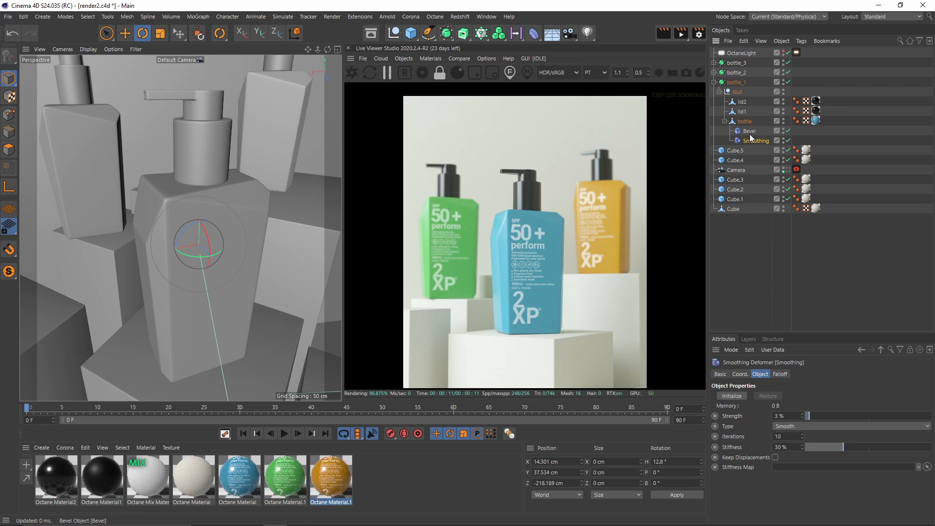
ctrl+click(749, 132)
alt+drag(191, 221, 190, 191)
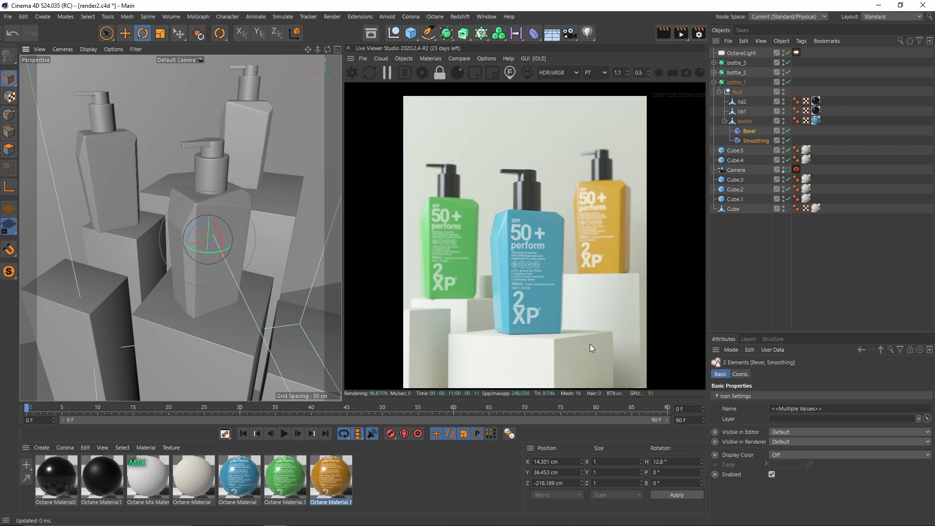
click(787, 169)
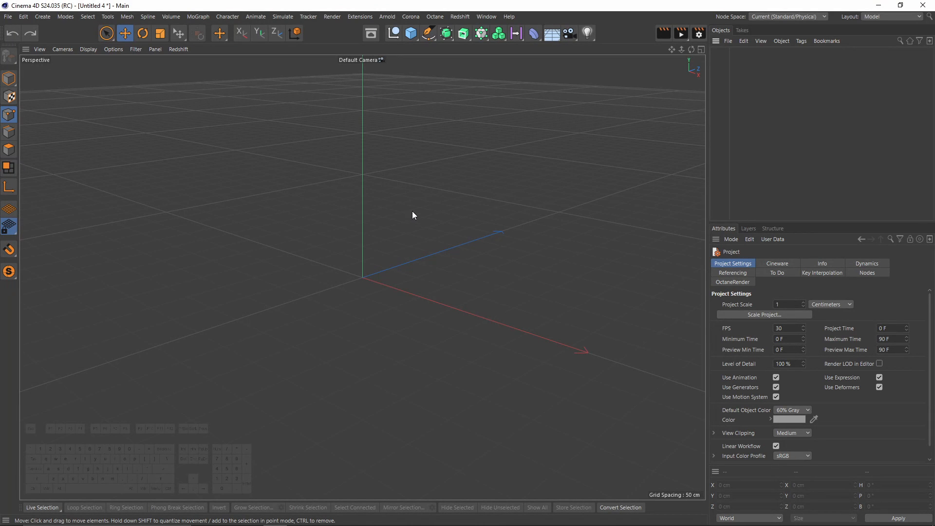
Load the 2XP_SPF50 orange sunscreen bottle photo as the background image of the Front view
middle_click(323, 147)
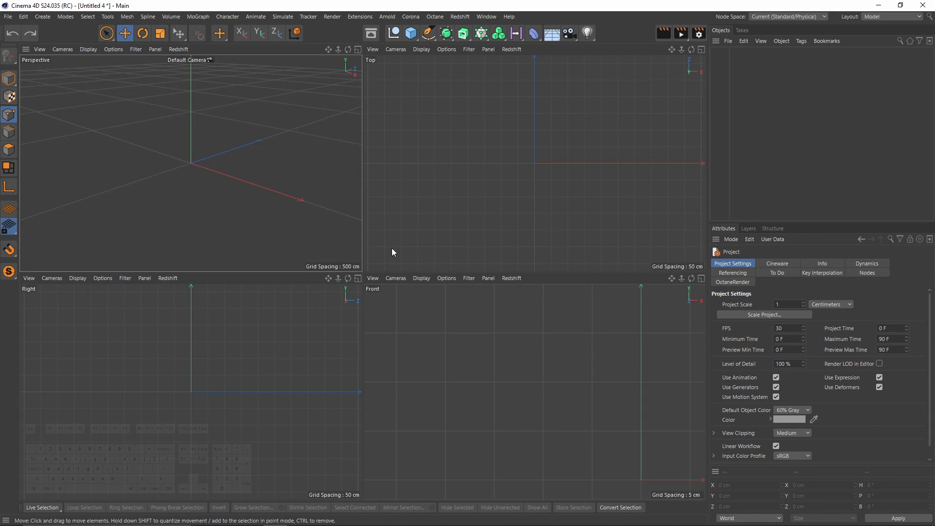
middle_click(472, 369)
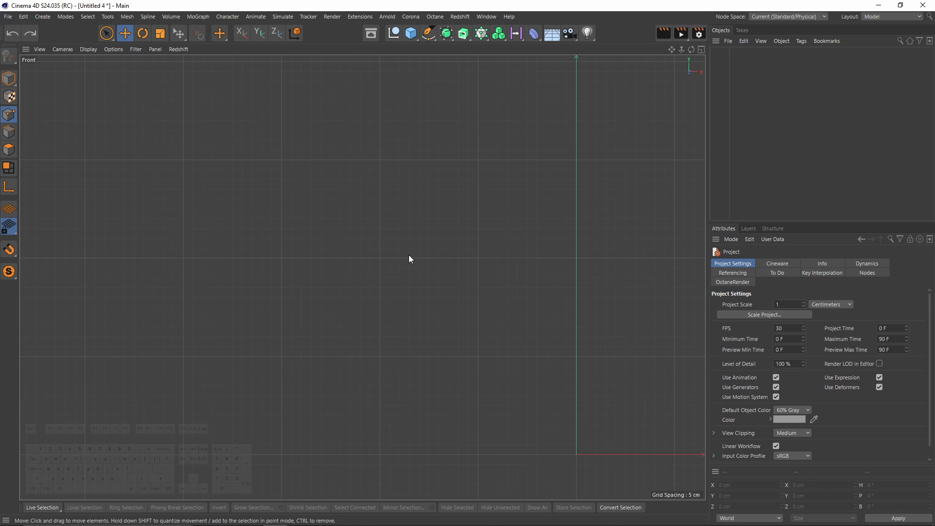
key(shift+v)
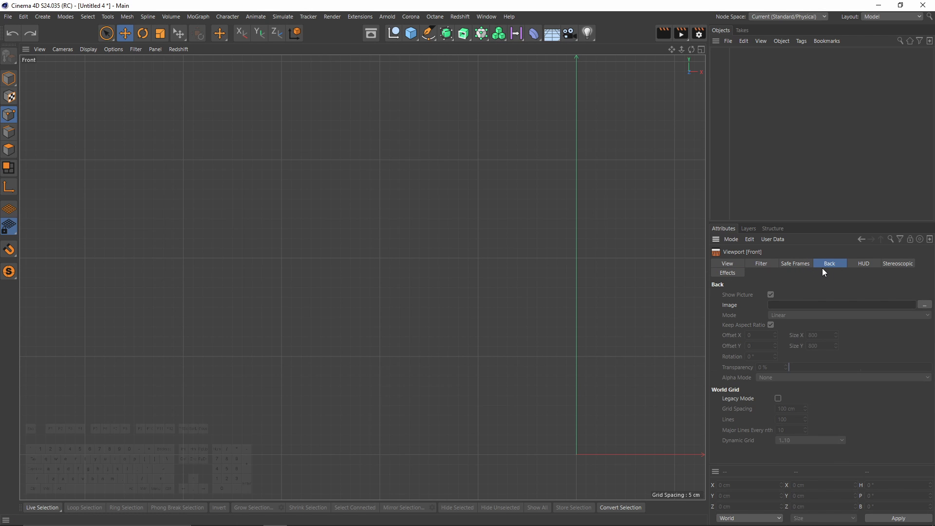
click(924, 304)
click(136, 108)
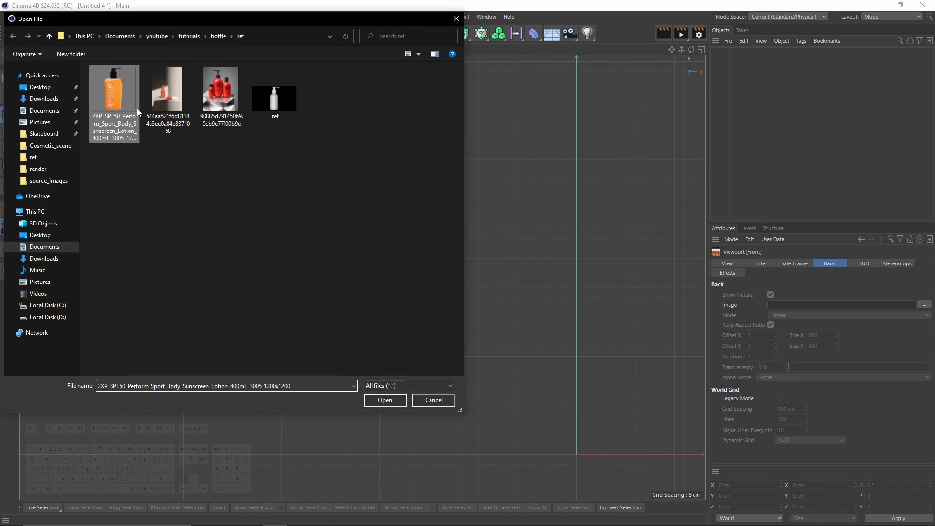
double_click(136, 108)
scroll(328, 204, down, 5)
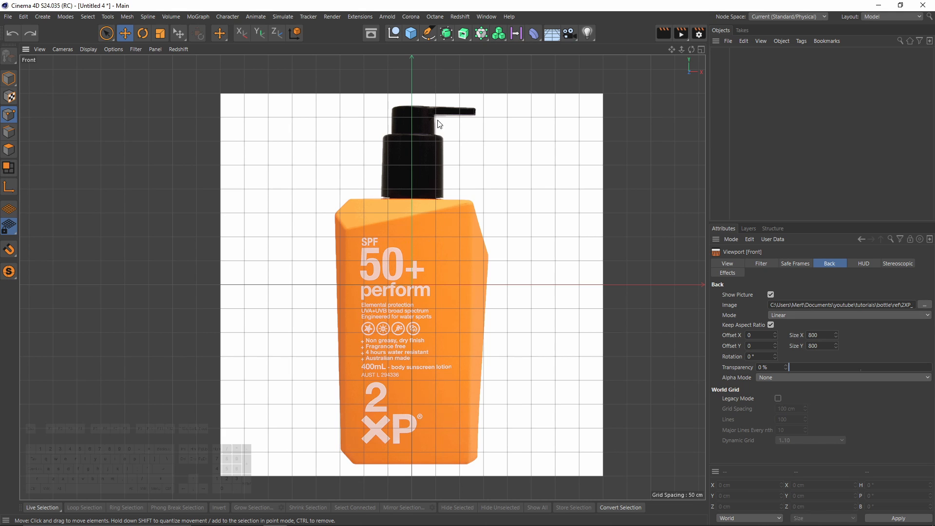
alt+middle_drag(527, 220, 455, 185)
Add a cube primitive over the bottle photo and work on it in Model mode
drag(410, 34, 495, 52)
alt+middle_drag(332, 208, 332, 221)
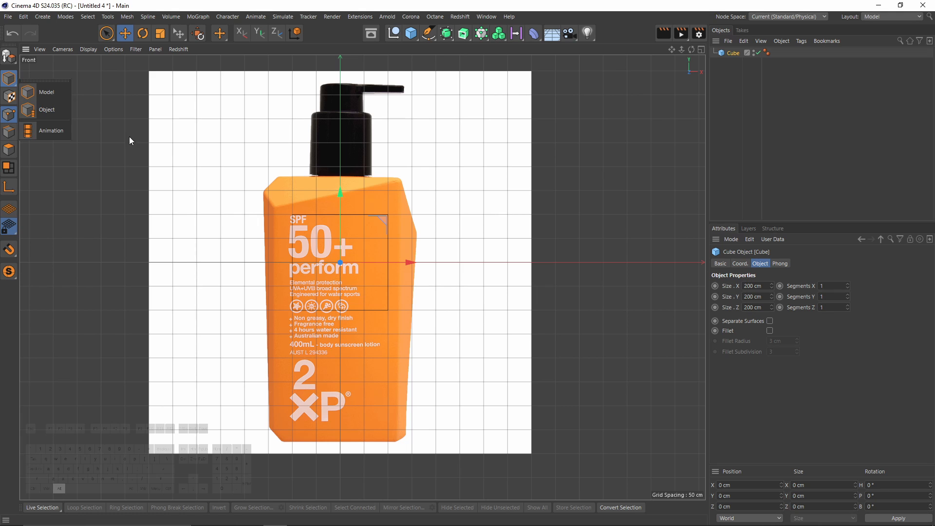
click(13, 80)
alt+middle_drag(337, 213, 346, 184)
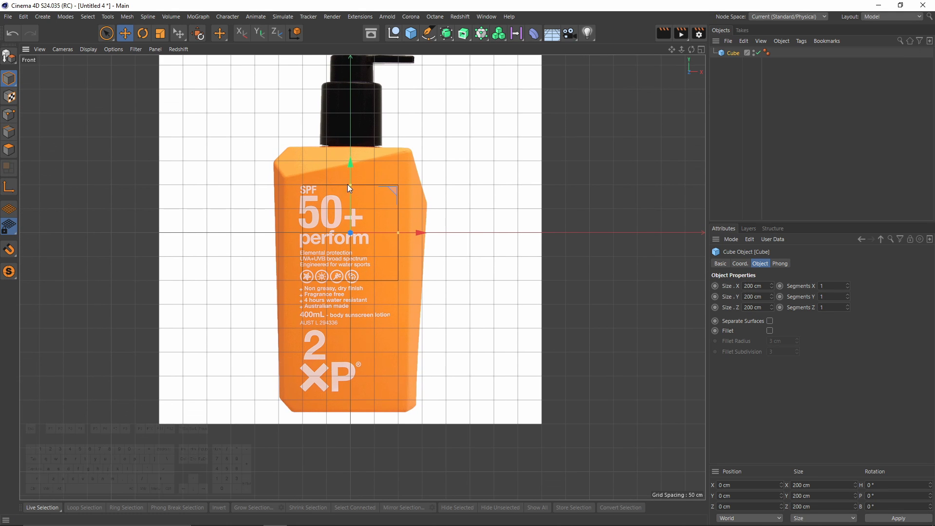
Fit the cube to the bottle body, about 272 cm wide and 550 cm high at Y -97.75 cm, and make it editable
drag(349, 186, 363, 126)
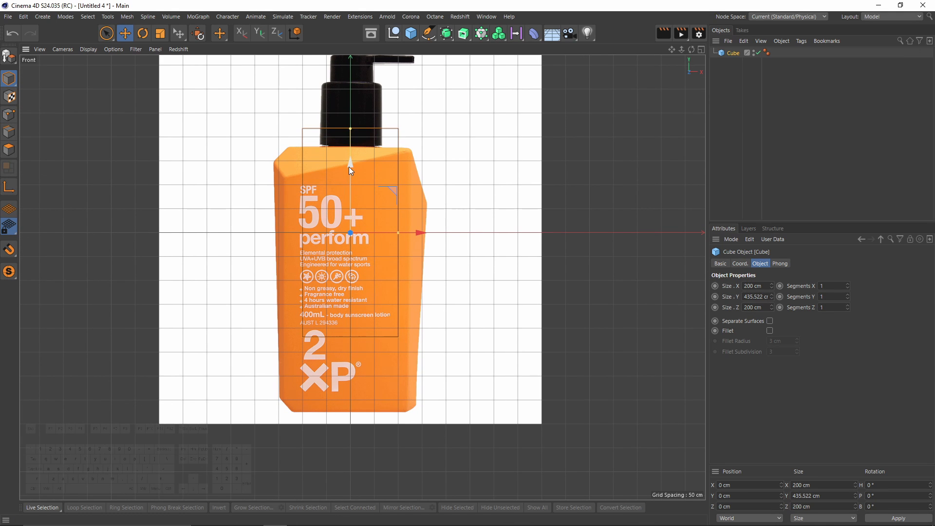
drag(349, 167, 350, 207)
drag(398, 273, 415, 278)
drag(350, 201, 350, 208)
drag(352, 175, 351, 148)
key(c)
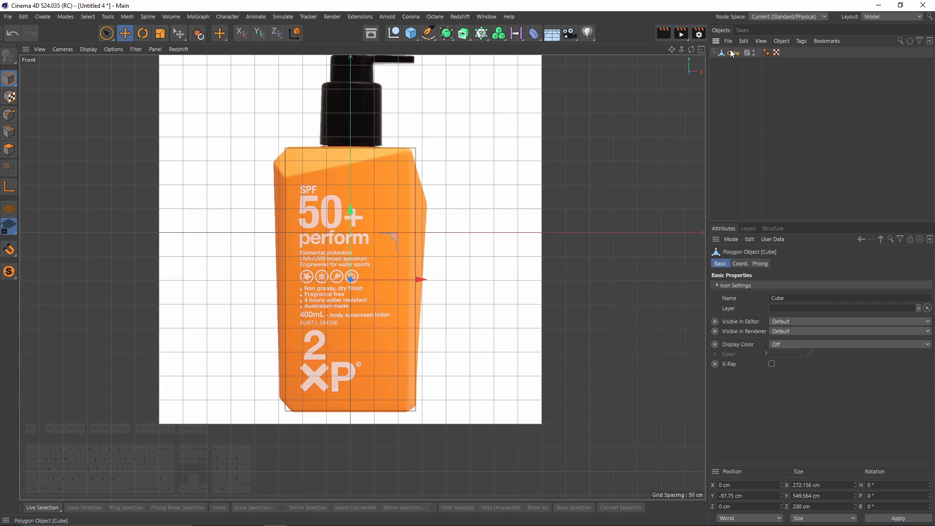
Enable point editing and examine the turquoise bottle's faceted shoulder and side on the reference image board
click(12, 120)
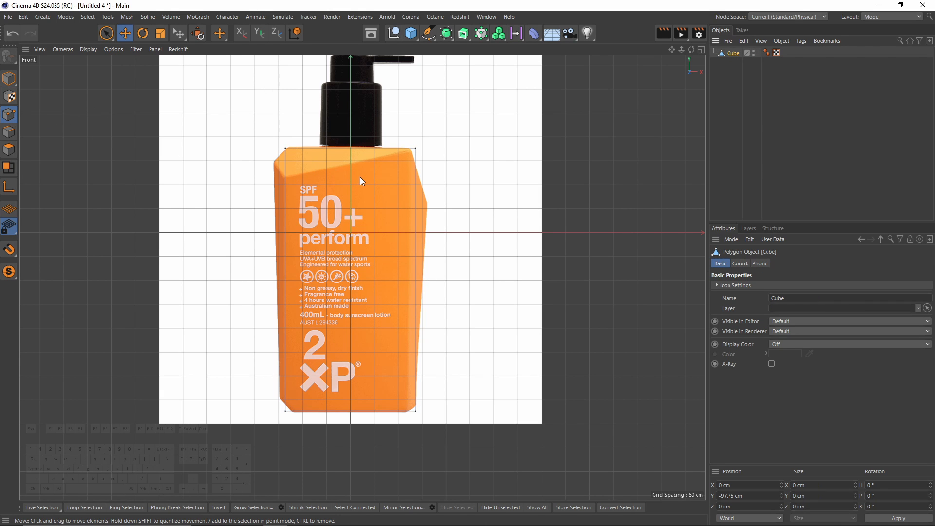
key(alt+Tab)
alt+click(758, 209)
scroll(152, 298, down, 1)
middle_drag(153, 299, 134, 308)
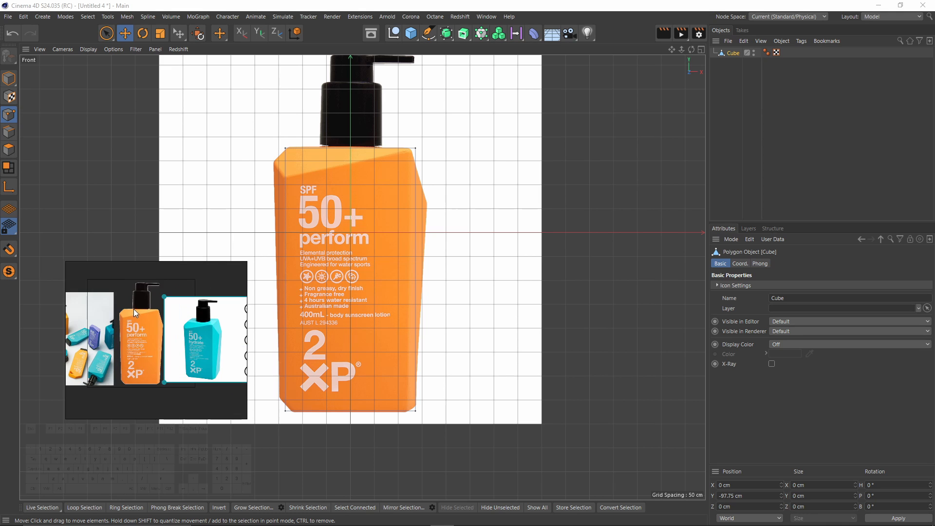
scroll(190, 352, up, 5)
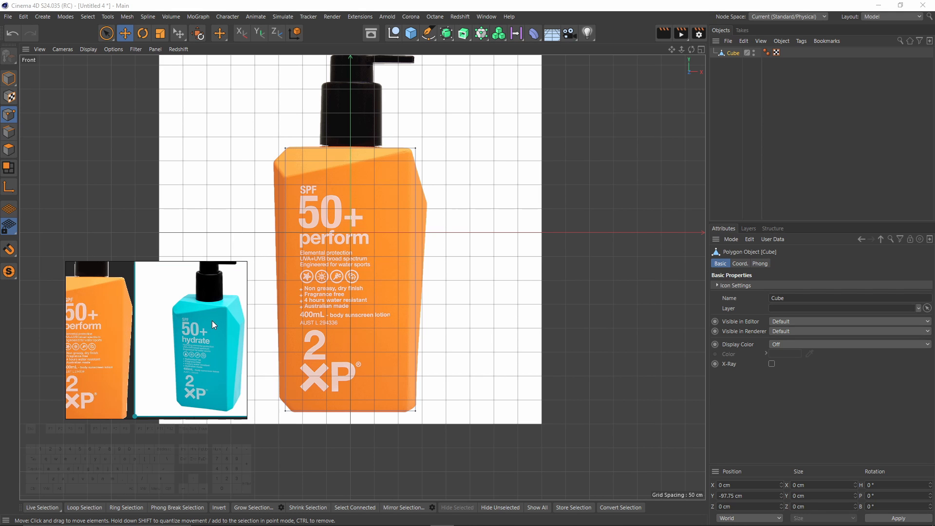
scroll(194, 316, down, 1)
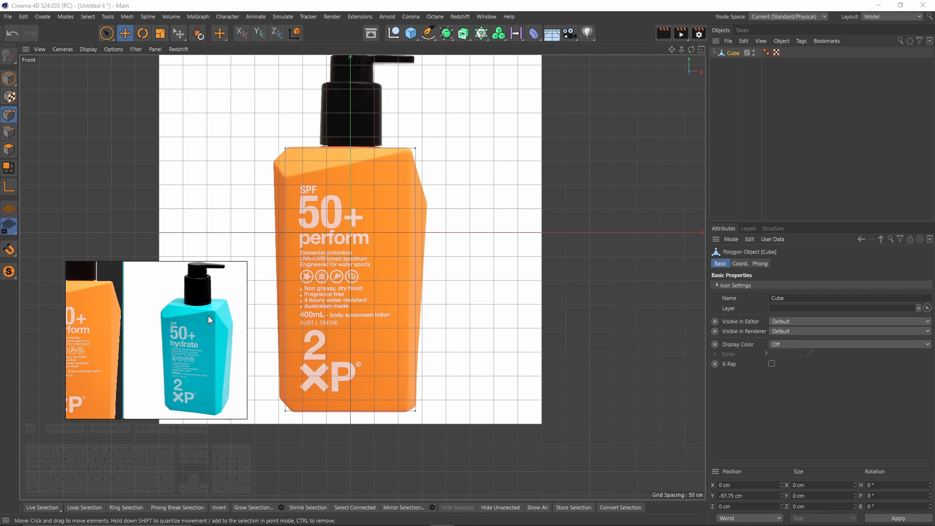
Select the cube's upper-left front corner point and compare that corner in perspective with the reference bottle
click(286, 147)
middle_click(317, 181)
middle_click(229, 159)
alt+drag(251, 186, 318, 199)
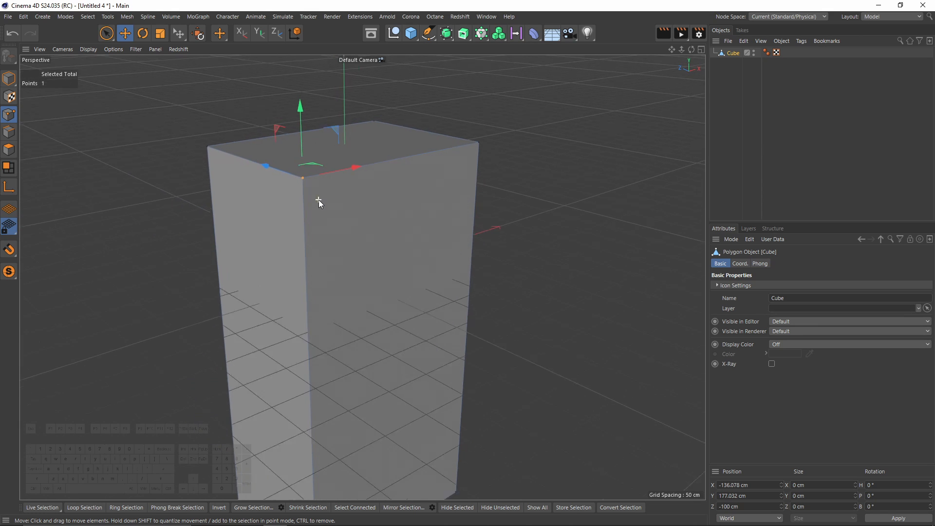
middle_click(362, 252)
middle_click(252, 210)
key(alt+Tab)
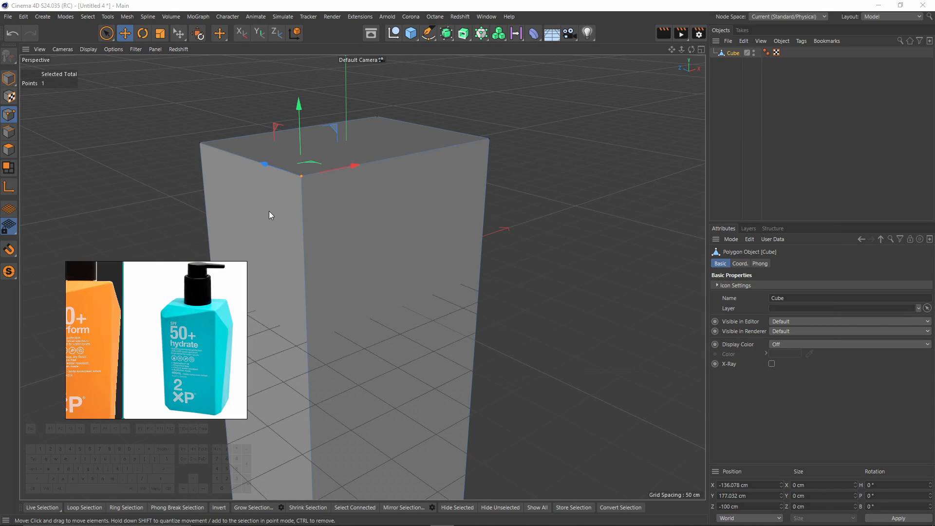
Select the cube's two narrow side faces and its bottom face in polygon mode
alt+middle_drag(363, 279, 372, 179)
scroll(372, 183, down, 3)
alt+drag(396, 211, 231, 200)
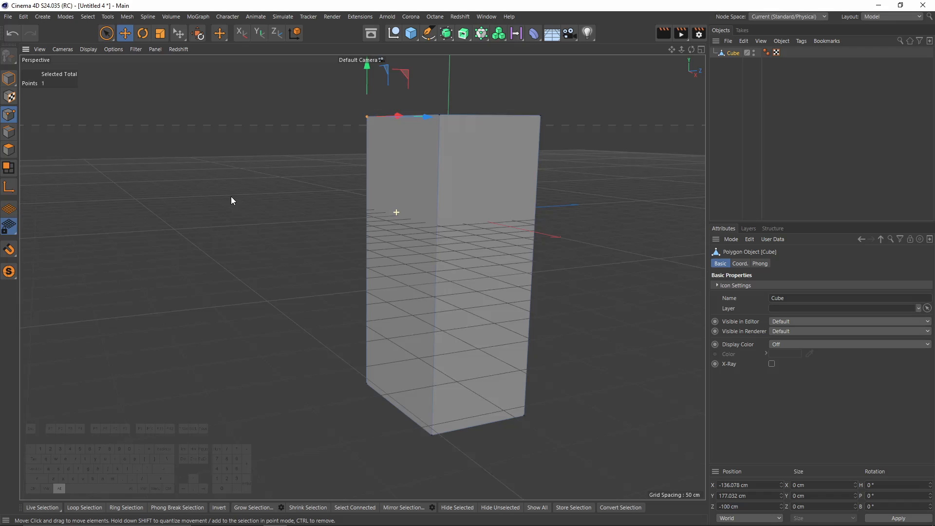
click(9, 149)
click(485, 234)
alt+drag(485, 234, 495, 245)
shift+click(434, 424)
alt+drag(431, 374, 420, 303)
shift+click(408, 203)
alt+drag(408, 203, 513, 225)
Inset the three selected faces as one continuous band by about 36.7 cm, using Extrude Inner with a Maximum Angle above 89°
right_click(572, 209)
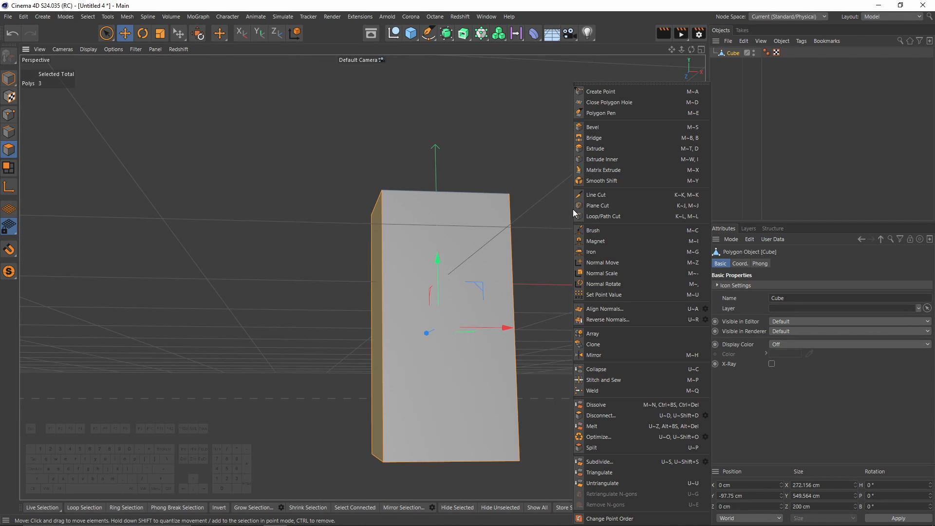
click(602, 159)
alt+drag(552, 175, 636, 308)
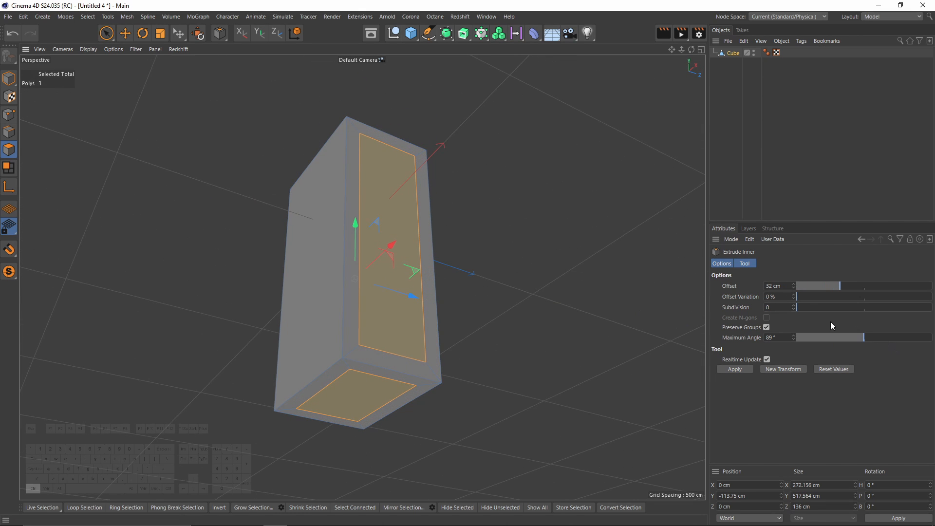
key(ctrl+z)
drag(869, 337, 887, 340)
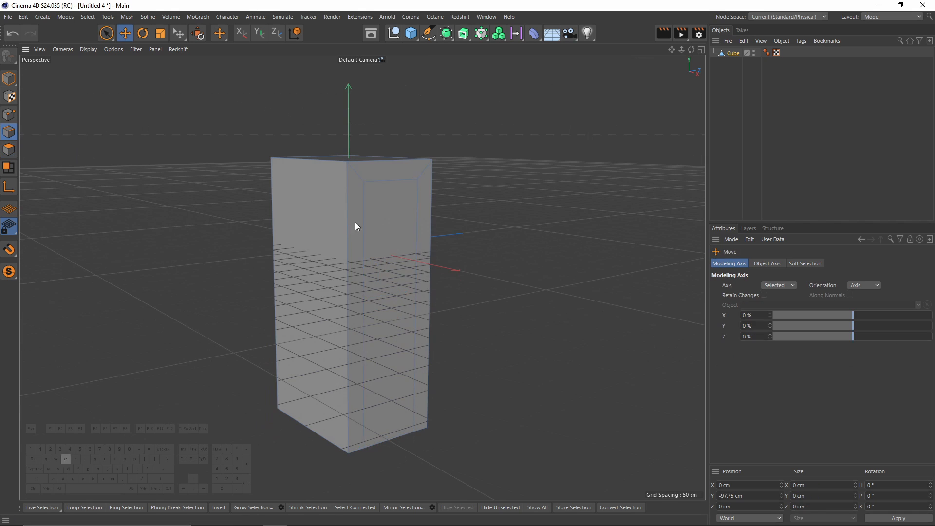
Move the upper inset edge on the body's right side outward to the widest shoulder point in the photo
middle_click(355, 225)
middle_click(435, 283)
scroll(450, 214, up, 3)
drag(446, 191, 466, 243)
Move the two upper-right corner points to about X 126 cm, Y 174 cm to match the bottle outline
click(9, 115)
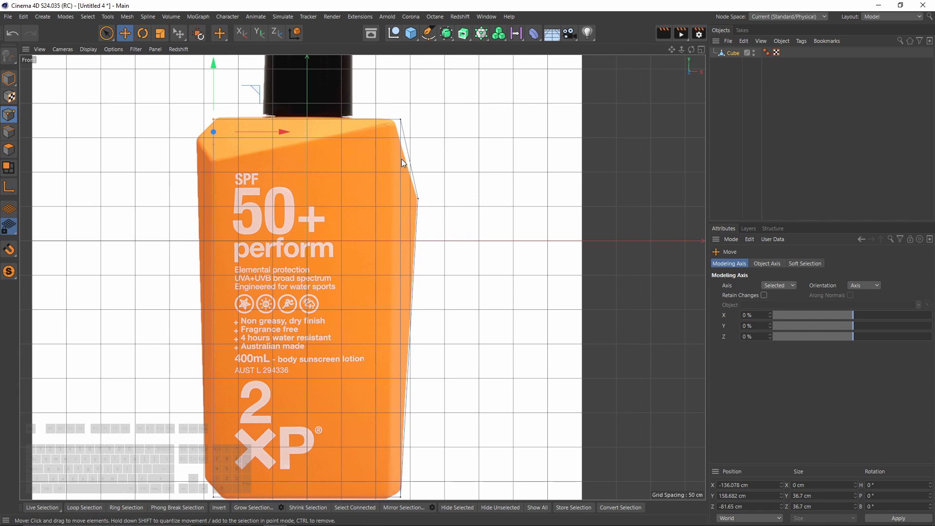
key(0)
drag(388, 122, 426, 151)
scroll(386, 104, up, 3)
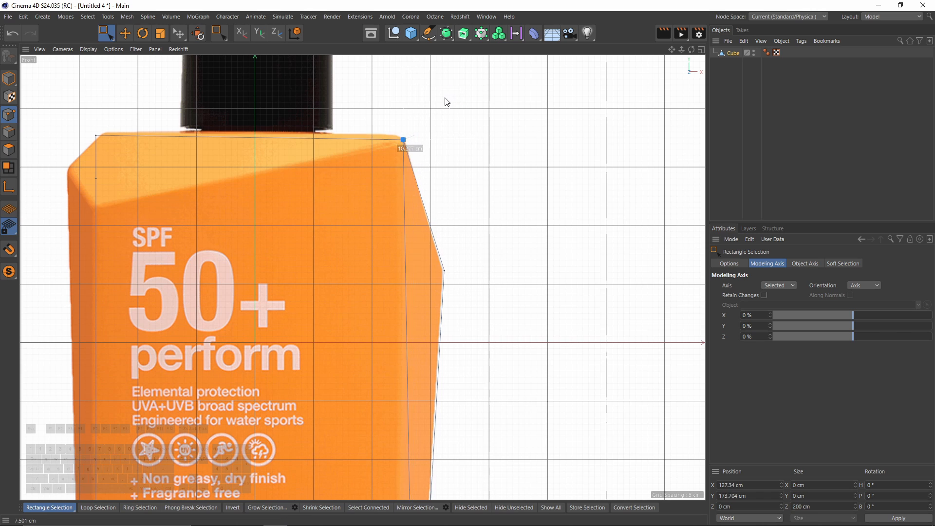
scroll(455, 203, down, 3)
scroll(447, 366, up, 2)
Move the outer corner points at the bottom of the right side inward to follow the photo's chamfered corner
middle_click(447, 366)
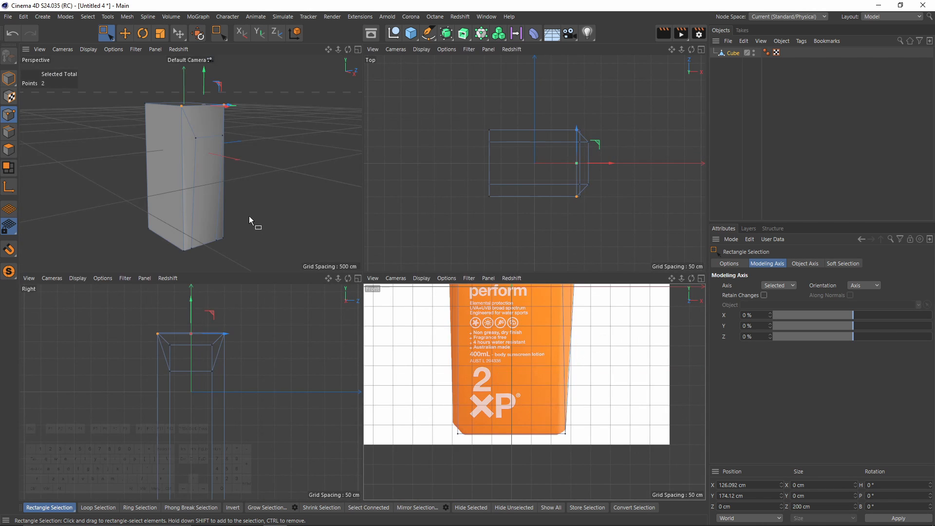
middle_click(249, 215)
alt+drag(370, 254, 363, 361)
key(e)
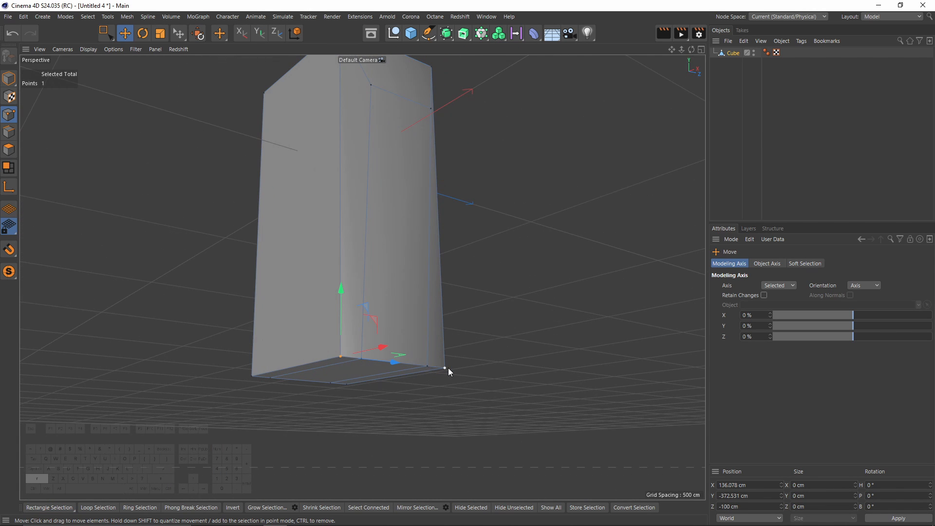
middle_click(497, 408)
scroll(574, 435, up, 3)
drag(590, 433, 564, 442)
key(0)
key(ctrl+z)
Move the two inner points of the bottom-right corner to about X 137 cm, Y -361 cm
scroll(560, 425, up, 2)
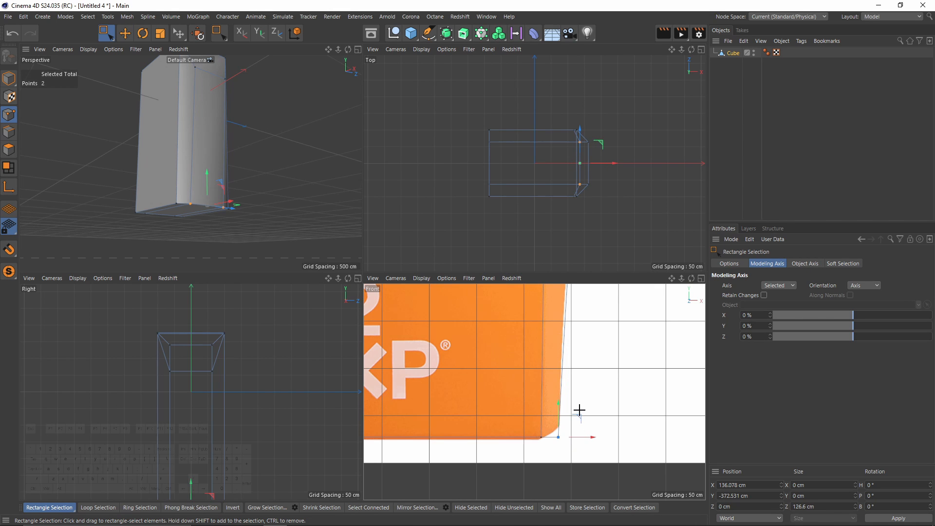
drag(580, 422, 580, 410)
scroll(565, 407, down, 2)
Bevel the upper-left front corner point of the body by about 41 cm
middle_click(337, 158)
alt+drag(337, 159, 389, 233)
alt+drag(362, 278, 431, 323)
alt+drag(504, 208, 367, 228)
key(e)
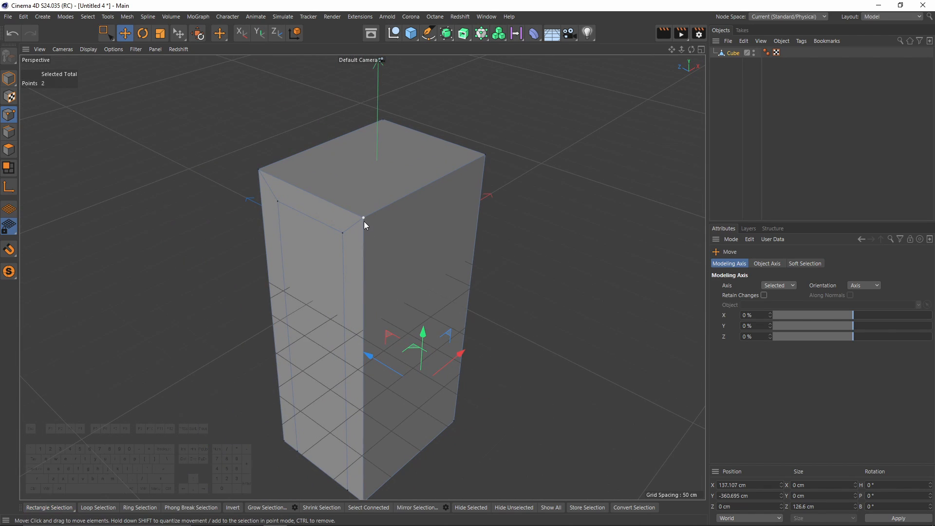
click(364, 221)
middle_click(364, 221)
scroll(550, 370, down, 4)
scroll(556, 327, up, 3)
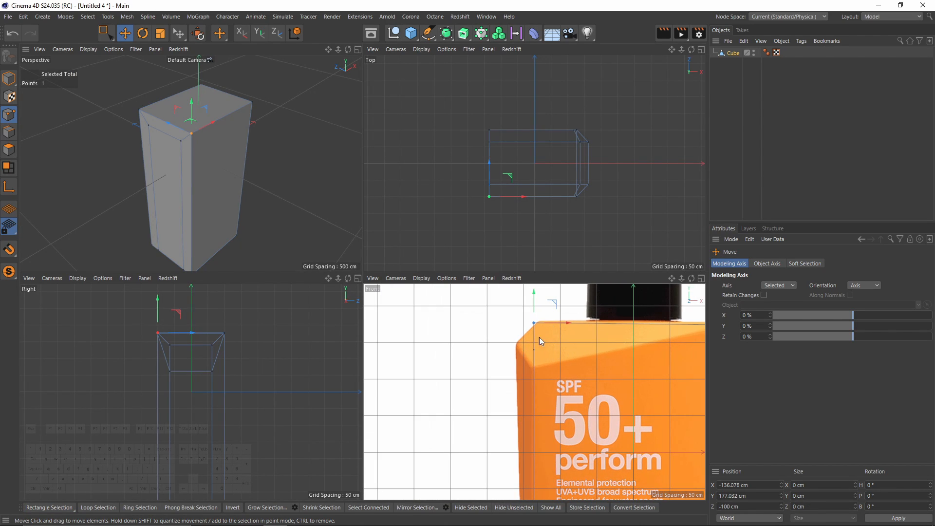
middle_click(334, 201)
right_click(442, 264)
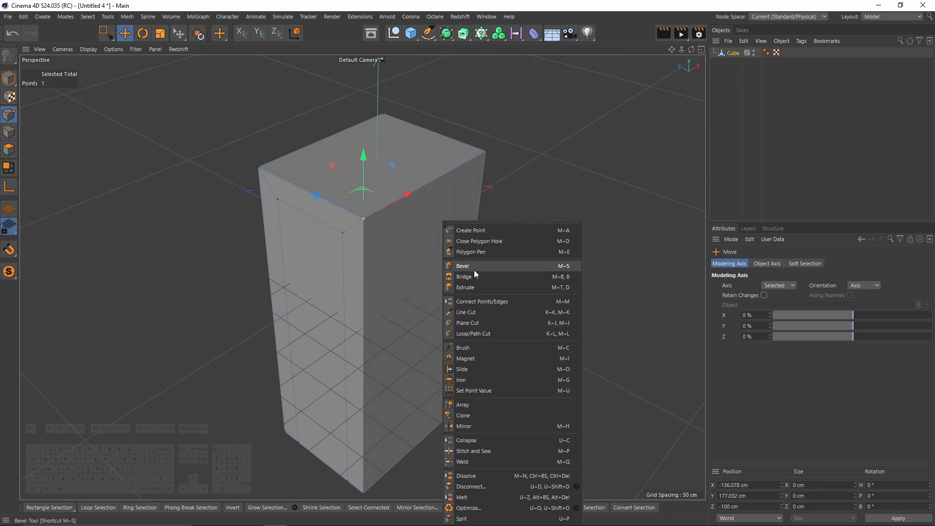
click(474, 267)
drag(408, 245, 393, 223)
Slide the bevel point on the front top edge along to the body's upper-right corner
key(m)
key(o)
key(e)
Lower the bevel point on the left front vertical edge to about Y 115 cm, aligning the diagonal with the photo
click(393, 205)
middle_click(433, 249)
middle_click(548, 318)
alt+middle_drag(415, 157, 416, 177)
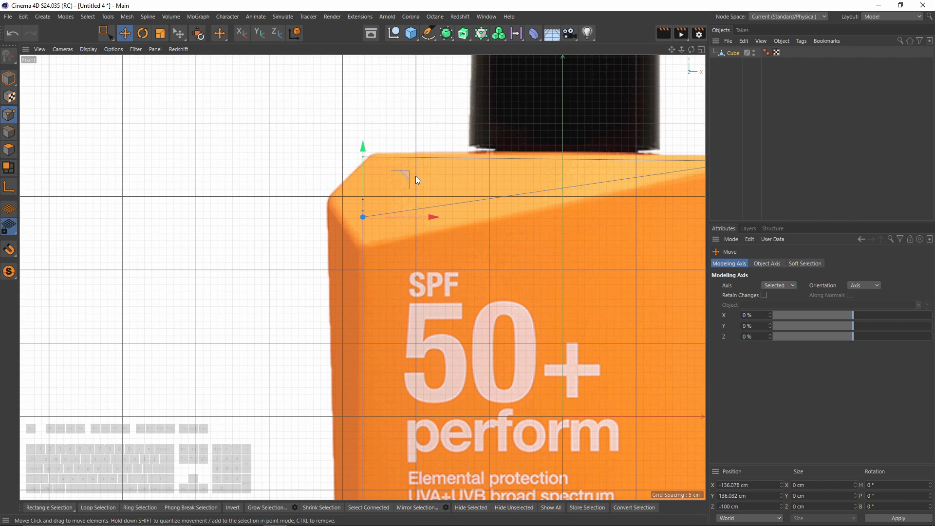
drag(416, 176, 408, 206)
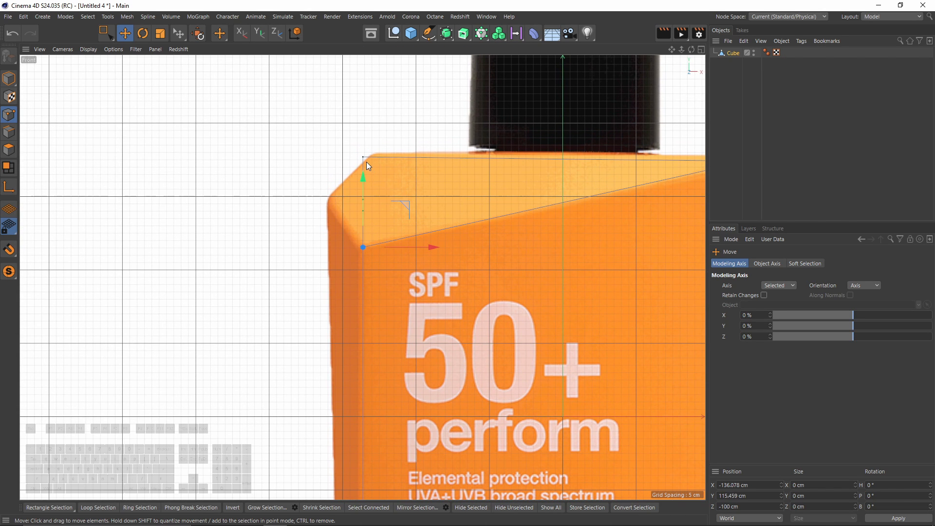
Move the two top-left points to about X -126 cm, Y 181 cm to match the bottle's upper corner
click(363, 158)
key(0)
drag(349, 171, 418, 111)
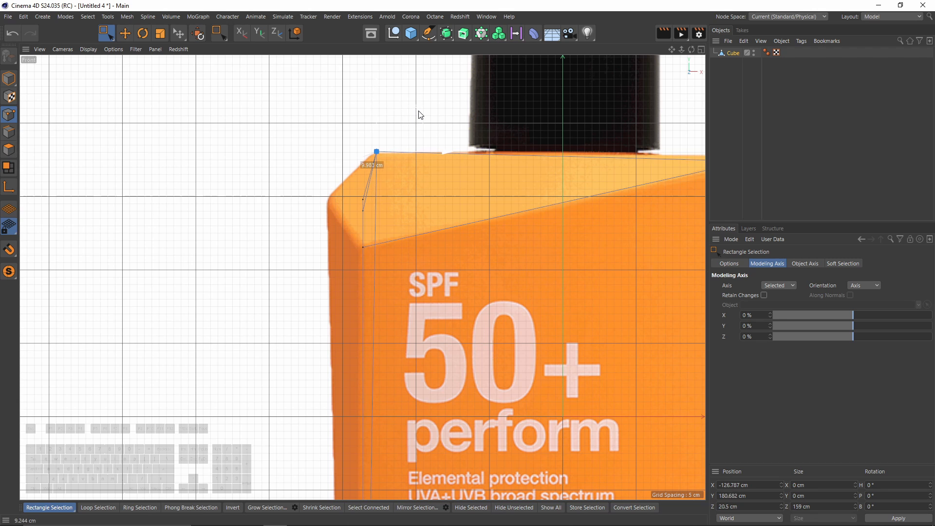
Move the bevelled corner point on the left side outward to about X -161 cm, Y 146 cm, matching the photo's shoulder
middle_click(389, 239)
middle_click(208, 149)
key(e)
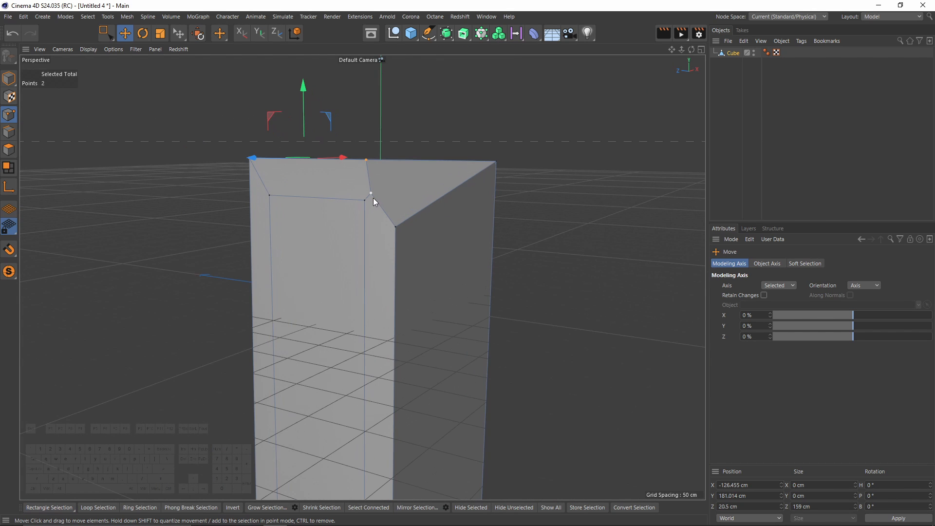
scroll(373, 197, up, 1)
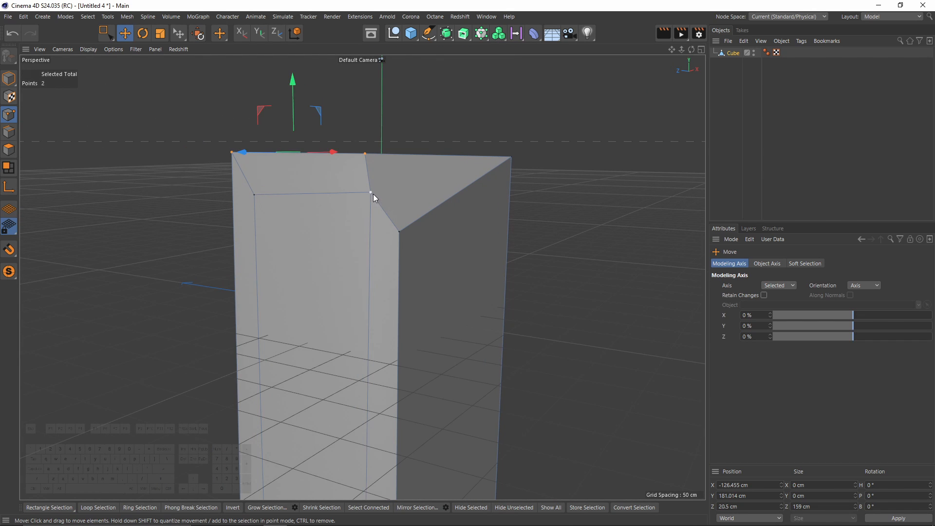
click(371, 193)
middle_click(375, 197)
middle_click(531, 307)
drag(408, 159, 371, 163)
scroll(421, 224, down, 6)
alt+middle_drag(414, 414, 410, 306)
middle_click(410, 305)
middle_click(292, 258)
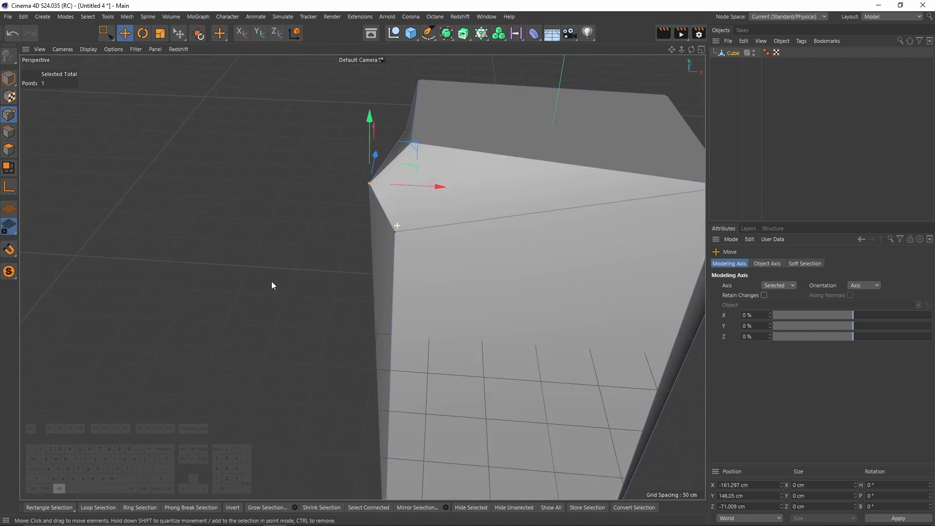
Shift the selected left shoulder corner point in depth to about Z -77 cm and check it against the front photo
alt+drag(271, 282, 487, 194)
drag(339, 176, 350, 179)
middle_click(350, 180)
middle_click(447, 329)
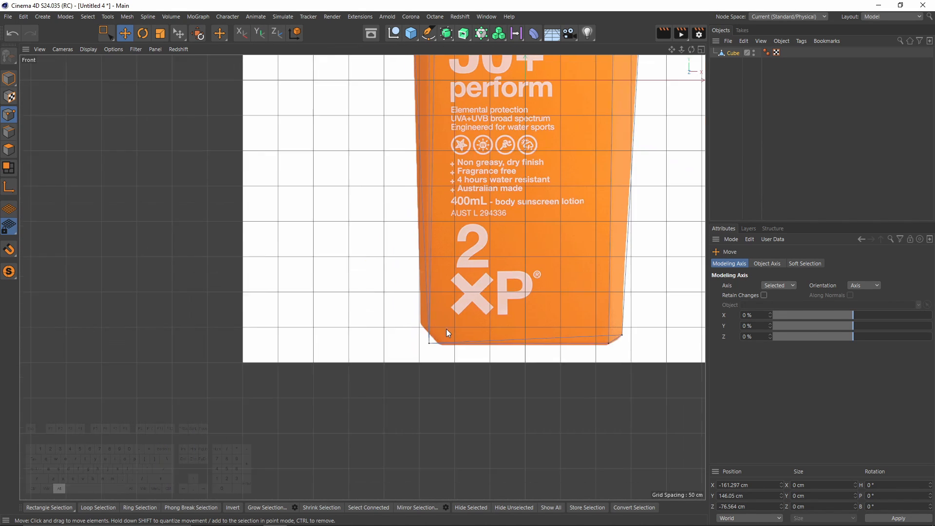
middle_click(446, 329)
Move the two inner bottom points on the body's left side to about X -147 cm, Y -346 cm, matching the photo's lower corner
middle_click(346, 237)
alt+drag(362, 275, 379, 217)
alt+middle_drag(379, 385, 379, 211)
scroll(379, 385, up, 1)
click(345, 376)
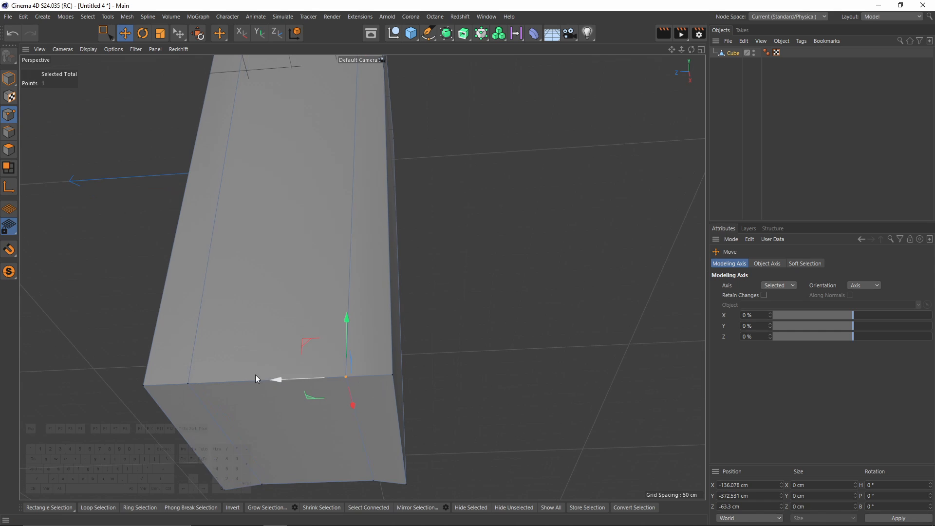
shift+click(188, 383)
middle_click(280, 402)
middle_click(529, 430)
drag(461, 307, 451, 280)
Move the outer front and back bottom-left points to about X -121 cm, Y -375 cm to match the bottle's base corner
key(0)
scroll(460, 265, up, 2)
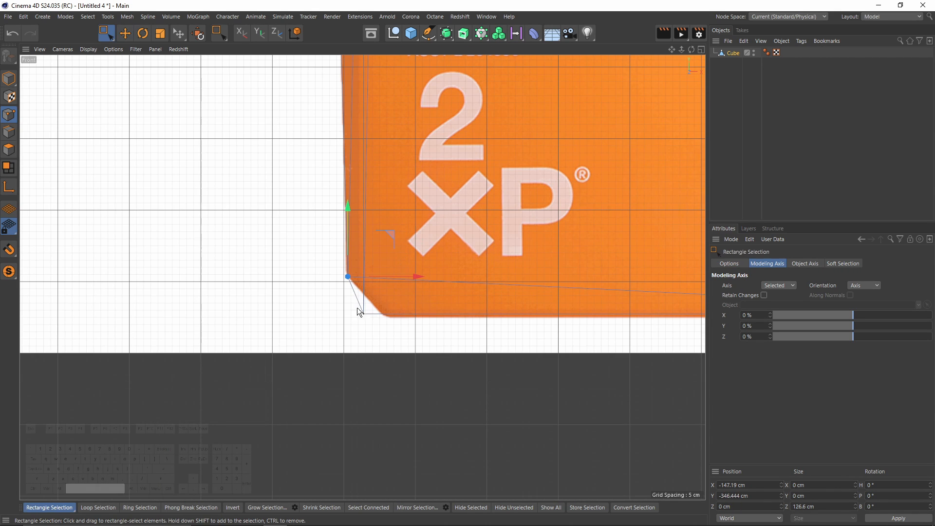
drag(351, 306, 372, 326)
drag(406, 273, 427, 276)
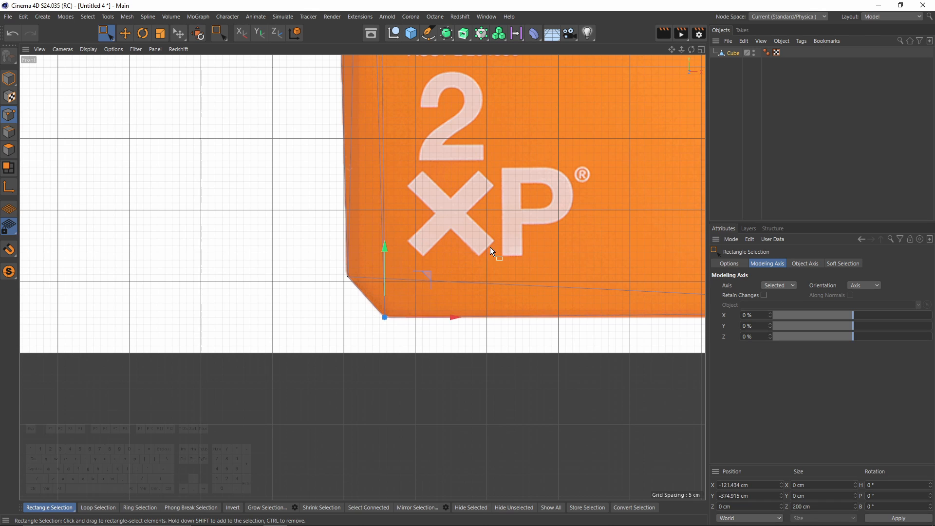
Cut an edge across the underside between the front and back corner points on the left side
middle_click(490, 247)
middle_click(353, 244)
alt+drag(366, 254, 481, 294)
middle_click(524, 419)
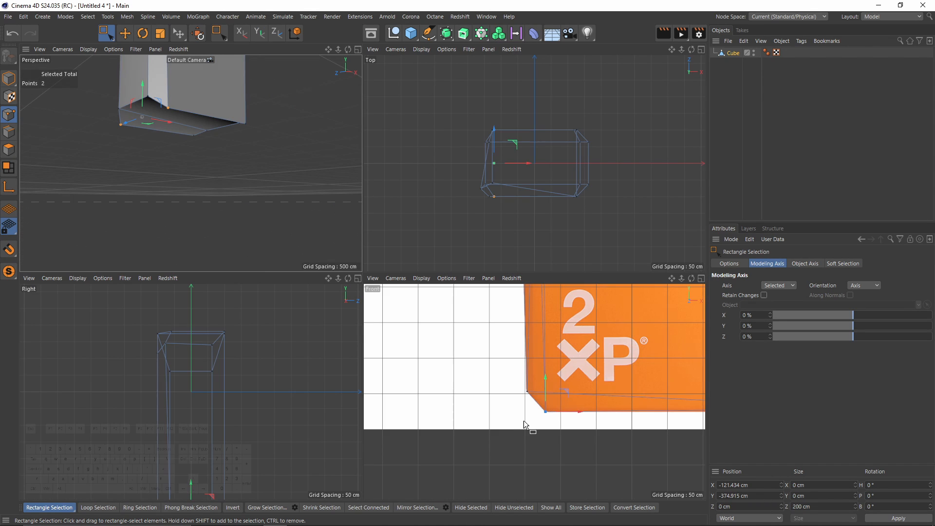
middle_click(191, 128)
alt+drag(317, 210, 338, 171)
alt+middle_drag(338, 171, 350, 201)
scroll(351, 201, up, 2)
key(k)
key(k)
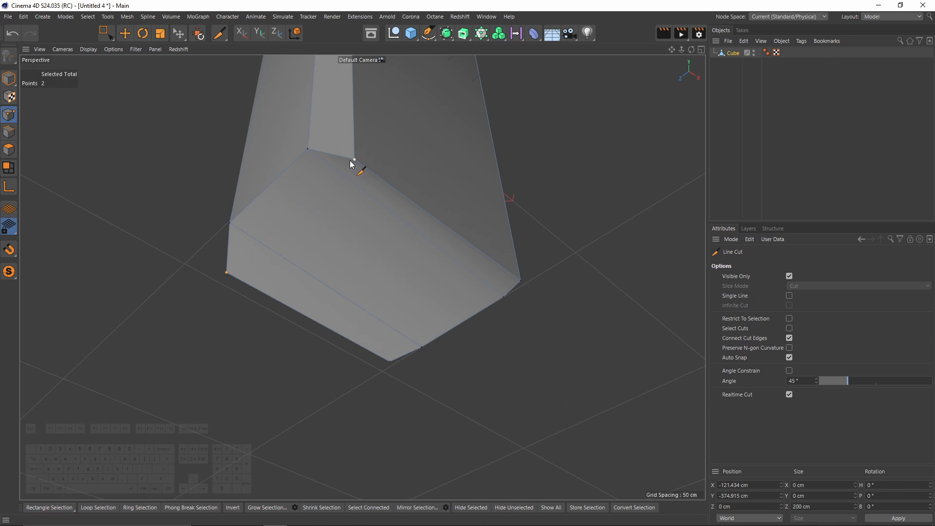
click(226, 272)
alt+drag(227, 273, 403, 246)
key(e)
Cut a matching edge across the underside between the front and back corner points on the right side
key(k)
key(k)
click(392, 207)
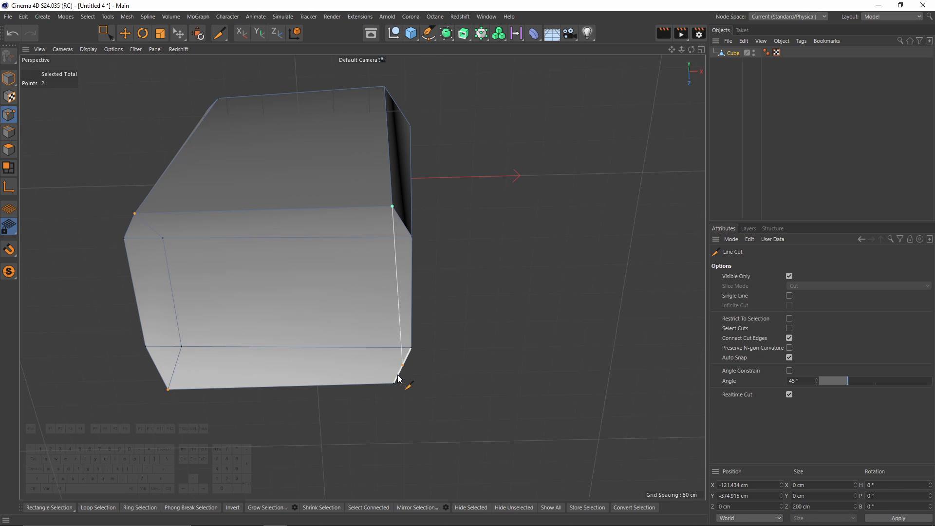
click(393, 384)
Weld the extra cut points on the underside into the neighbouring corner points with the Slide tool
key(m)
key(o)
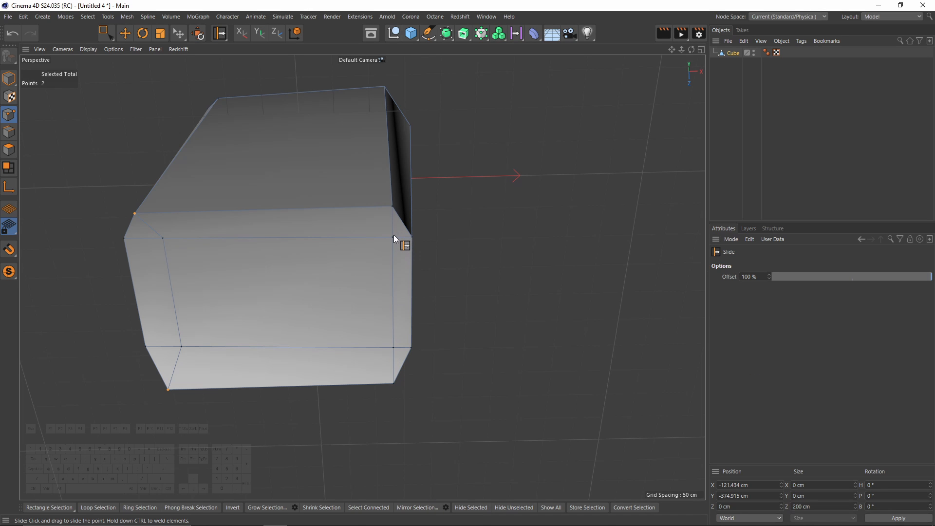
alt+drag(274, 239, 323, 320)
ctrl+drag(385, 305, 380, 329)
alt+drag(380, 329, 494, 380)
Compare the body's outline with the front reference photo and examine its facets from several angles
middle_click(494, 380)
middle_click(502, 373)
alt+right_drag(508, 366, 378, 315)
middle_click(379, 319)
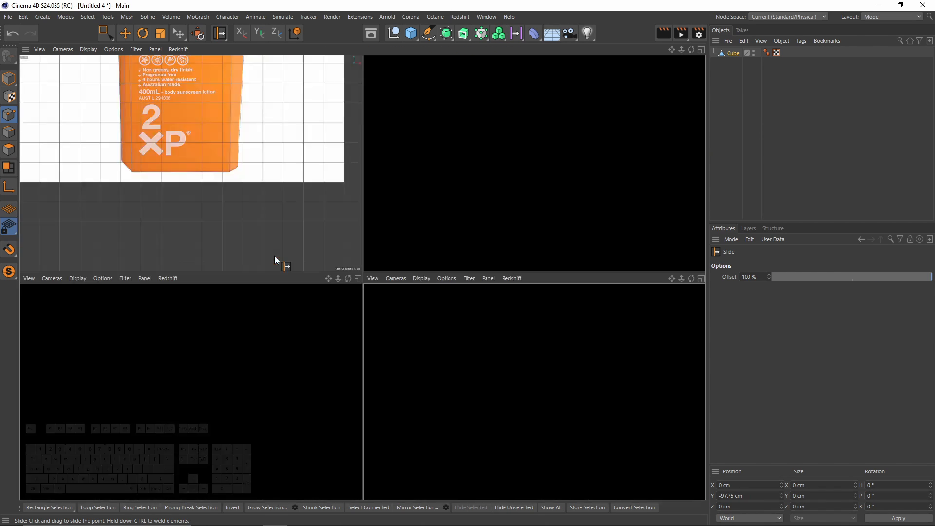
middle_click(284, 263)
alt+drag(298, 279, 244, 247)
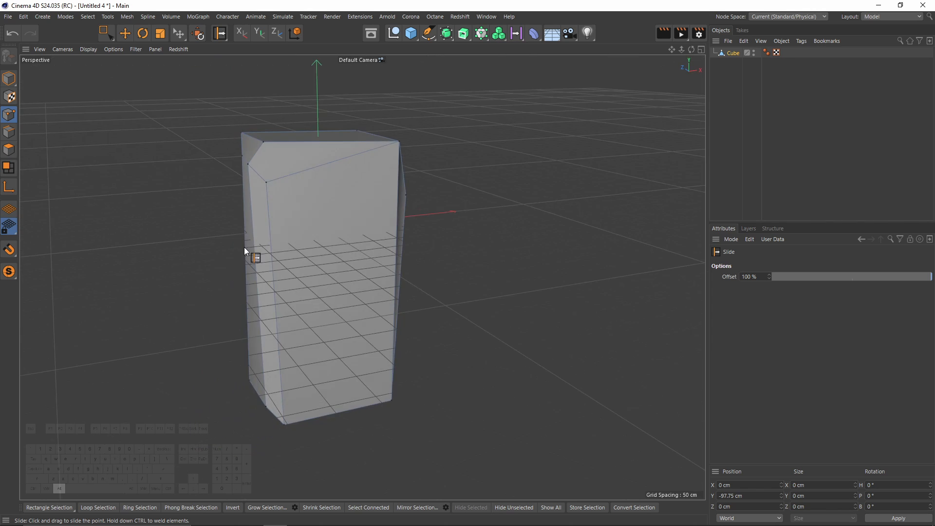
middle_click(244, 247)
middle_click(510, 346)
alt+right_drag(510, 345, 367, 191)
alt+middle_drag(368, 191, 364, 277)
alt+right_drag(410, 257, 436, 255)
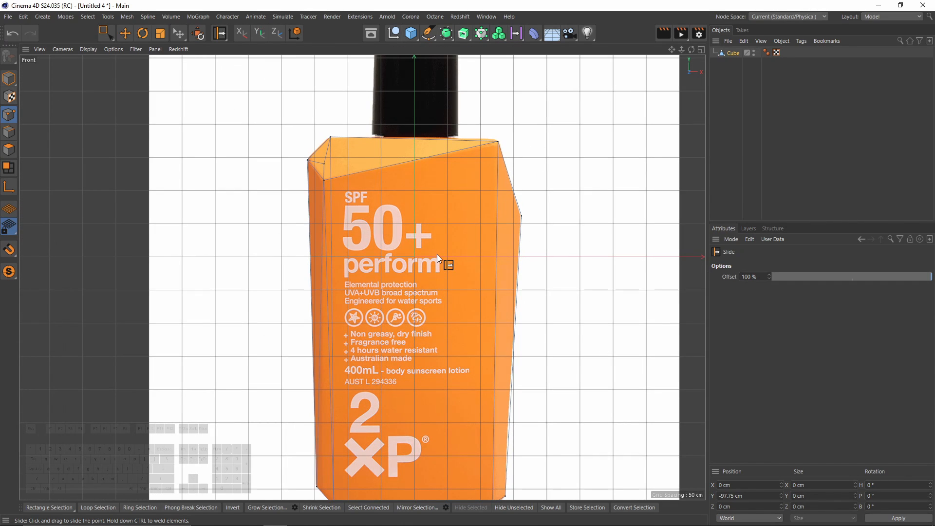
middle_click(436, 247)
middle_click(243, 165)
alt+drag(408, 218, 531, 207)
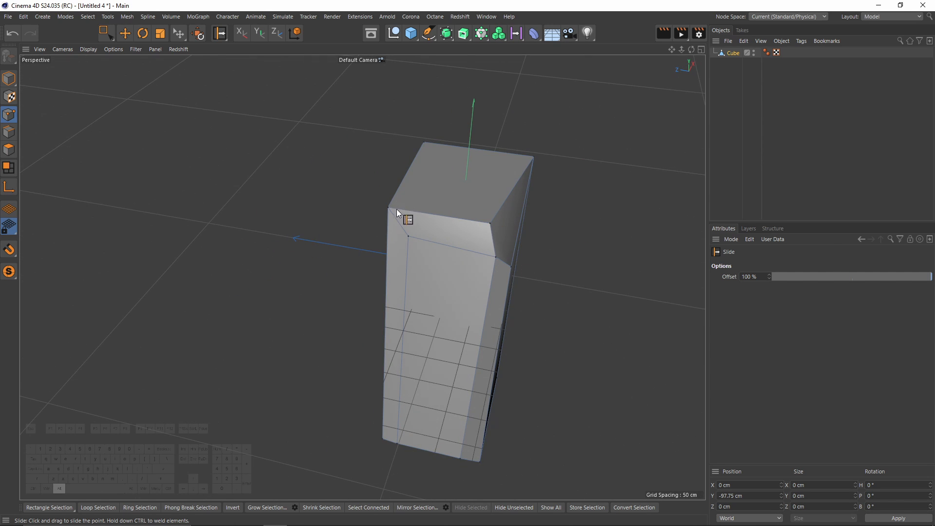
Bevel the back top-left corner point of the body
key(alt+Tab)
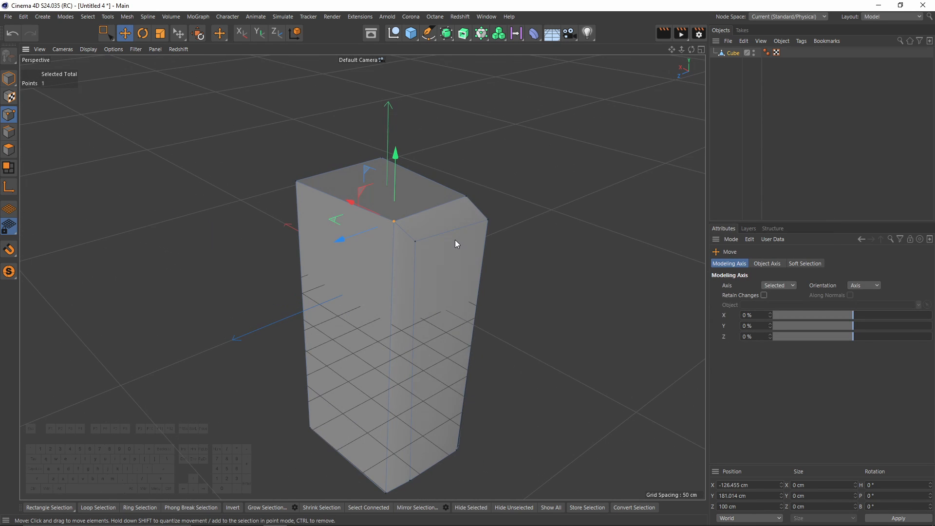
right_click(455, 240)
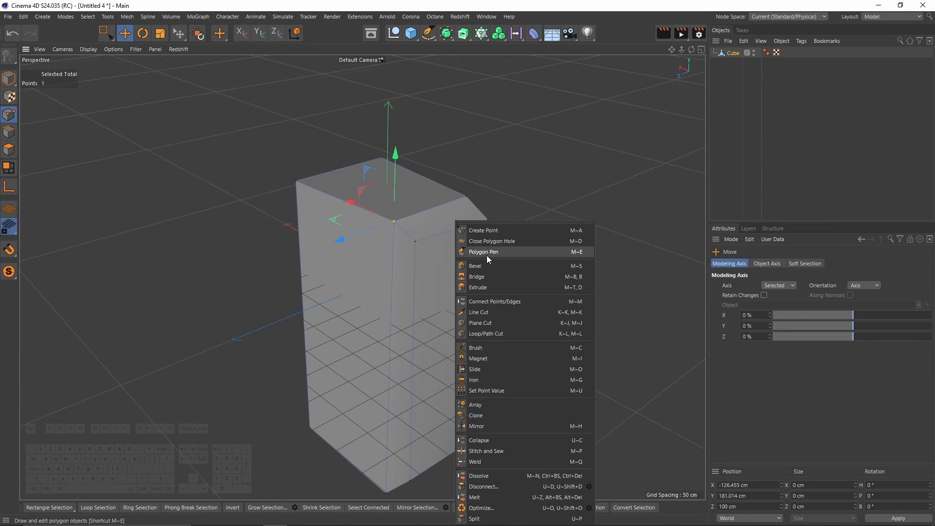
click(487, 267)
drag(390, 229, 415, 243)
scroll(408, 232, up, 2)
Slide the bevel point on the back top edge along to the body's far upper-right corner and weld it there
key(m)
key(o)
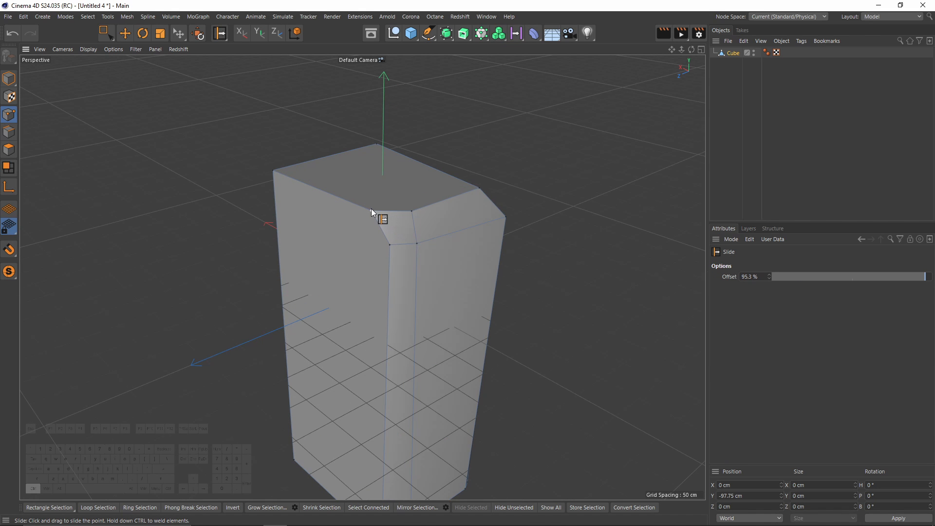
ctrl+drag(371, 209, 276, 192)
alt+drag(390, 219, 363, 203)
key(e)
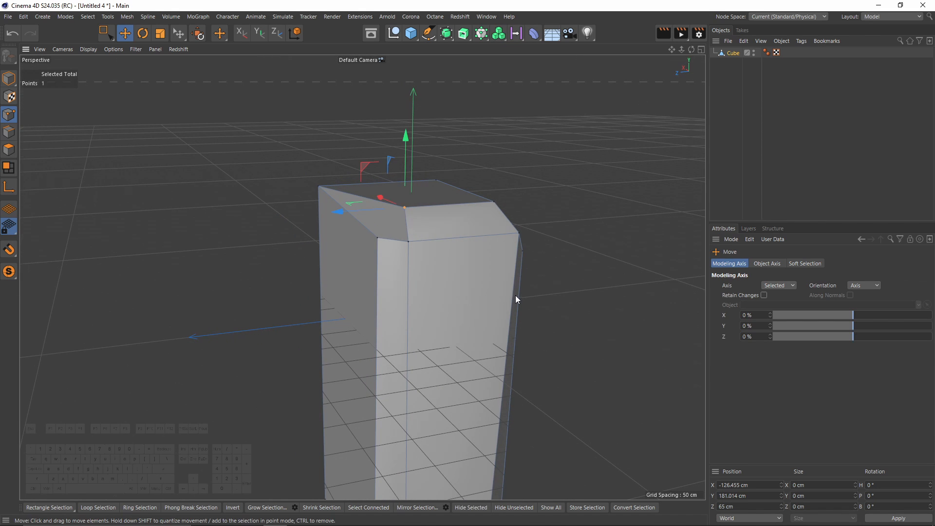
key(F4)
scroll(418, 252, up, 5)
drag(386, 123, 399, 137)
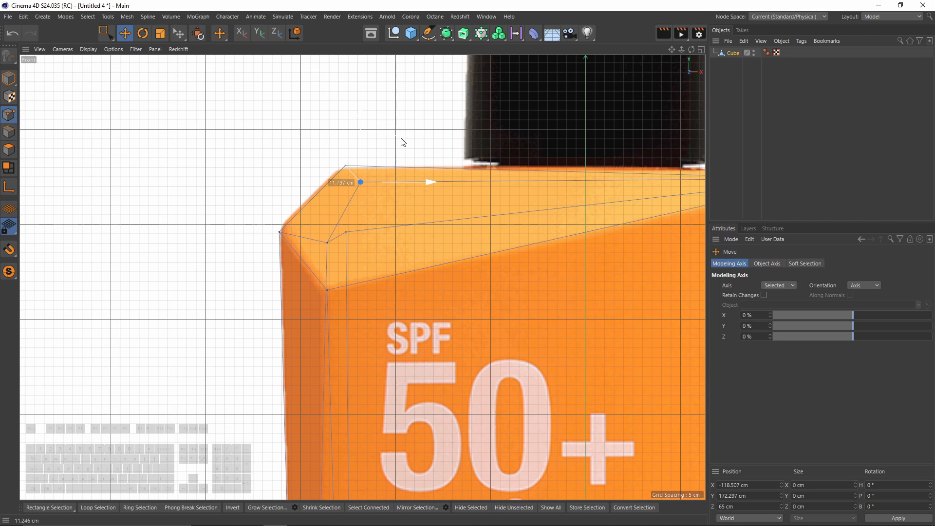
key(ctrl+z)
Lower the bevel point on the left back vertical edge to about X -136 cm, Y 114 cm and check the sloped back facet
key(F5)
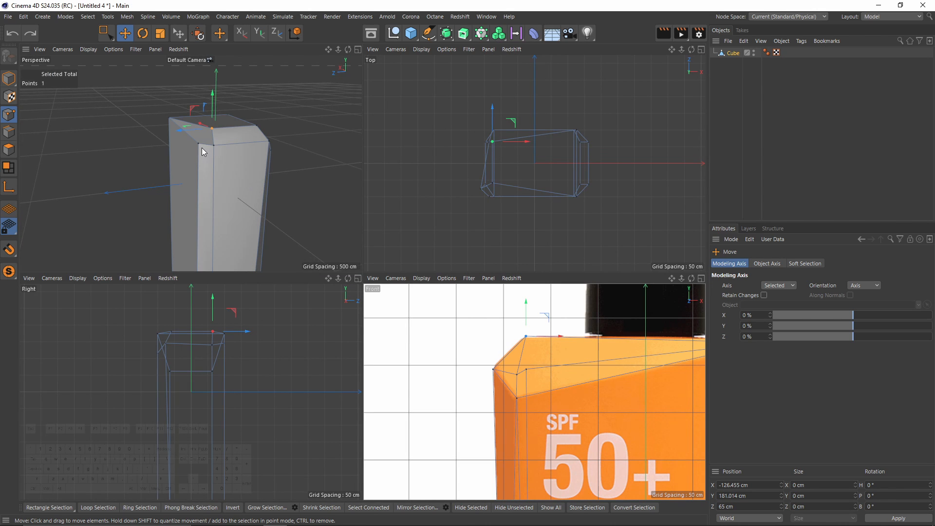
scroll(535, 399, up, 3)
drag(547, 338, 536, 375)
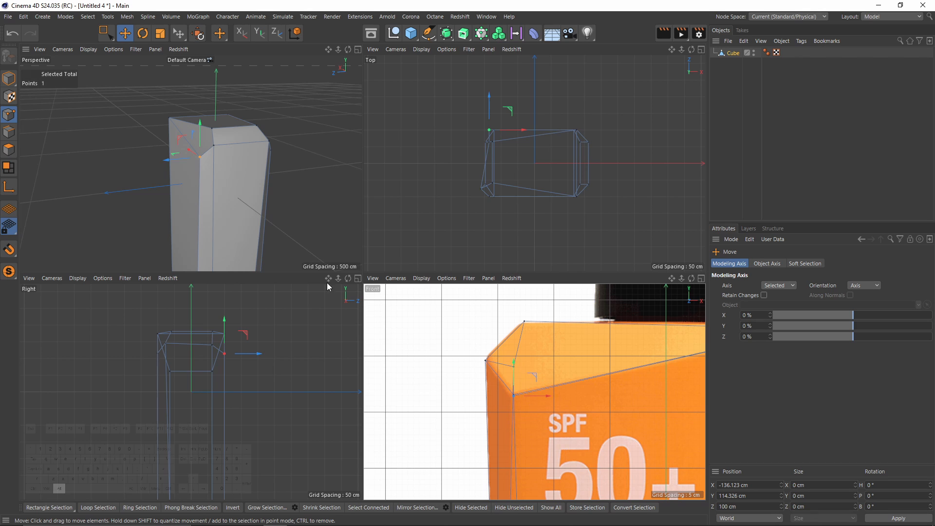
middle_click(122, 108)
alt+drag(380, 248, 334, 220)
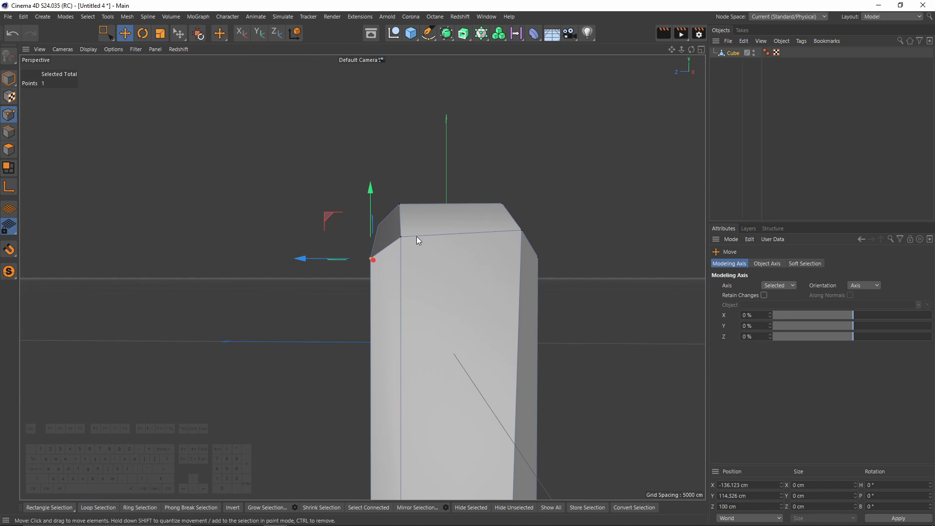
alt+drag(417, 235, 331, 229)
click(9, 149)
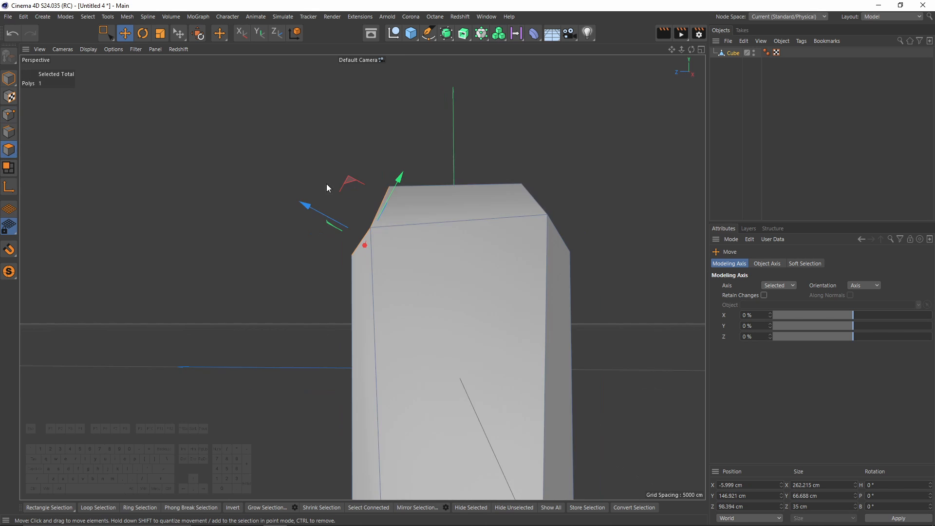
alt+drag(327, 188, 246, 214)
Move the front-left shoulder point outward to about X -160 cm, Y 149 cm to match the photo's shoulder
click(9, 115)
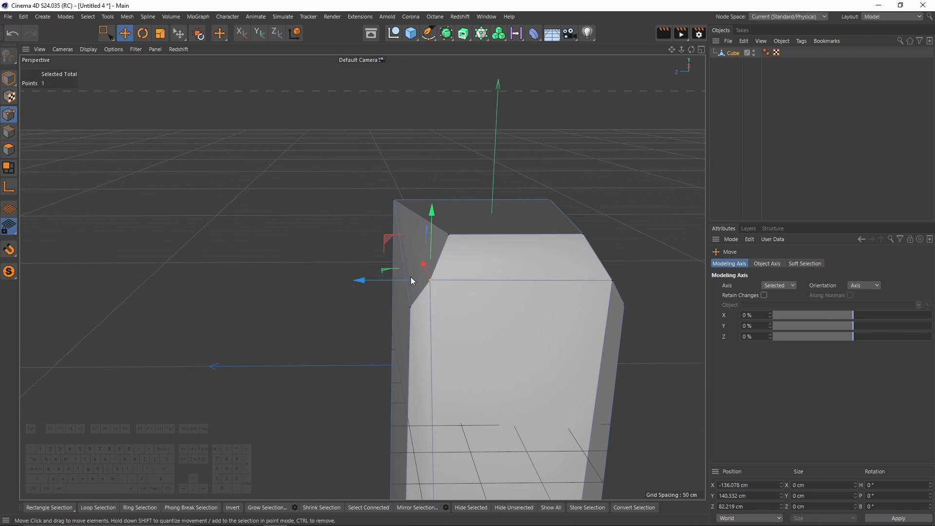
key(m)
key(o)
scroll(441, 292, up, 3)
alt+drag(441, 292, 548, 250)
key(e)
key(F4)
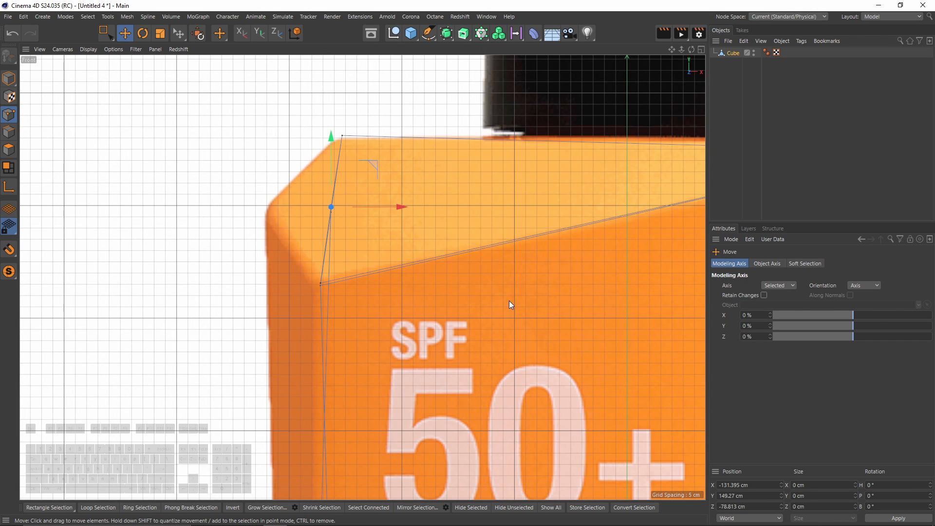
drag(397, 208, 314, 258)
middle_click(360, 282)
middle_click(356, 263)
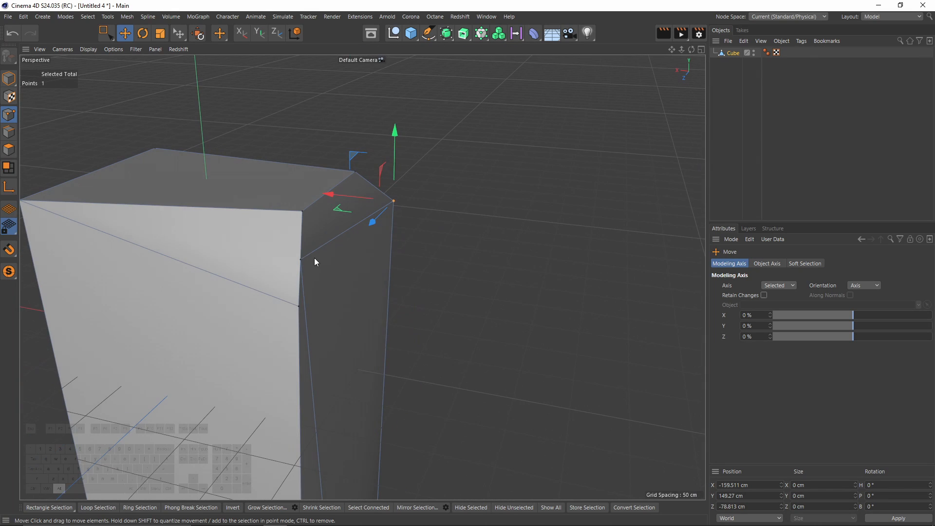
Move the back-left shoulder point to about X -160 cm, Y 149 cm, in line with the front one
middle_click(325, 281)
middle_click(579, 341)
drag(402, 220, 334, 201)
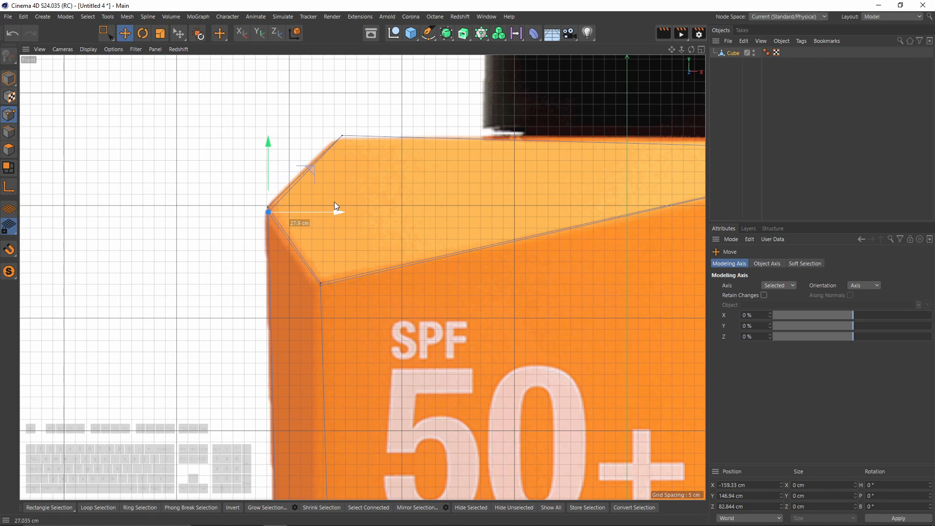
drag(314, 171, 313, 167)
scroll(399, 246, down, 1)
alt+middle_drag(398, 246, 239, 228)
middle_click(239, 228)
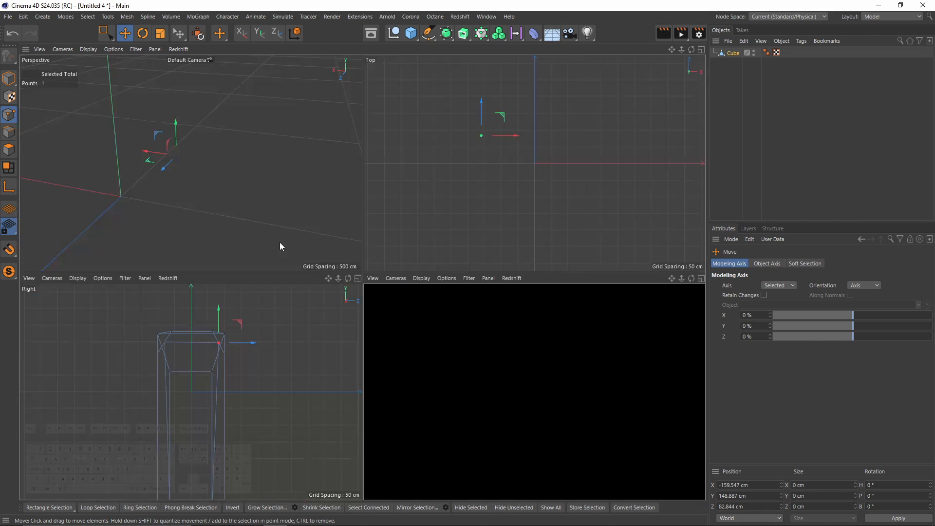
middle_click(280, 241)
Scale the four points of the sloped left shoulder facet narrower in depth to about 135 cm
alt+drag(293, 203, 364, 151)
alt+drag(392, 221, 314, 183)
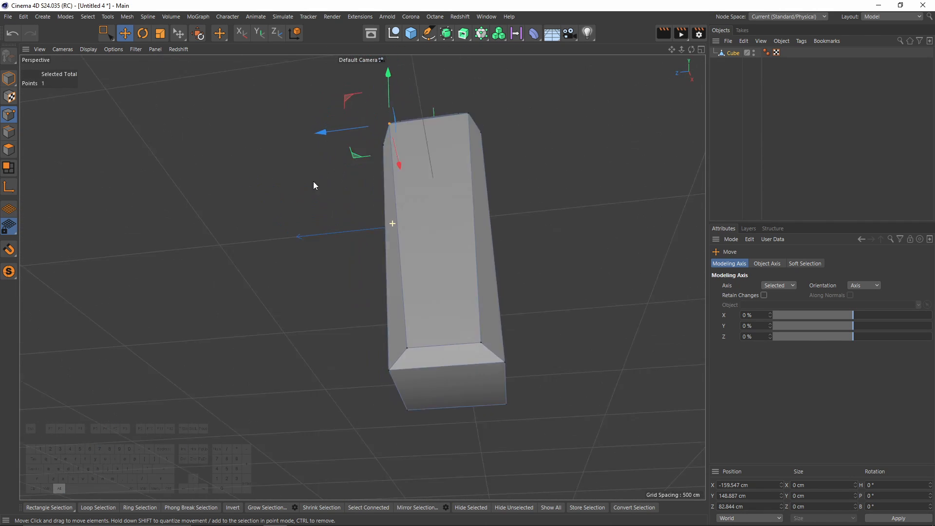
alt+drag(342, 255, 358, 198)
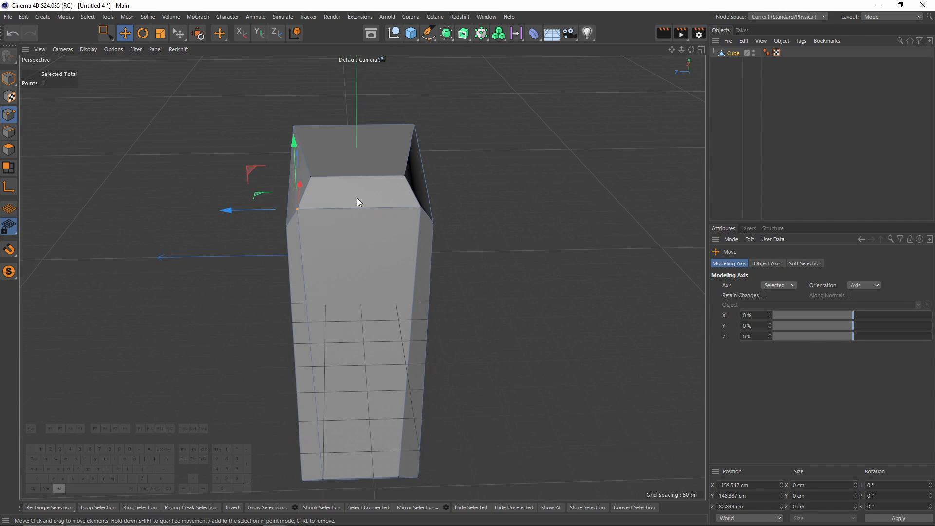
shift+click(310, 177)
shift+click(404, 175)
shift+click(421, 207)
key(t)
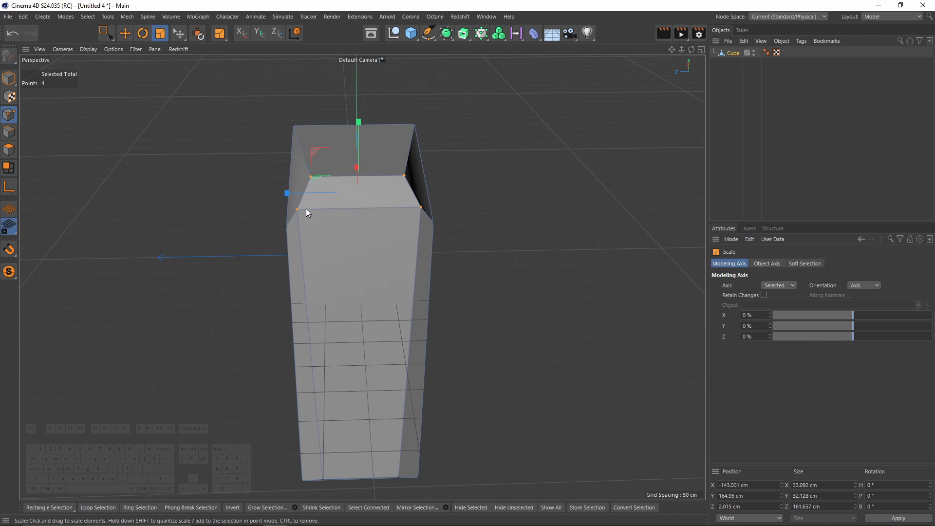
drag(293, 198, 408, 262)
key(e)
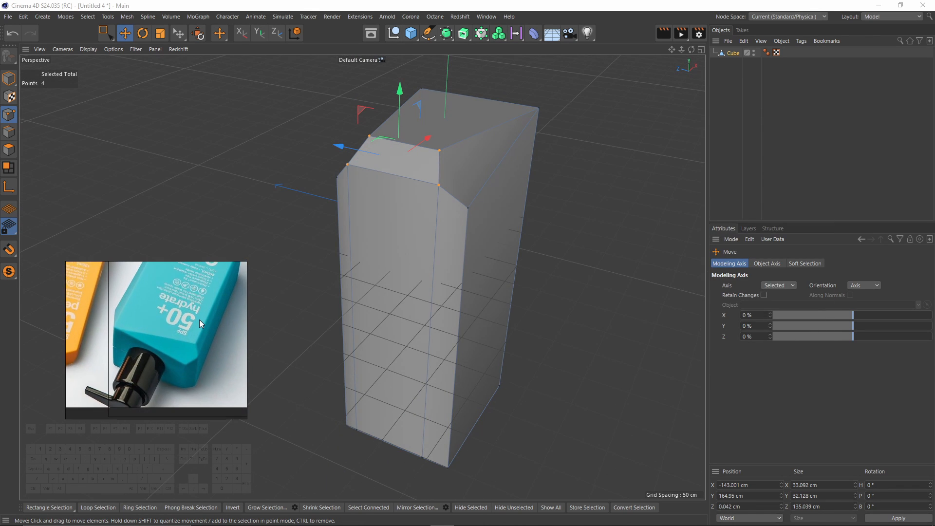
Add a Bevel deformer as a child of the Cube
alt+drag(200, 320, 560, 145)
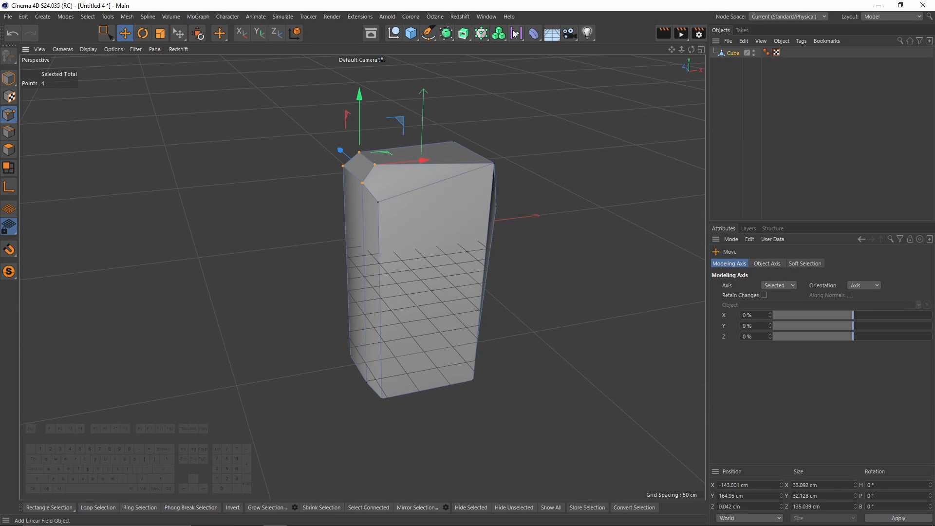
click(534, 33)
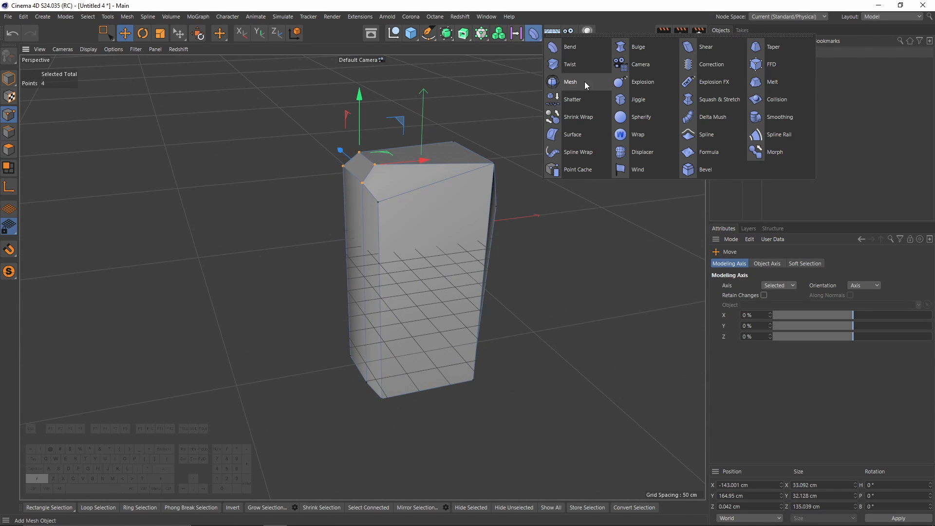
click(702, 171)
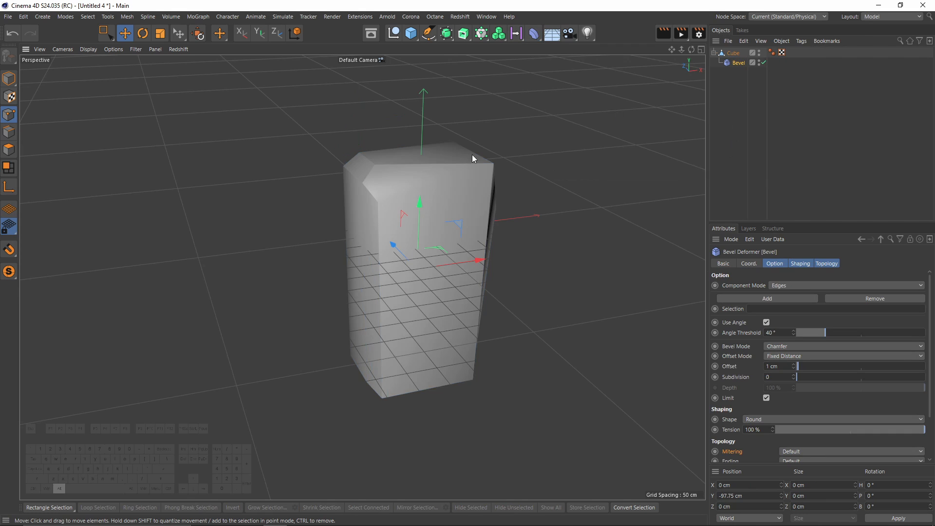
Display the mesh lines over the shading and examine the bevelled edges around the upper corners
alt+drag(472, 154, 510, 171)
click(88, 49)
click(101, 75)
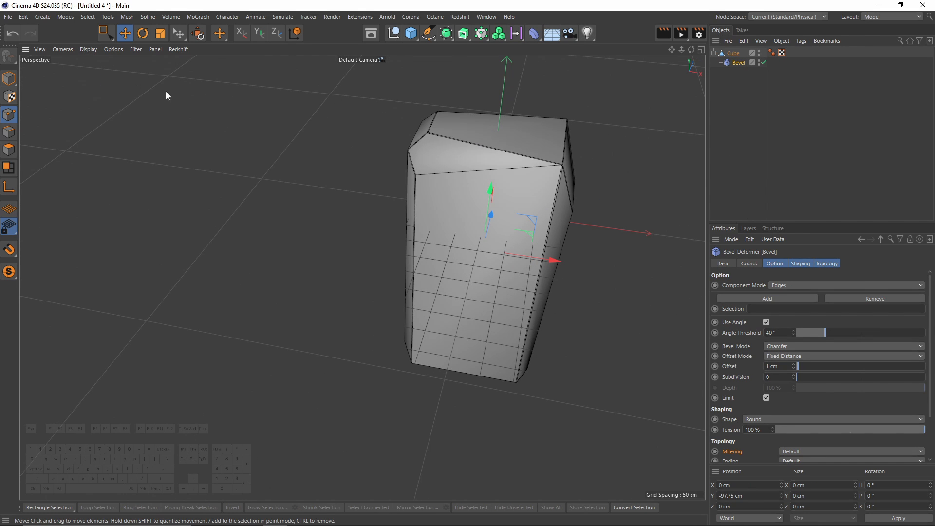
alt+middle_drag(541, 196, 463, 206)
alt+right_drag(363, 278, 498, 204)
alt+drag(499, 204, 458, 226)
alt+right_drag(459, 226, 498, 210)
alt+drag(498, 210, 529, 223)
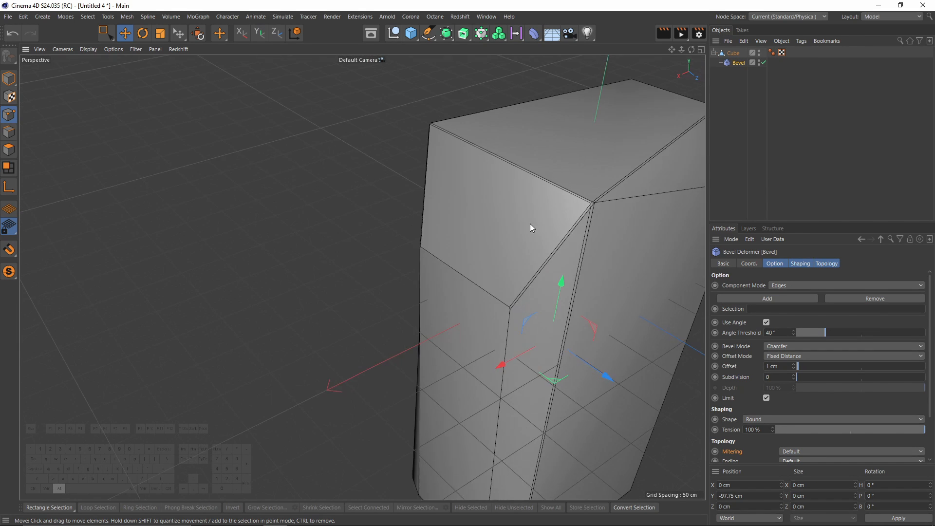
Lower the Bevel deformer's angle threshold to 17° so the shallower shoulder edges are bevelled as well
alt+middle_drag(530, 223, 379, 232)
alt+right_drag(378, 233, 381, 209)
alt+drag(381, 208, 480, 209)
alt+drag(396, 249, 379, 196)
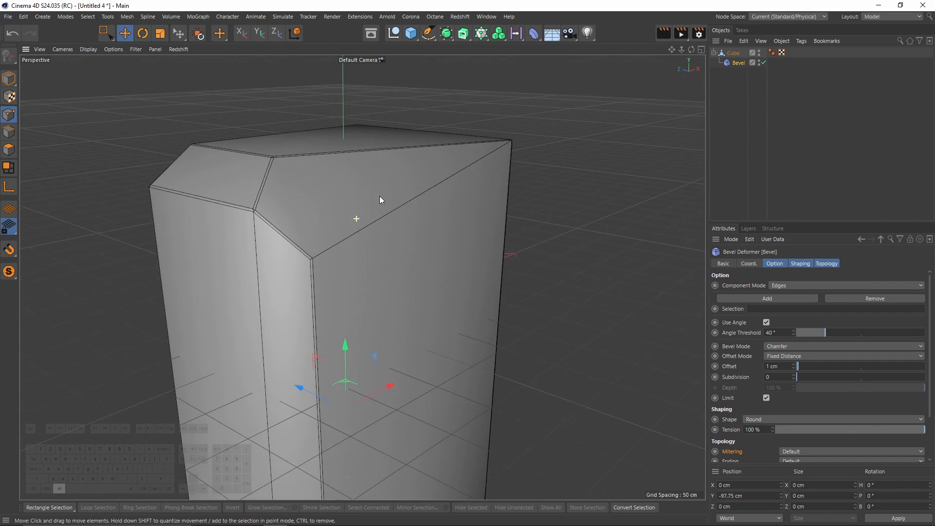
alt+middle_drag(378, 196, 373, 223)
scroll(359, 268, up, 4)
alt+middle_drag(338, 259, 427, 261)
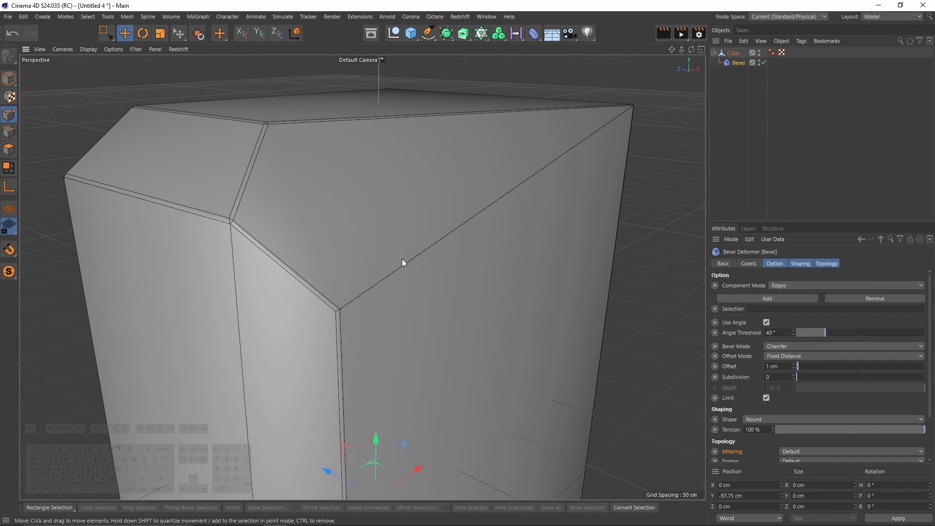
drag(820, 334, 809, 332)
Examine the bevelled edges around the body's sides, base and upper corners from several directions
scroll(495, 222, down, 3)
alt+drag(442, 228, 311, 219)
scroll(332, 220, down, 3)
alt+middle_drag(409, 438, 413, 288)
alt+drag(413, 291, 363, 291)
alt+drag(361, 256, 490, 356)
alt+drag(383, 228, 461, 305)
alt+middle_drag(404, 127, 414, 272)
alt+right_drag(403, 245, 443, 233)
alt+middle_drag(433, 228, 470, 298)
Set the Bevel deformer's offset to 3 cm and its subdivision to 1
click(778, 366)
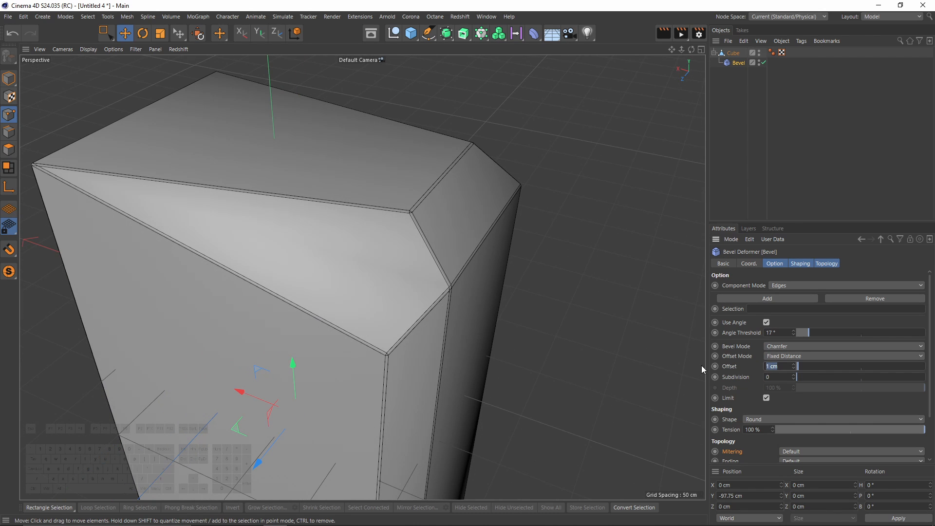
text(2)
key(Return)
click(788, 368)
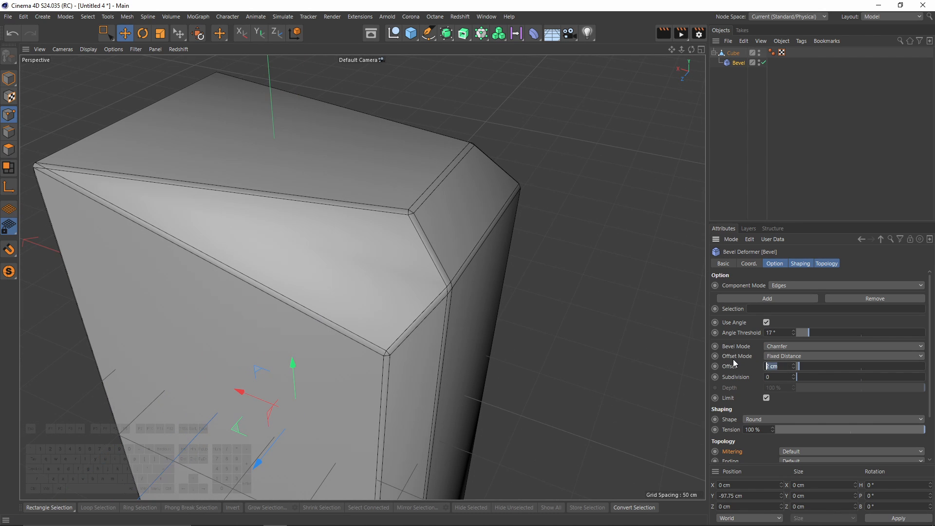
text(3)
key(Return)
click(777, 378)
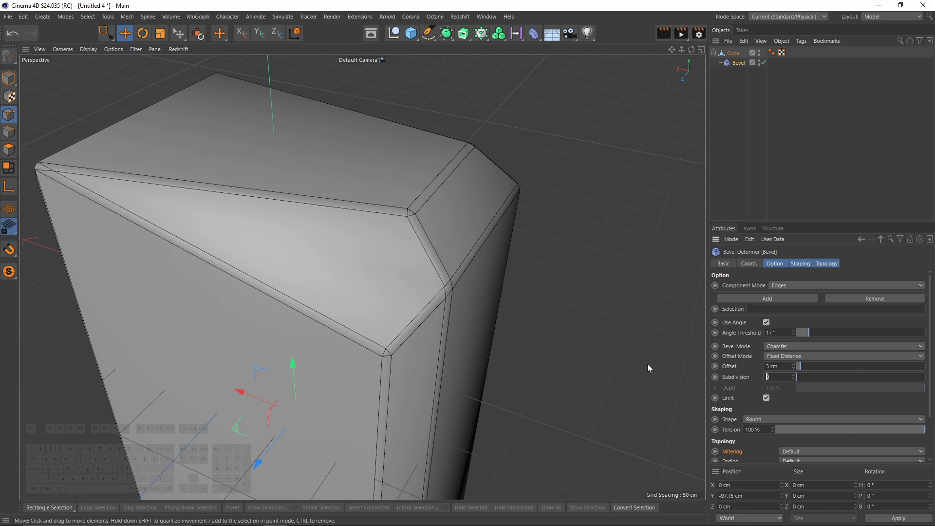
text(1)
key(Return)
Add a Smoothing deformer as a child of the Cube, below the Bevel deformer
alt+drag(453, 220, 492, 204)
click(534, 33)
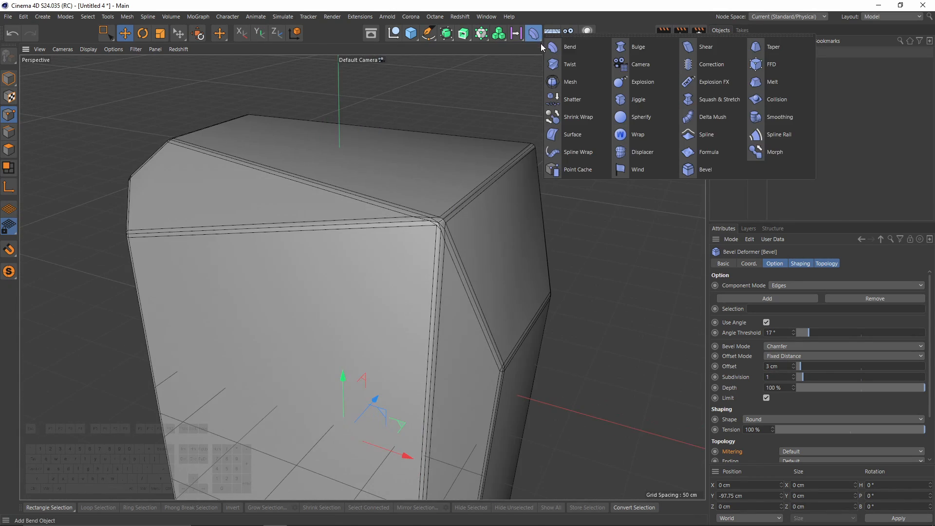
click(793, 115)
drag(740, 53, 741, 76)
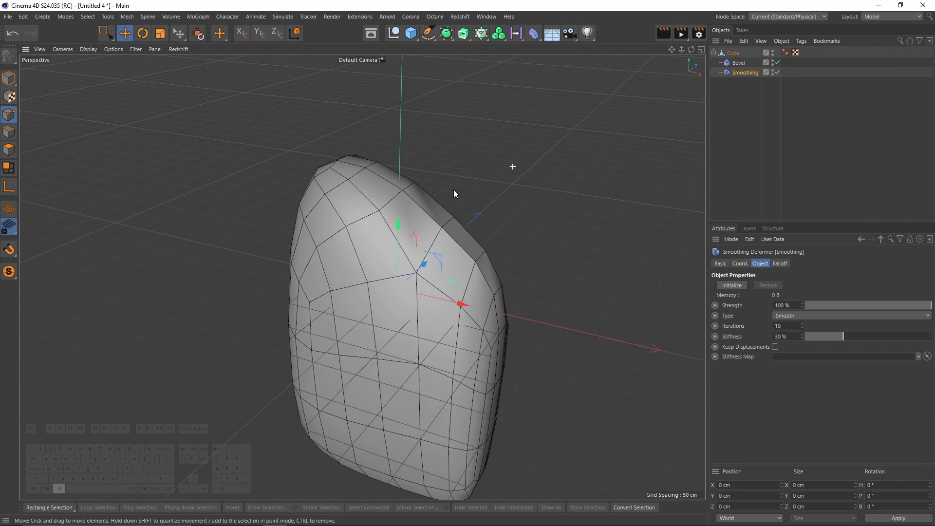
alt+drag(396, 200, 487, 224)
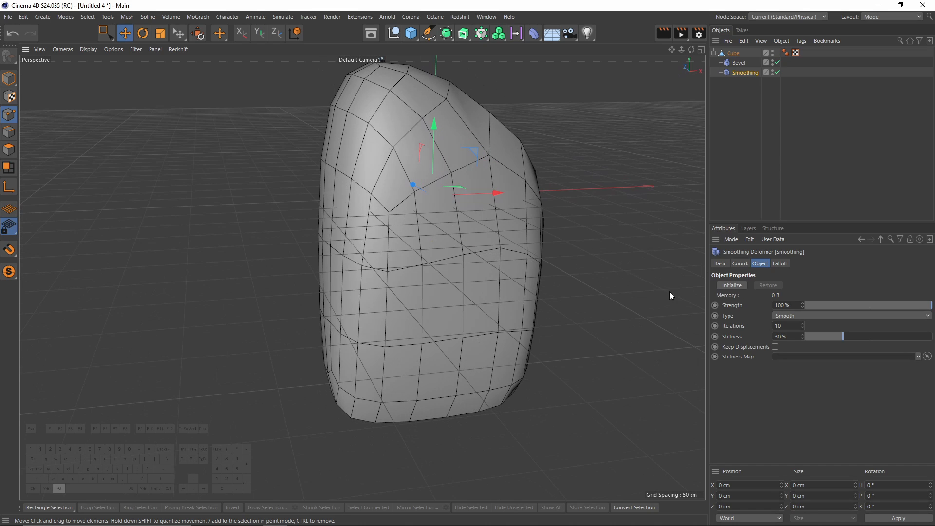
Reduce the Smoothing deformer's strength to a very low value so the body keeps its faceted shape
drag(908, 303, 808, 294)
alt+drag(404, 219, 296, 215)
alt+drag(450, 185, 506, 224)
Place the Cube under a Subdivision Surface and display the deselected body shaded without mesh lines
click(733, 53)
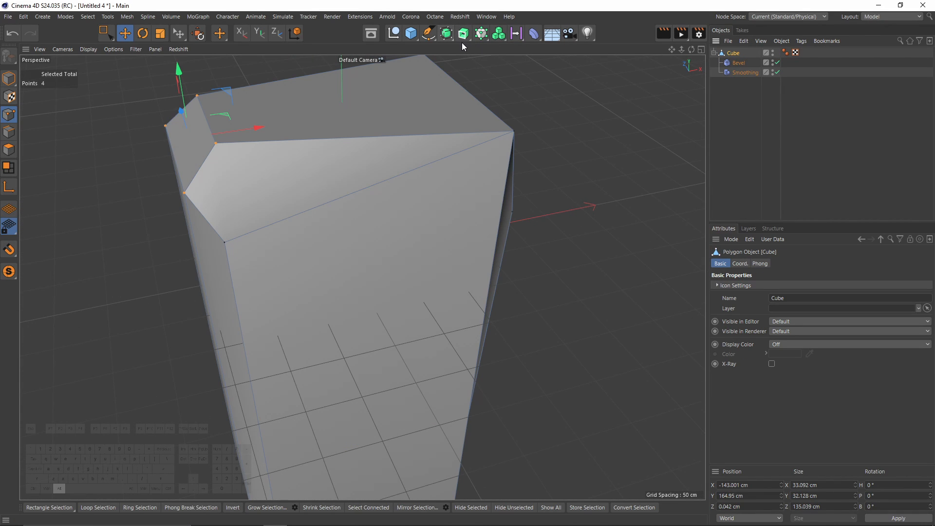
alt+click(445, 33)
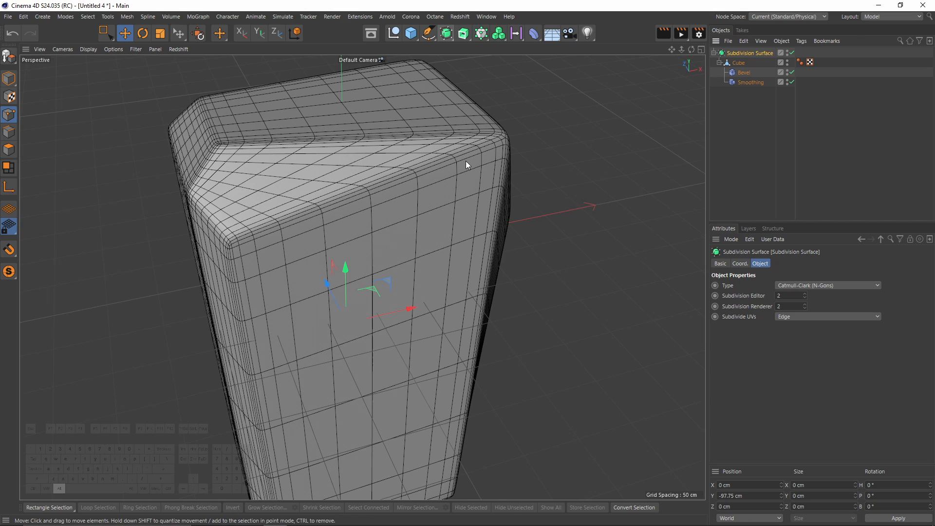
click(841, 162)
mouse_move(363, 277)
alt+mouse_down()
mouse_move(426, 187)
mouse_move(374, 170)
mouse_move(425, 174)
mouse_move(381, 153)
mouse_move(432, 236)
mouse_move(536, 192)
mouse_move(413, 263)
mouse_move(443, 284)
mouse_move(455, 179)
mouse_move(601, 184)
alt+mouse_up()
key(n)
key(a)
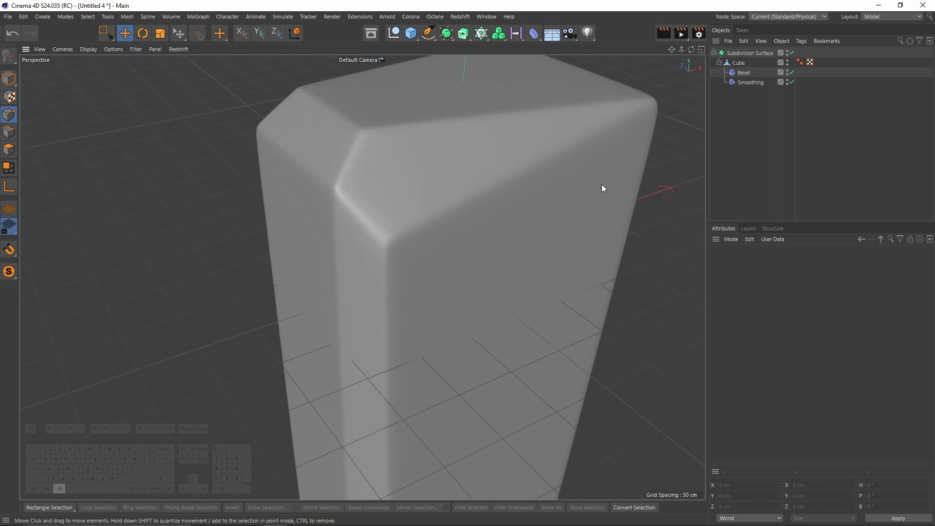
Switch the Smoothing deformer off and on again to compare its effect on the edges
click(791, 82)
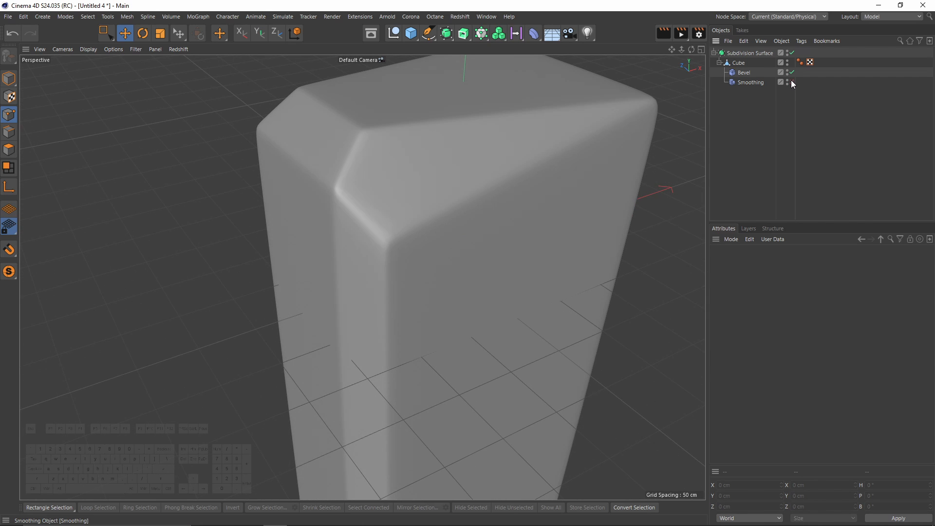
click(791, 82)
click(791, 82)
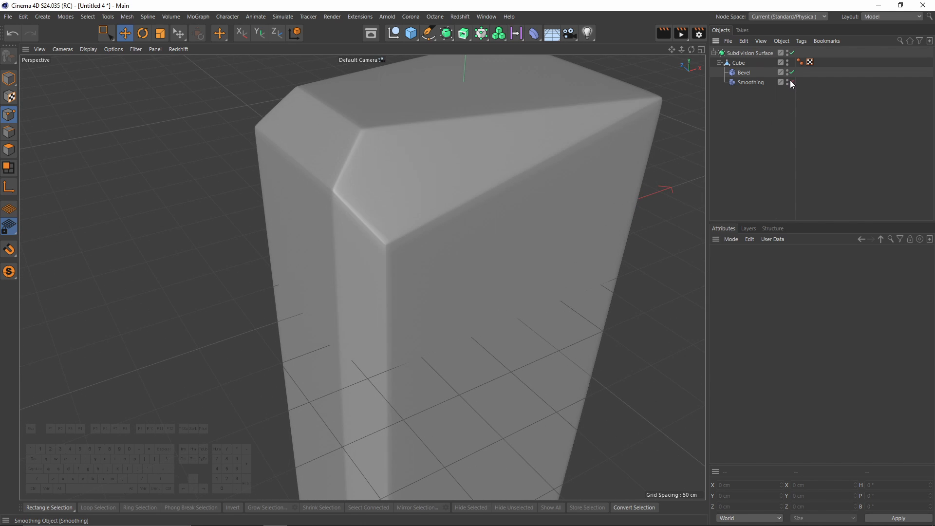
click(791, 82)
Compare the body's shoulders and edge softness with the reference photo of the bottle from matching angles
mouse_move(488, 186)
alt+mouse_down()
mouse_move(476, 221)
mouse_move(384, 194)
mouse_move(483, 184)
mouse_move(519, 256)
mouse_move(511, 259)
alt+mouse_up()
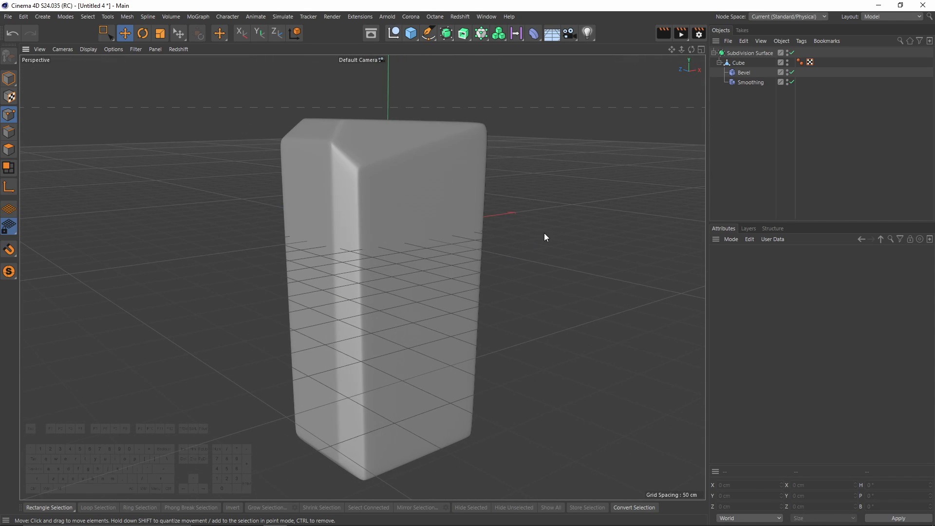
key(alt+Tab)
middle_drag(146, 341, 77, 350)
scroll(194, 327, up, 3)
alt+drag(255, 285, 296, 287)
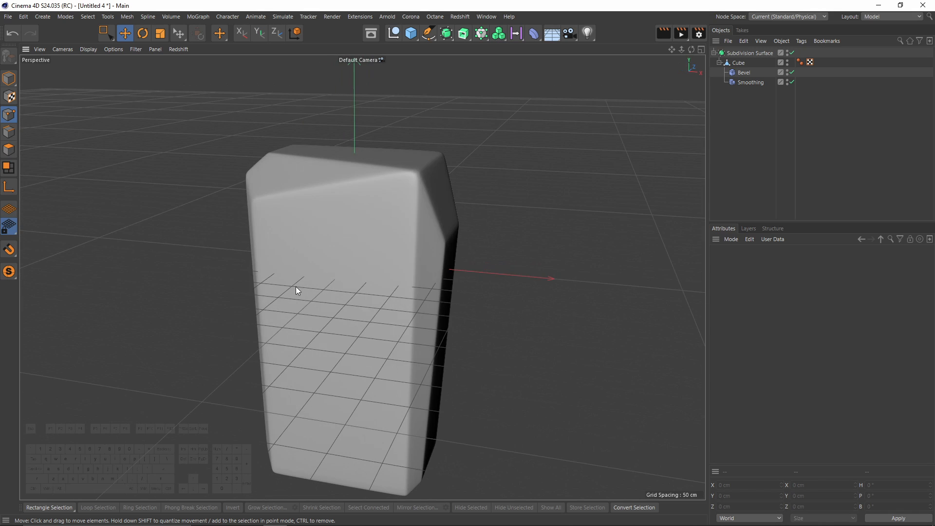
key(alt+Tab)
middle_drag(193, 305, 184, 298)
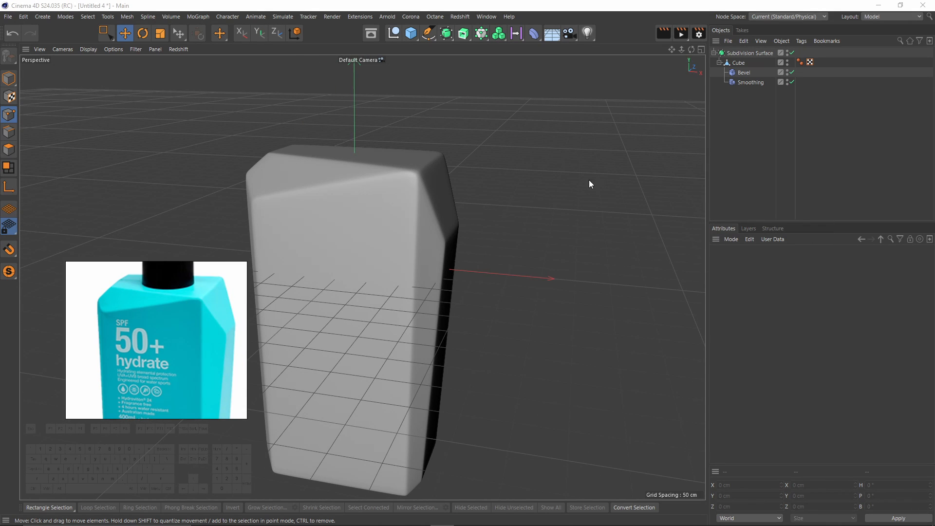
Set the Bevel deformer's offset to 2 cm for tighter edges
click(750, 73)
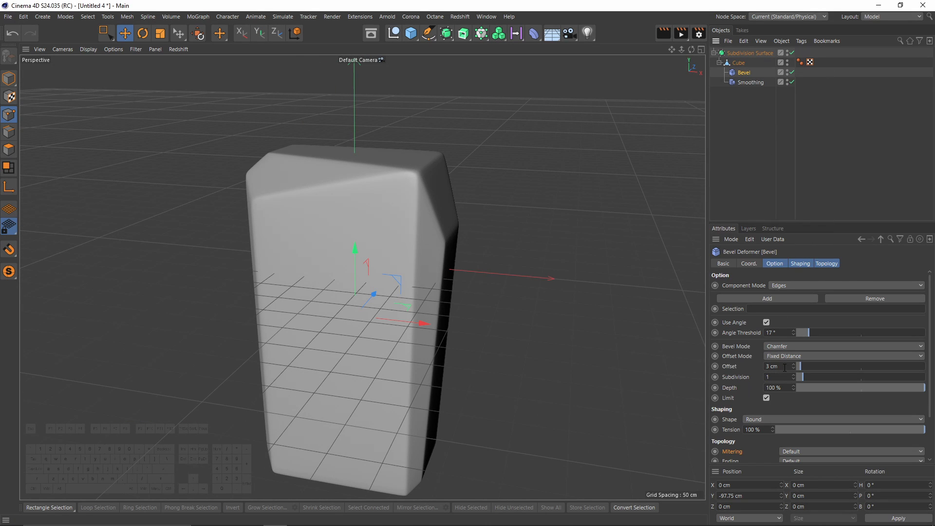
drag(784, 367, 710, 358)
text(2)
key(Return)
alt+drag(345, 183, 390, 233)
Check the body's outline against the reference photo in the front view, closing in on the pump
middle_click(449, 347)
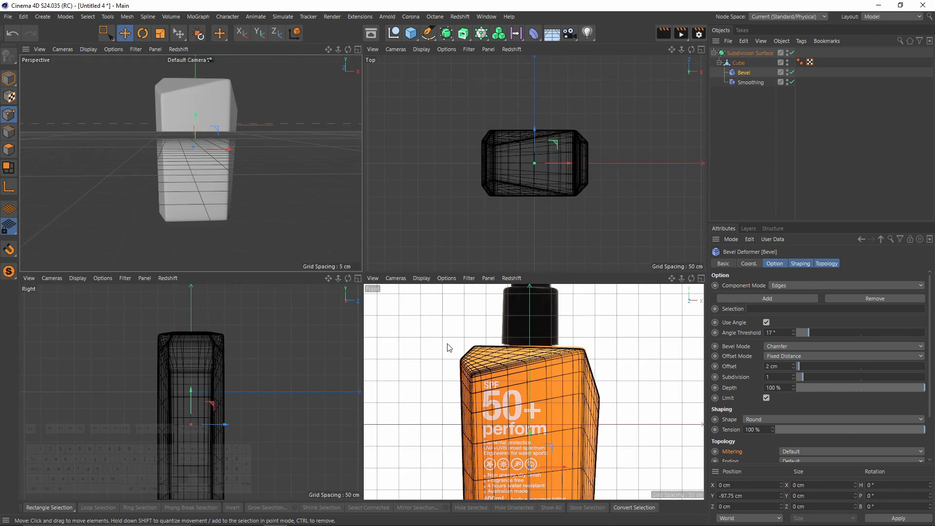
middle_click(260, 202)
middle_click(270, 208)
middle_click(508, 362)
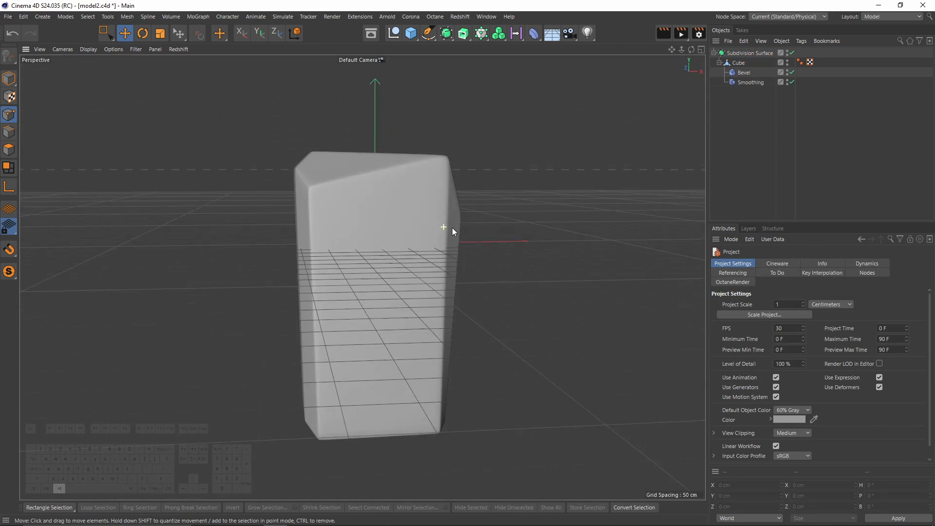
middle_click(451, 226)
key(F4)
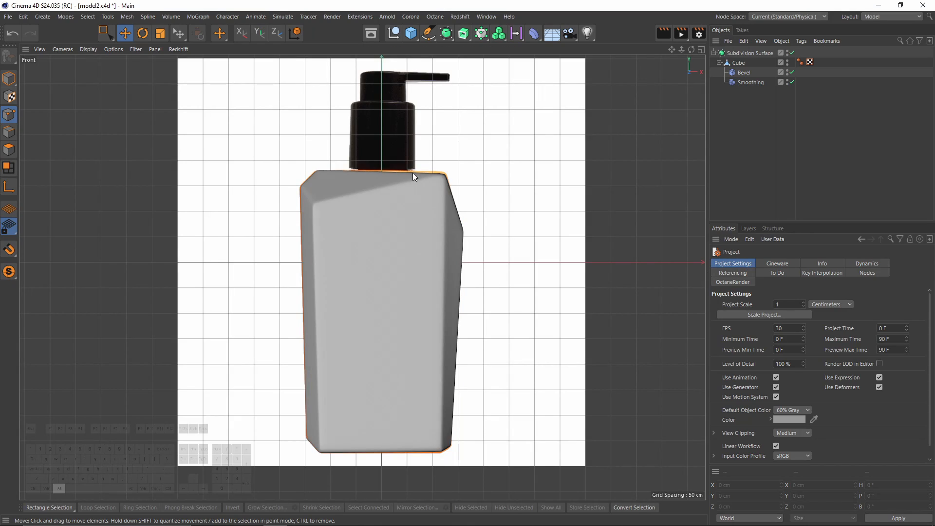
alt+middle_drag(393, 155, 388, 245)
alt+right_drag(361, 278, 350, 219)
alt+middle_drag(390, 126, 340, 122)
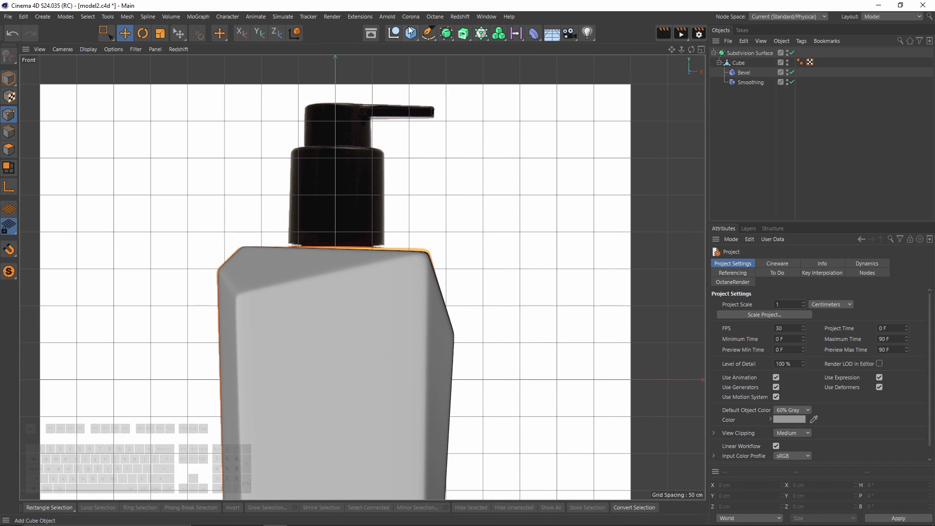
Add a Cylinder and raise it over the pump in the front view to about Y 278 cm
drag(409, 30, 444, 63)
alt+middle_drag(349, 162, 356, 179)
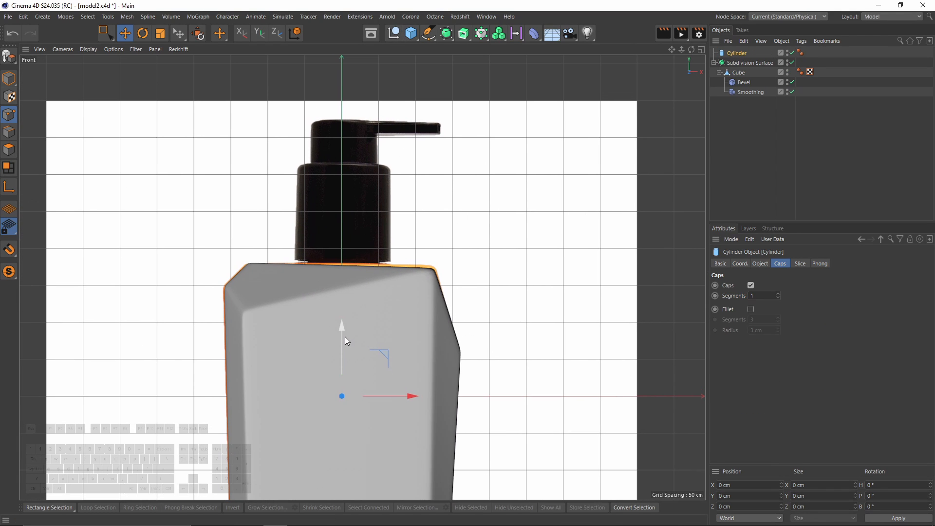
drag(345, 337, 357, 129)
scroll(357, 128, up, 2)
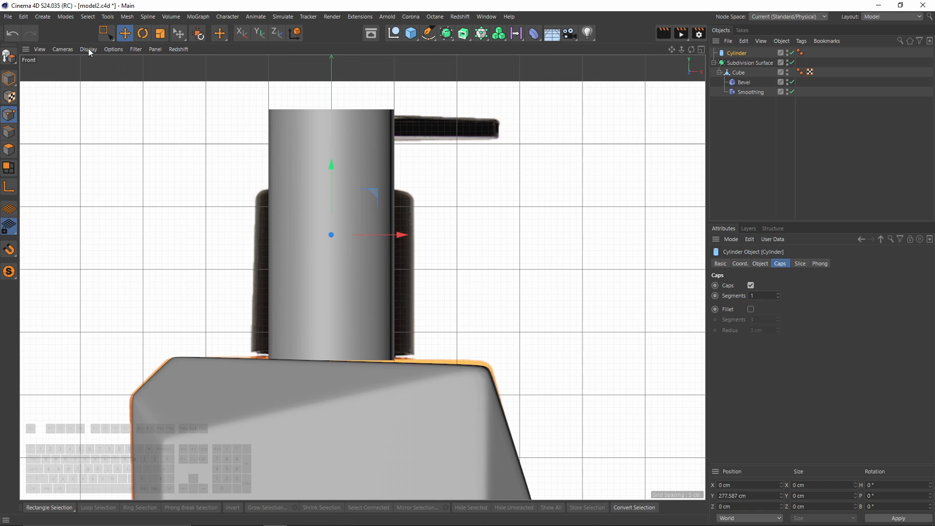
Display the front view as wireframe lines so the photographed pump shows through the cylinder
click(88, 49)
click(109, 76)
key(n)
key(g)
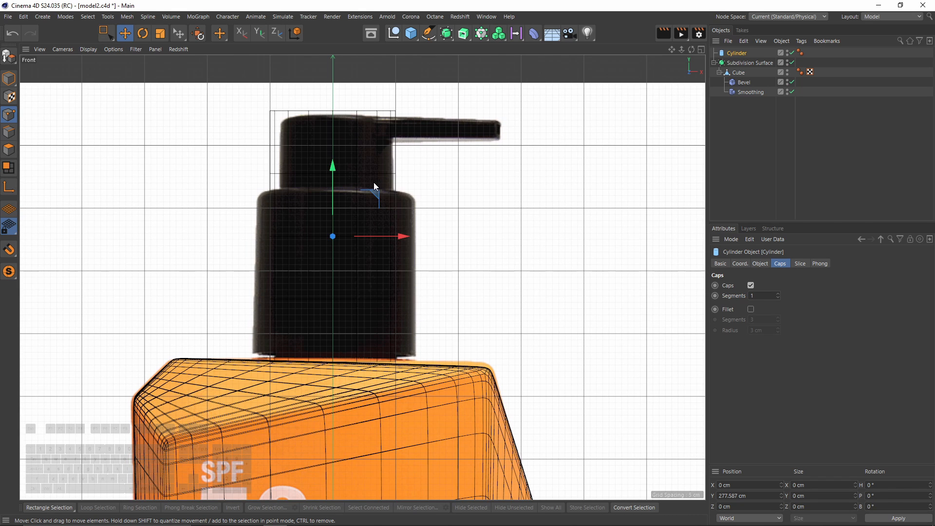
Resize the cylinder to about 88 cm wide and 155 cm high, and raise it to about Y 295 cm
alt+middle_drag(373, 182, 380, 199)
click(8, 79)
scroll(409, 139, up, 1)
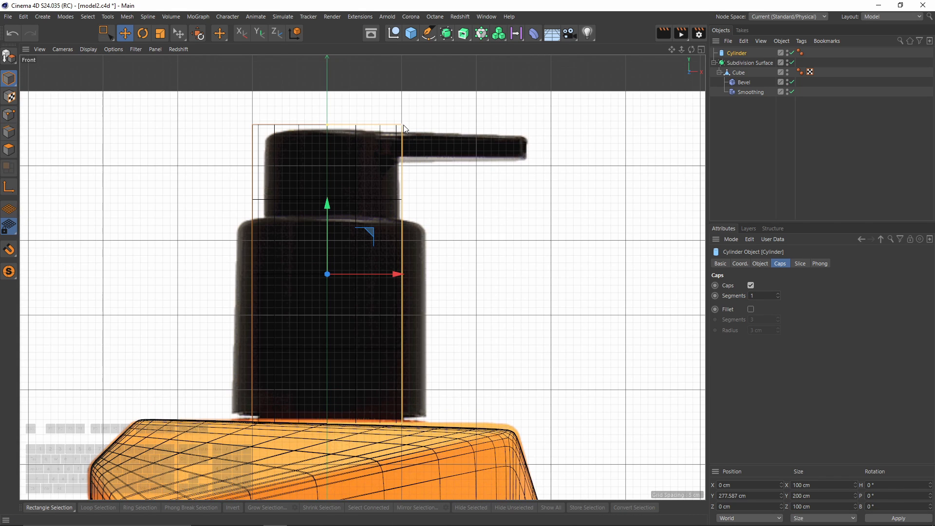
drag(399, 125, 393, 128)
drag(327, 126, 329, 178)
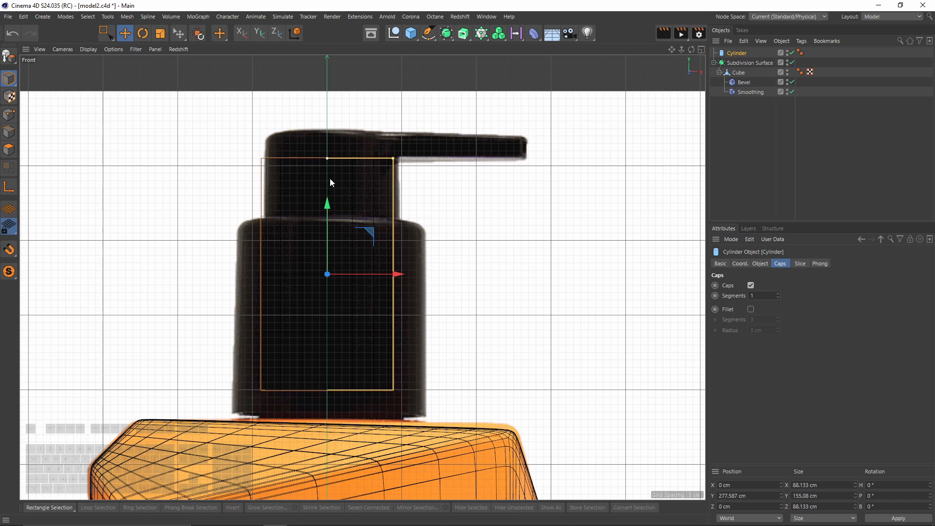
drag(328, 220, 328, 183)
Show the mesh lines over the shading in the perspective view and close in on the cylinder
middle_click(328, 183)
middle_click(342, 133)
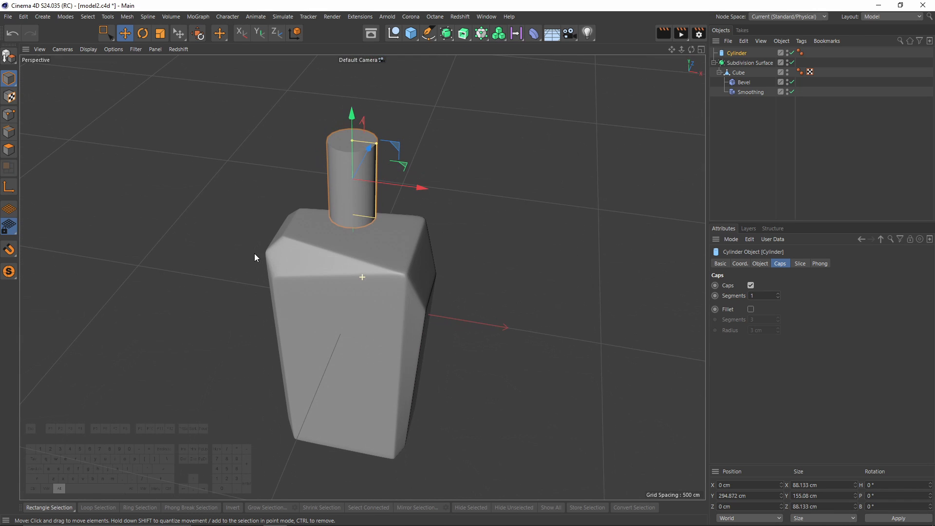
click(88, 50)
click(117, 76)
scroll(377, 183, up, 3)
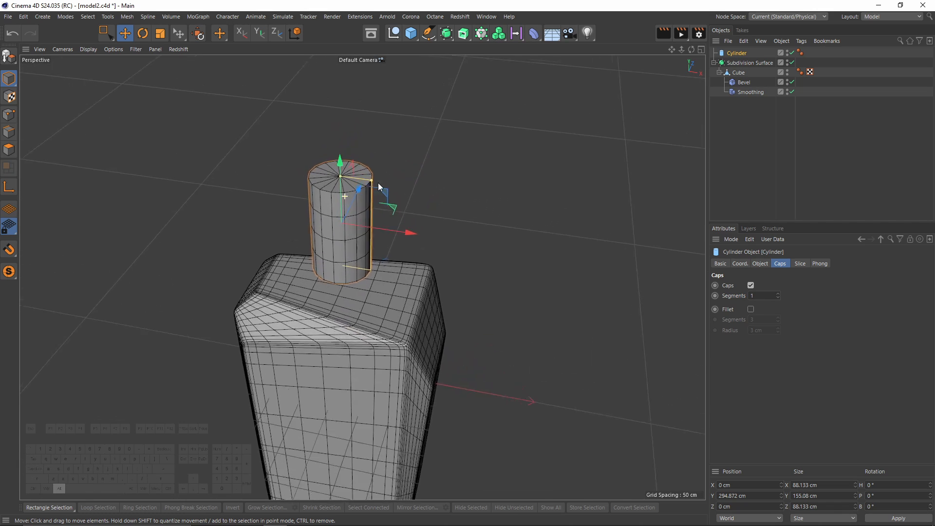
alt+right_drag(378, 183, 502, 279)
Show the cylinder's object properties and compare its shape with the photographed pump head in the front and perspective views
middle_click(502, 278)
middle_click(516, 295)
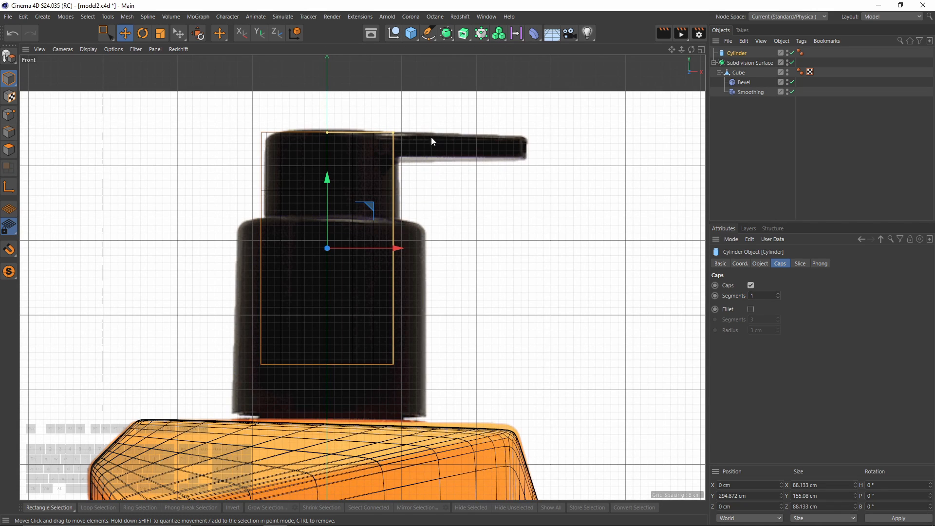
middle_click(407, 174)
middle_click(215, 127)
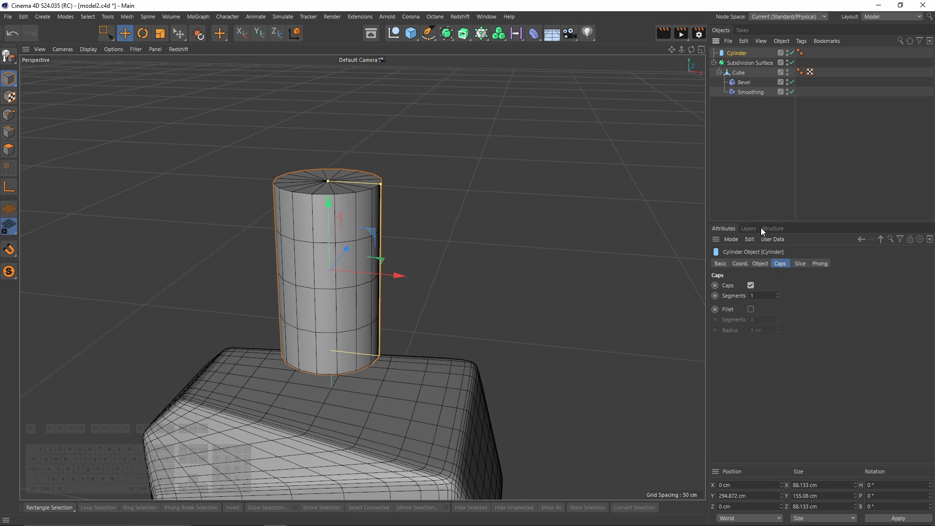
click(760, 263)
middle_click(456, 259)
key(F4)
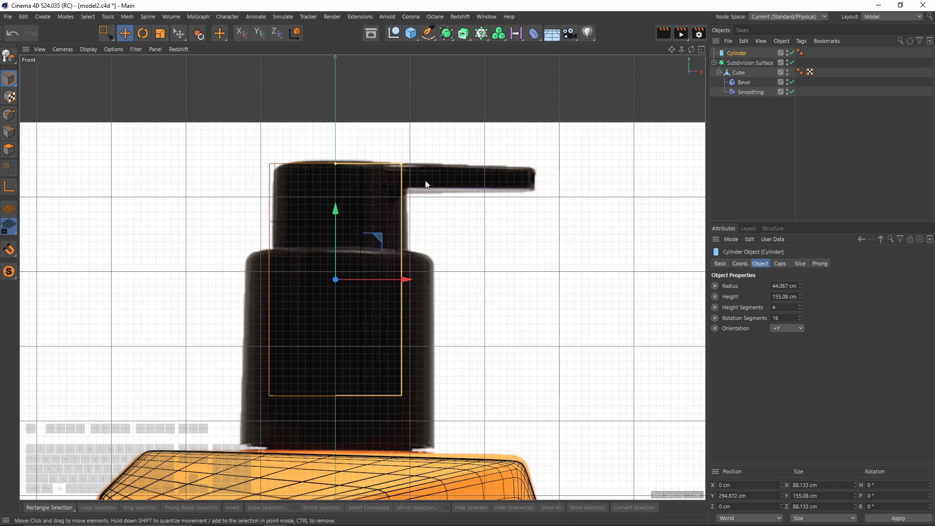
middle_click(411, 197)
middle_click(255, 144)
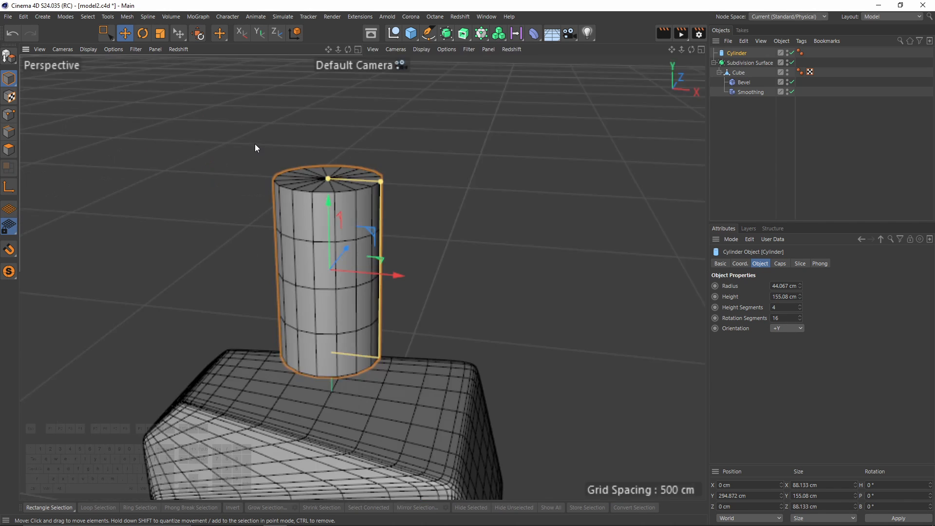
alt+middle_drag(314, 205, 333, 206)
alt+right_drag(333, 206, 392, 215)
alt+drag(375, 263, 391, 272)
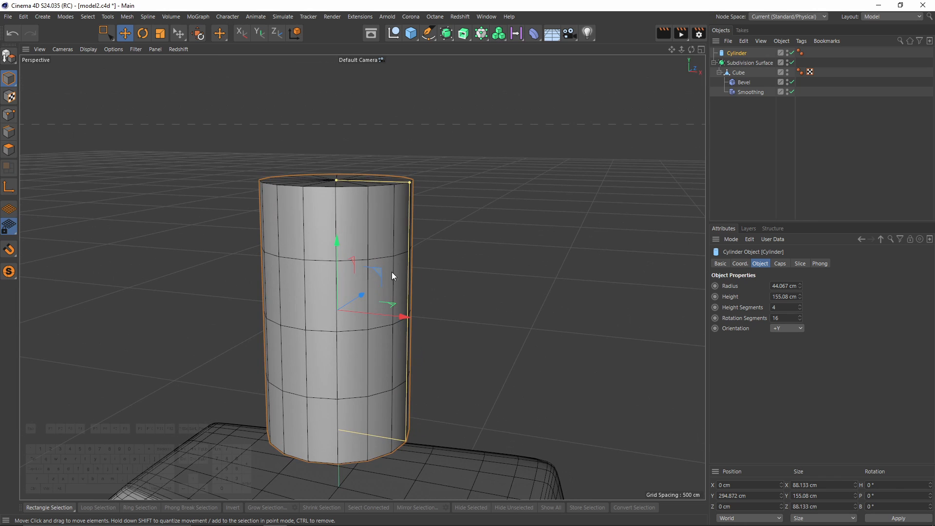
middle_click(369, 244)
scroll(567, 366, up, 4)
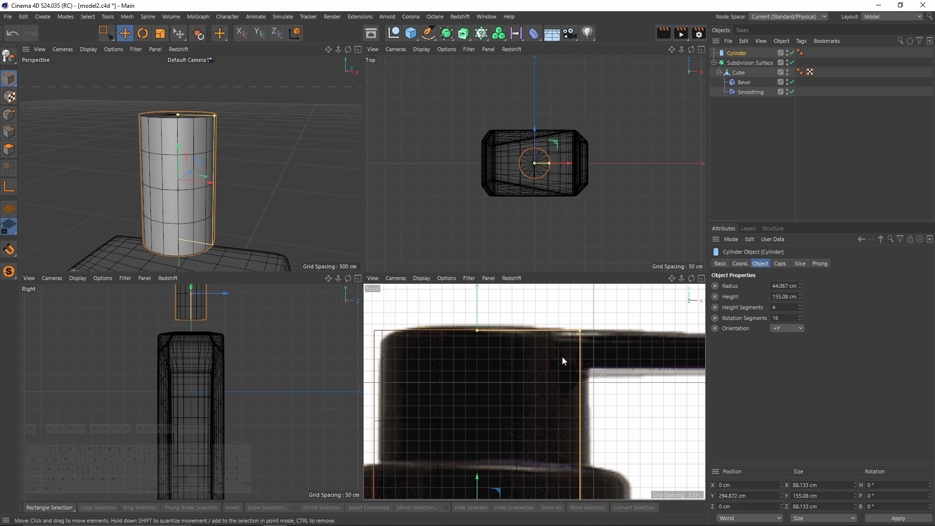
middle_click(198, 182)
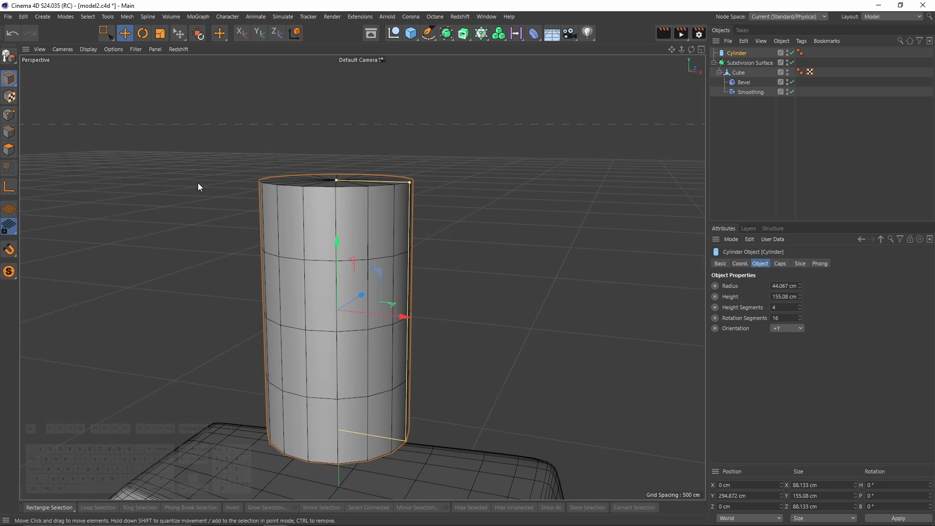
Set the cylinder's height segments to 1 and its rotation segments to 24
click(779, 307)
text(1)
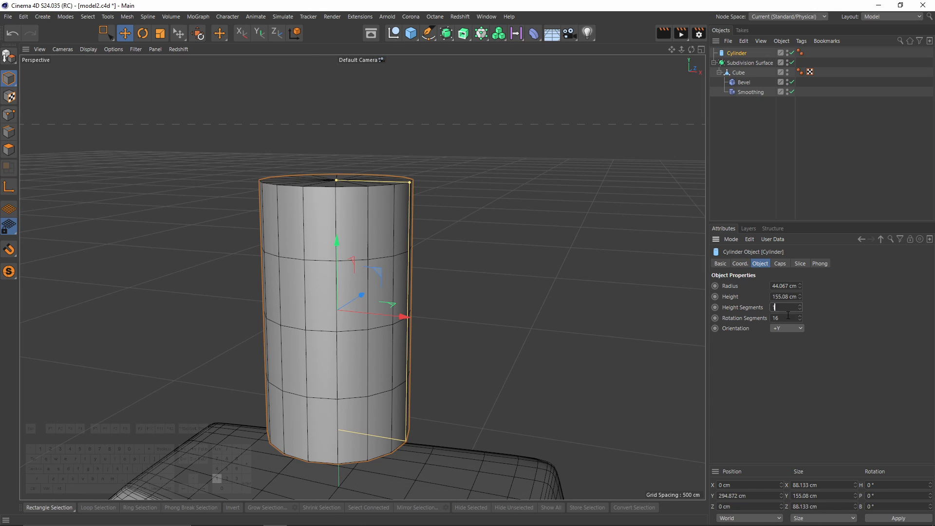
click(788, 318)
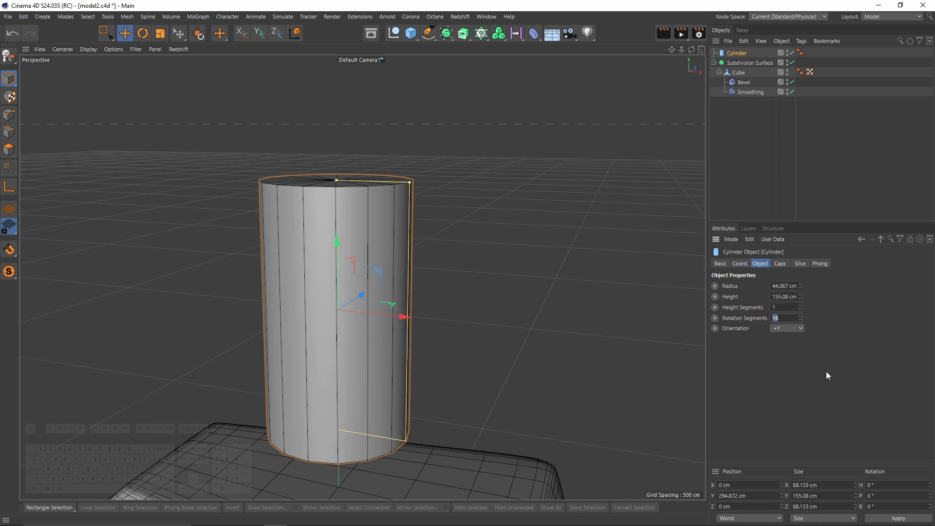
text(24)
key(Return)
Make the cylinder editable and cut an edge loop around it level with the underside of the photographed nozzle
middle_click(381, 259)
middle_click(571, 357)
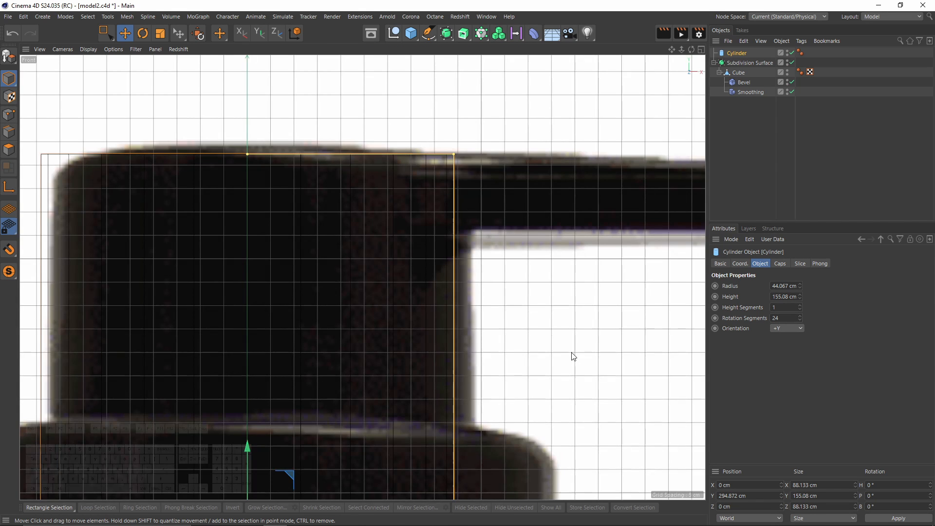
scroll(514, 316, down, 3)
middle_click(454, 287)
key(c)
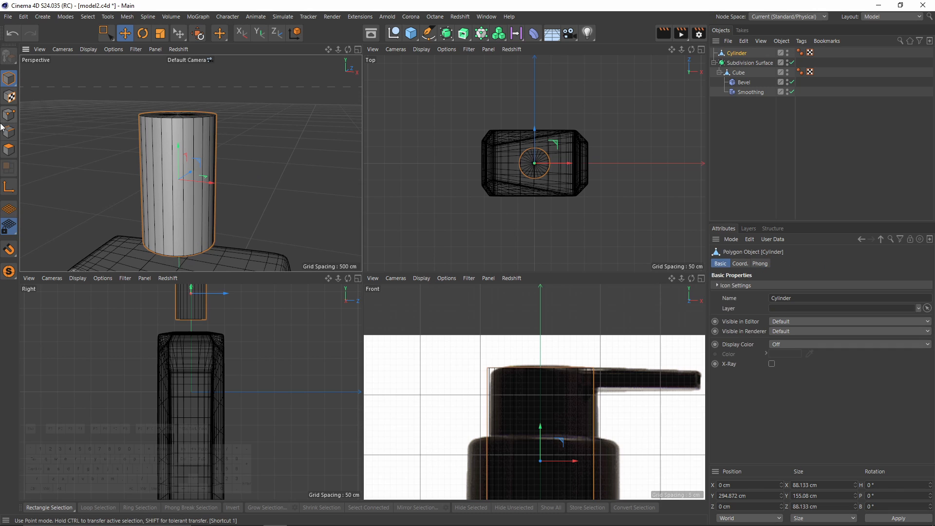
click(9, 132)
middle_click(595, 407)
key(k)
key(l)
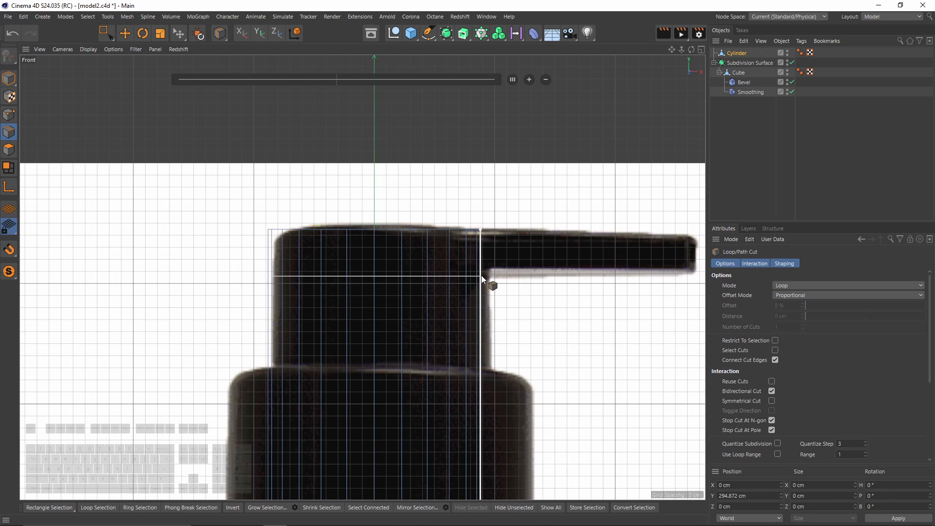
click(481, 273)
Select the nozzle-side polygons above the cut and extrude them outward to about X 129 cm, matching the photographed nozzle's tip
click(8, 150)
key(space)
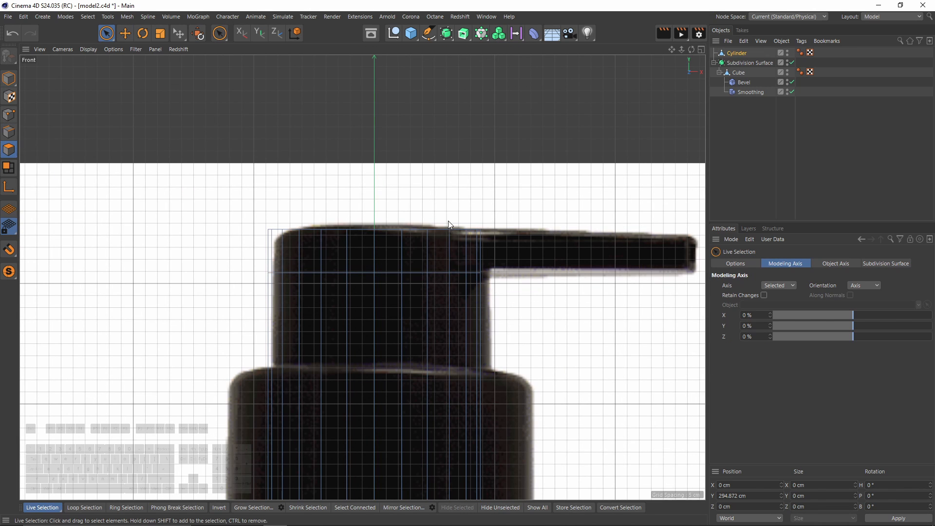
key(0)
drag(444, 222, 502, 285)
middle_click(411, 248)
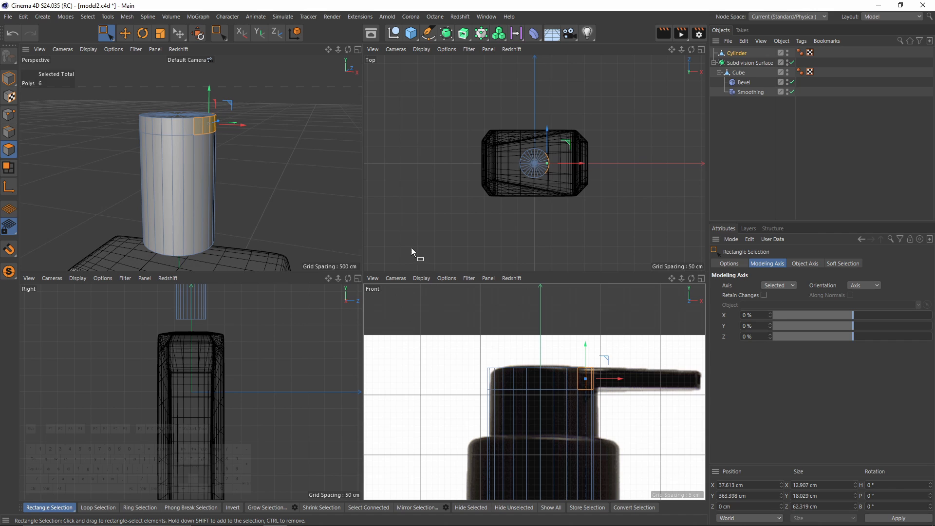
click(107, 33)
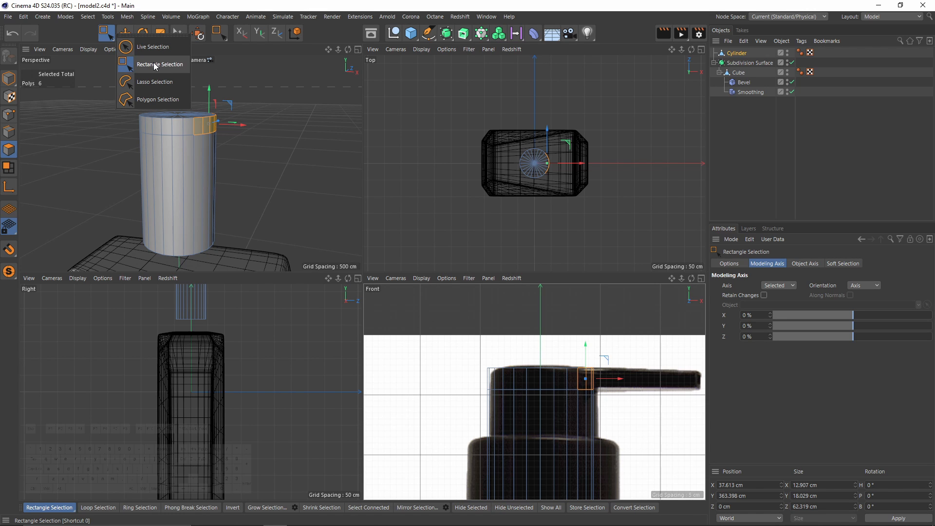
click(156, 65)
alt+drag(266, 152, 287, 208)
scroll(224, 171, up, 3)
alt+middle_drag(700, 378, 565, 353)
drag(567, 357, 603, 356)
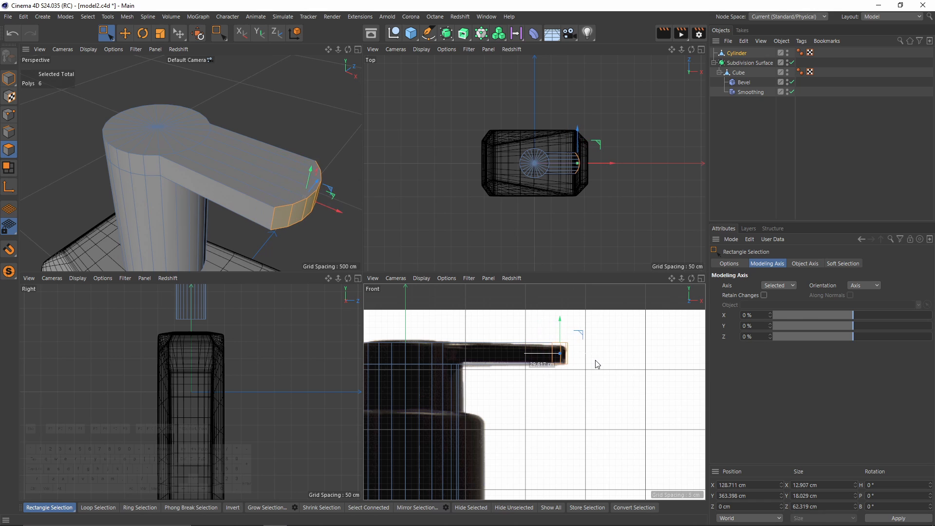
Scale the nozzle's end polygons down to about 20 cm wide so that the nozzle tapers
key(t)
alt+drag(307, 189, 276, 205)
middle_click(187, 157)
alt+drag(187, 157, 560, 219)
Select the edges outlining the top face of the pump head and nozzle
click(9, 131)
key(e)
double_click(277, 219)
shift+click(403, 210)
shift+double_click(561, 219)
alt+drag(612, 197, 425, 211)
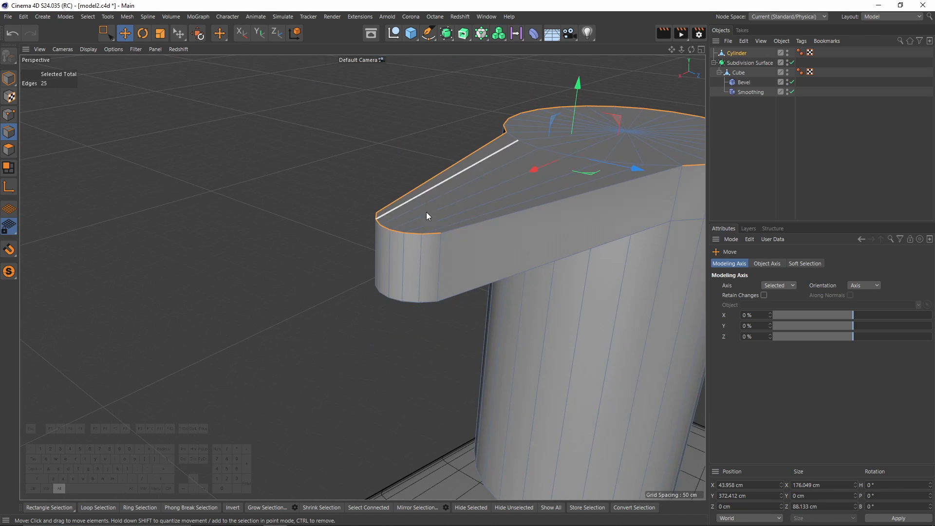
Add the nozzle's lower outline, the loop around the head and the vertical corner edges to the edge selection
alt+drag(486, 276, 509, 223)
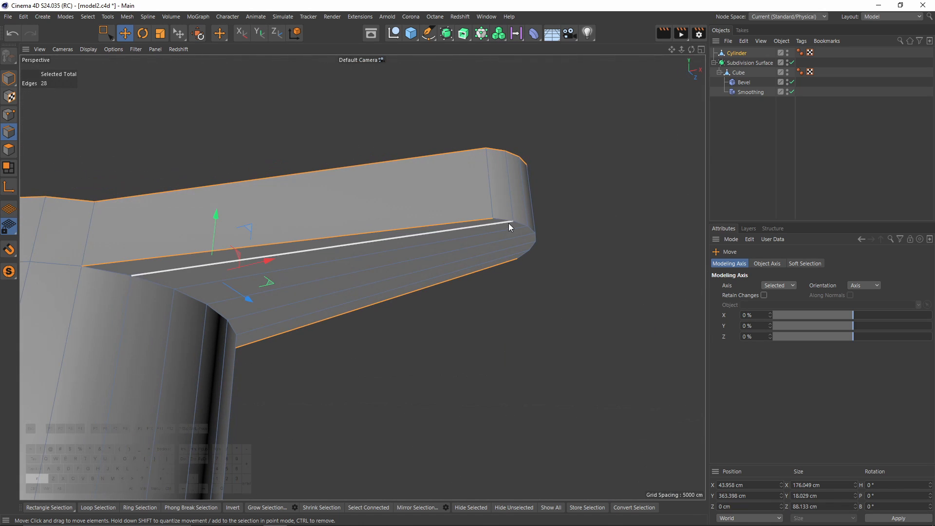
shift+double_click(508, 223)
alt+drag(399, 217, 371, 320)
shift+double_click(321, 211)
scroll(371, 320, up, 3)
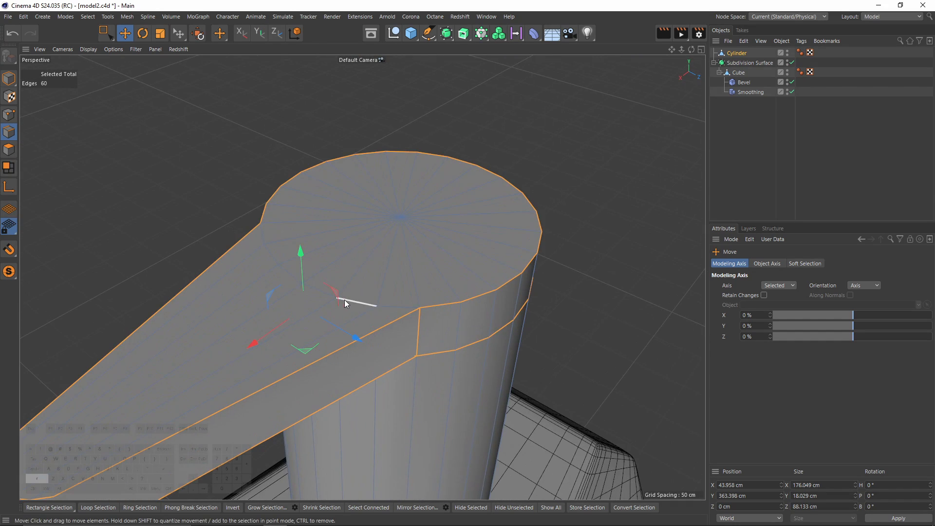
shift+double_click(344, 300)
scroll(344, 299, down, 4)
alt+drag(316, 271, 477, 274)
mouse_move(375, 255)
alt+mouse_down()
mouse_move(410, 191)
mouse_move(484, 208)
mouse_move(419, 158)
mouse_move(378, 284)
mouse_move(327, 334)
mouse_move(470, 237)
mouse_move(388, 195)
mouse_move(507, 233)
mouse_move(406, 354)
mouse_move(392, 263)
alt+mouse_up()
scroll(406, 354, up, 3)
scroll(407, 325, up, 3)
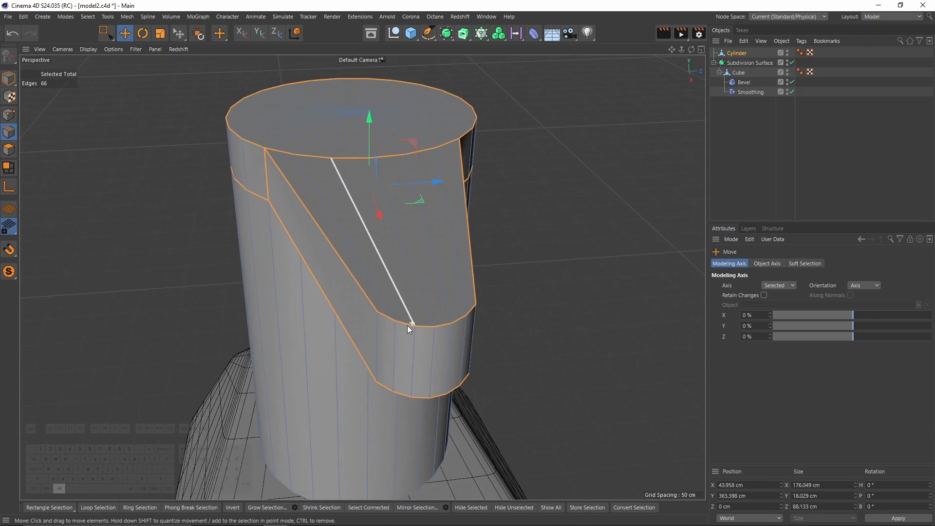
alt+drag(407, 325, 516, 312)
Flatten the rounded nozzle tip by scaling its end polygons down along X
click(8, 149)
key(space)
alt+drag(341, 292, 442, 251)
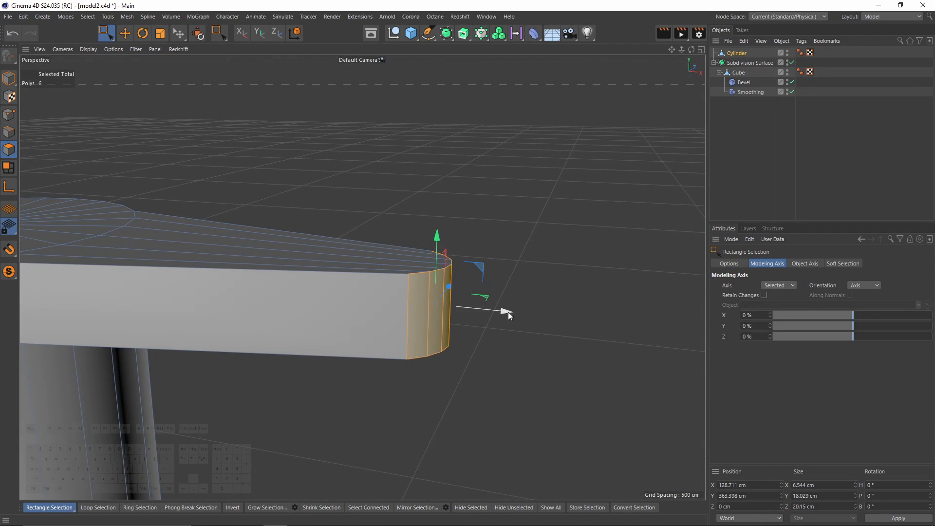
key(t)
drag(507, 311, 475, 304)
Bevel the selected outline edges of the pump head and nozzle in Solid mode with an offset of about 4.2 cm
alt+drag(362, 277, 530, 279)
click(9, 132)
right_click(530, 279)
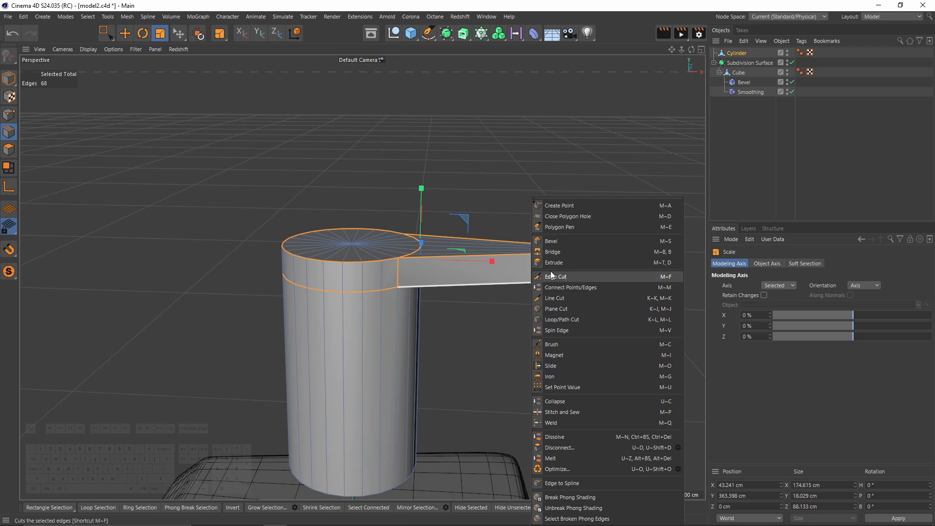
click(565, 244)
click(779, 285)
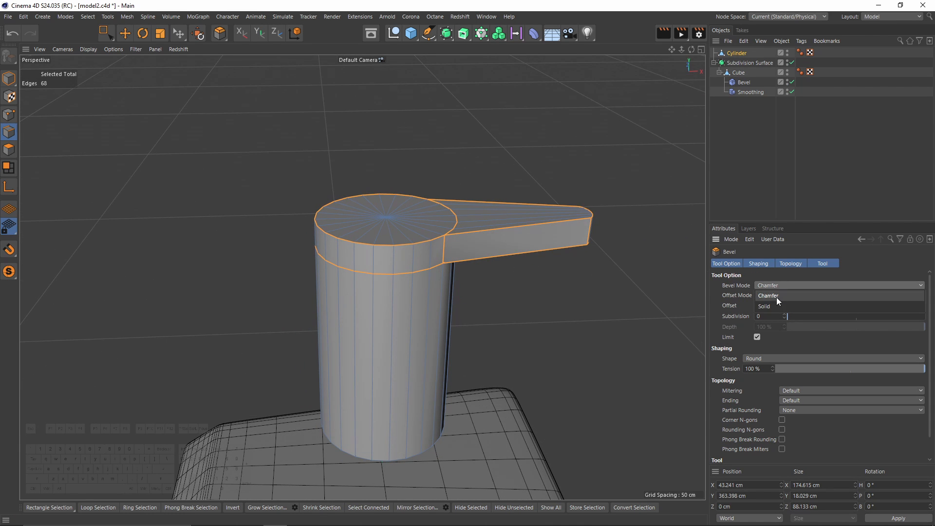
click(775, 306)
alt+drag(499, 260, 488, 242)
drag(475, 220, 360, 273)
Slide the bevelled points beneath the nozzle to close the gap where it meets the cylinder
click(9, 118)
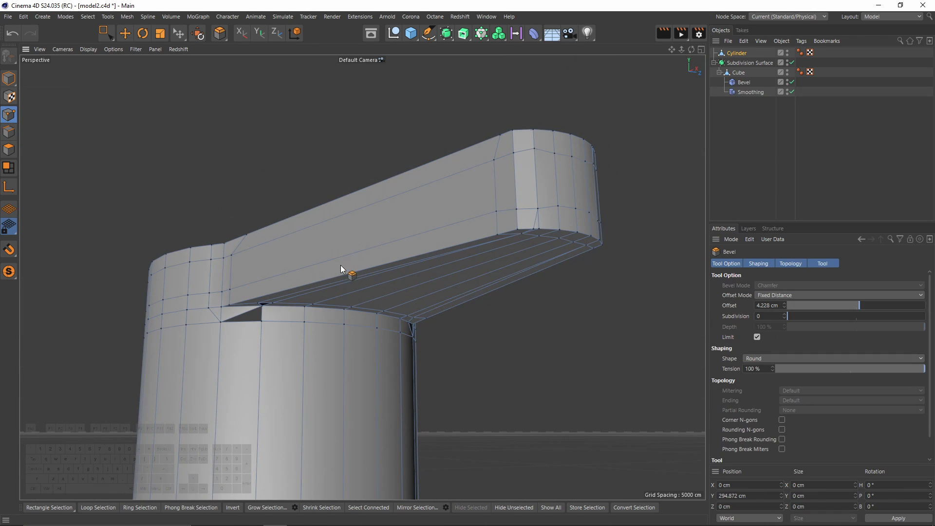
key(m)
key(o)
scroll(258, 306, up, 10)
alt+drag(276, 279, 203, 300)
scroll(261, 292, up, 5)
scroll(244, 297, down, 5)
alt+drag(288, 307, 361, 300)
alt+drag(361, 298, 415, 360)
Slide the top-face points beside the nozzle junction to even out the edge flow at the corner
scroll(370, 302, down, 5)
alt+drag(326, 260, 336, 293)
scroll(316, 297, up, 4)
alt+drag(397, 277, 372, 319)
scroll(408, 192, up, 3)
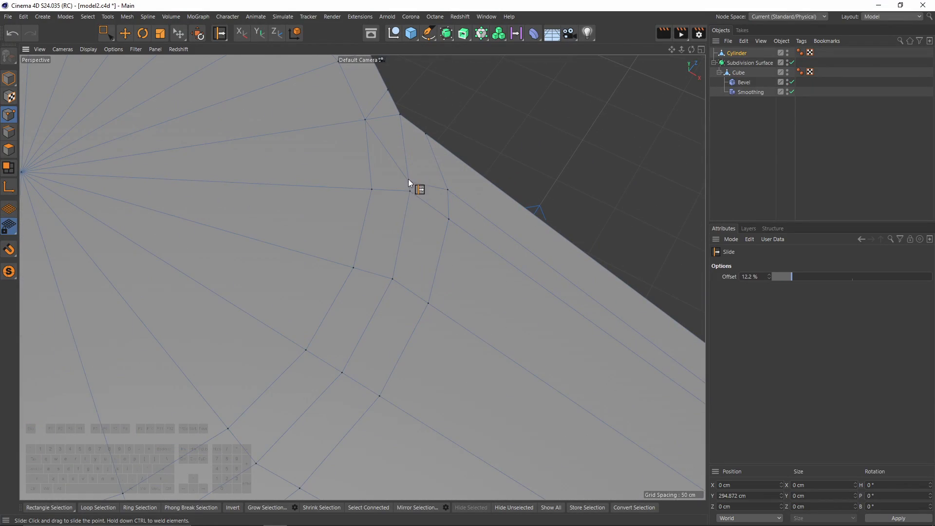
drag(408, 162, 408, 164)
scroll(390, 180, down, 4)
alt+drag(408, 163, 369, 229)
scroll(369, 229, down, 2)
scroll(378, 177, up, 4)
alt+drag(378, 177, 390, 241)
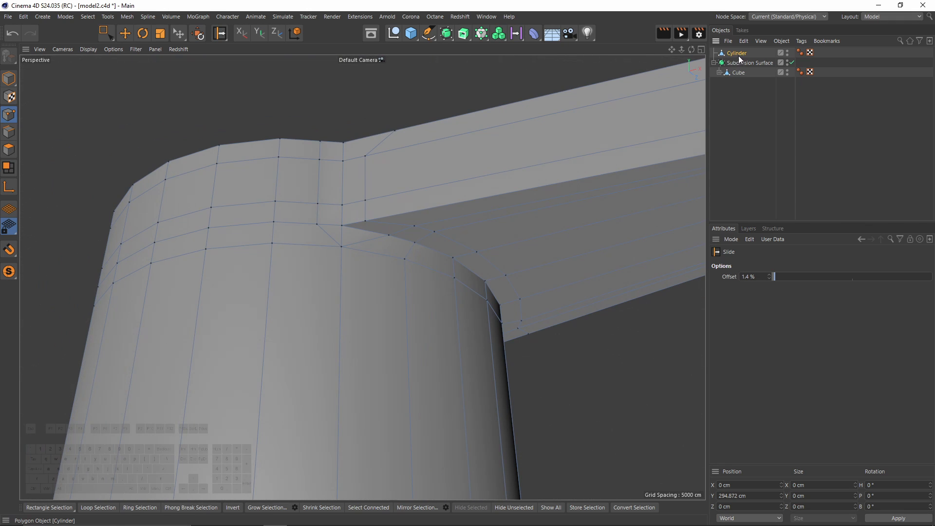
Place the cylinder under the Subdivision Surface, group it with the cube in a null, and select the cylinder within the group
drag(737, 53, 737, 66)
alt+drag(460, 146, 506, 157)
scroll(506, 156, down, 2)
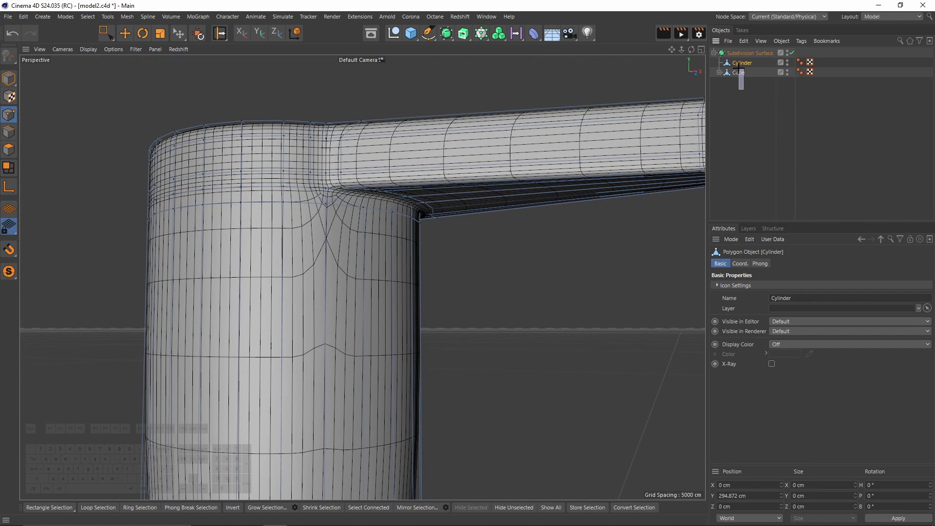
key(alt+g)
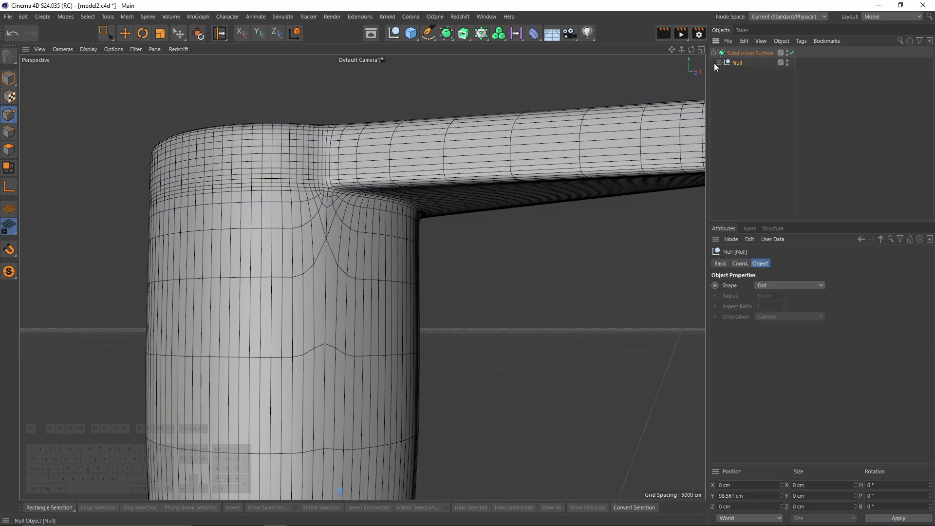
click(719, 62)
click(738, 73)
Try to cut supporting edge loops around the cylinder's bottom rim to sharpen it under smoothing
alt+drag(365, 160, 377, 196)
alt+right_drag(377, 197, 401, 132)
key(k)
key(l)
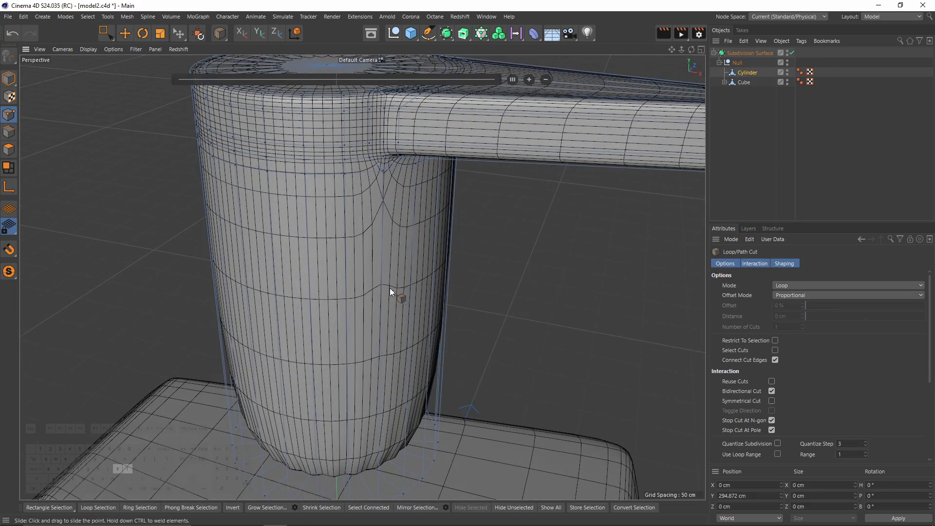
alt+drag(389, 287, 378, 351)
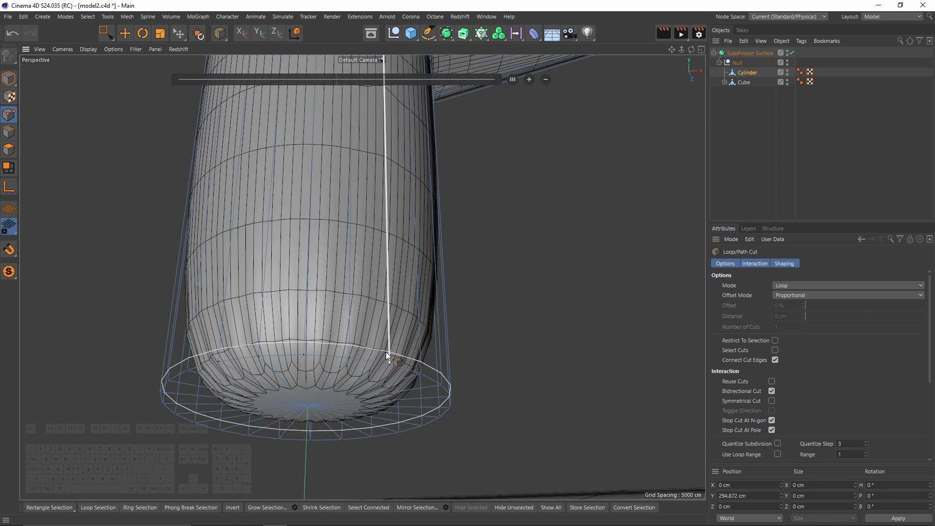
click(386, 351)
click(374, 369)
alt+middle_drag(376, 369, 428, 341)
key(ctrl+z)
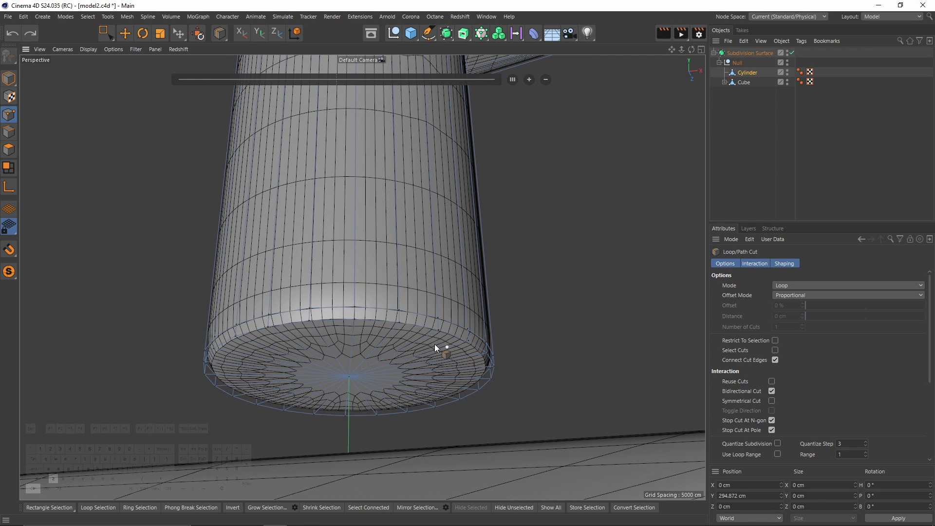
Delete the cylinder's bottom cap polygons with smoothing switched off, and turn the smoothing back on
click(9, 149)
key(q)
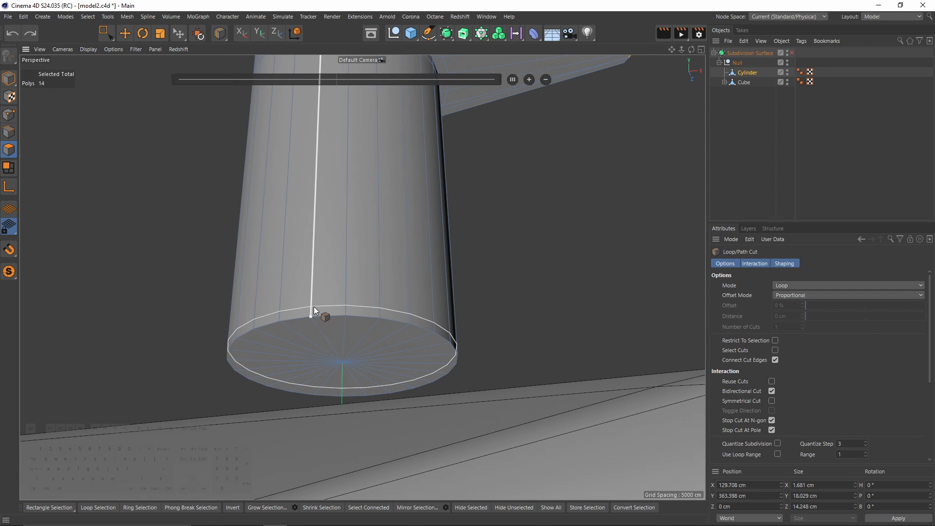
key(0)
drag(170, 260, 563, 459)
key(Delete)
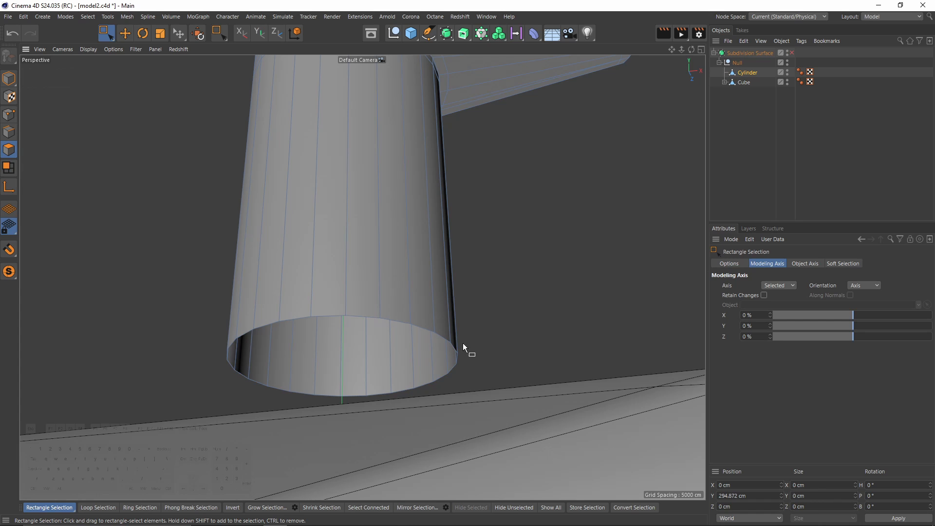
alt+drag(422, 159, 391, 290)
key(q)
scroll(376, 147, up, 3)
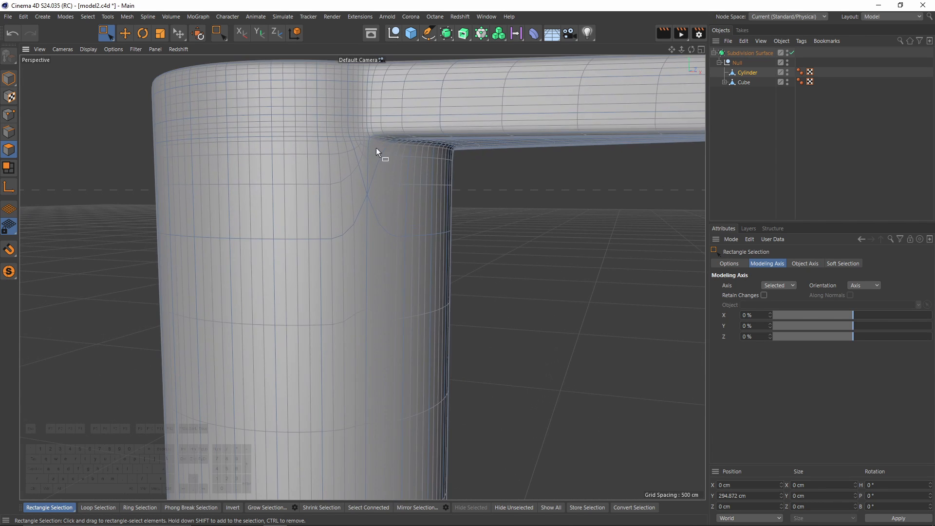
Try to dissolve the two short vertical edges beneath the nozzle's junction with the cylinder
key(q)
click(9, 131)
key(e)
mouse_move(366, 178)
alt+mouse_down()
mouse_move(365, 148)
mouse_move(445, 218)
mouse_move(481, 210)
alt+mouse_up()
click(366, 150)
right_click(479, 204)
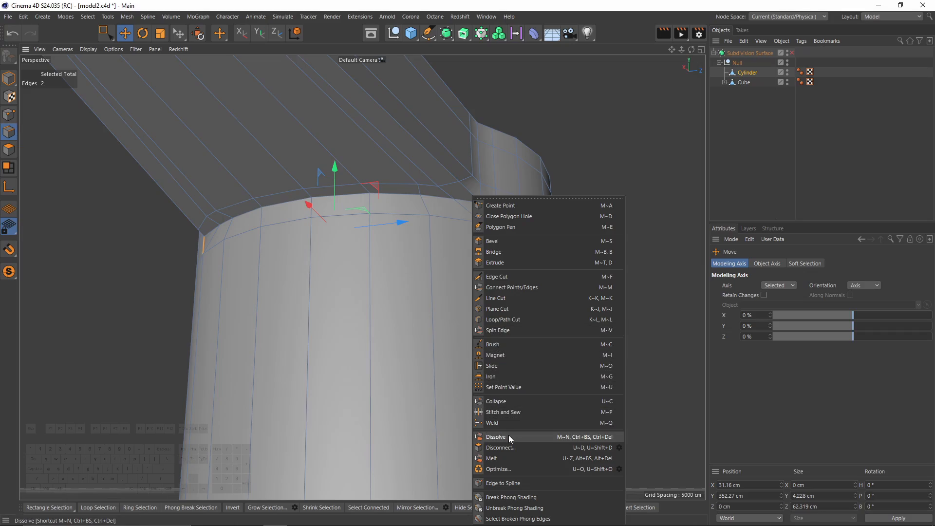
click(508, 436)
key(q)
alt+drag(363, 282, 314, 252)
key(ctrl+z)
alt+right_drag(314, 252, 314, 159)
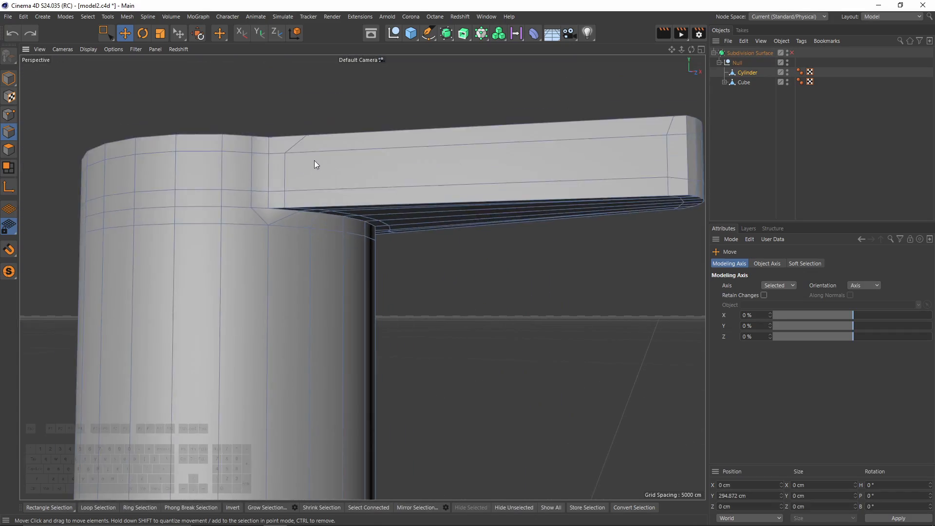
Examine the smoothed nozzle and its junction with the pump head, comparing it with the unsmoothed mesh
key(q)
alt+drag(314, 159, 609, 220)
key(q)
key(q)
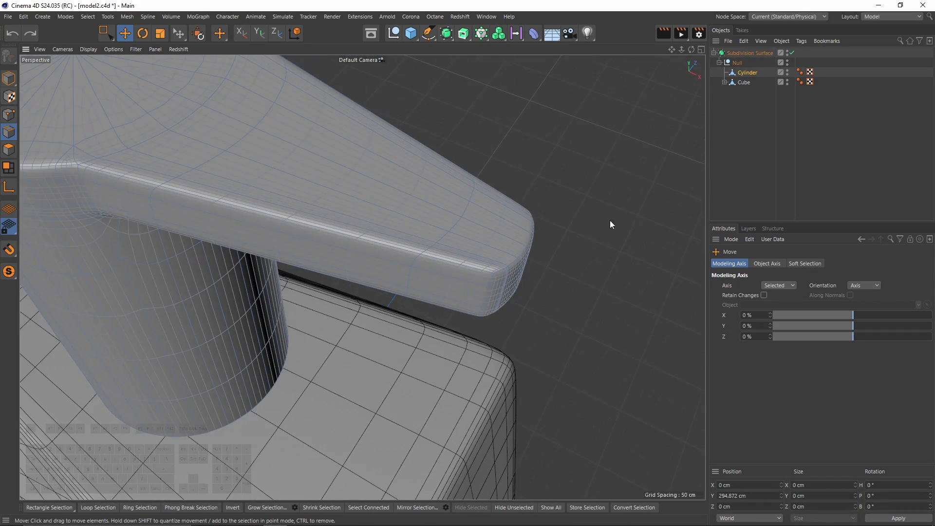
click(828, 156)
alt+drag(360, 278, 316, 251)
scroll(321, 200, up, 3)
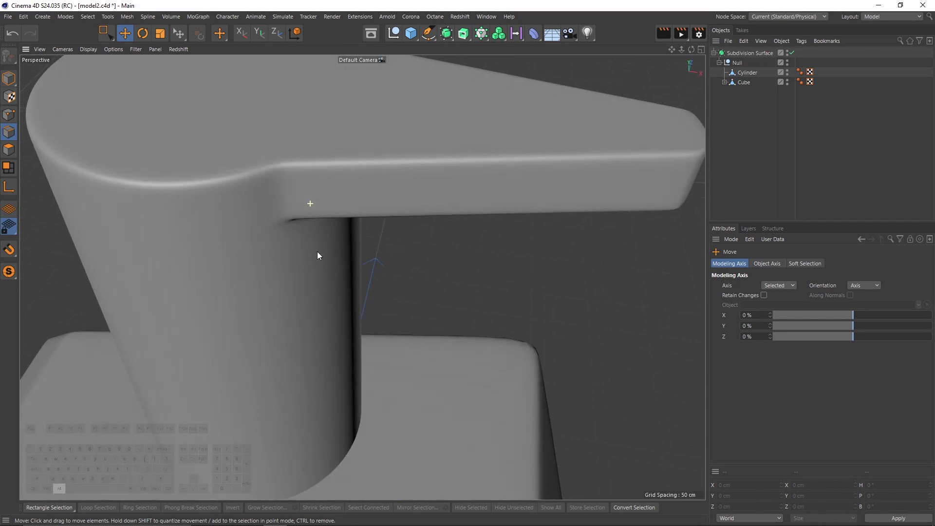
alt+middle_drag(317, 252, 385, 340)
key(ctrl+z)
key(q)
alt+drag(428, 279, 327, 263)
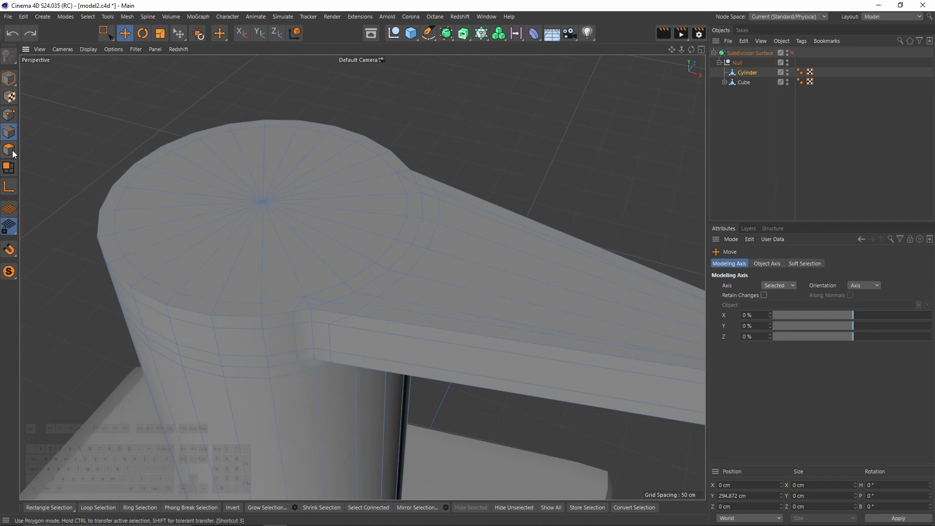
click(6, 117)
key(m)
key(o)
scroll(317, 305, up, 3)
alt+drag(282, 290, 315, 321)
scroll(315, 324, up, 2)
Dissolve the surplus short edge on the pump head's top face near the nozzle junction
click(9, 141)
key(e)
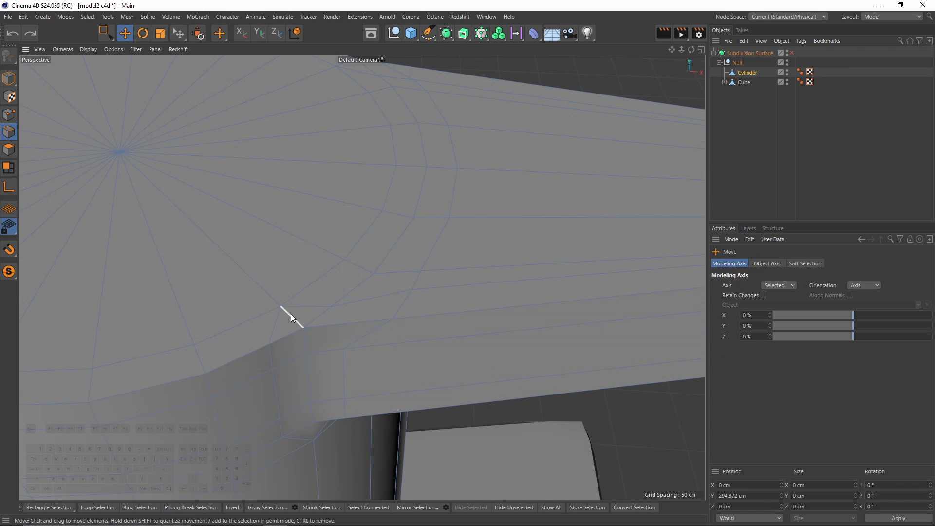
alt+drag(383, 280, 389, 324)
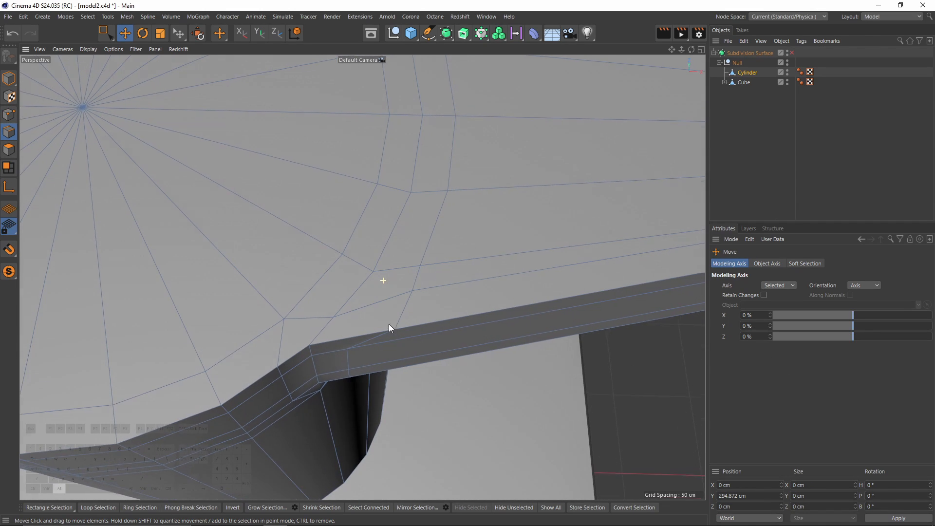
alt+middle_drag(388, 234, 406, 370)
click(348, 186)
alt+drag(348, 186, 370, 179)
key(ctrl+BackSpace)
alt+drag(309, 191, 345, 172)
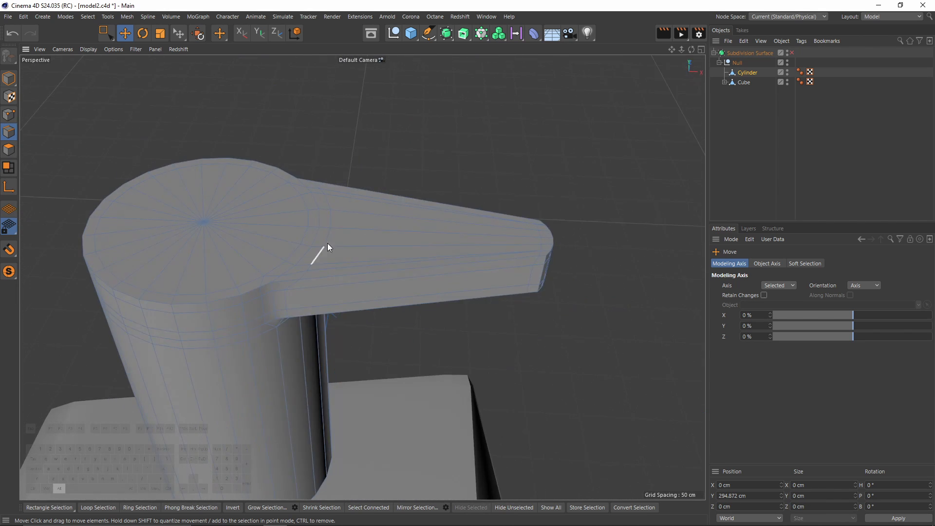
Examine the nozzle's front end from above and below, checking its edge layout with smoothing on and off
key(q)
alt+drag(373, 230, 448, 309)
scroll(507, 228, up, 5)
key(q)
scroll(439, 308, up, 6)
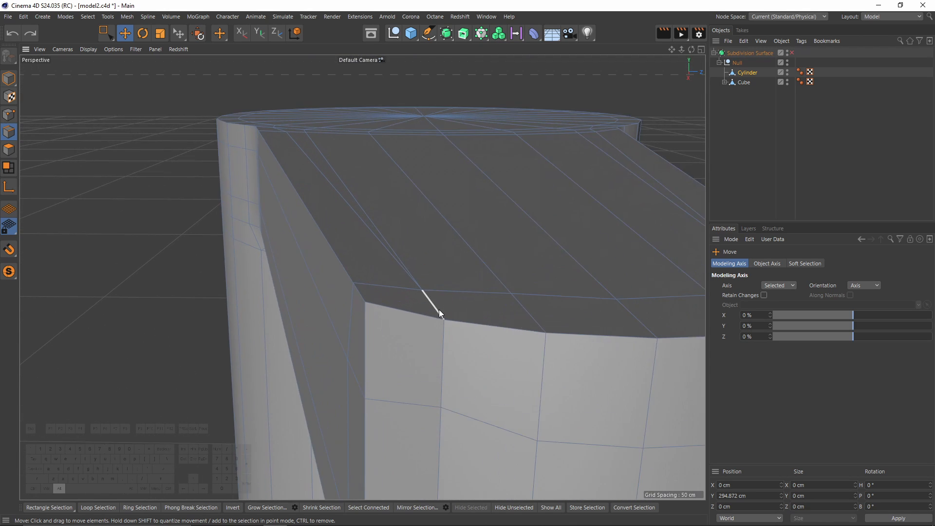
alt+right_drag(452, 334, 407, 303)
alt+middle_drag(408, 304, 382, 221)
alt+drag(403, 328, 414, 217)
alt+middle_drag(433, 355, 420, 302)
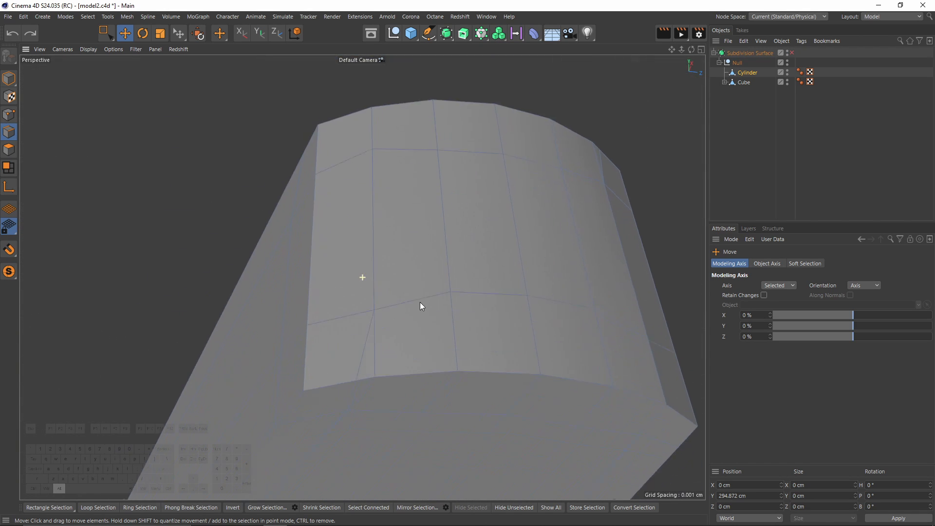
alt+drag(420, 301, 394, 277)
alt+right_drag(395, 277, 424, 254)
alt+drag(371, 238, 588, 311)
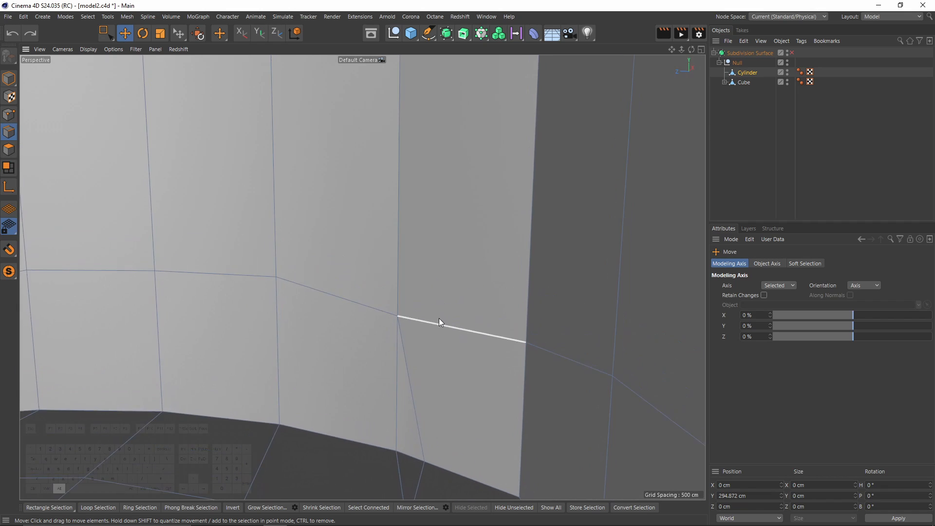
Try to slide the two stacked vertical edges beside the corner of the nozzle's front face with Edge Slide
alt+drag(439, 322, 395, 280)
click(389, 234)
alt+middle_drag(374, 127, 414, 404)
alt+middle_drag(418, 146, 443, 332)
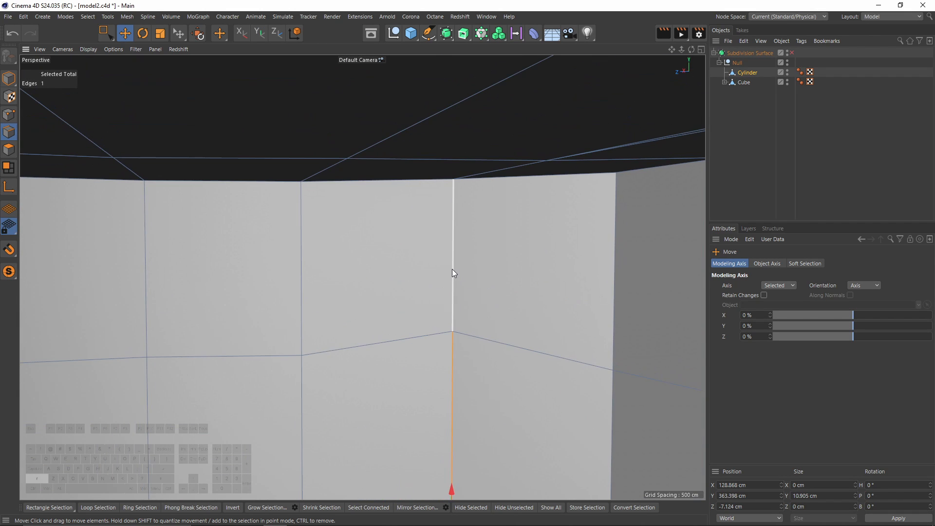
shift+click(452, 269)
alt+drag(465, 245, 357, 287)
key(m)
key(o)
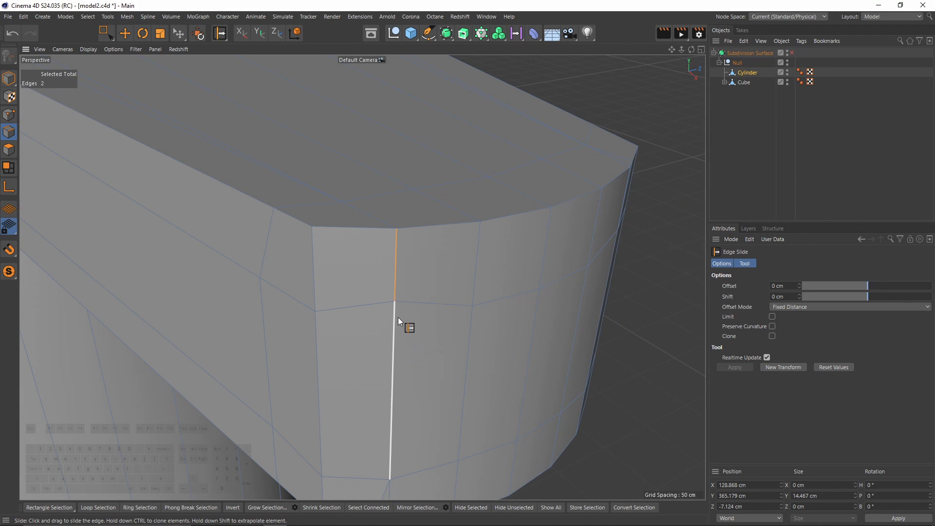
drag(398, 316, 348, 326)
key(ctrl+z)
Try to move the short upper vertical edge near the corner of the nozzle's front face sideways
alt+middle_drag(414, 261, 374, 280)
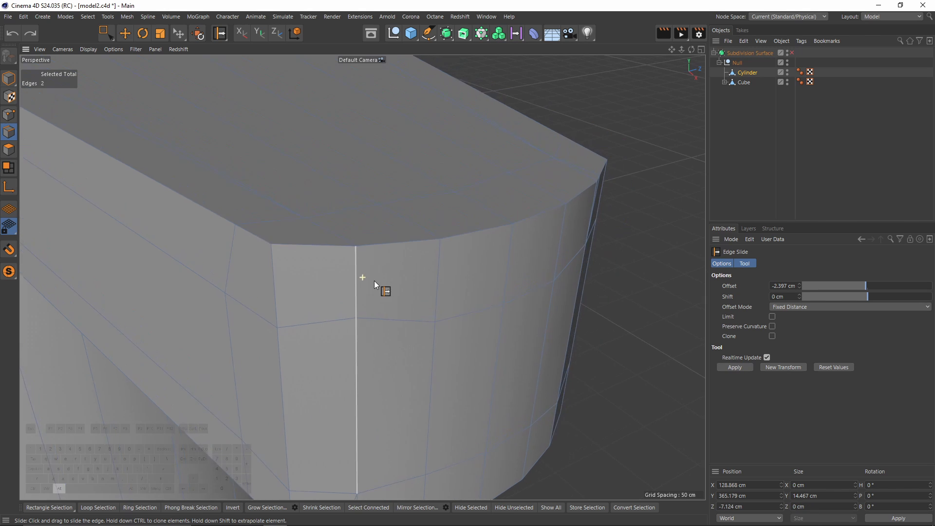
alt+drag(362, 277, 377, 321)
key(e)
drag(420, 272, 419, 273)
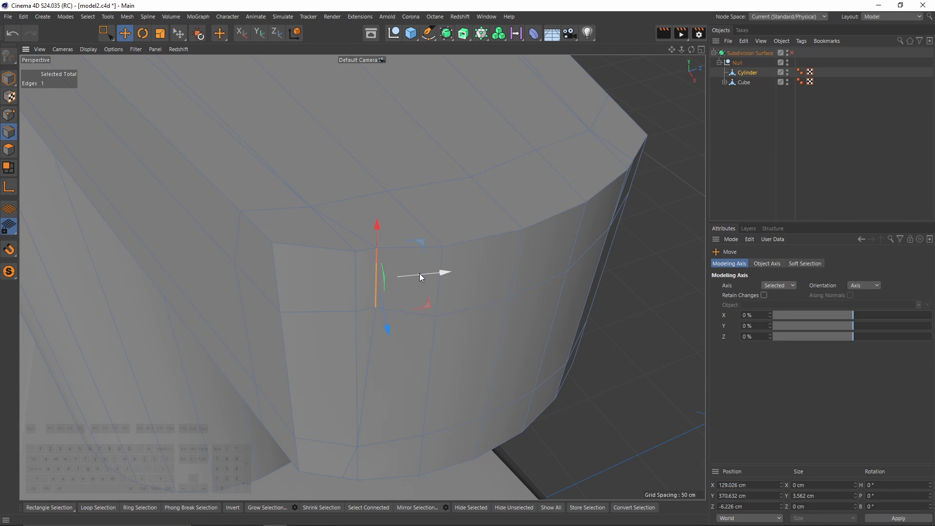
key(ctrl+z)
Slide the points of the vertical column near one corner of the nozzle's front face toward the centre, from top to bottom
alt+middle_drag(306, 221, 325, 256)
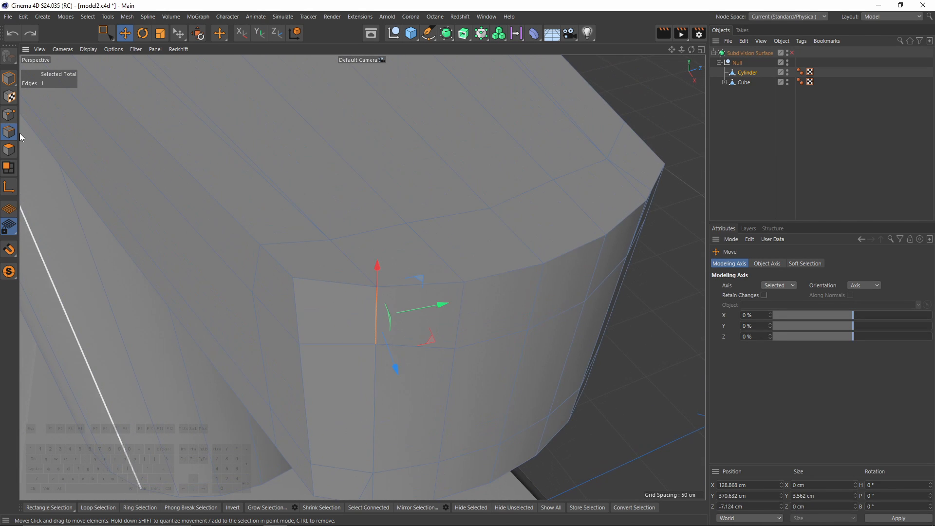
key(m)
key(o)
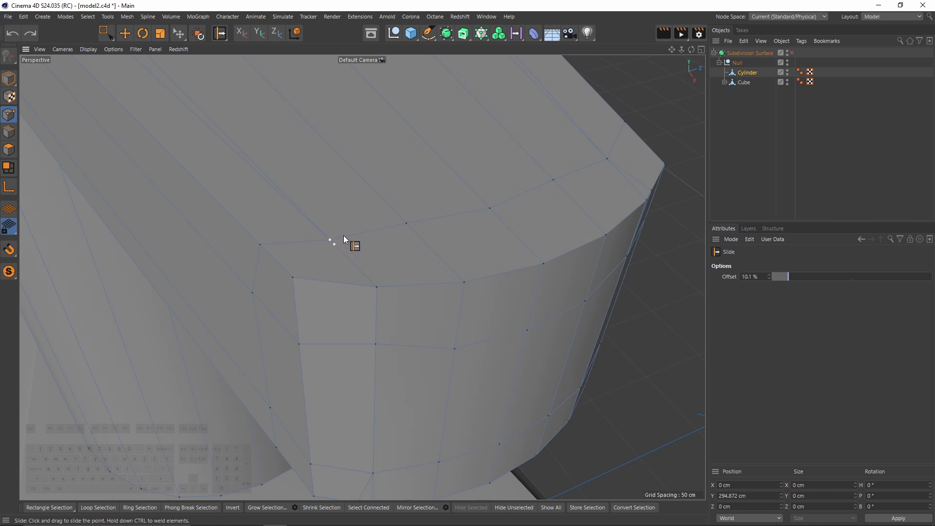
drag(346, 237, 377, 230)
alt+drag(378, 231, 366, 272)
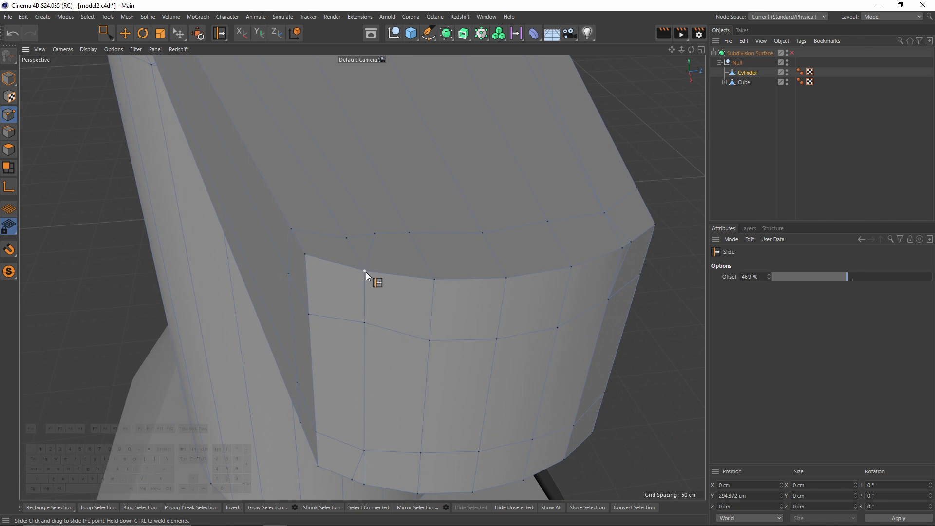
drag(363, 321, 390, 329)
alt+drag(383, 301, 392, 239)
drag(363, 389, 393, 388)
alt+drag(389, 387, 382, 297)
drag(365, 343, 391, 346)
alt+drag(390, 346, 422, 267)
Slide the matching points near the opposite corner of the nozzle's front face toward the centre
alt+drag(390, 201, 385, 286)
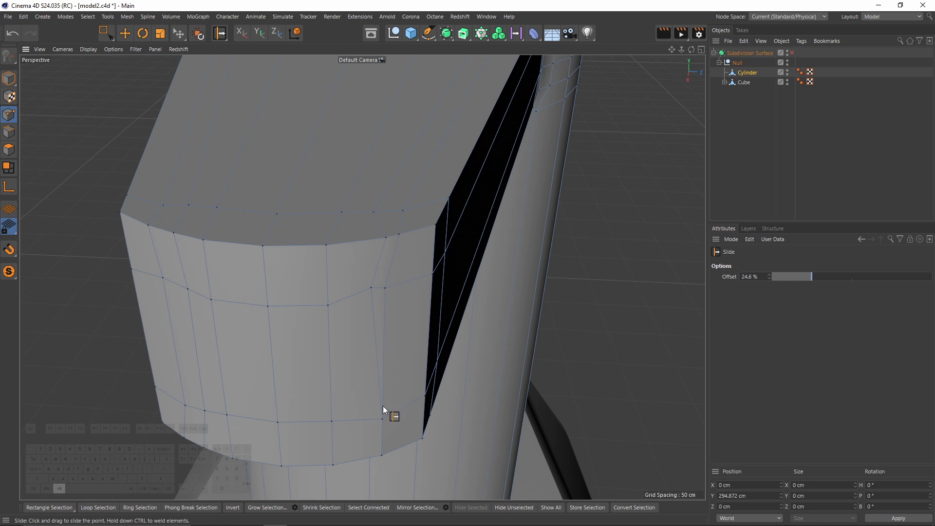
alt+drag(385, 431, 387, 325)
alt+drag(393, 358, 387, 291)
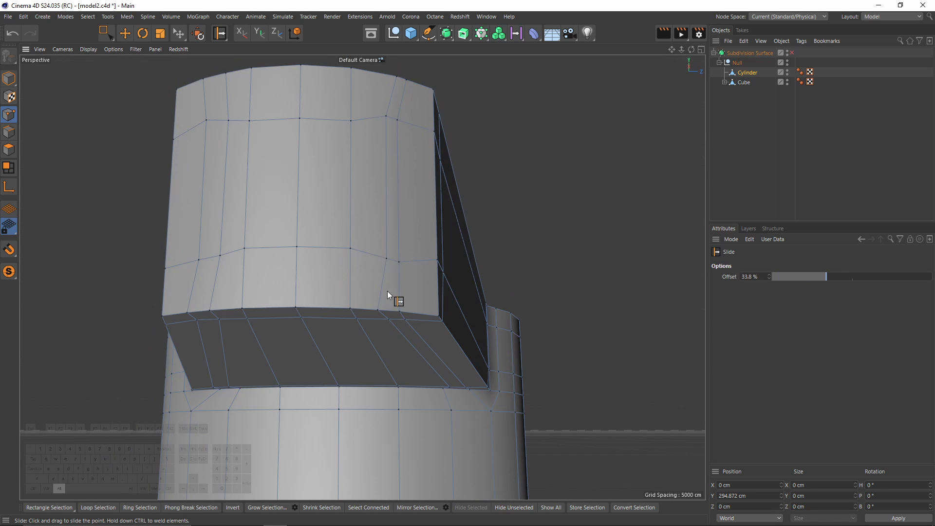
alt+drag(399, 254, 185, 247)
alt+drag(243, 247, 448, 274)
Flatten the upper horizontal row of points around the pump head and nozzle by scaling its vertical size to 0 cm
key(F4)
key(0)
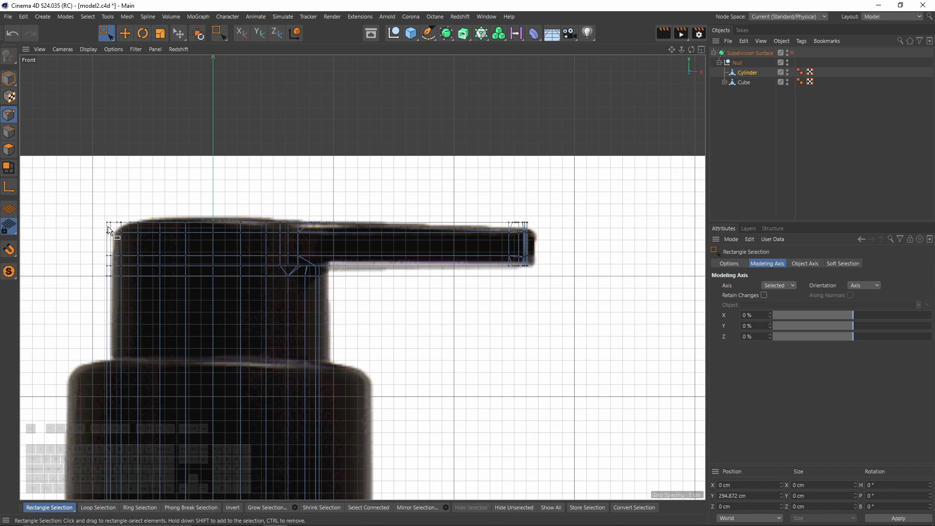
drag(97, 231, 567, 262)
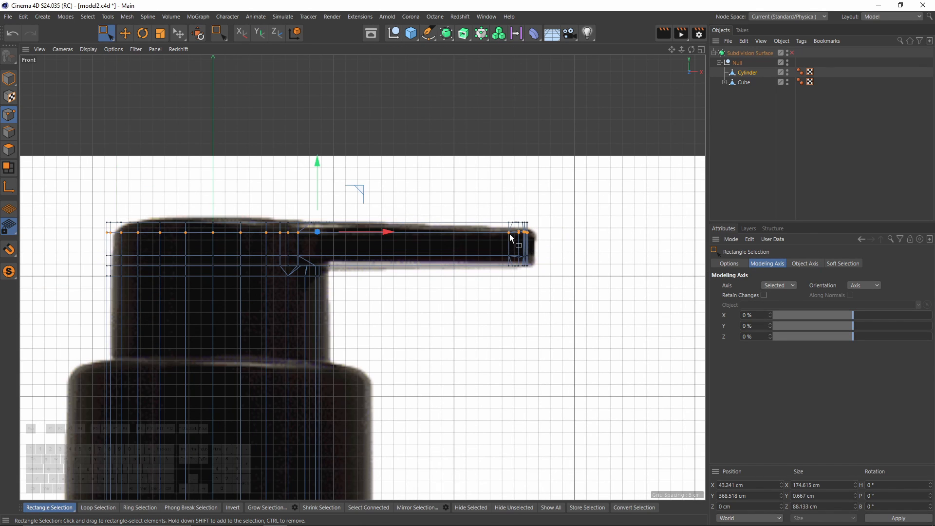
scroll(418, 247, up, 3)
key(t)
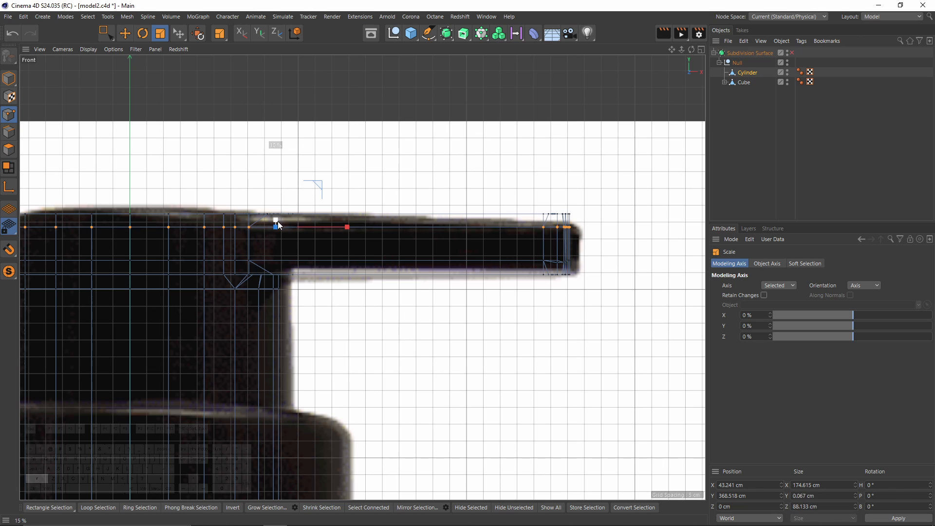
scroll(234, 229, down, 2)
Flatten the row of points near the nozzle's underside by scaling its vertical size to 0 cm
key(0)
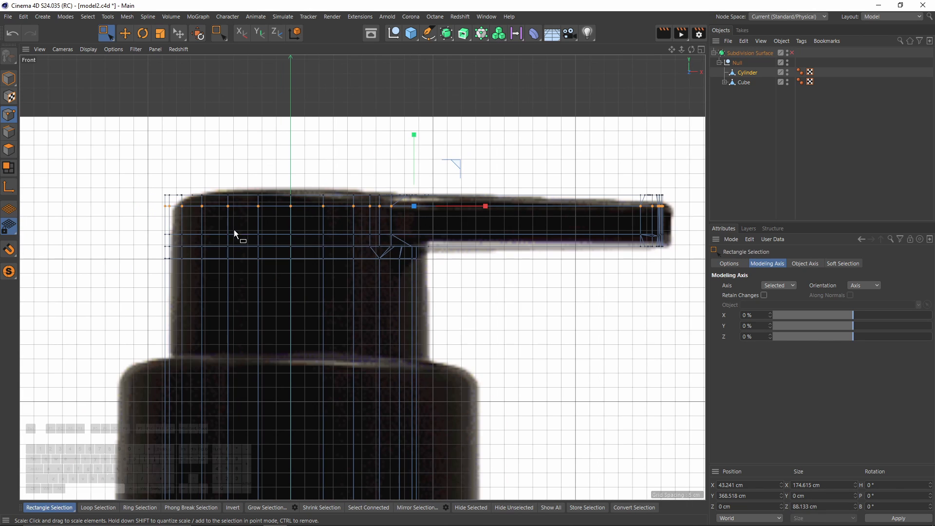
drag(150, 223, 694, 237)
key(t)
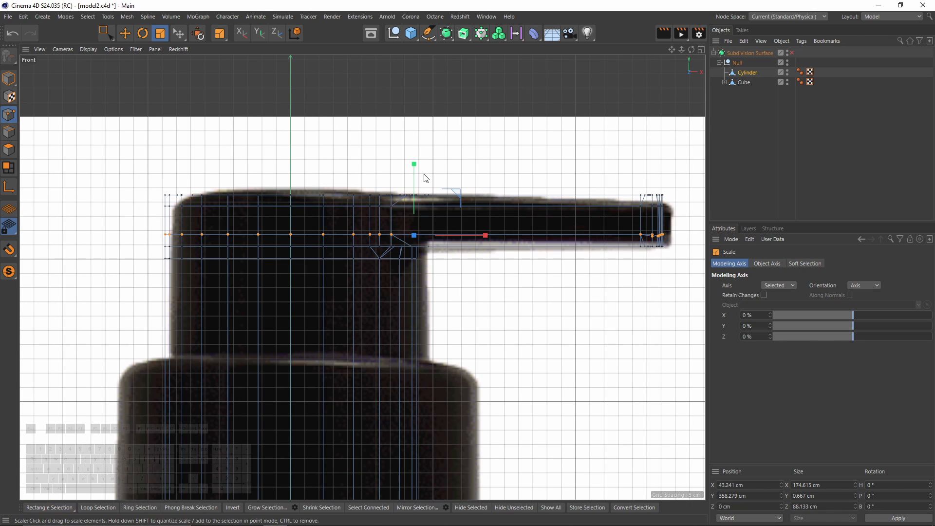
middle_click(413, 237)
middle_click(360, 210)
Try to recess the central polygons of the nozzle's front face into the nozzle
alt+drag(360, 211, 272, 298)
alt+right_drag(358, 284, 371, 261)
alt+drag(371, 260, 384, 247)
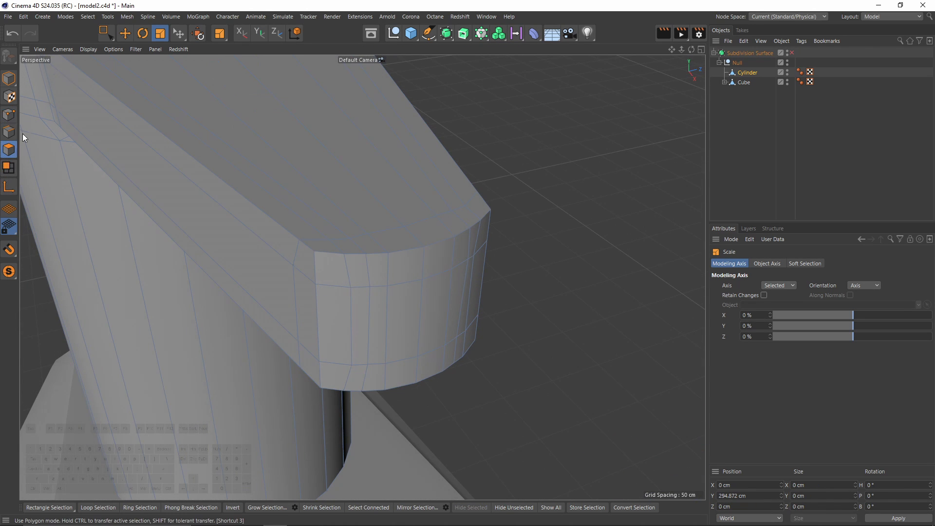
drag(109, 36, 137, 42)
alt+drag(400, 341, 464, 296)
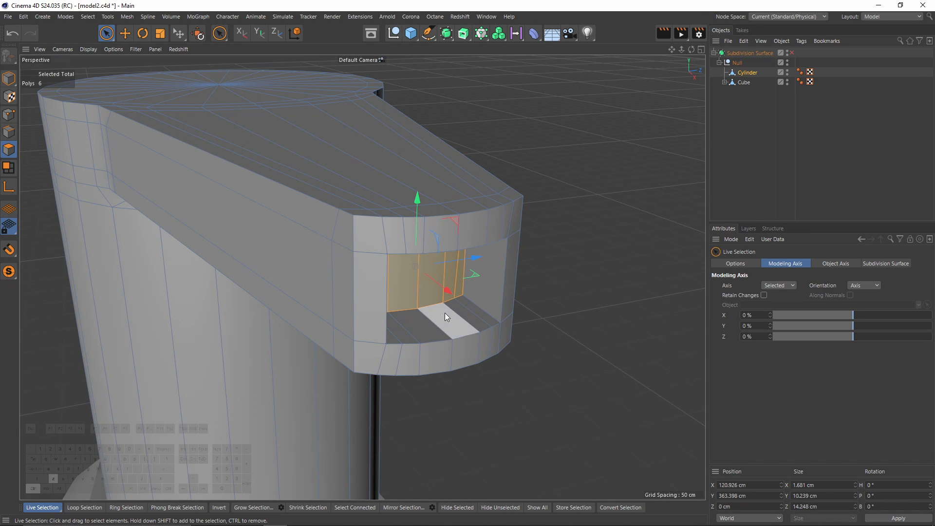
key(ctrl+z)
alt+drag(442, 311, 342, 281)
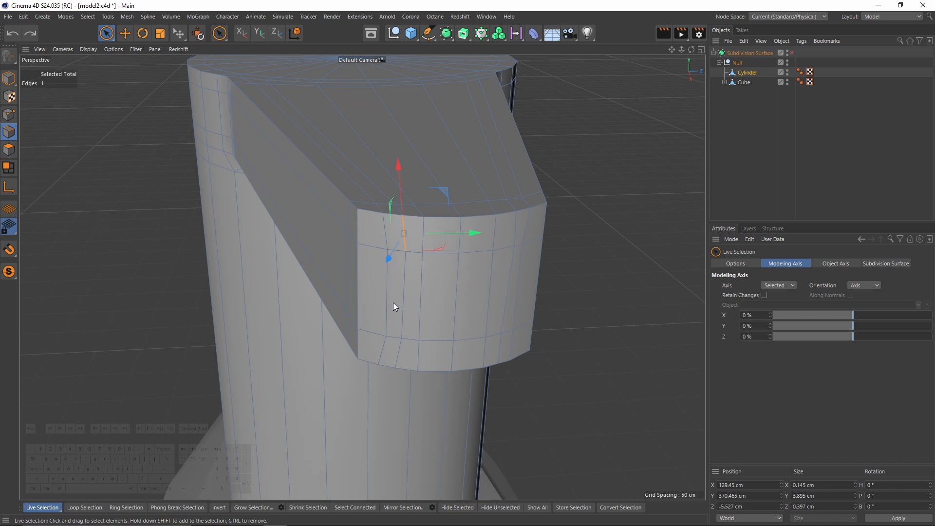
Slide the middle vertical edge near one side of the nozzle's front face slightly toward the corner
scroll(393, 302, up, 2)
key(e)
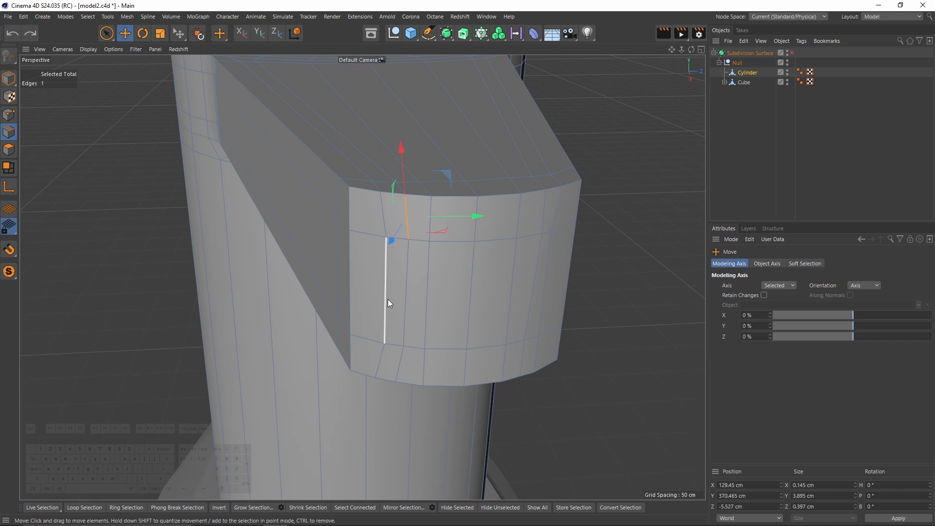
click(388, 299)
key(m)
key(o)
drag(388, 302, 383, 301)
alt+drag(481, 292, 370, 289)
Slide the upper and lower points near the other side of the nozzle's front face to straighten that vertical edge
click(8, 115)
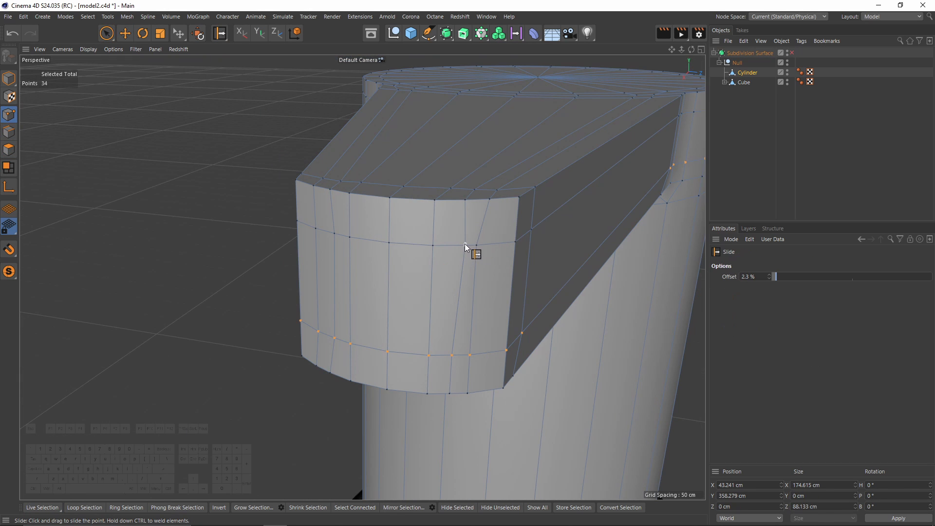
drag(465, 245, 457, 245)
alt+drag(362, 277, 559, 292)
alt+drag(466, 227, 390, 229)
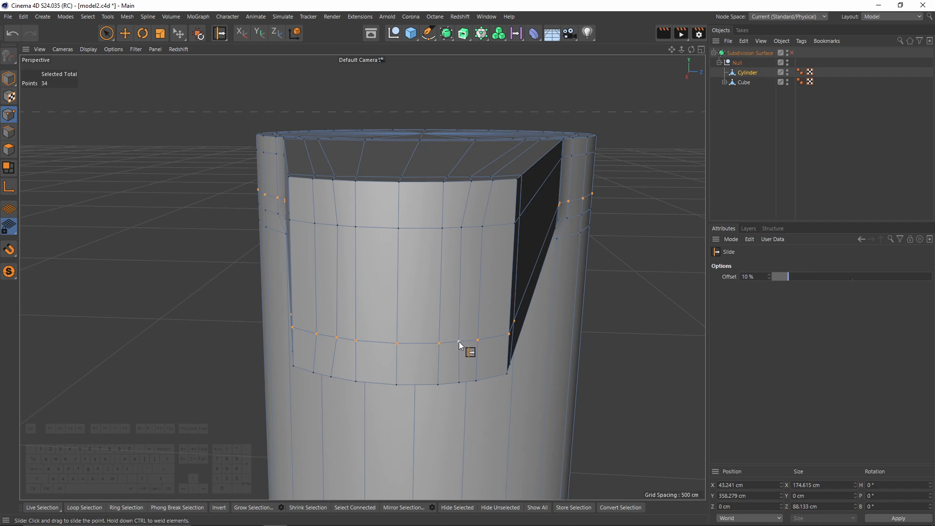
key(Return)
Delete the four central polygons of the nozzle's front face to make the spout opening
key(e)
alt+drag(339, 284, 366, 285)
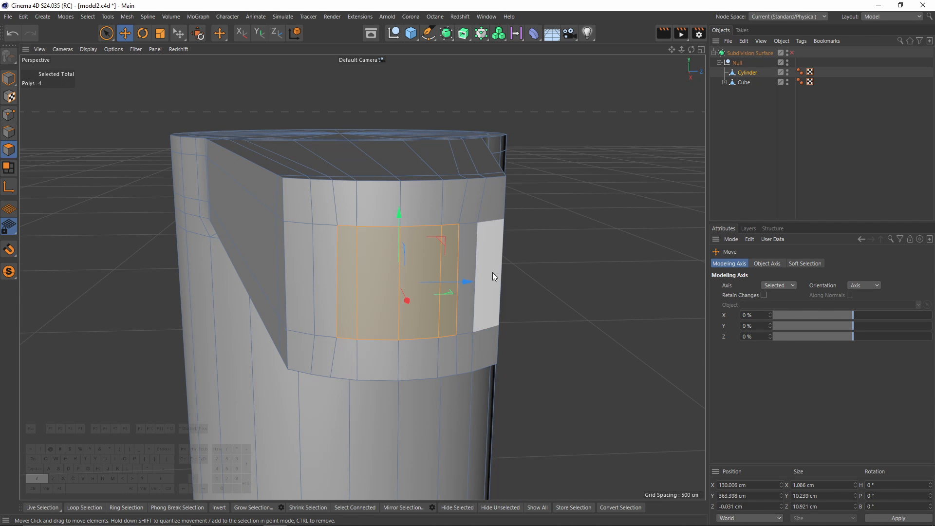
alt+drag(492, 273, 84, 329)
key(Delete)
key(q)
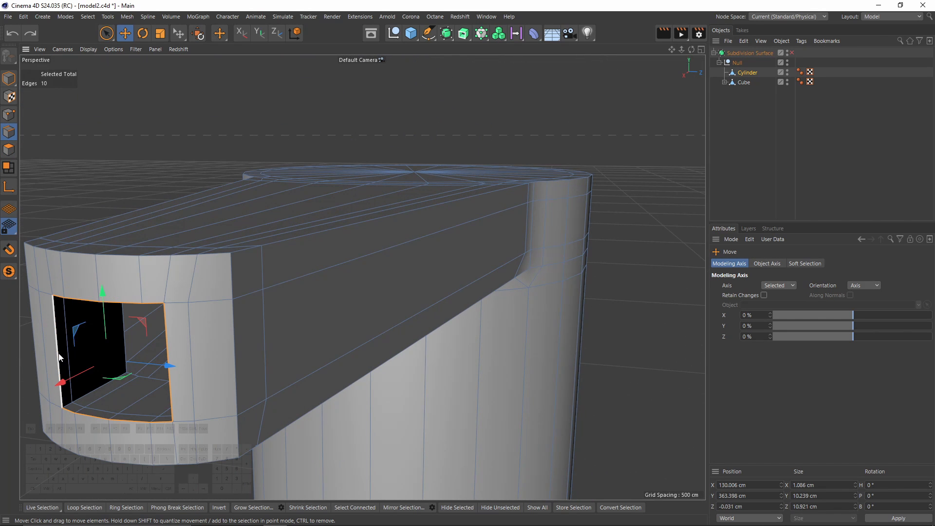
Select all ten border edges of the spout opening and slide them slightly outward with Edge Slide
shift+double_click(95, 416)
shift+click(168, 391)
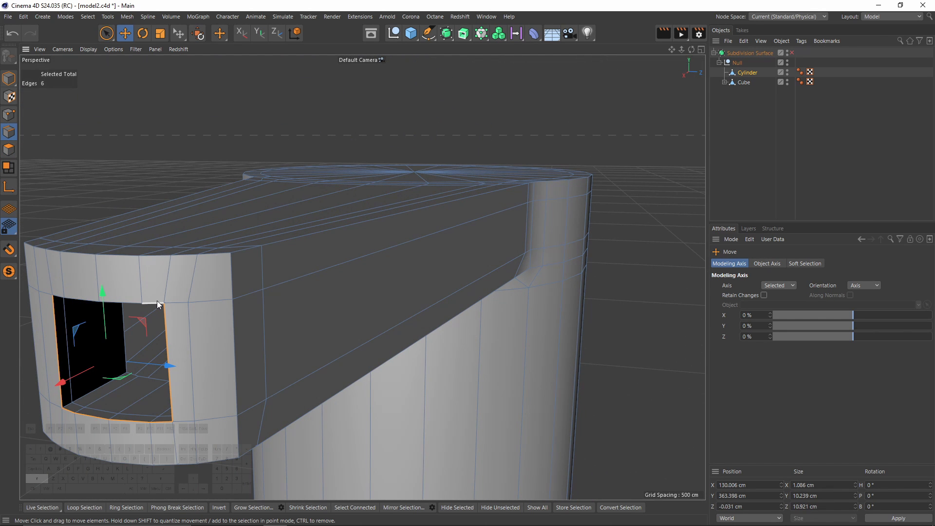
key(m)
key(o)
scroll(157, 301, up, 2)
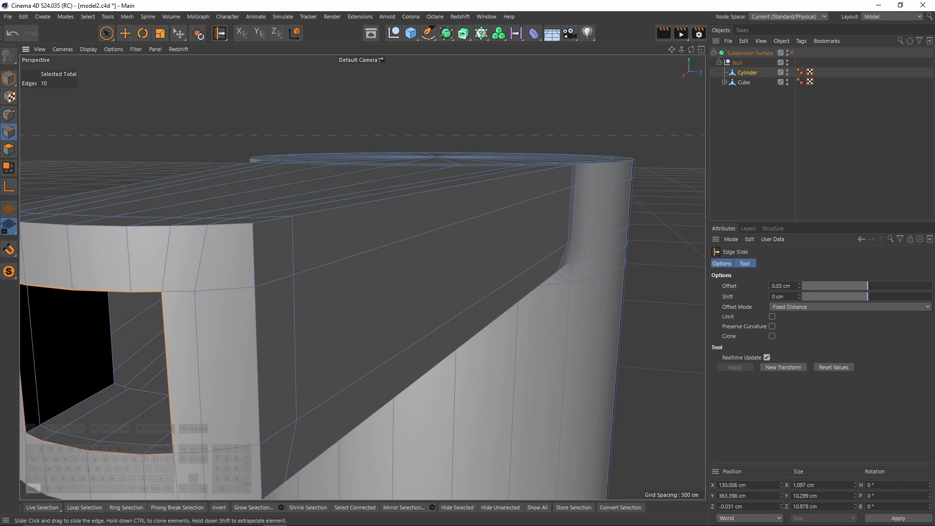
Adjust further edges around the nozzle's end with Edge Slide
alt+drag(182, 322, 288, 269)
key(e)
click(294, 270)
key(m)
key(o)
alt+drag(426, 258, 312, 263)
key(e)
click(431, 266)
Turn smoothing back on, deselect the objects and examine the whole pump head and nozzle
key(q)
click(827, 178)
scroll(387, 223, down, 5)
alt+drag(387, 223, 383, 205)
scroll(422, 199, up, 3)
alt+right_drag(382, 171, 400, 145)
alt+drag(399, 145, 626, 168)
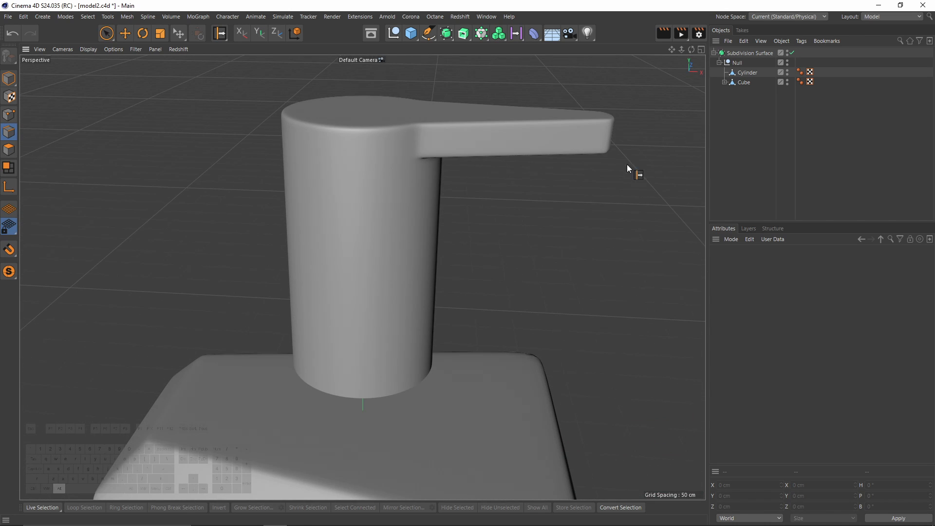
Select the cylinder's long polygon loop beneath the pump head with smoothing off, and split it into a separate object
click(744, 73)
key(q)
key(u)
key(l)
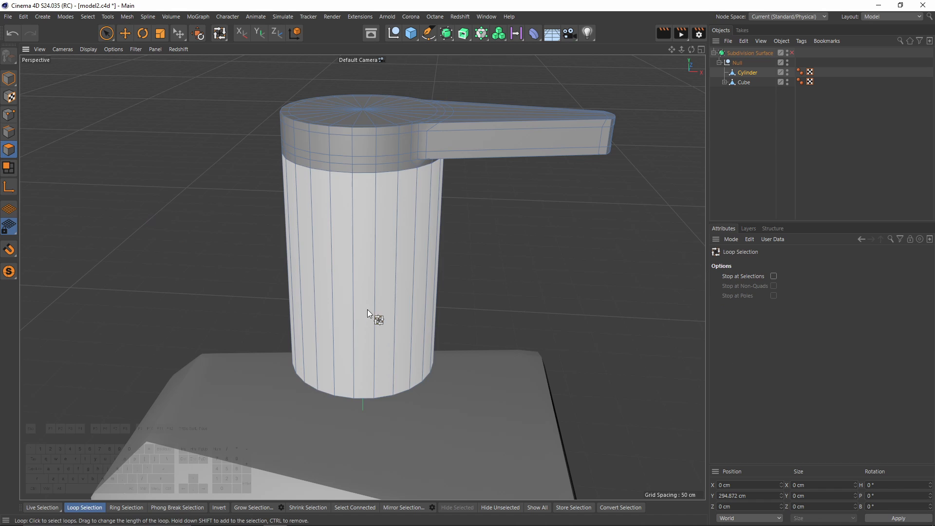
click(367, 309)
right_click(563, 308)
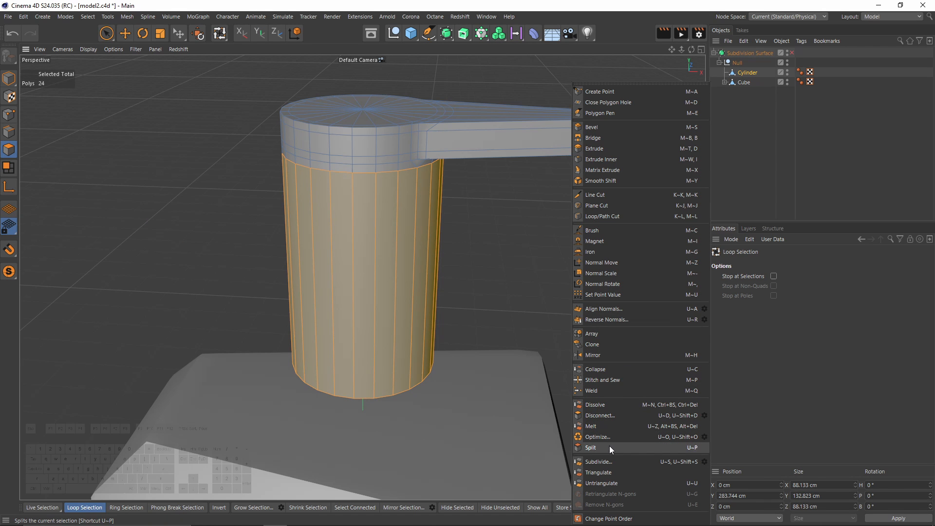
click(609, 447)
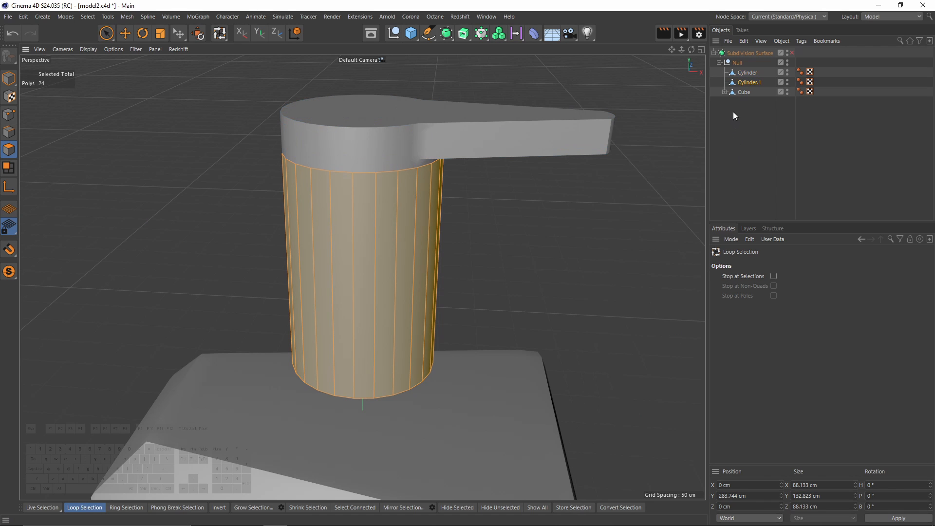
Lower the split cylinder's top ring of points to the top of the photo's wide collar and its bottom ring to Y 190.242 cm
middle_click(453, 276)
middle_click(551, 317)
scroll(437, 205, down, 2)
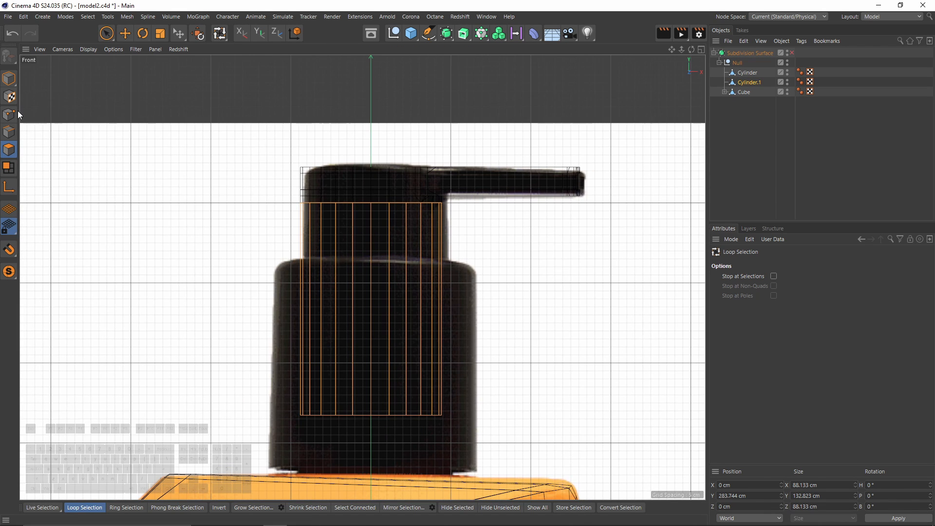
click(9, 116)
key(0)
drag(269, 184, 555, 251)
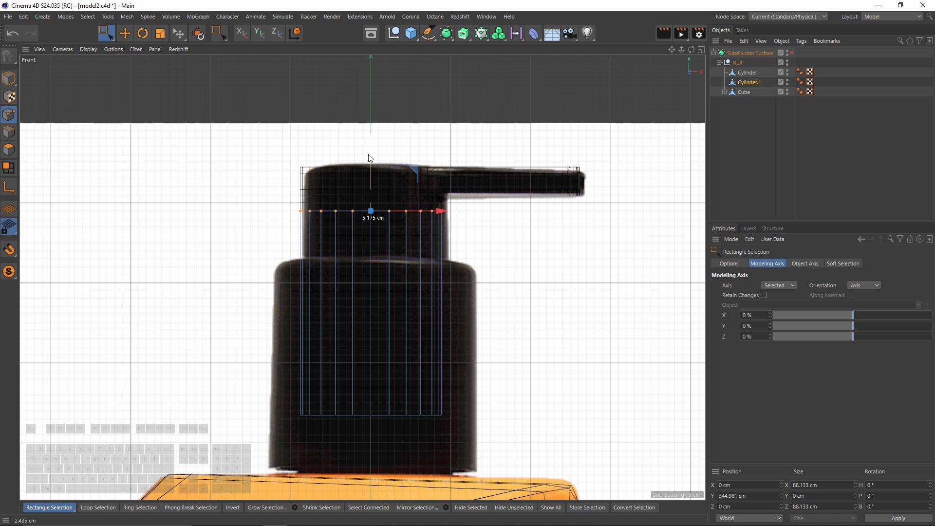
alt+middle_drag(474, 434, 477, 357)
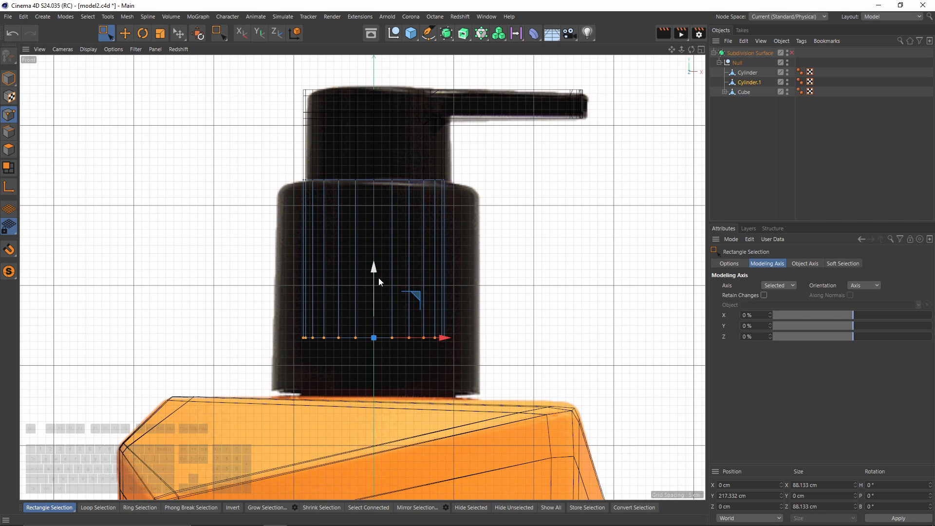
drag(375, 329, 375, 322)
key(F1)
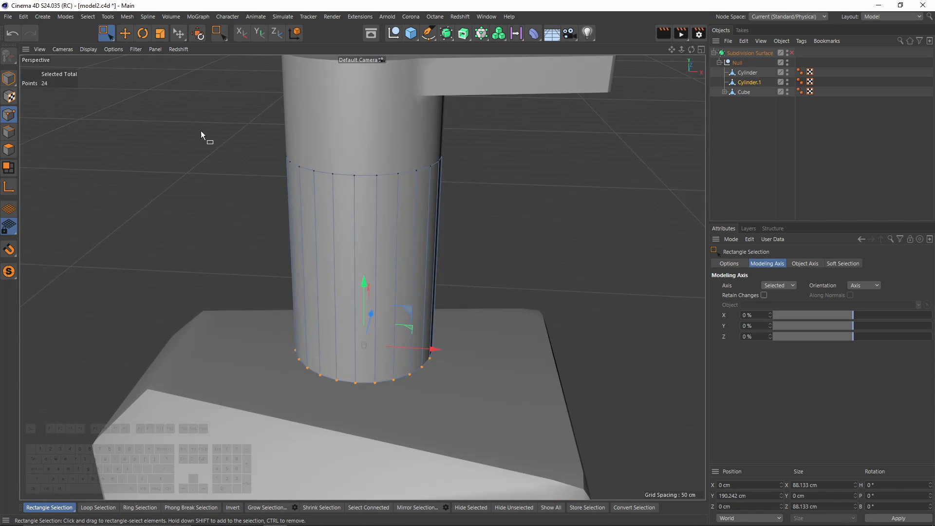
Extrude the split cylinder's polygons outward to a collar about 132 cm wide, and lower its bottom ring to the photo's collar base
click(6, 151)
right_click(580, 253)
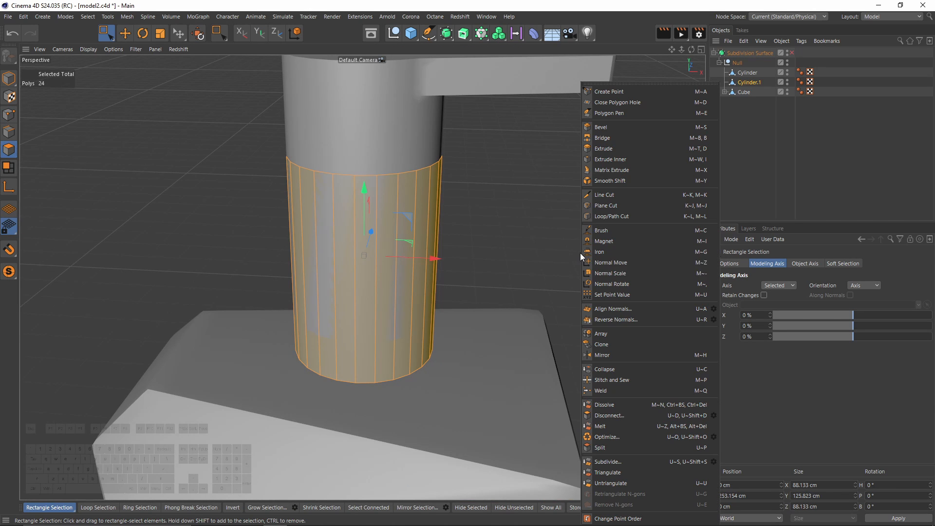
click(612, 149)
drag(449, 198, 501, 198)
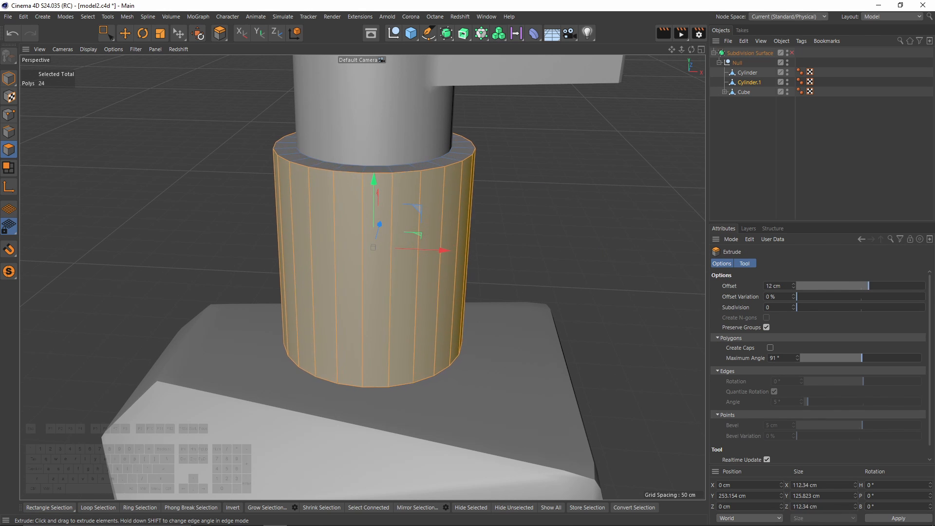
middle_click(448, 199)
key(ctrl+z)
drag(526, 343, 582, 342)
key(0)
drag(475, 457, 609, 428)
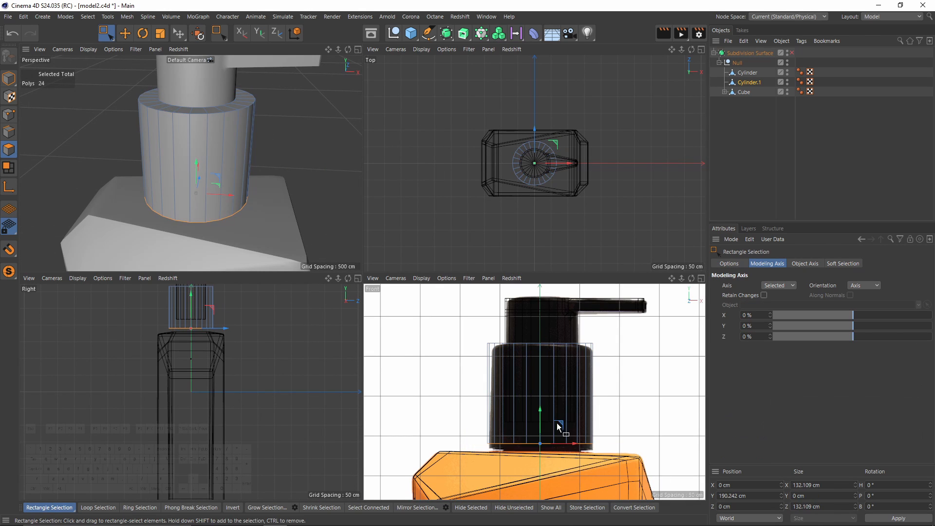
Select the edge loop around the inner rim of the collar's top face and turn smoothing on
middle_click(273, 215)
alt+drag(361, 278, 271, 292)
key(Return)
key(e)
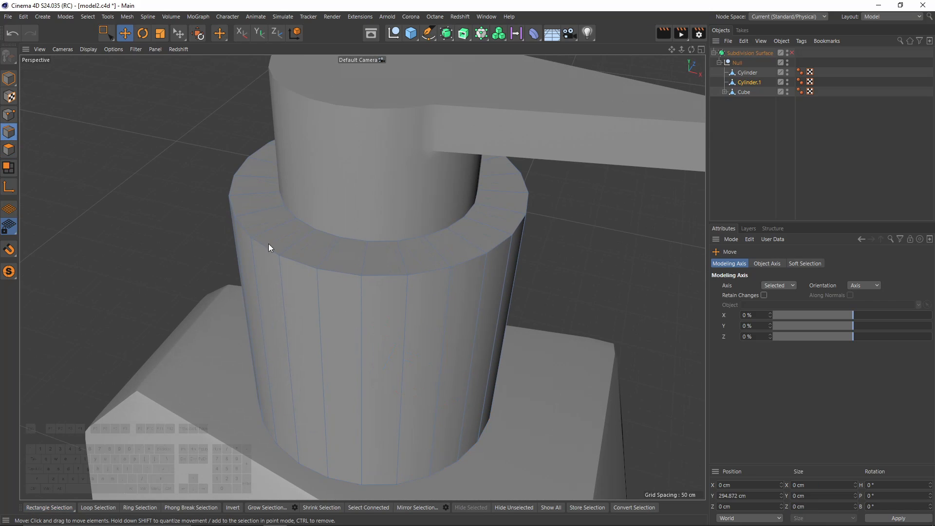
key(q)
scroll(390, 265, up, 3)
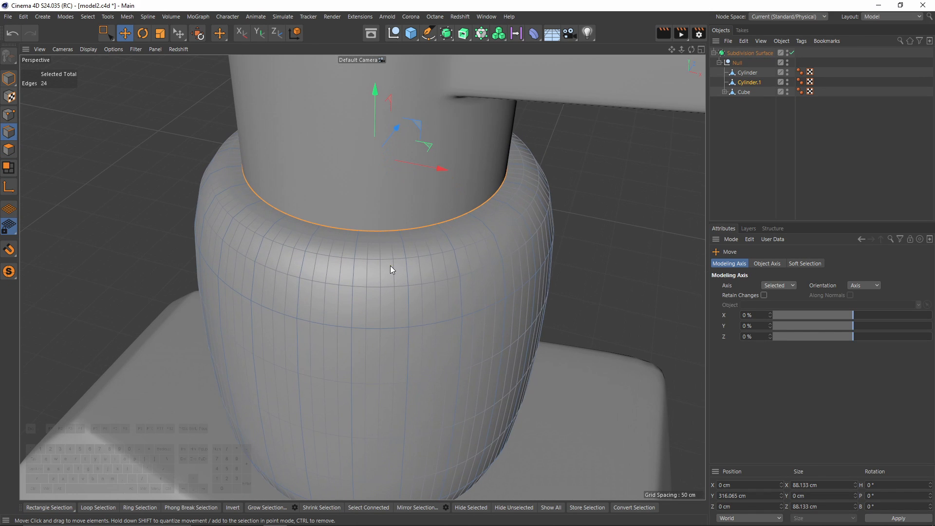
Cut edge loops beside the collar's upper outer edge, one on the side wall and one at about 29.6% on the top face
key(k)
key(l)
click(409, 292)
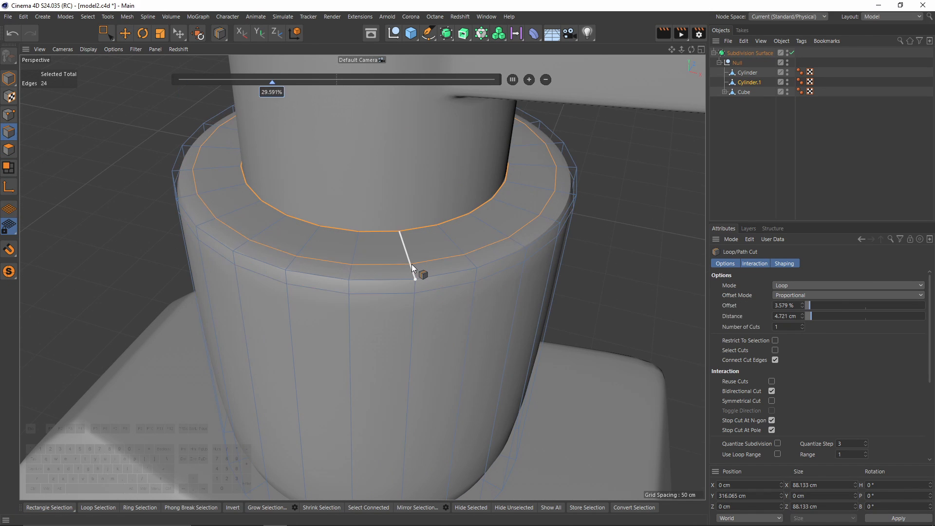
click(411, 264)
alt+drag(370, 228, 328, 229)
alt+right_drag(328, 229, 370, 229)
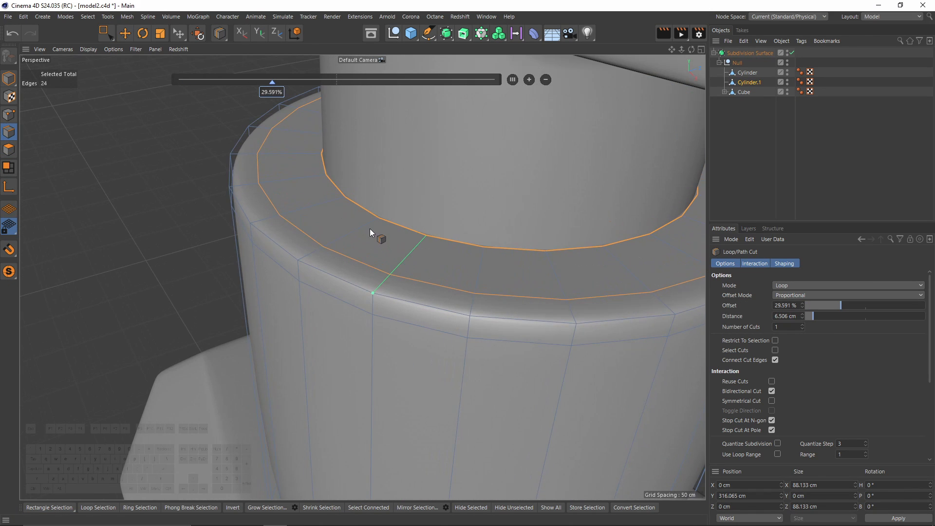
Isolate the collar with smoothing off and try further loop cuts around its inner rim
click(9, 271)
alt+drag(392, 223, 322, 219)
key(q)
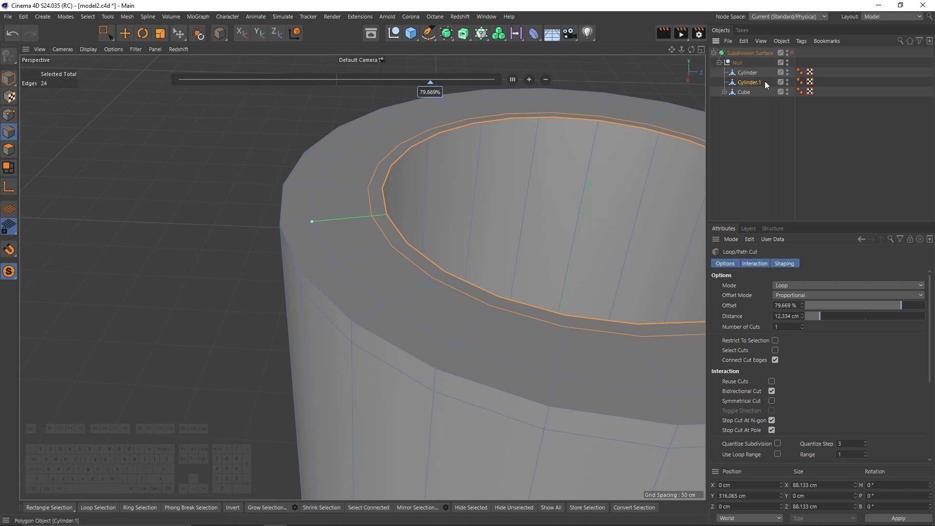
alt+drag(390, 223, 388, 138)
click(375, 137)
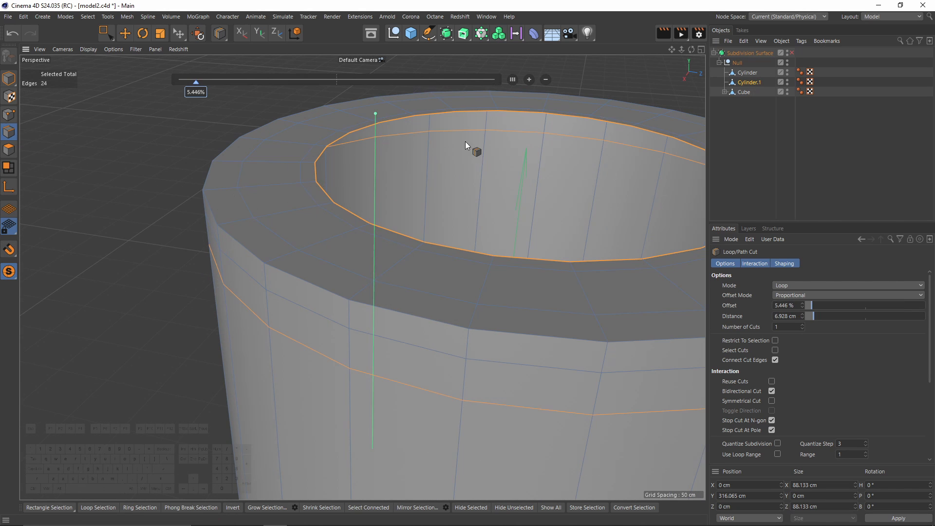
Extrude the collar's inner rim edge loop downward to Y 303.084 cm to form an inner lip
alt+drag(466, 141, 445, 174)
alt+drag(377, 216, 361, 185)
key(e)
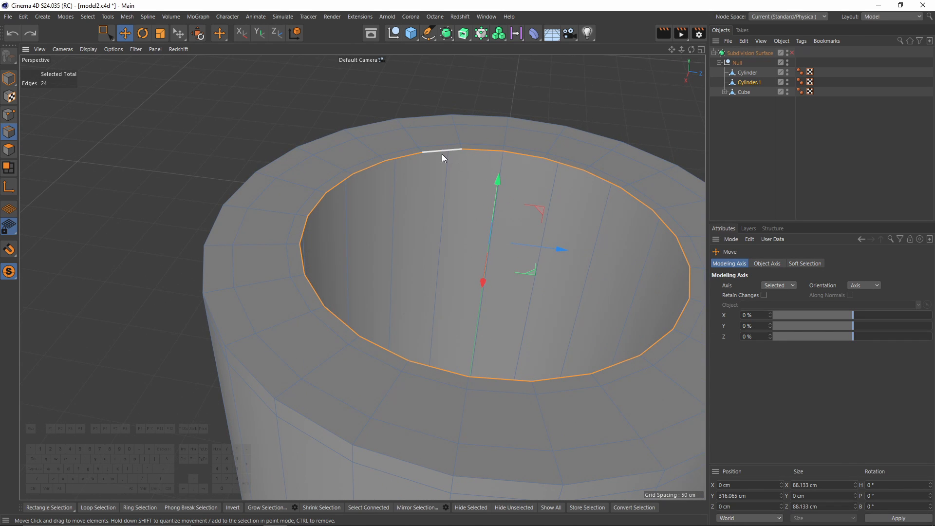
mouse_move(495, 210)
ctrl+mouse_down()
mouse_move(498, 195)
mouse_move(495, 225)
ctrl+mouse_up()
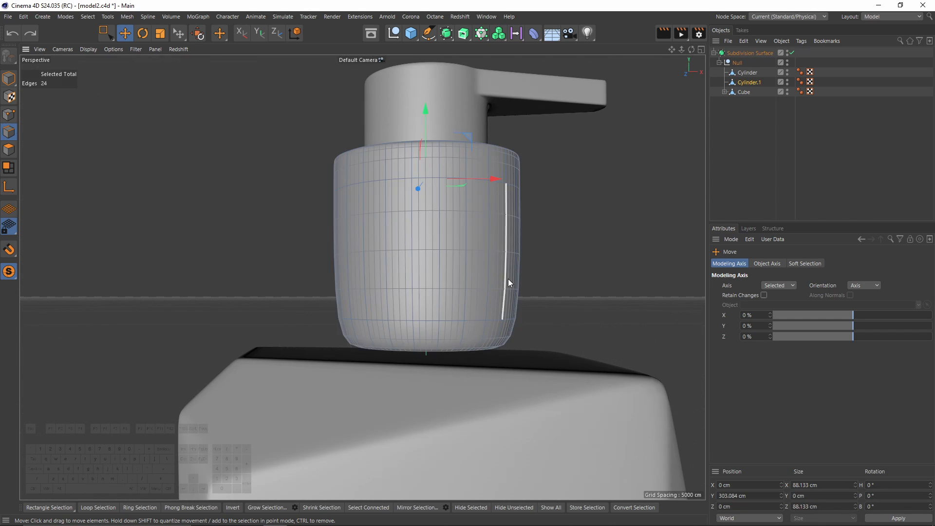
Cut an edge loop around the collar's outer wall close to its bottom edge, with smoothing off
key(q)
scroll(455, 322, up, 3)
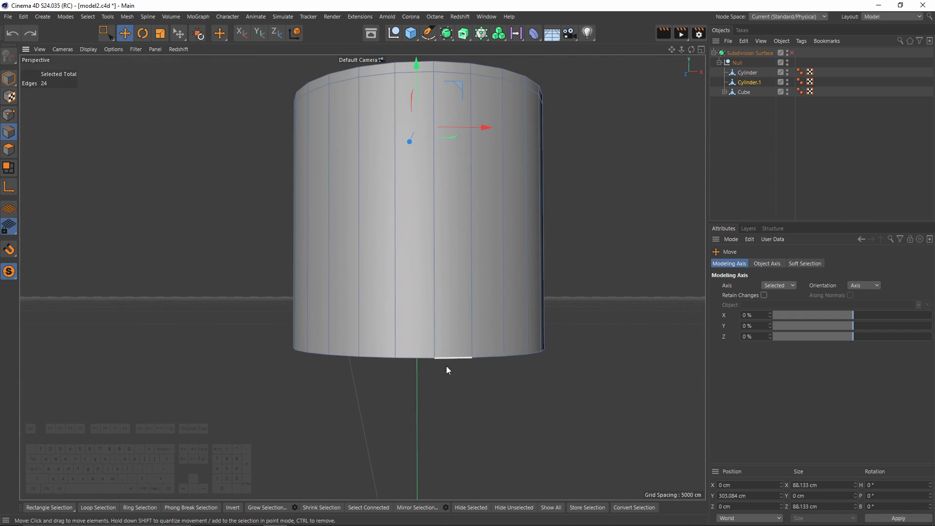
alt+drag(446, 366, 441, 276)
key(k)
key(l)
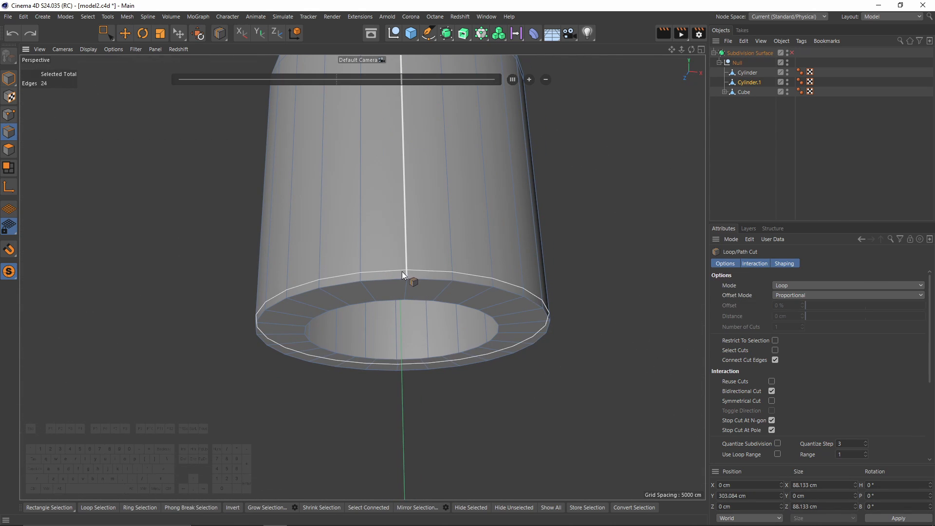
click(402, 283)
Turn smoothing back on, deselect everything and compare the collar's base with the front reference photo
key(q)
alt+drag(409, 190, 377, 318)
scroll(405, 243, down, 3)
key(ctrl+shift+a)
scroll(434, 255, down, 2)
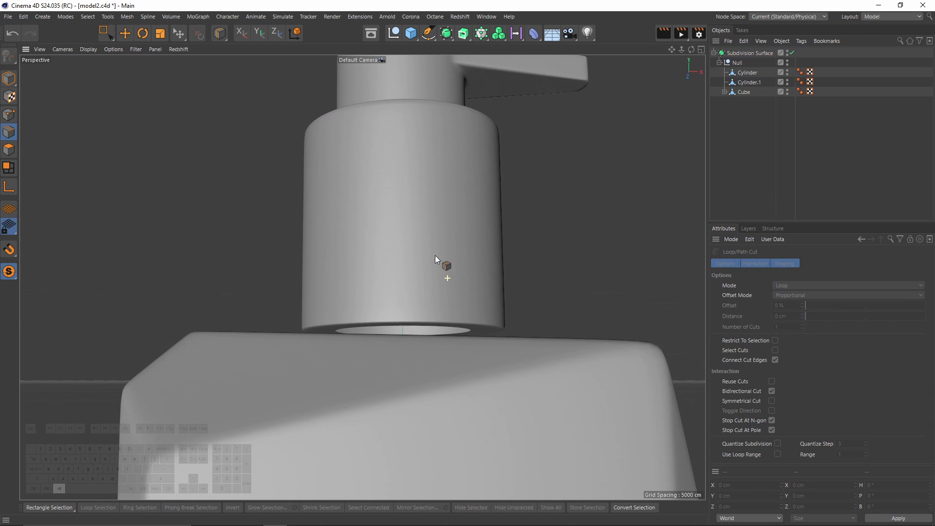
key(F4)
scroll(426, 294, up, 4)
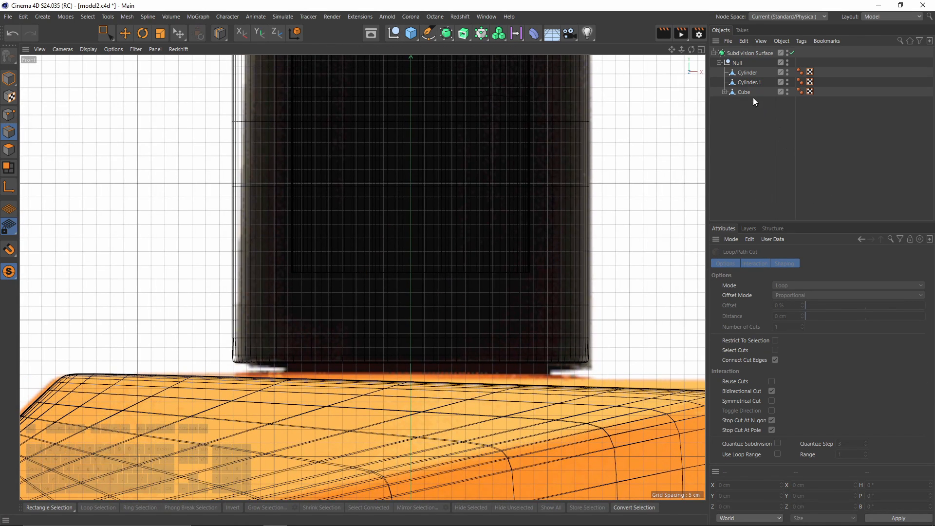
Disable the Subdivision Surface and the bottle body's Bevel and Smoothing deformers
click(745, 92)
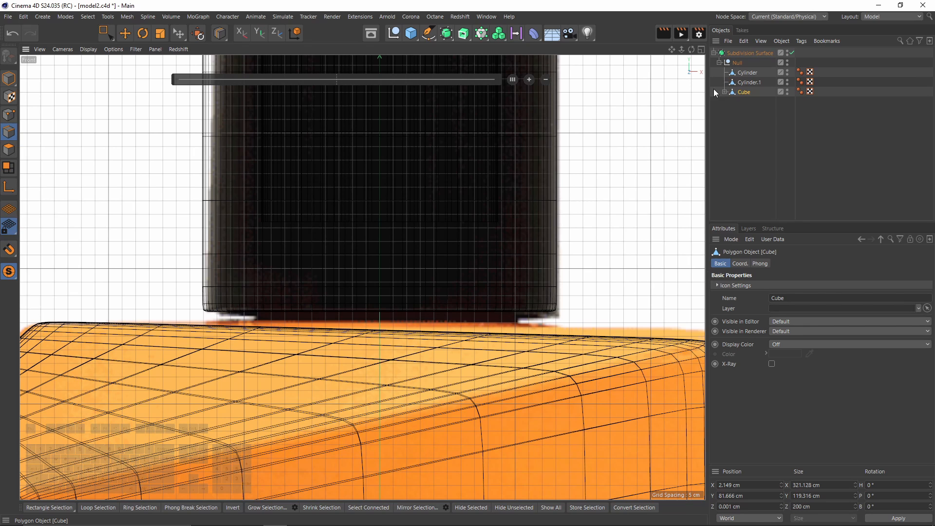
click(724, 92)
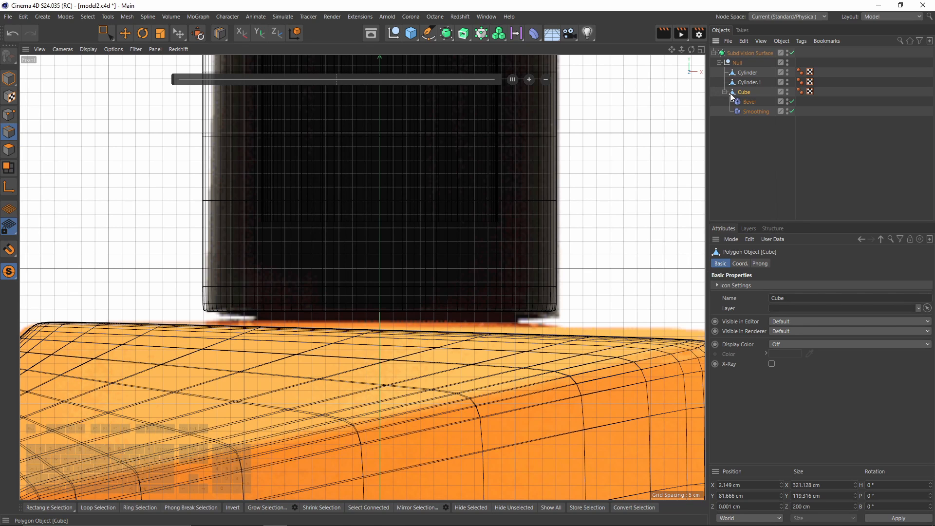
scroll(452, 255, down, 3)
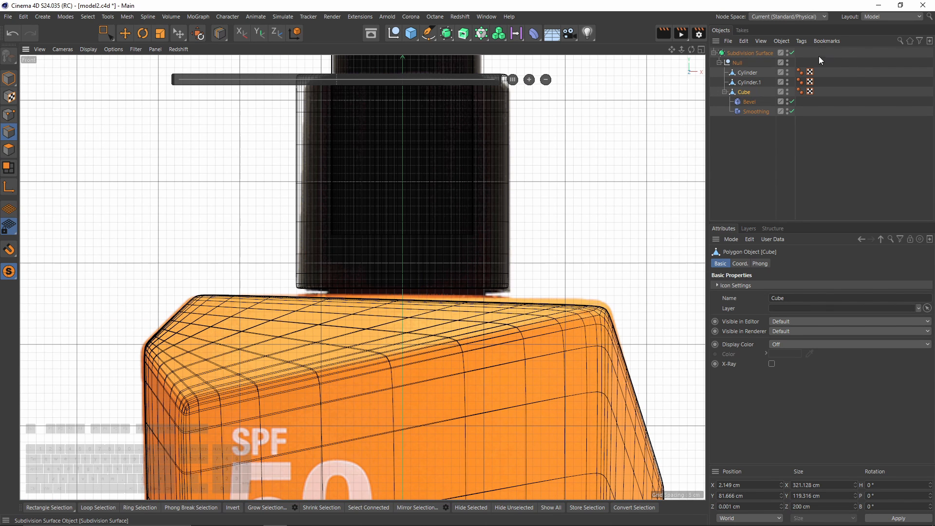
click(792, 52)
drag(791, 101, 793, 111)
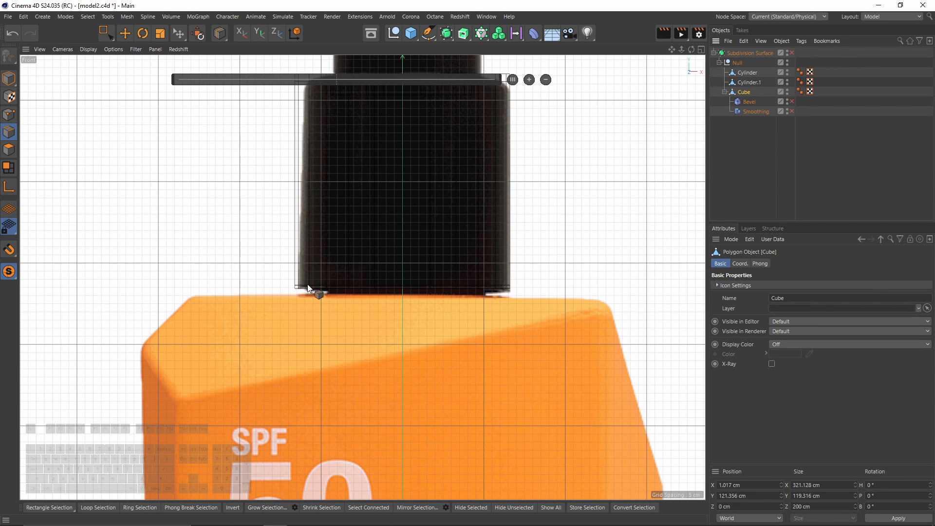
End the isolation in the perspective view and select the bottle body's top polygon
key(F1)
alt+drag(156, 157, 300, 263)
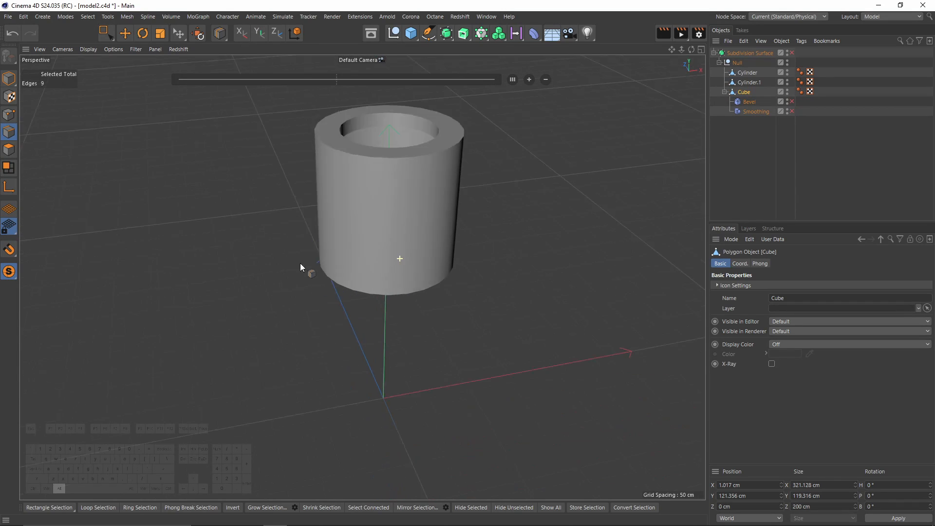
alt+right_drag(300, 263, 209, 258)
click(9, 272)
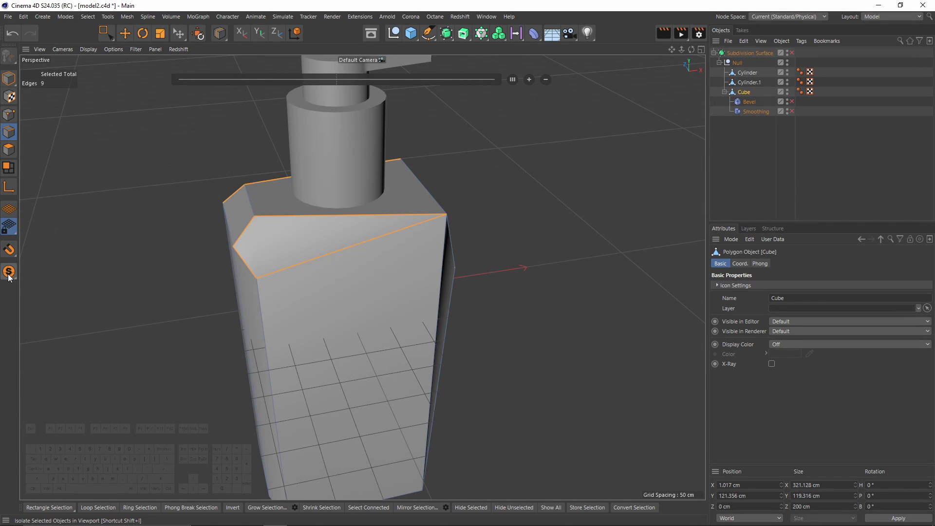
click(9, 149)
key(e)
click(388, 197)
Flatten the bottle's top polygon to 0 cm height with World axis orientation, and raise it to Y 179.362 cm
middle_click(438, 243)
middle_click(528, 359)
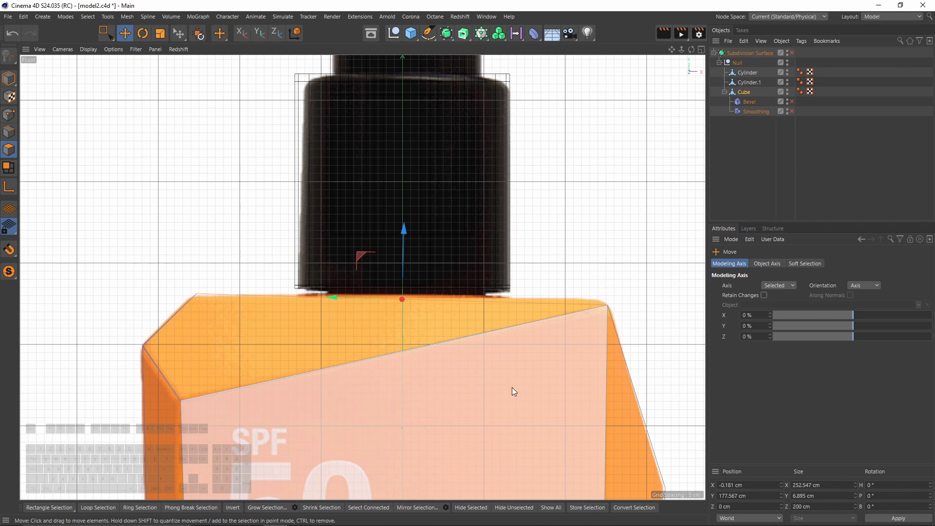
alt+middle_drag(456, 328, 462, 299)
click(874, 285)
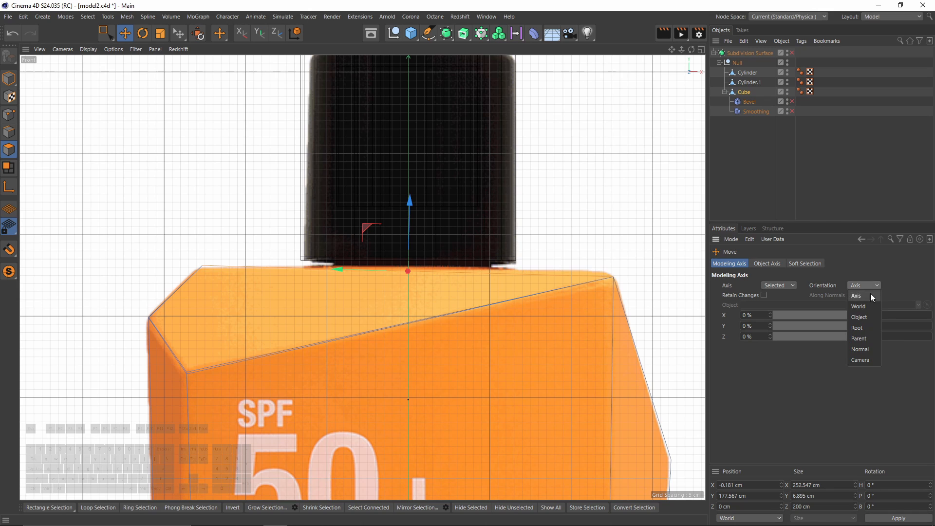
click(869, 306)
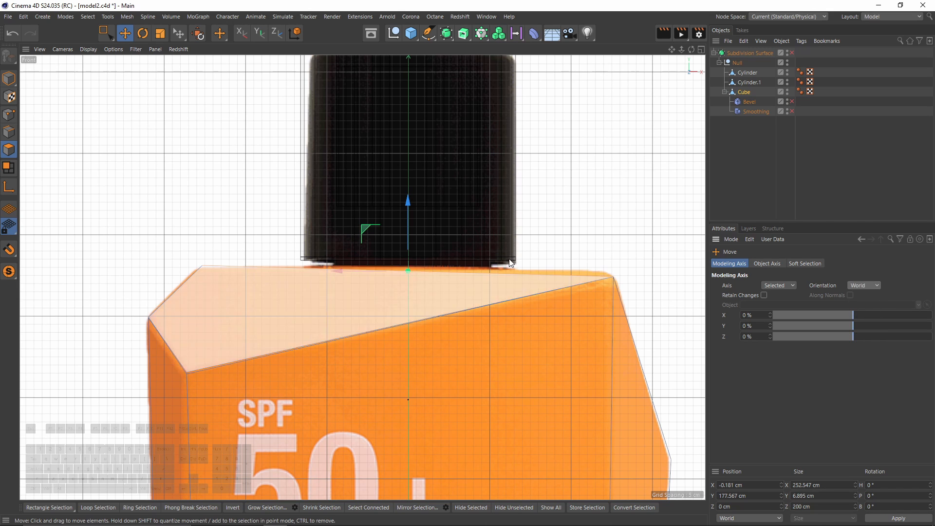
key(t)
drag(407, 202, 405, 270)
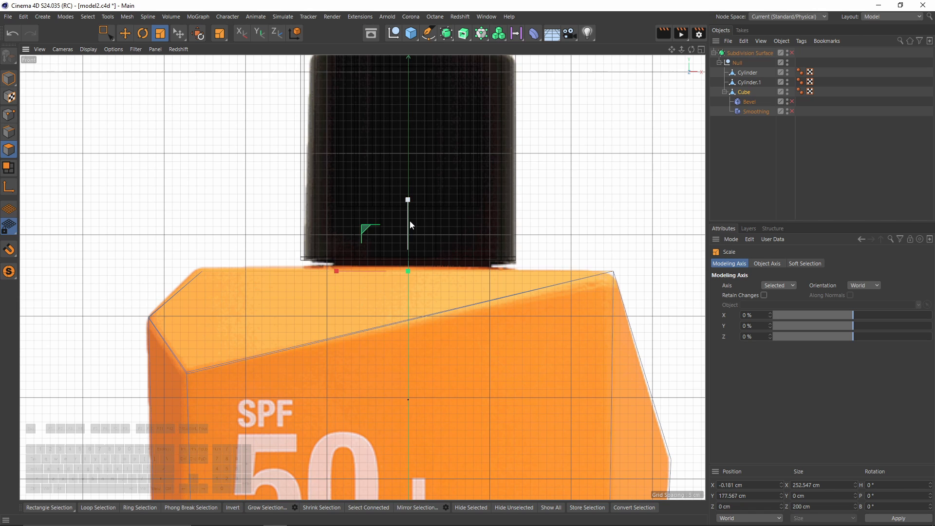
key(e)
middle_click(410, 217)
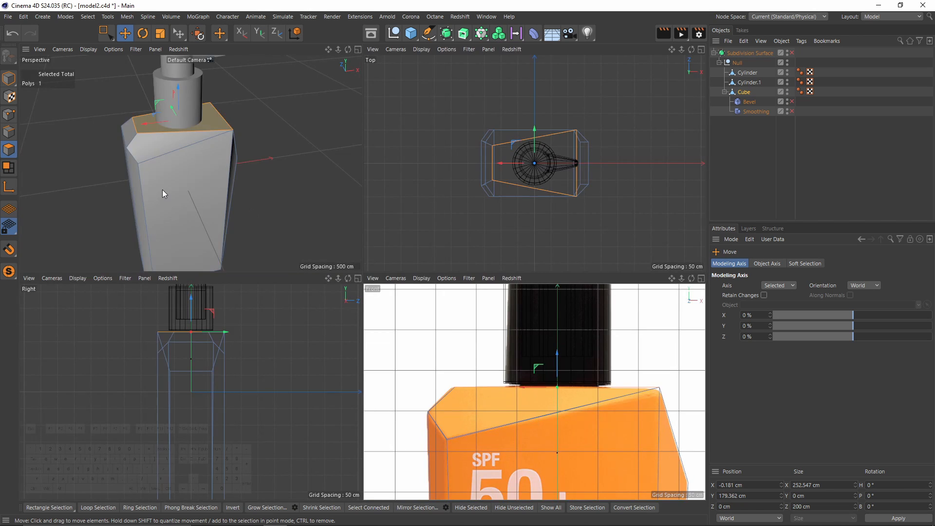
Re-enable the body's Bevel and Smoothing deformers and the Subdivision Surface, and deselect everything
middle_click(162, 188)
click(791, 101)
click(792, 111)
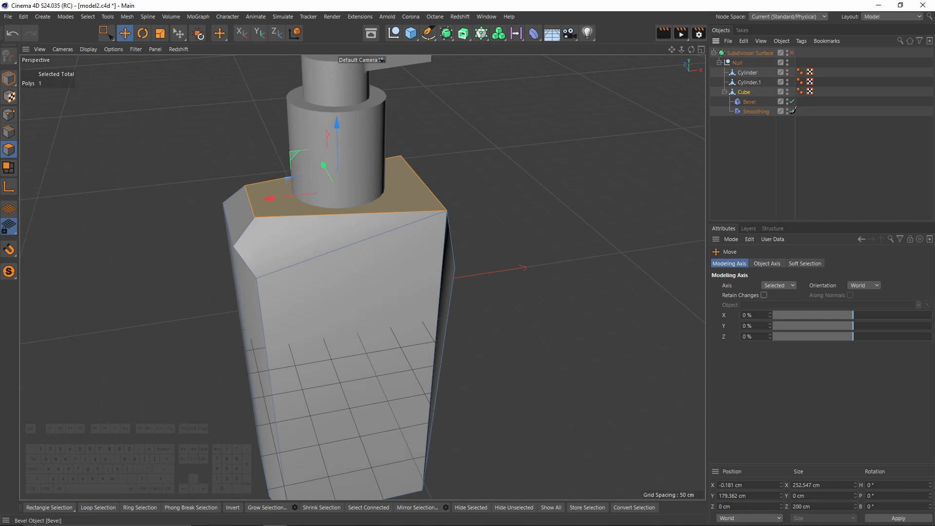
click(792, 53)
alt+drag(425, 217, 369, 170)
click(833, 171)
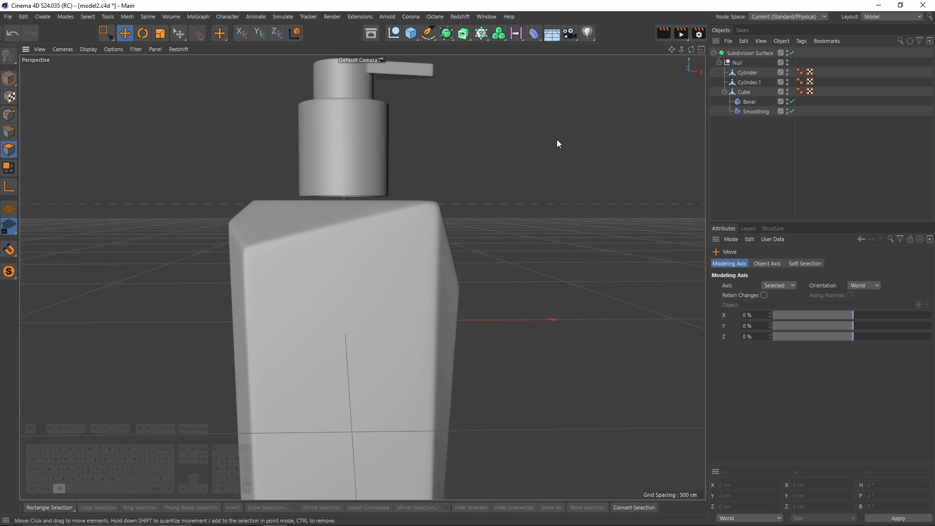
Select the collar's bottom points with smoothing off and lower them to Y 182.009 cm to match the photo
click(749, 82)
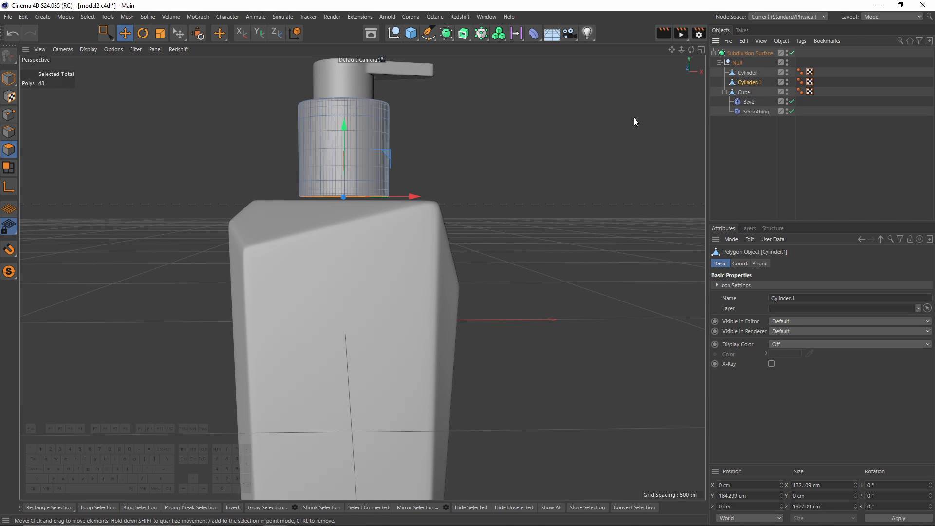
key(q)
click(7, 114)
key(0)
key(F4)
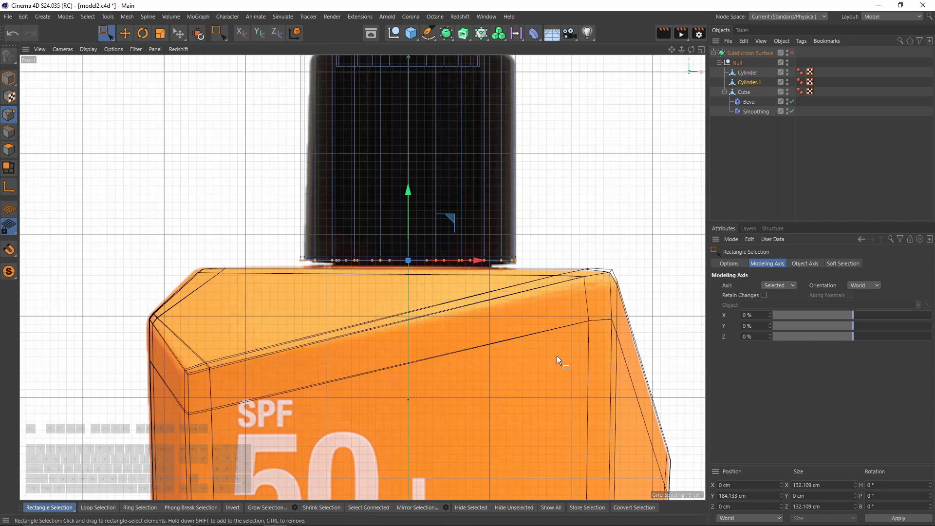
drag(261, 210, 612, 313)
scroll(390, 201, up, 2)
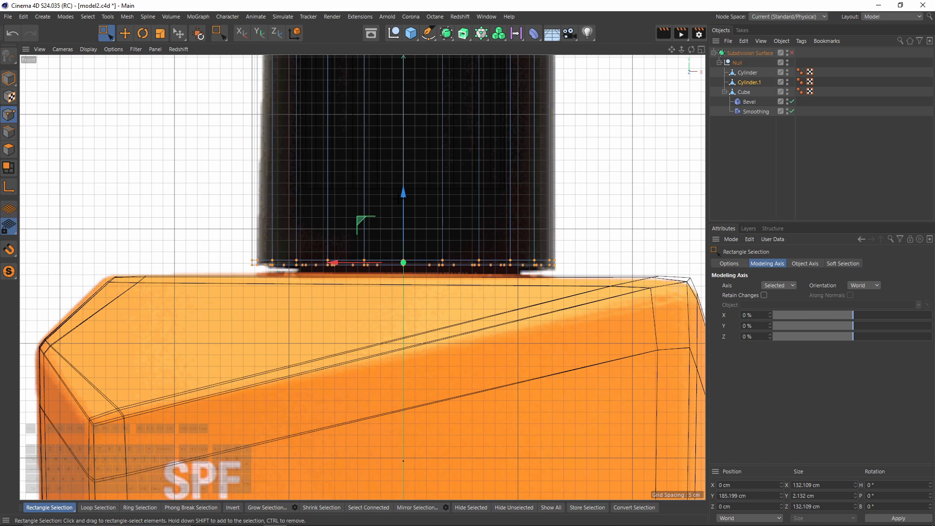
key(F1)
Try three horizontal loop cuts around the collar's side wall, one halfway up and one midway through each half
key(k)
key(l)
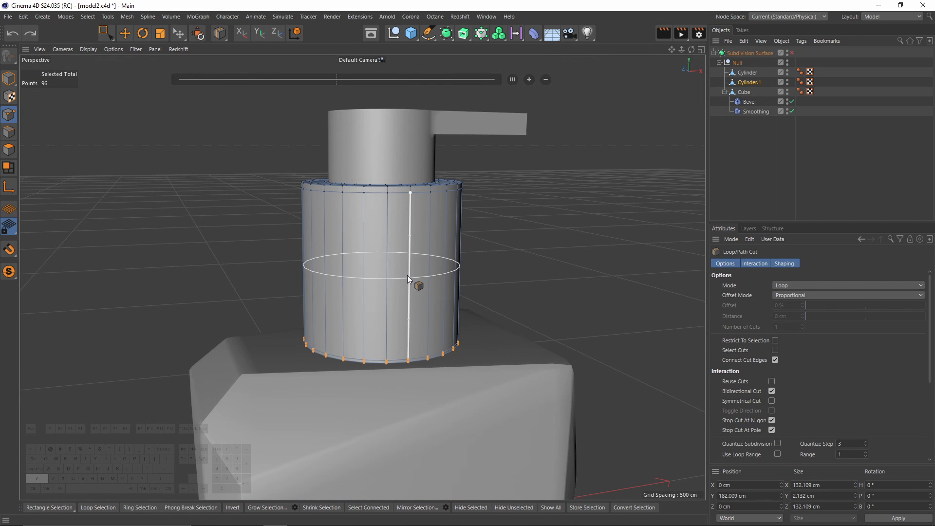
click(407, 276)
click(428, 232)
click(431, 315)
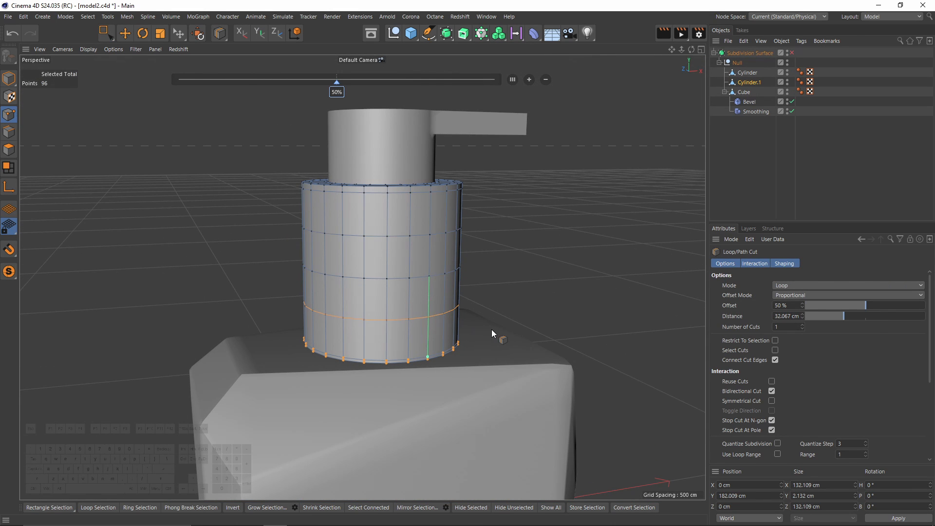
key(e)
alt+drag(451, 261, 341, 229)
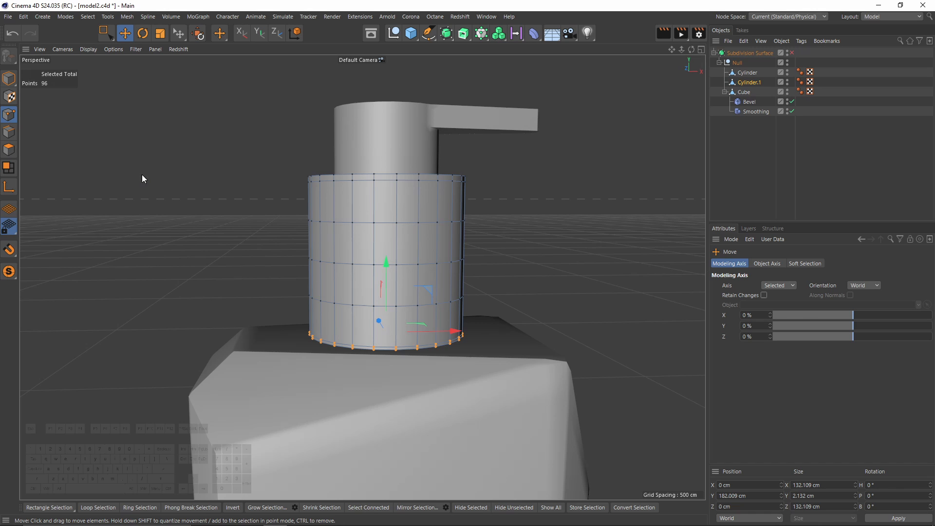
Undo the horizontal loop cuts across the collar's side wall
click(9, 149)
key(e)
alt+middle_drag(387, 361, 389, 314)
key(ctrl+z)
key(ctrl+z)
key(ctrl+z)
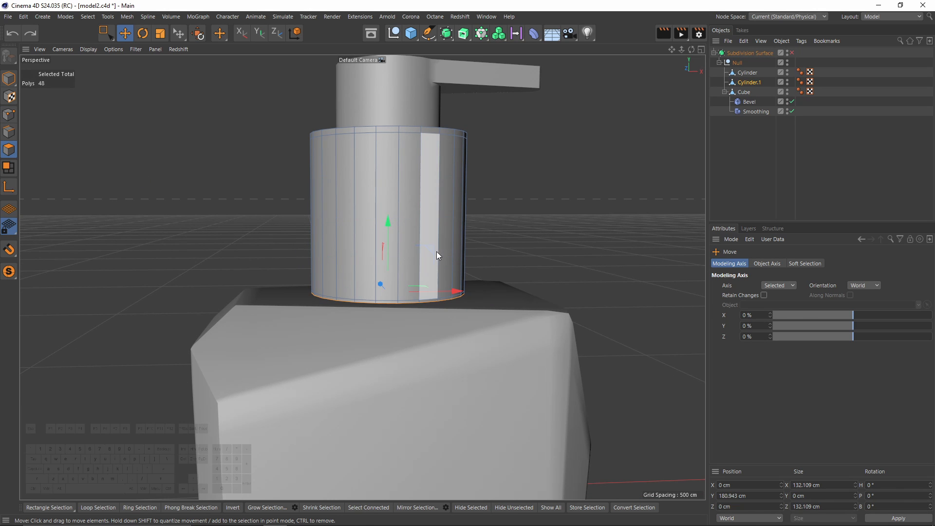
Cut three horizontal loops around the collar's side wall at 50% offset, one halfway up and one midway through each half
click(395, 215)
shift+click(415, 204)
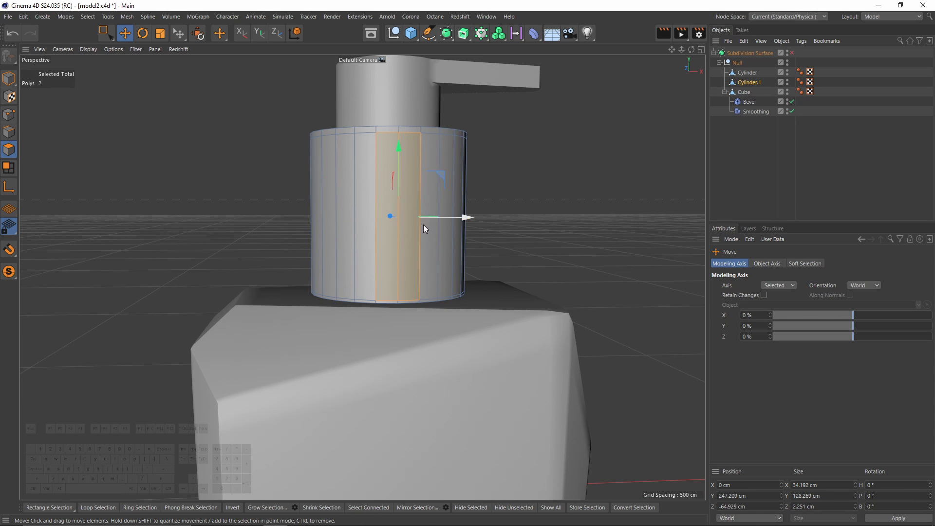
alt+drag(423, 224, 422, 272)
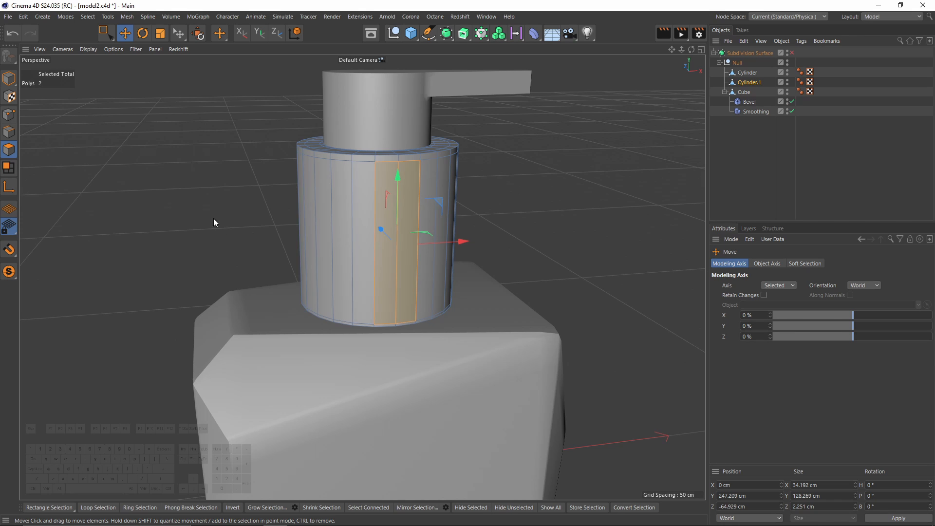
key(k)
key(l)
click(396, 243)
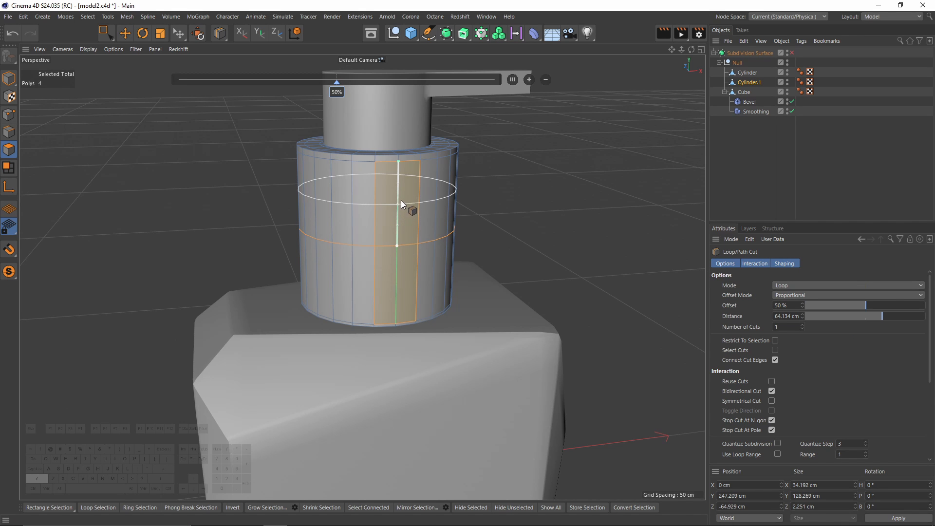
click(419, 279)
Deselect everything and set the perspective view to shaded display with wireframe lines
key(F5)
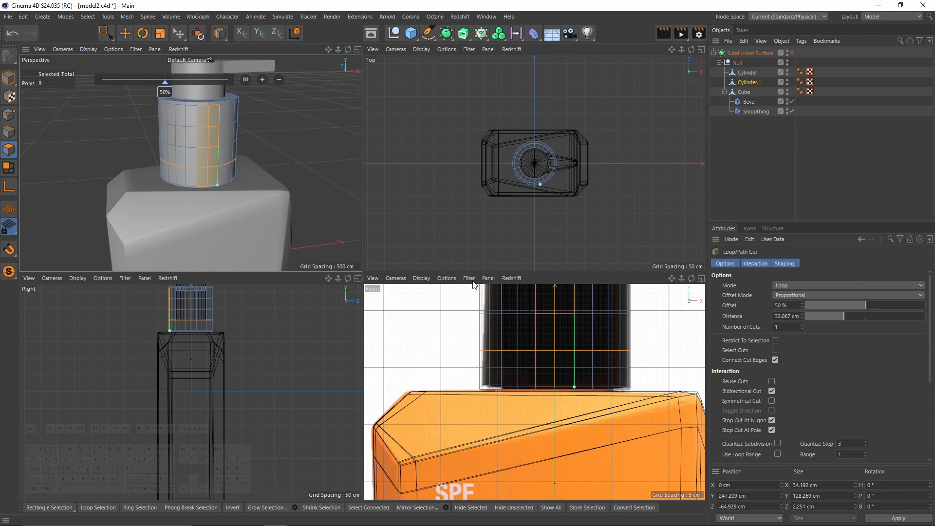
middle_click(325, 207)
click(798, 144)
alt+middle_drag(458, 226, 438, 274)
key(n)
key(a)
scroll(431, 249, up, 2)
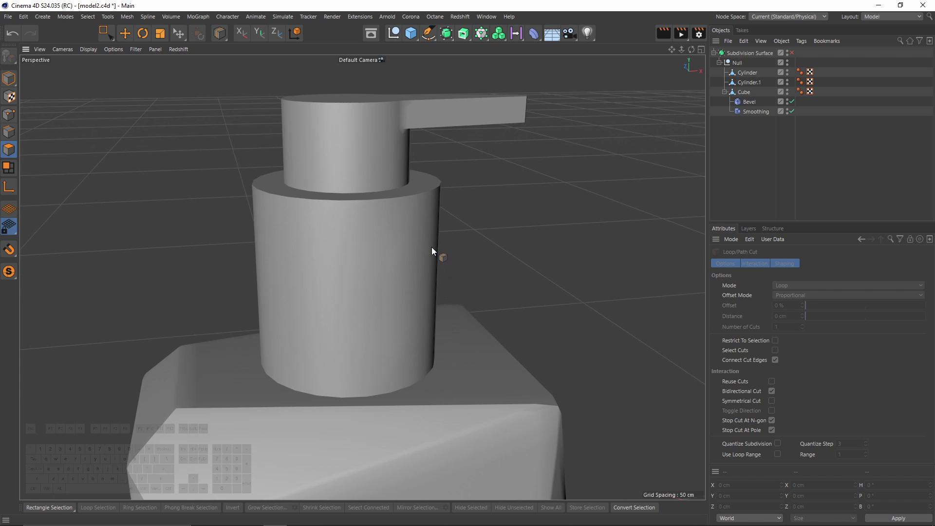
key(b)
key(n)
key(b)
alt+drag(431, 247, 416, 167)
scroll(416, 168, up, 1)
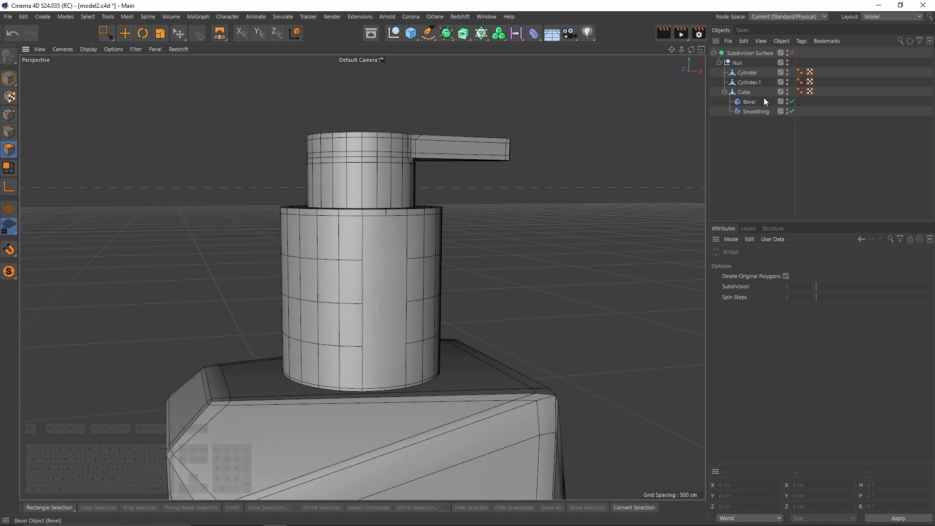
click(754, 100)
click(746, 81)
click(748, 72)
alt+drag(362, 218, 402, 189)
key(k)
key(l)
scroll(318, 213, down, 2)
alt+drag(317, 212, 333, 235)
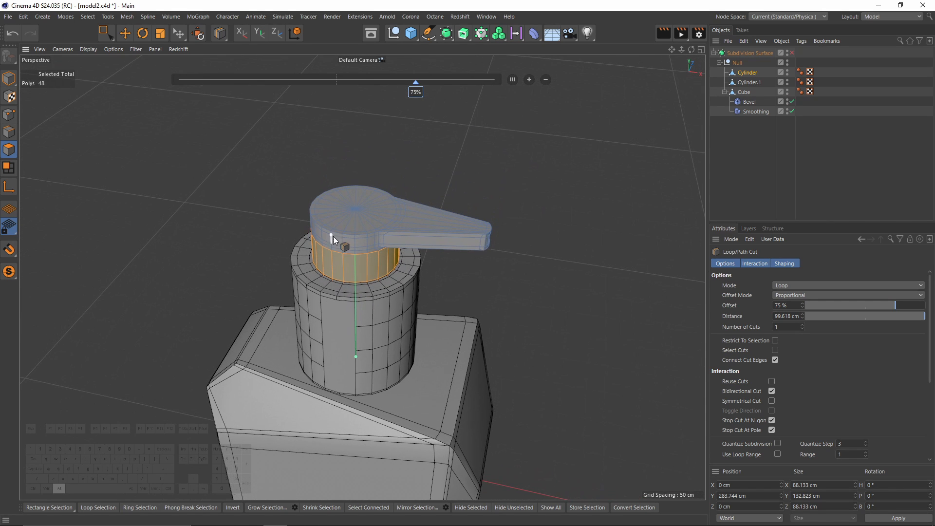
click(8, 79)
key(e)
alt+drag(387, 274, 400, 211)
alt+middle_drag(332, 270, 331, 277)
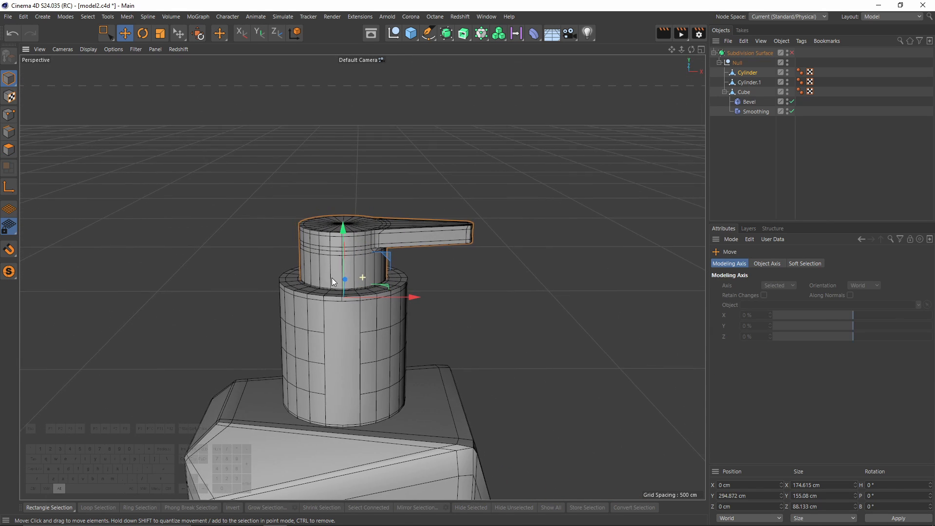
alt+drag(332, 277, 365, 297)
alt+middle_drag(365, 297, 407, 258)
alt+right_drag(408, 295, 442, 297)
Undo the collar's lowest loop cut and cut that horizontal loop again around the full side wall
key(ctrl+z)
key(ctrl+z)
key(ctrl+z)
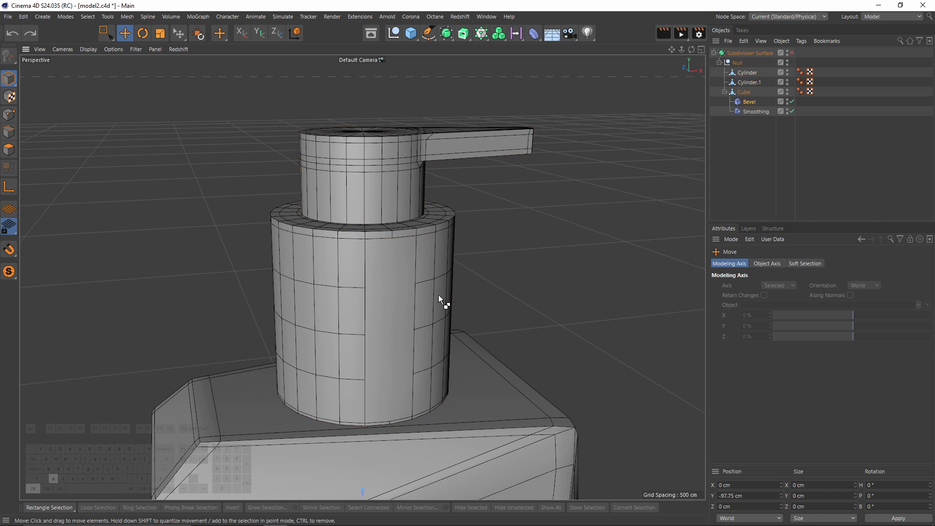
click(439, 295)
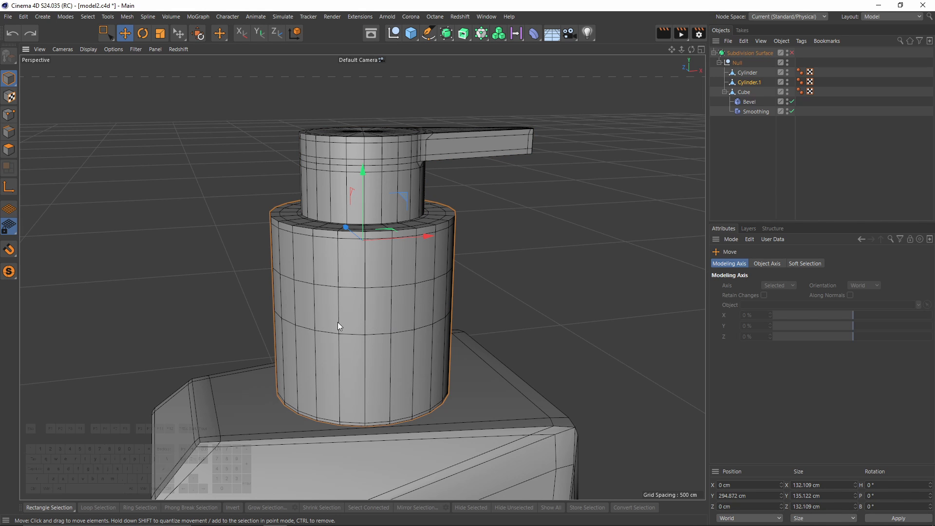
key(k)
key(l)
click(747, 73)
alt+drag(450, 338, 441, 285)
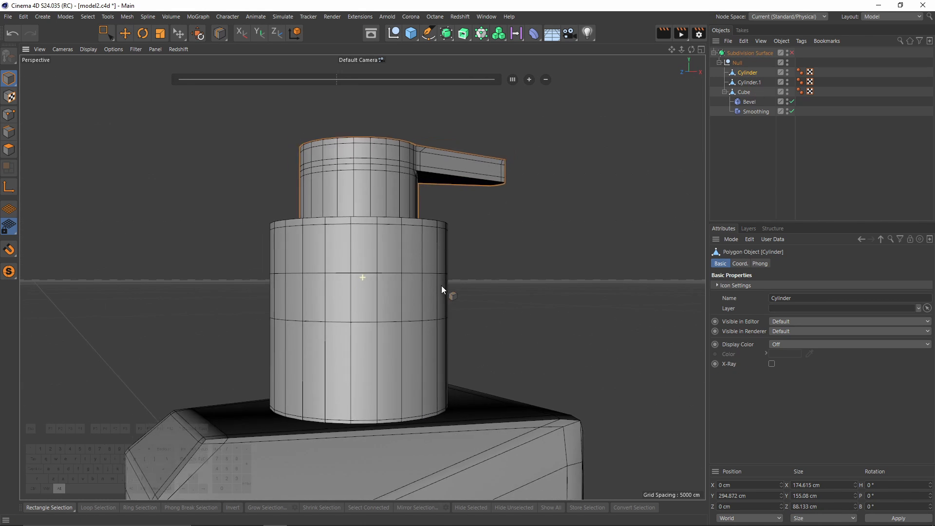
alt+middle_drag(441, 285, 491, 208)
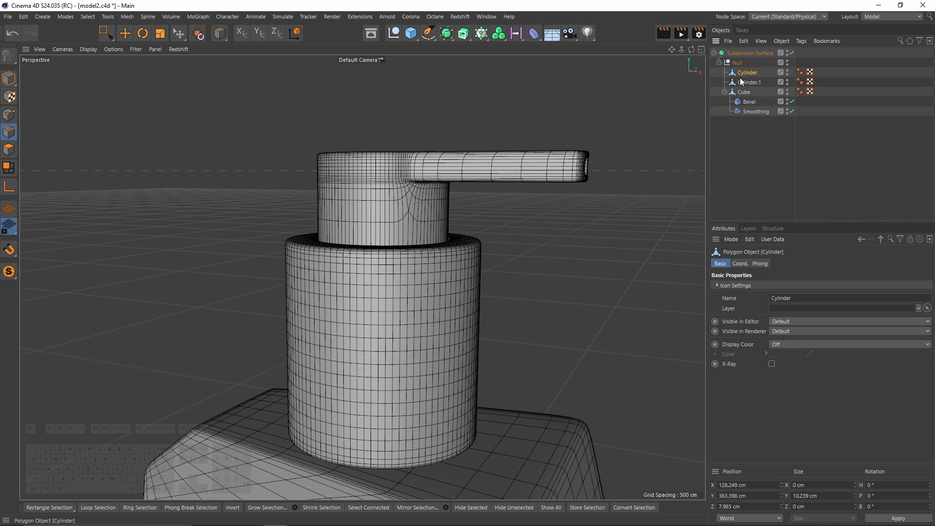
With subdivision on, cut a horizontal loop around the pump head's lower cylindrical wall and deselect everything
click(748, 83)
key(2)
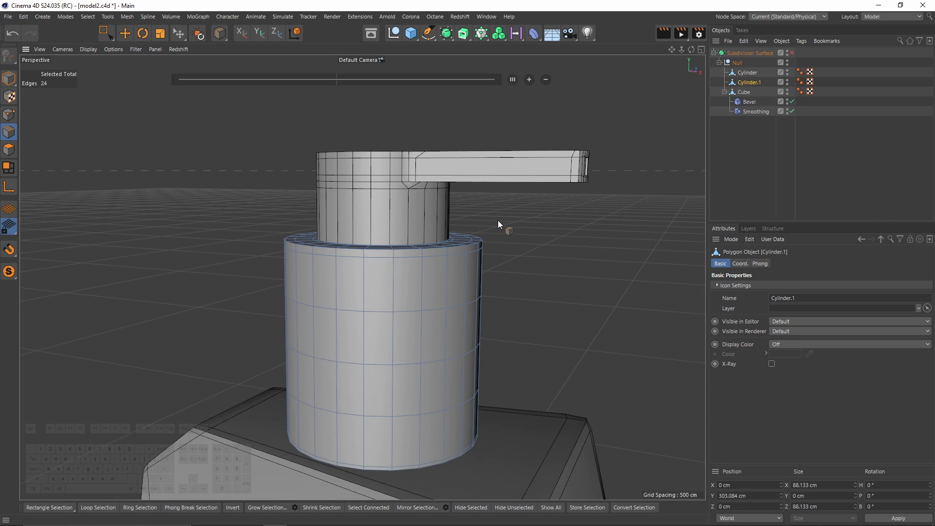
click(745, 73)
scroll(421, 211, up, 4)
key(q)
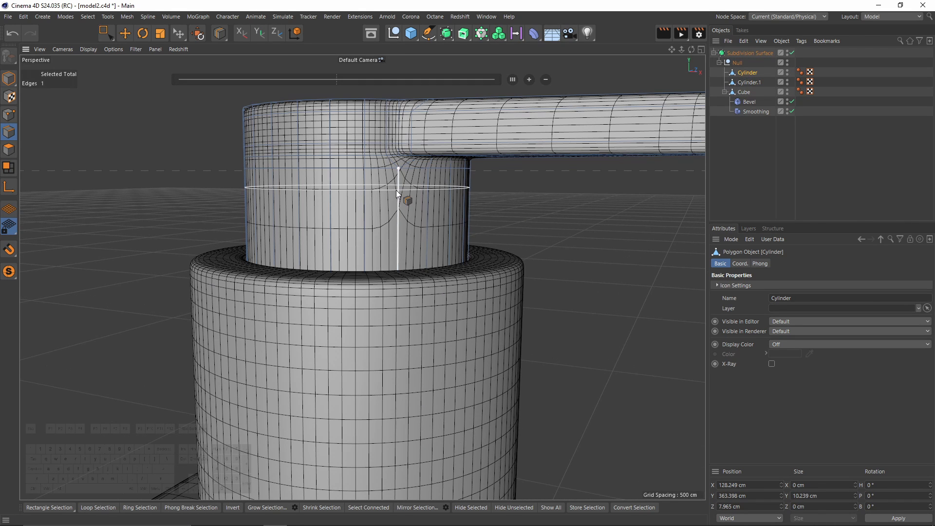
alt+drag(394, 208, 407, 177)
alt+right_drag(390, 181, 445, 167)
alt+drag(446, 167, 423, 195)
click(396, 213)
key(ctrl+shift+a)
alt+drag(527, 153, 496, 174)
alt+right_drag(495, 174, 429, 183)
alt+drag(429, 183, 395, 237)
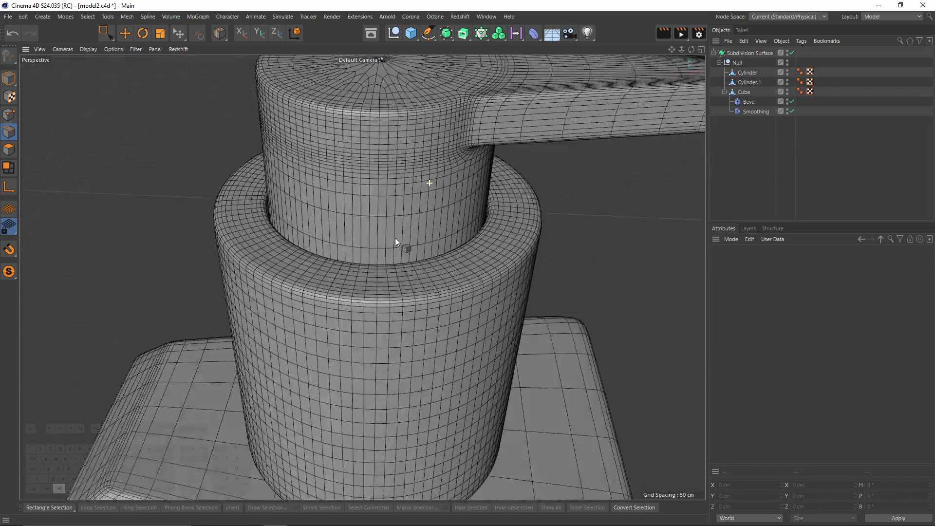
alt+right_drag(396, 237, 363, 226)
alt+drag(362, 226, 366, 240)
Undo the deselection to return to the pump head and turn off the Subdivision Surface
key(ctrl+z)
key(ctrl+z)
key(q)
scroll(345, 190, up, 3)
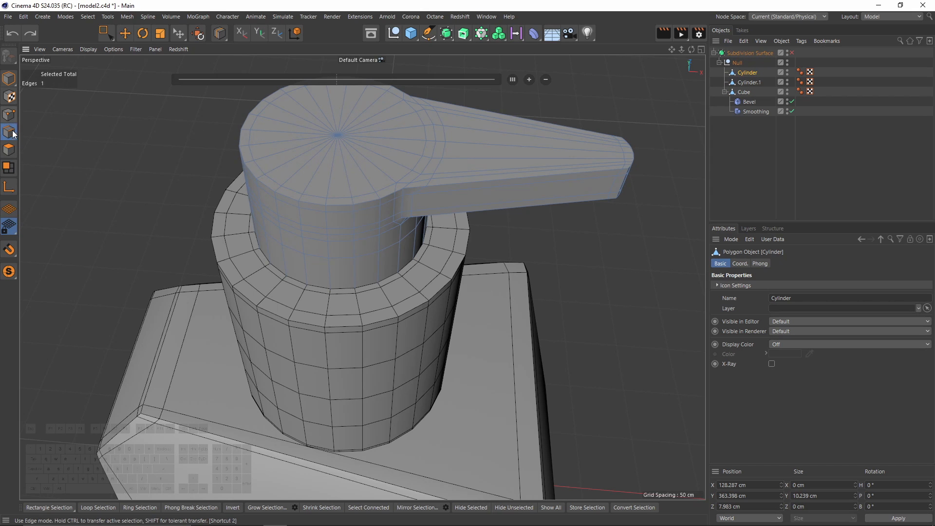
Select every second radial edge on the pump head's top cap, going from the spout side around to the opposite side
key(e)
alt+drag(341, 139, 360, 265)
alt+drag(488, 205, 444, 232)
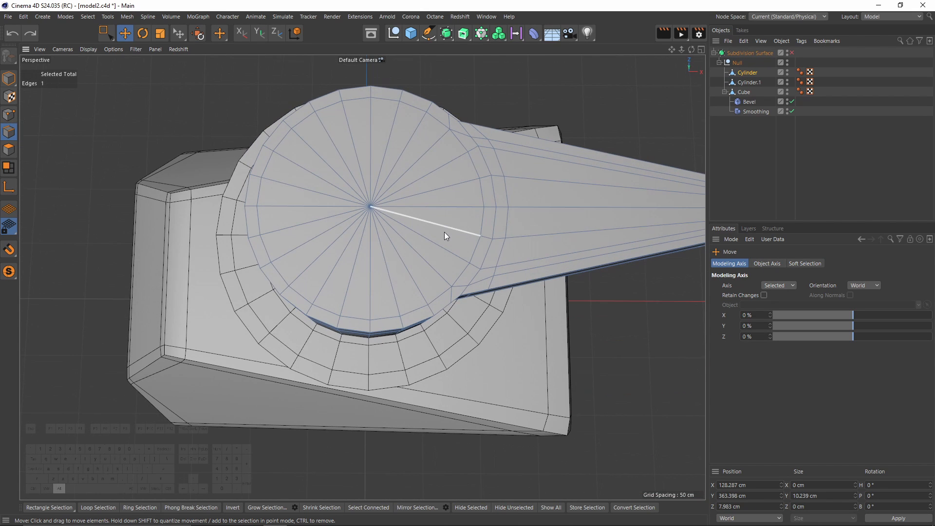
shift+click(457, 190)
shift+click(444, 142)
shift+click(387, 146)
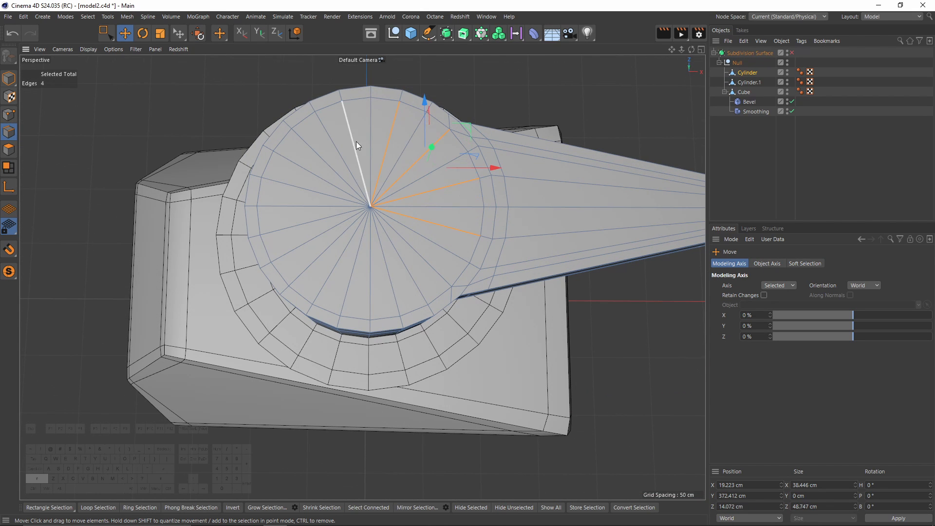
shift+click(357, 144)
shift+click(308, 154)
shift+click(291, 185)
shift+click(294, 224)
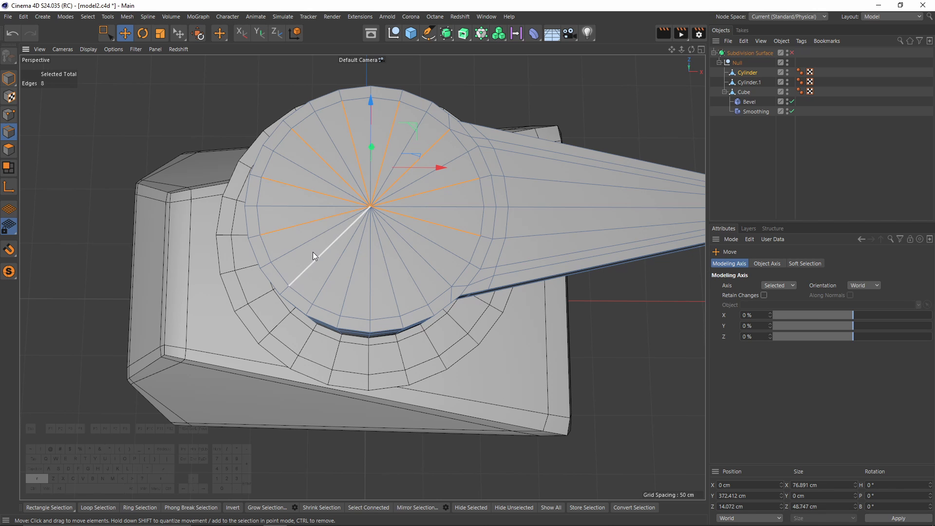
Add the last four alternate radial edges of the pump head's top cap to the selection and dissolve the selected edges
shift+click(313, 252)
shift+click(343, 278)
shift+click(389, 282)
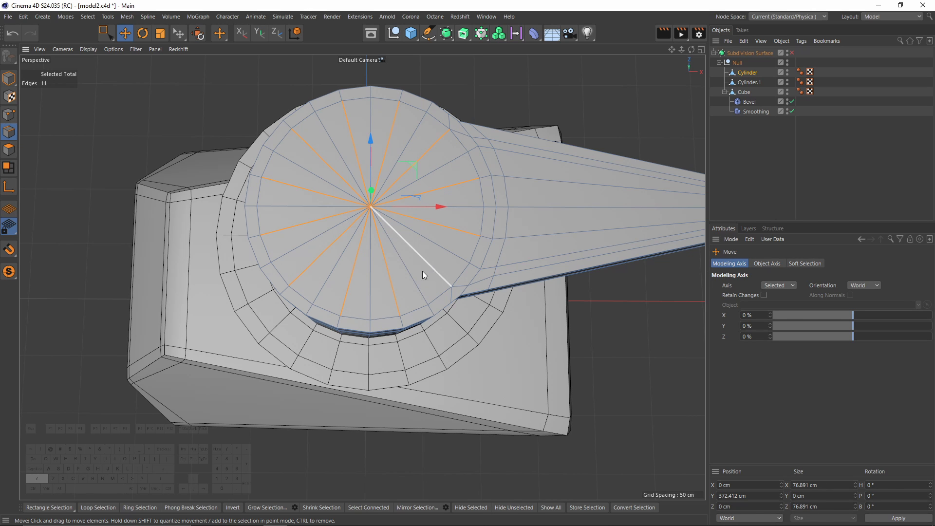
shift+click(424, 268)
right_click(508, 265)
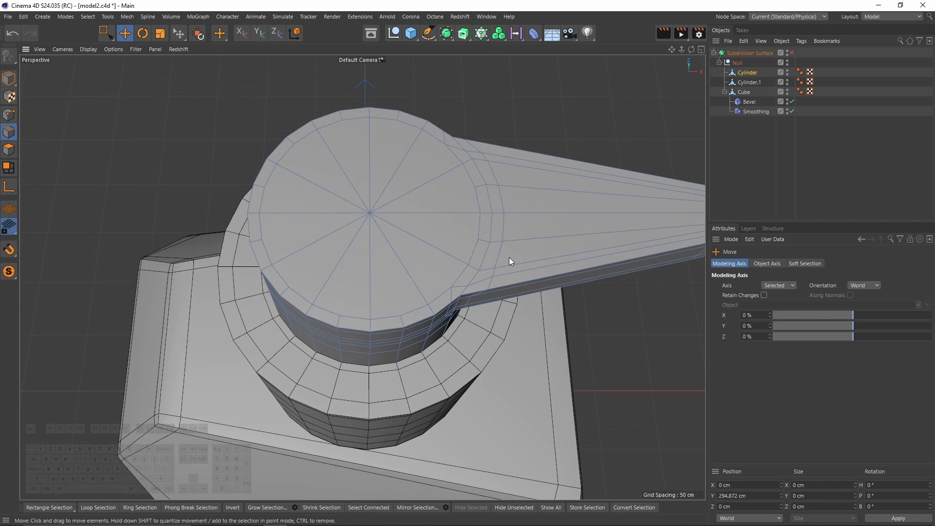
Turn the Subdivision Surface back on and collapse the bottle's object hierarchy down to the null
key(q)
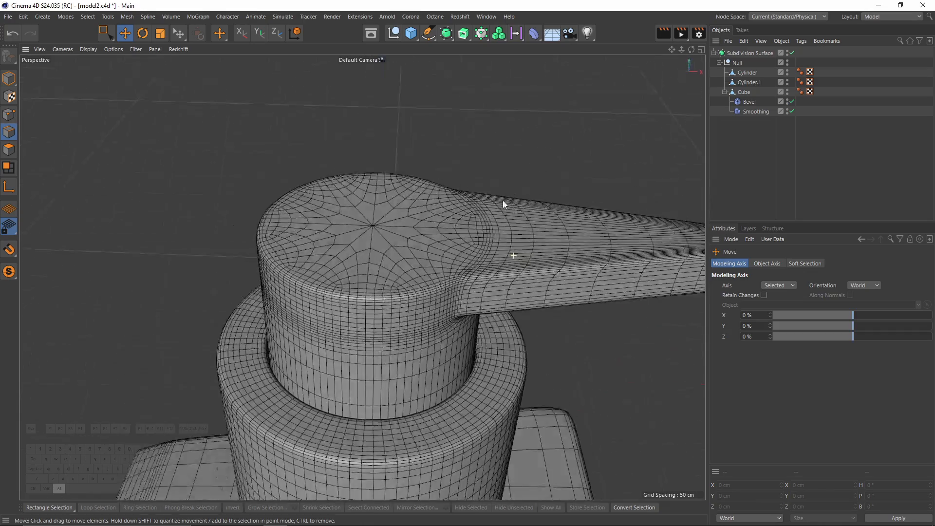
alt+drag(502, 200, 393, 172)
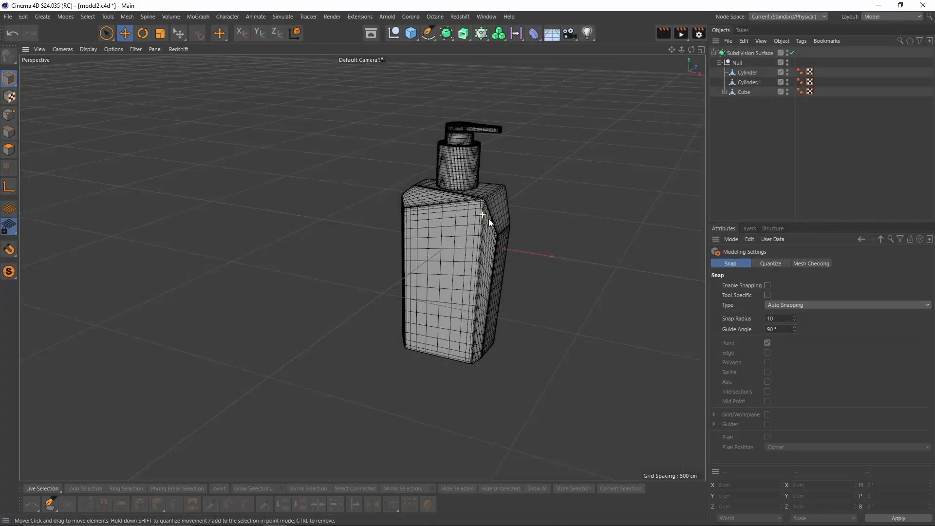
alt+drag(489, 218, 417, 249)
click(713, 52)
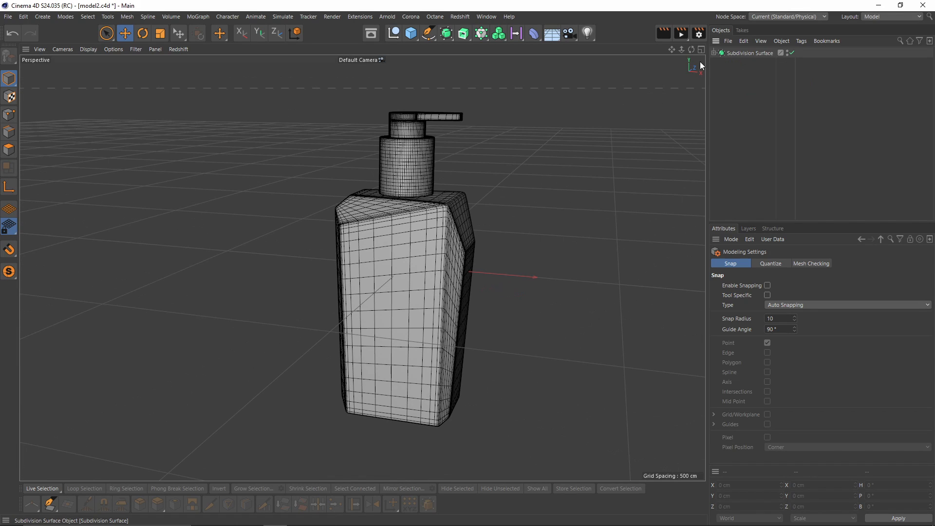
alt+drag(420, 204, 448, 103)
click(714, 52)
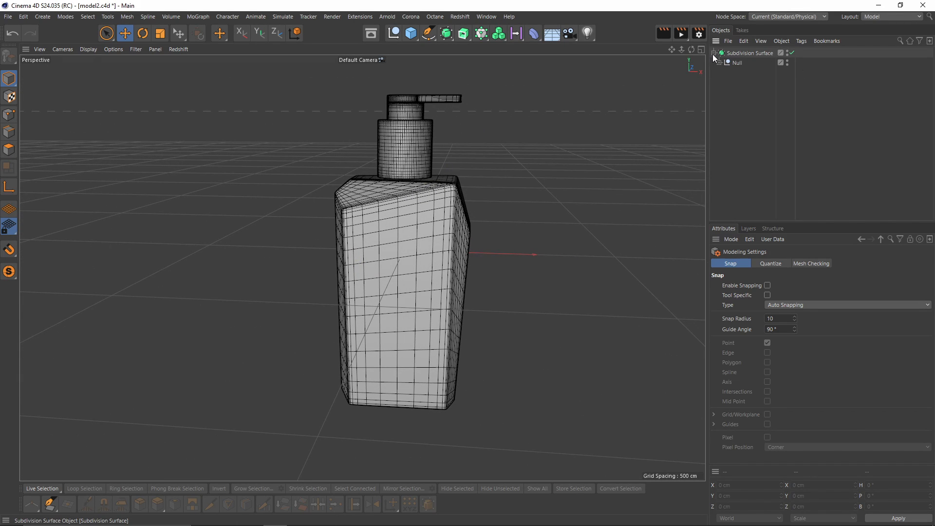
click(718, 62)
Add a cube as a scale reference and set its X, Y and Z sizes to 15 cm
click(413, 35)
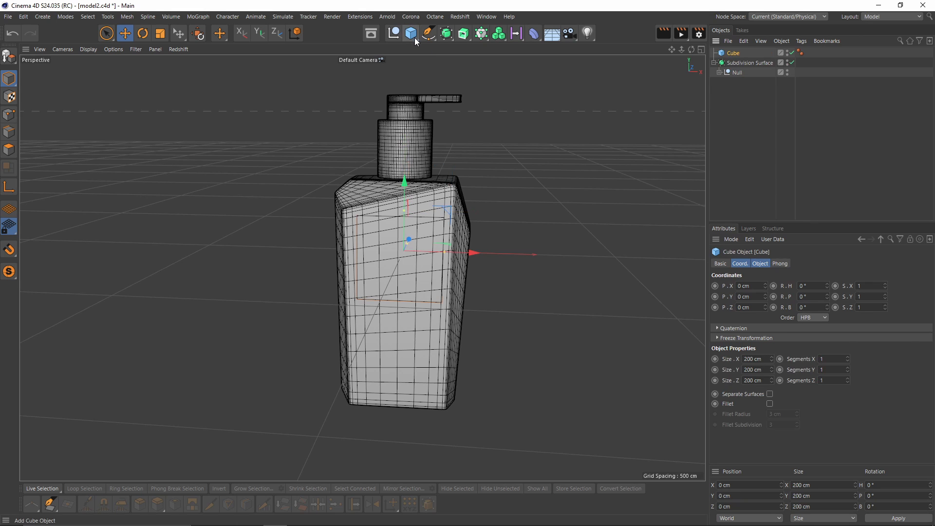
alt+drag(441, 214, 352, 246)
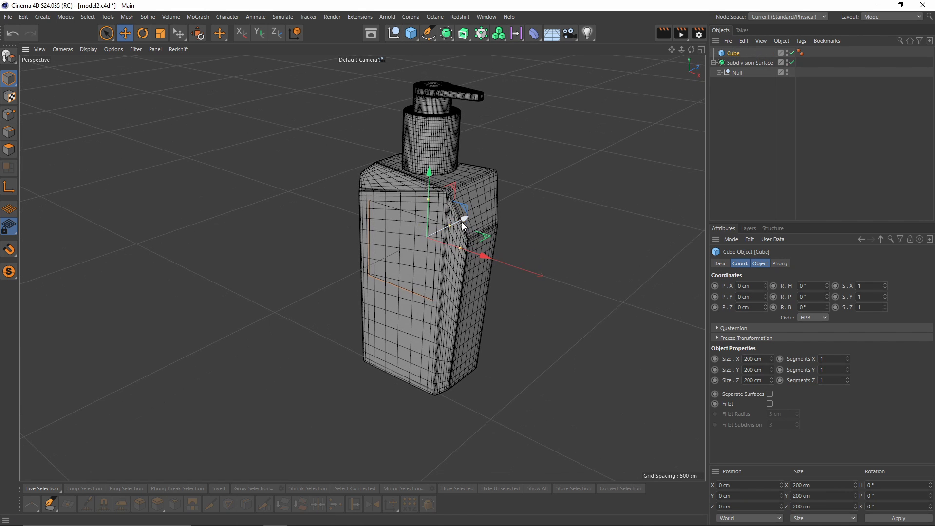
click(753, 359)
text(15)
double_click(758, 368)
text(15)
key(Tab)
text(15)
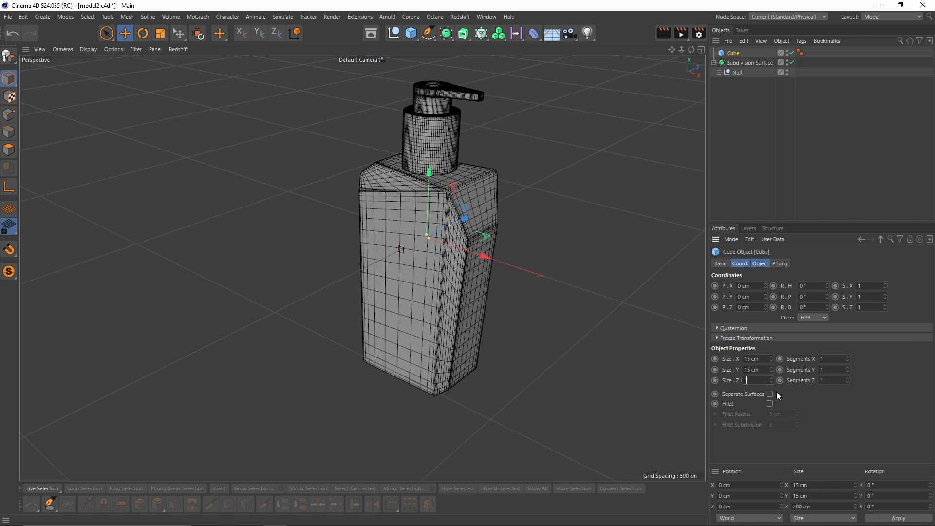
key(Return)
Select the bottle's null and hide the reference picture in the front view's background
click(728, 73)
middle_click(553, 269)
middle_click(548, 346)
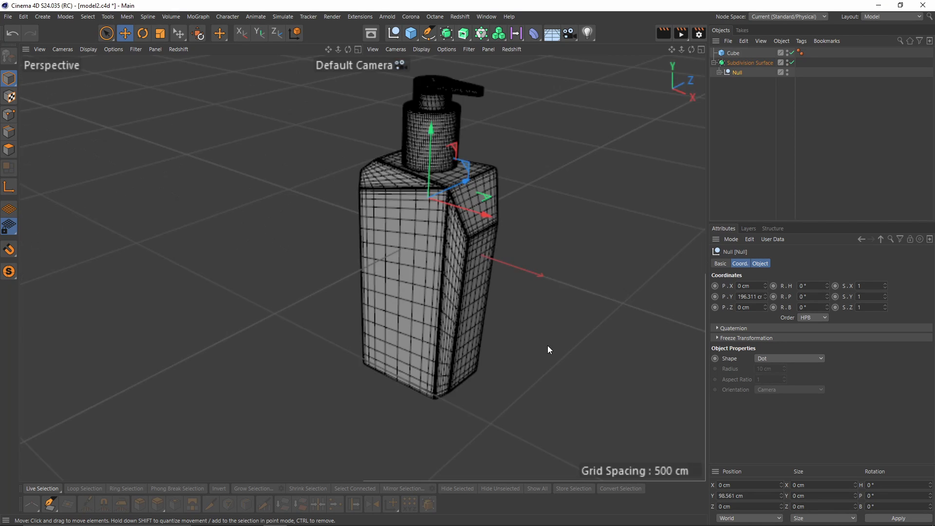
key(shift+v)
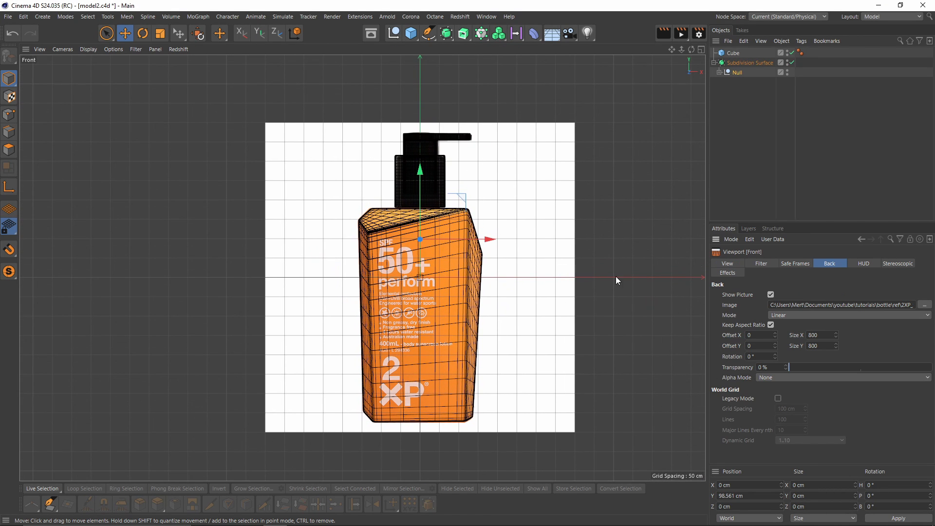
click(770, 294)
alt+middle_drag(398, 306, 371, 272)
Move only the axis of the bottle's null down to the bottle's base, at about Y -374 cm
click(734, 73)
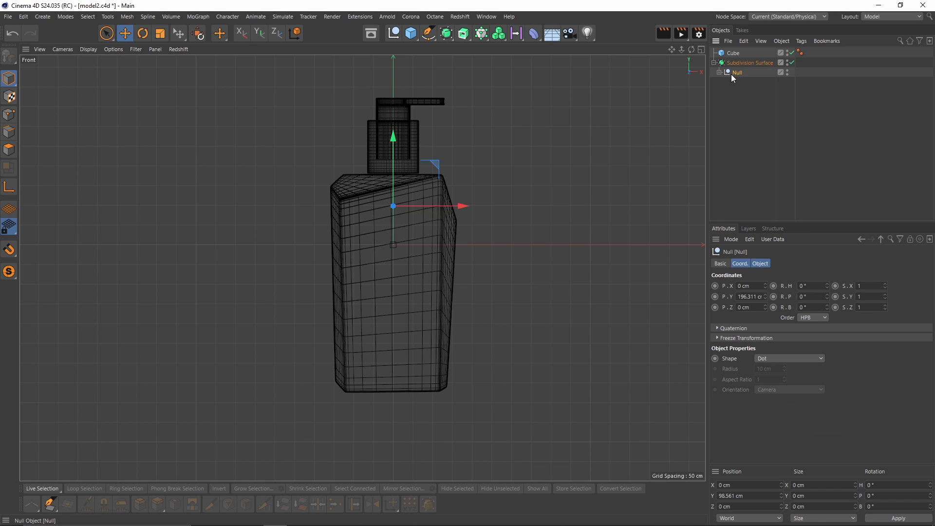
click(10, 187)
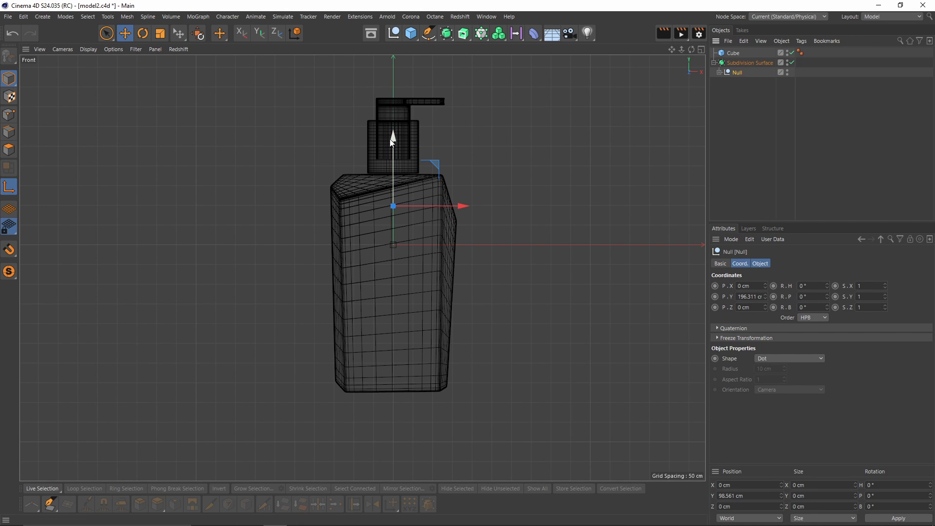
drag(393, 147, 392, 320)
alt+right_drag(398, 366, 396, 241)
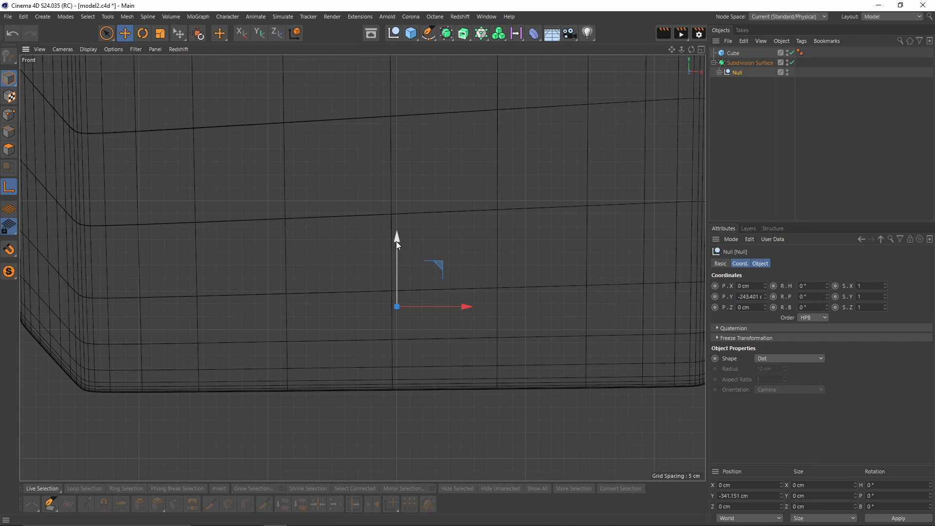
drag(396, 241, 386, 327)
alt+right_drag(388, 322, 331, 331)
alt+middle_drag(331, 331, 321, 368)
click(7, 187)
Scale the bottle down to roughly the 15 cm cube's height and move its base to about Y -7.4 cm
key(t)
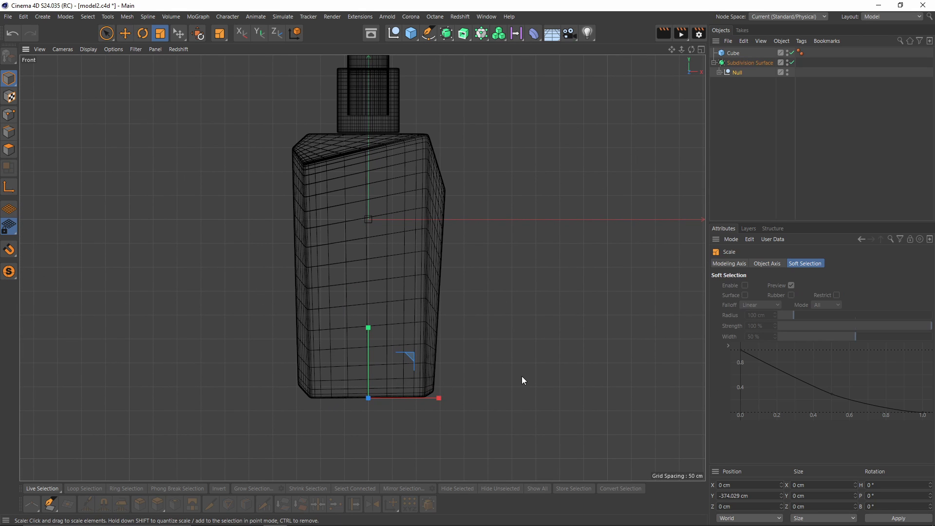
drag(522, 376, 454, 441)
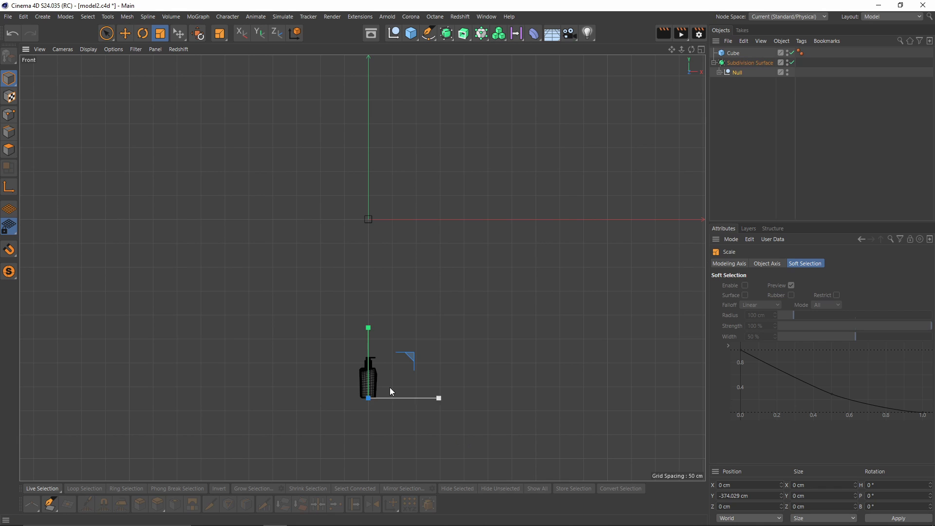
key(e)
drag(369, 344, 416, 231)
scroll(376, 199, up, 8)
key(t)
drag(451, 359, 263, 387)
scroll(445, 250, up, 3)
key(e)
drag(392, 291, 389, 291)
Return to the perspective view and delete the 15 cm reference cube
middle_click(241, 160)
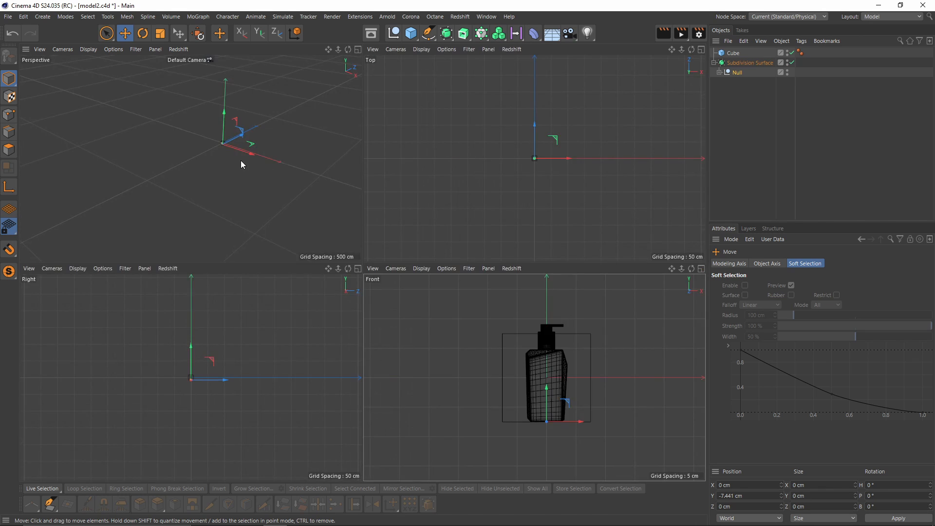
middle_click(241, 160)
click(731, 54)
key(Delete)
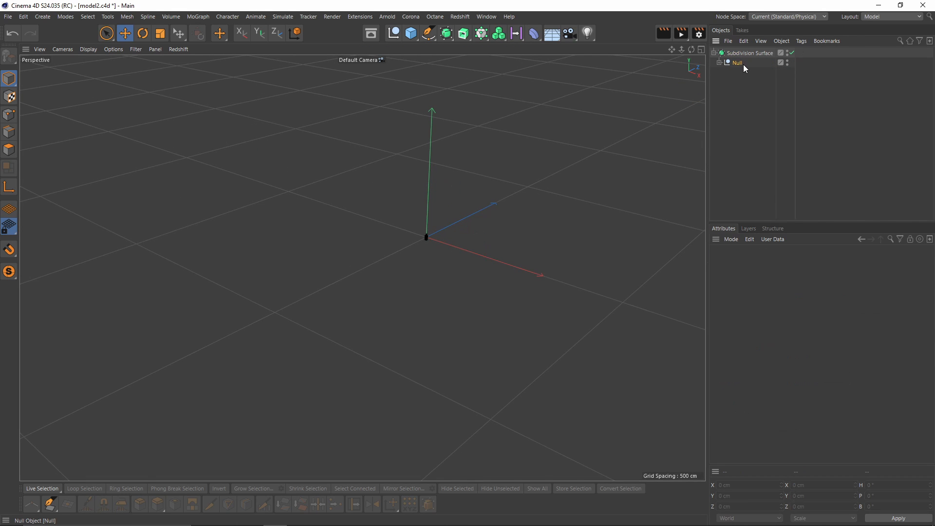
Remove the old Subdivision Surface and add a new one as the parent of the bottle's null
click(737, 62)
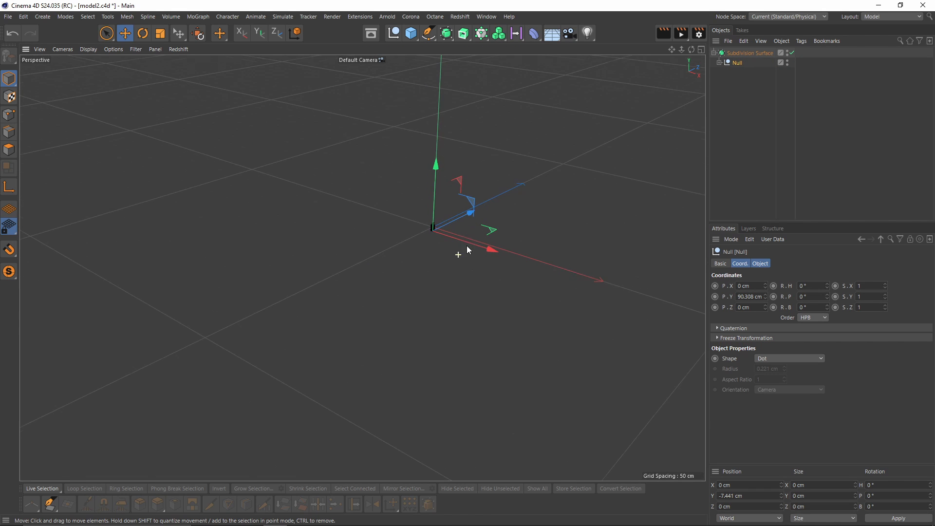
click(738, 54)
alt+right_drag(451, 269, 493, 252)
alt+drag(493, 252, 404, 263)
key(ctrl+z)
key(ctrl+z)
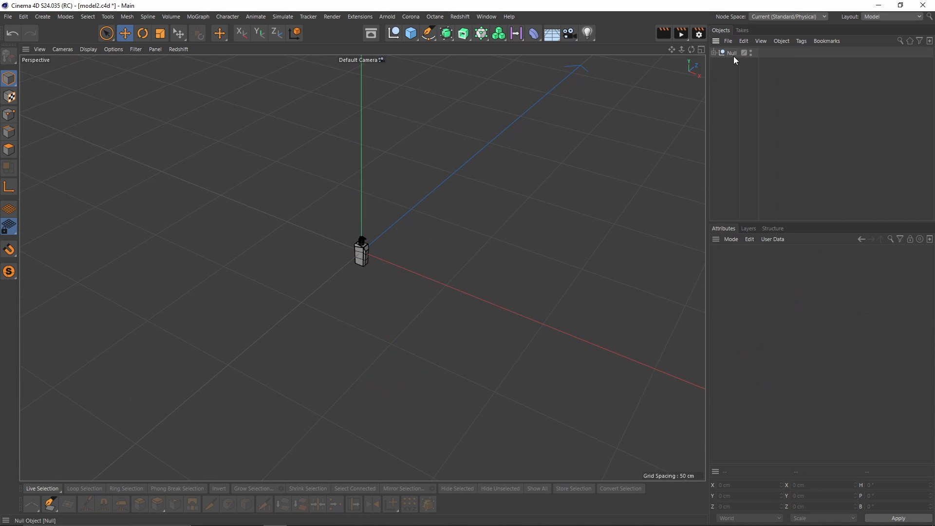
click(446, 33)
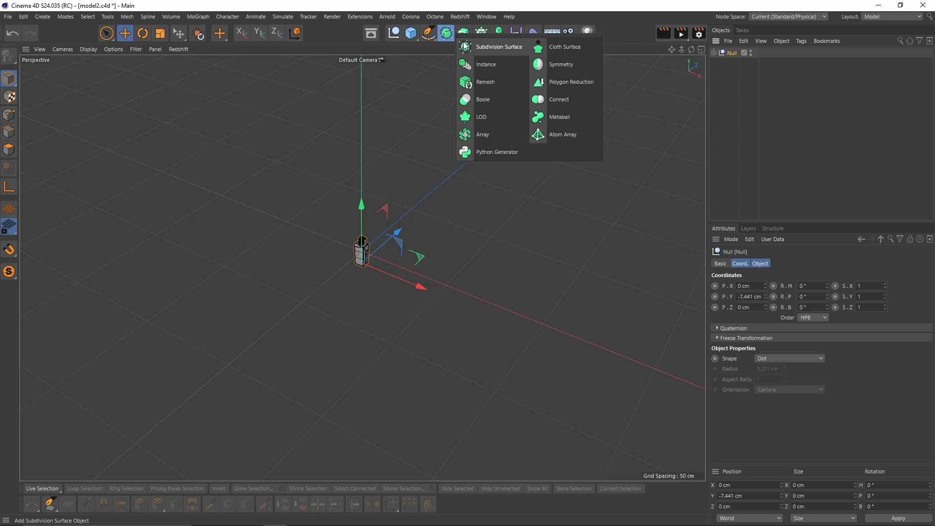
alt+click(489, 44)
scroll(398, 207, up, 5)
alt+drag(397, 207, 371, 321)
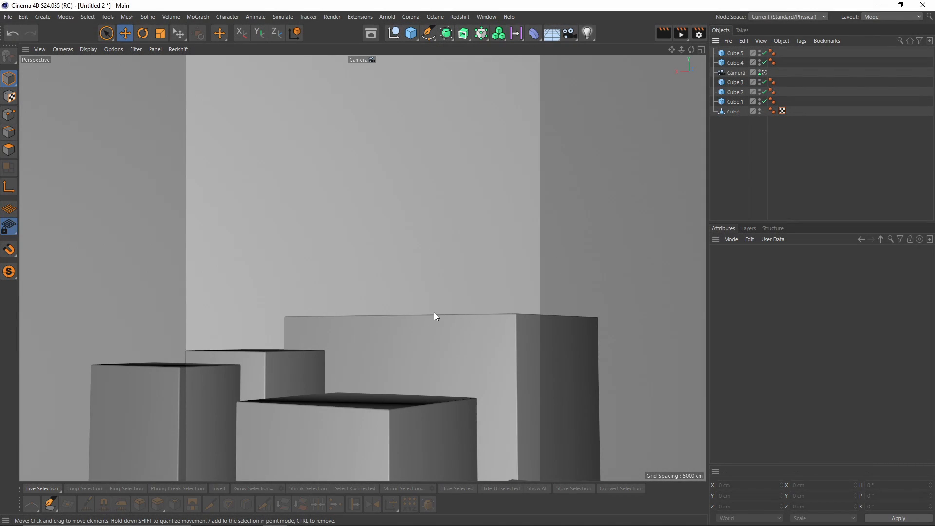
Examine the room, the scene camera and the pedestal cubes of the Untitled 2 project from outside the camera
click(764, 73)
alt+drag(413, 230, 419, 255)
alt+right_drag(418, 255, 451, 248)
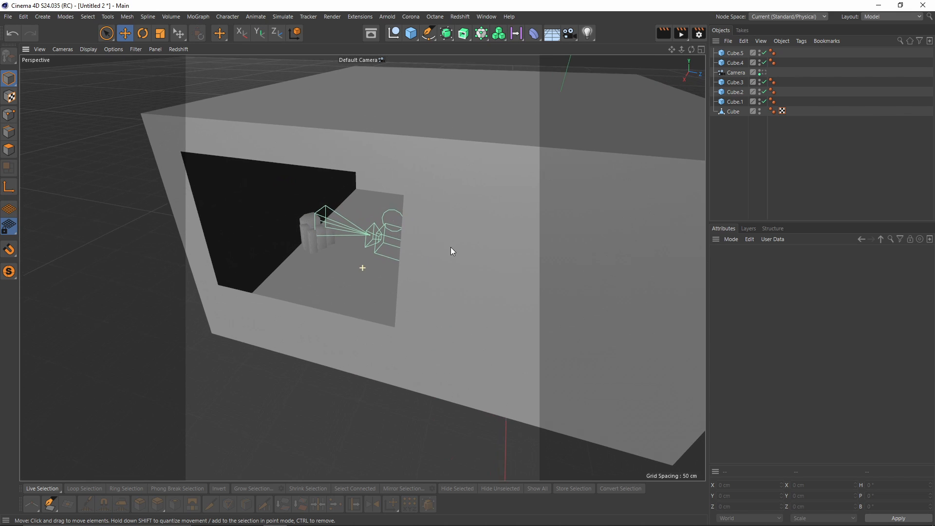
click(451, 246)
scroll(468, 141, down, 4)
alt+drag(451, 196, 486, 173)
alt+middle_drag(528, 83, 498, 146)
alt+drag(448, 234, 289, 268)
scroll(288, 268, up, 3)
alt+right_drag(345, 272, 403, 250)
alt+drag(403, 250, 313, 281)
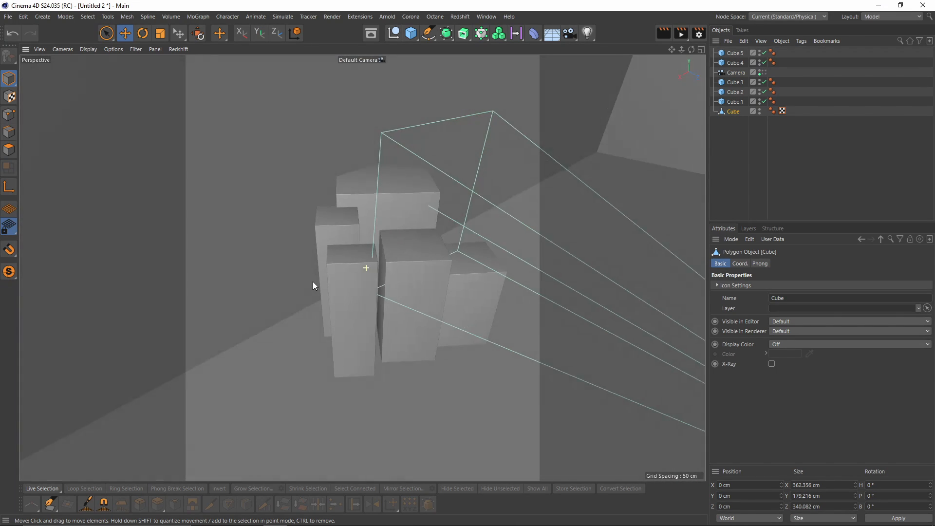
click(356, 278)
click(416, 273)
click(470, 264)
Look through the scene camera and review its focal length and the render output's width and height
click(763, 71)
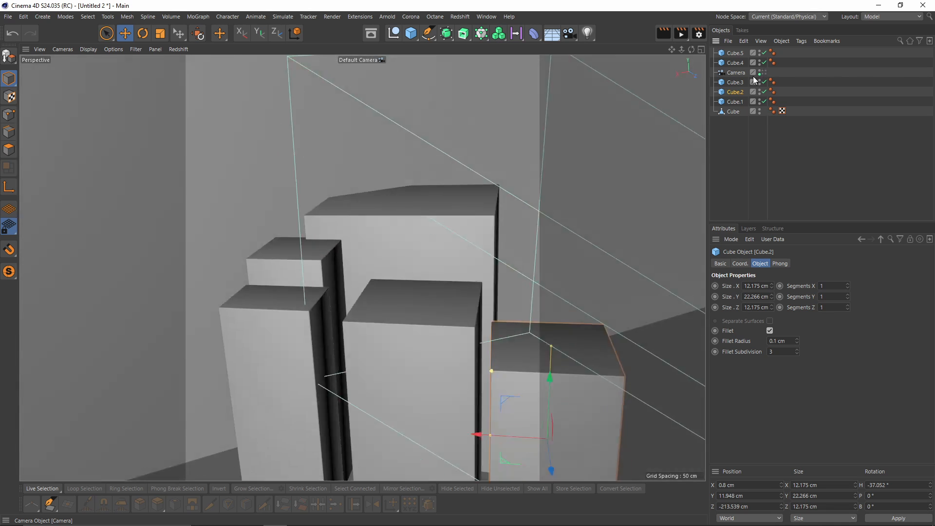
click(735, 72)
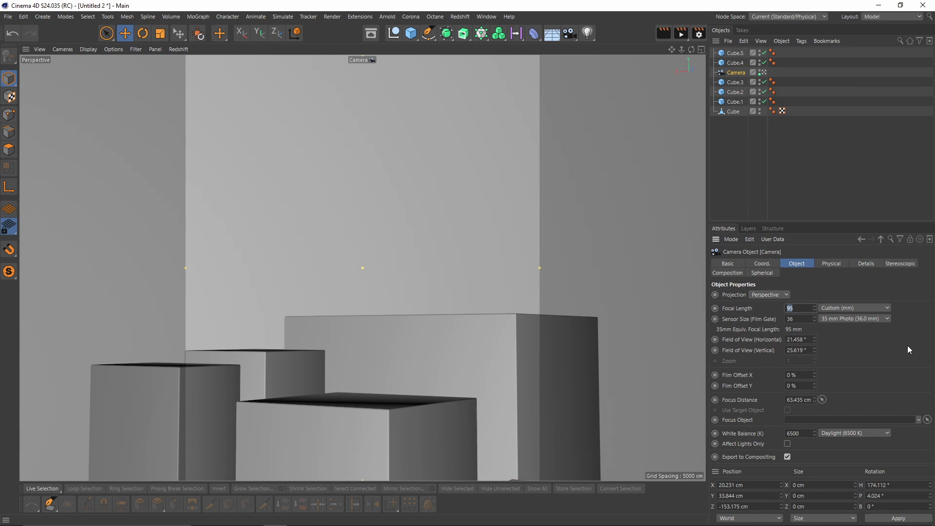
click(701, 34)
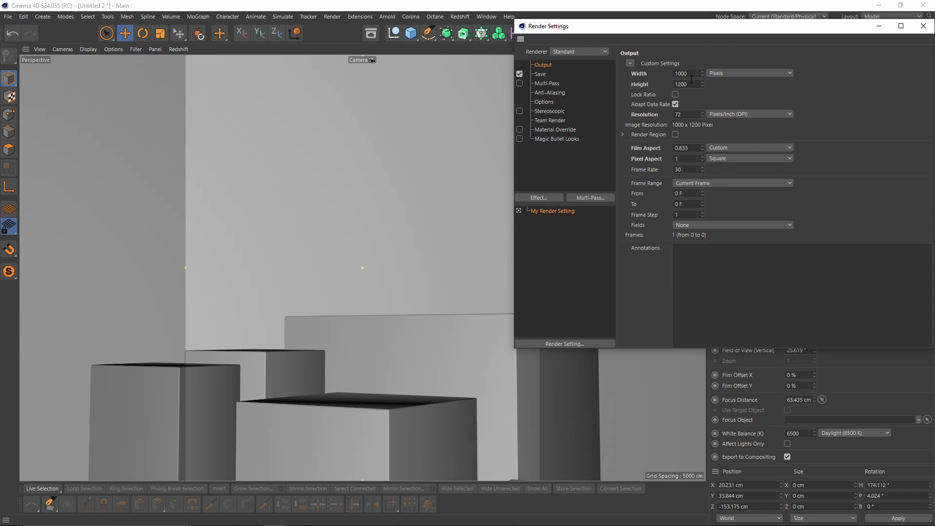
drag(691, 74, 665, 90)
click(837, 103)
drag(841, 25, 754, 35)
click(839, 39)
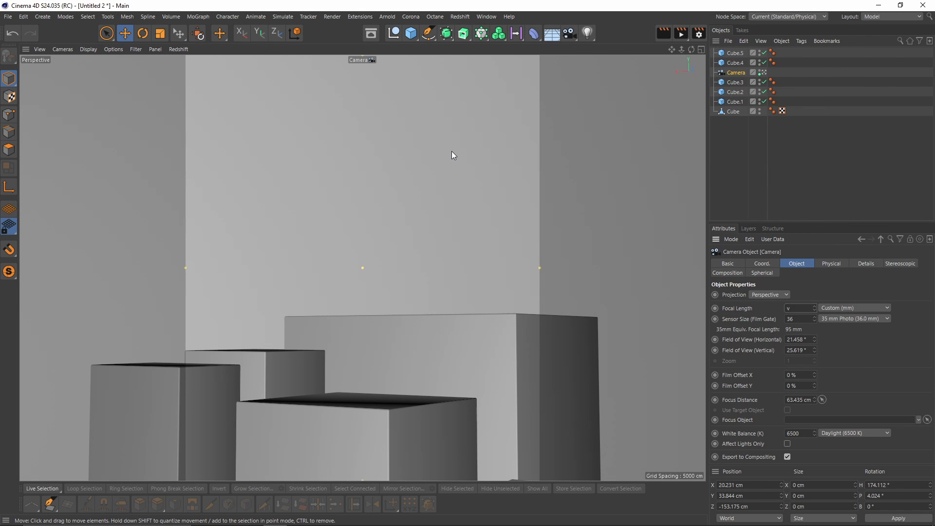
click(650, 124)
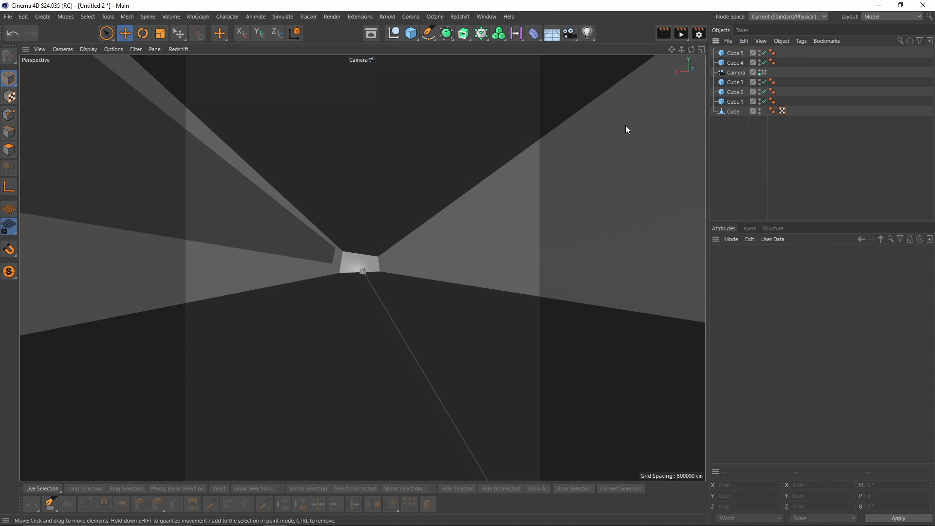
key(ctrl+z)
key(ctrl+z)
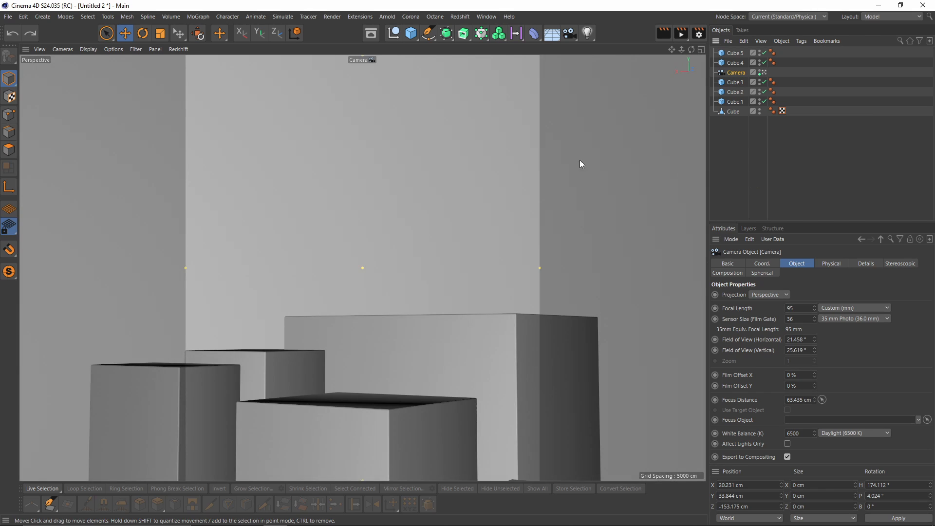
Copy the bottle's Subdivision Surface from model2.c4d and paste it into the Untitled 2 project
key(v)
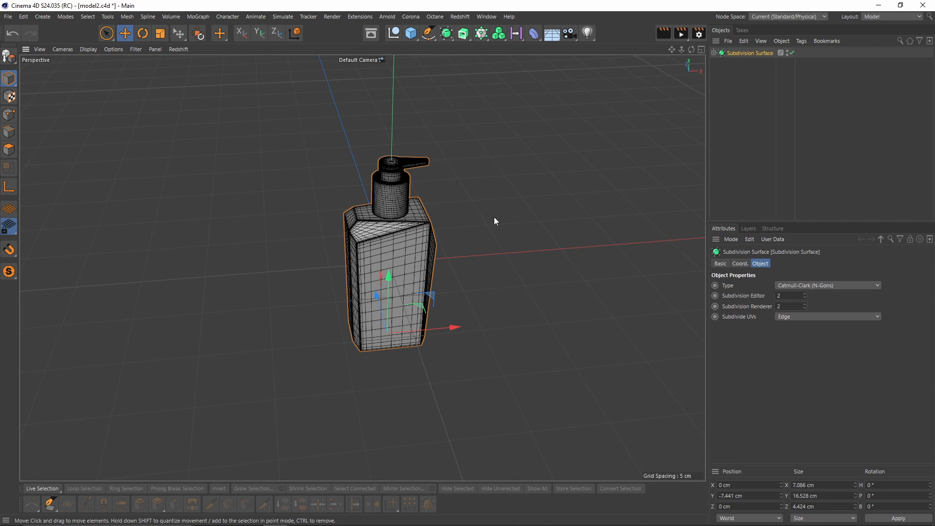
key(v)
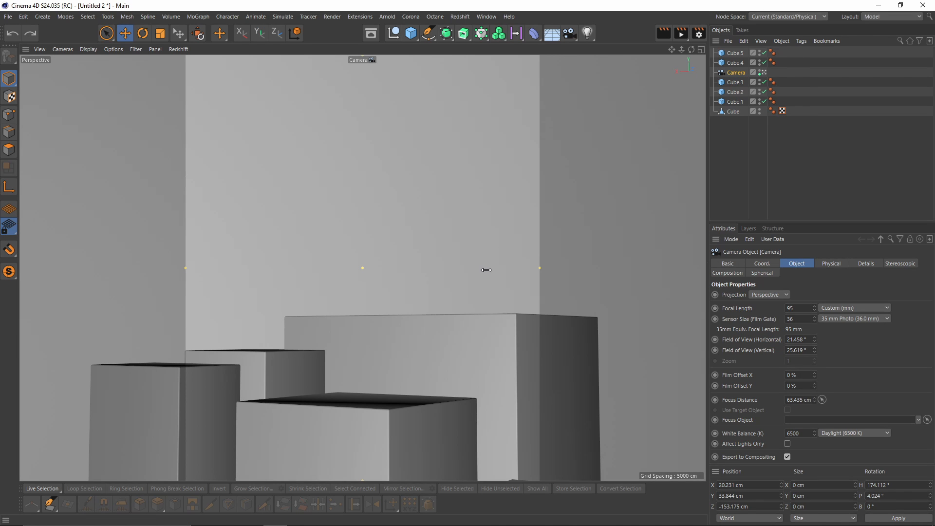
key(ctrl+v)
Place the bottle's null on top of the front middle pedestal cube with the Place tool, working from outside the scene camera
click(790, 82)
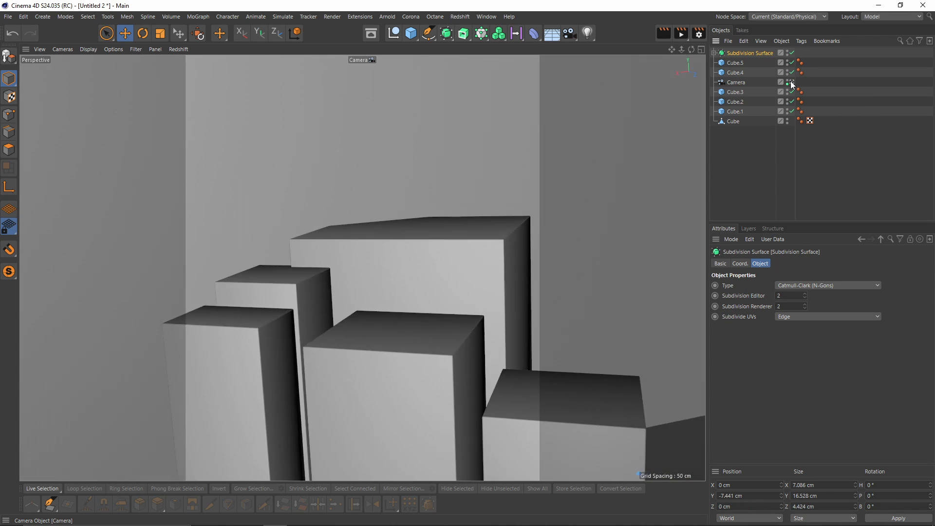
scroll(392, 261, down, 8)
alt+drag(392, 261, 325, 251)
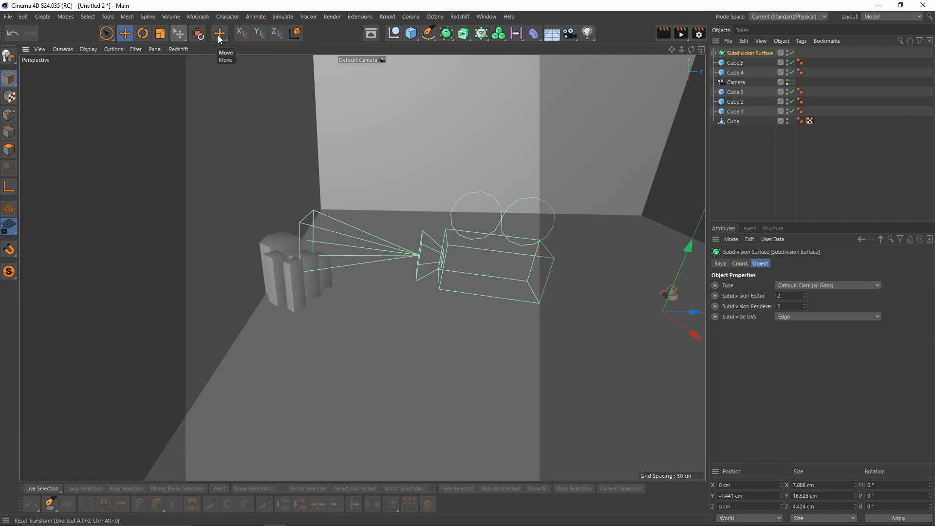
click(180, 34)
scroll(316, 250, up, 5)
scroll(308, 267, down, 5)
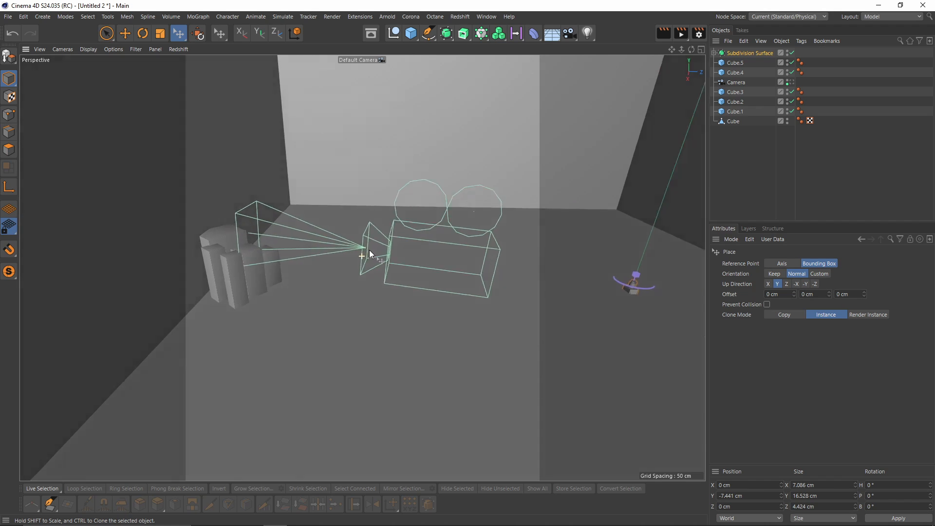
click(714, 53)
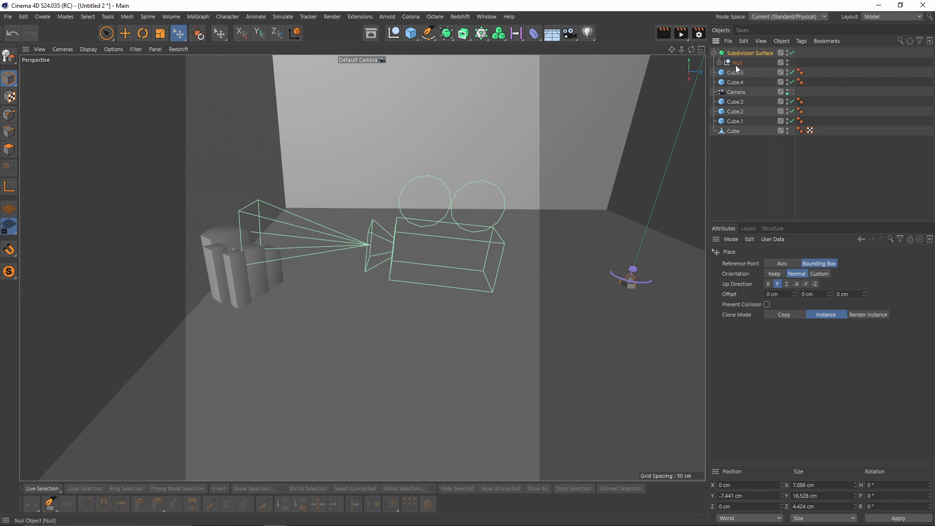
click(735, 63)
click(748, 53)
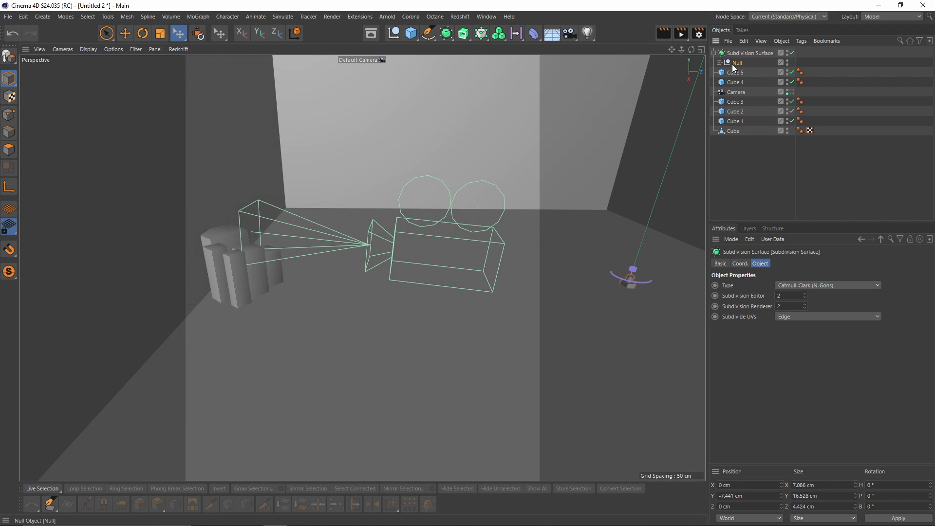
click(736, 63)
scroll(246, 244, up, 4)
alt+drag(246, 245, 290, 235)
scroll(300, 241, up, 3)
click(352, 258)
scroll(370, 239, up, 2)
scroll(328, 233, up, 3)
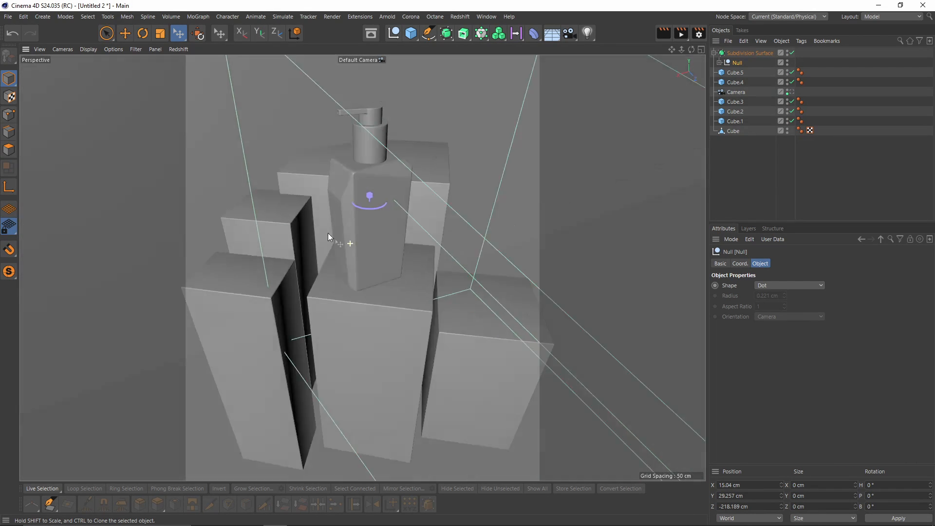
alt+drag(361, 267, 349, 238)
Look through the scene camera and slide the bottle's null about 0.7 cm along the X axis on its pedestal
click(790, 92)
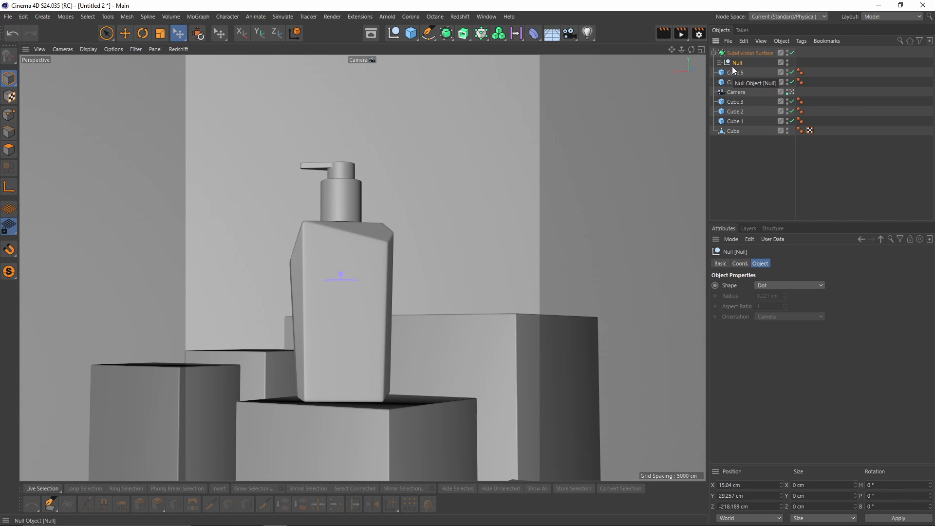
key(e)
drag(285, 414, 284, 401)
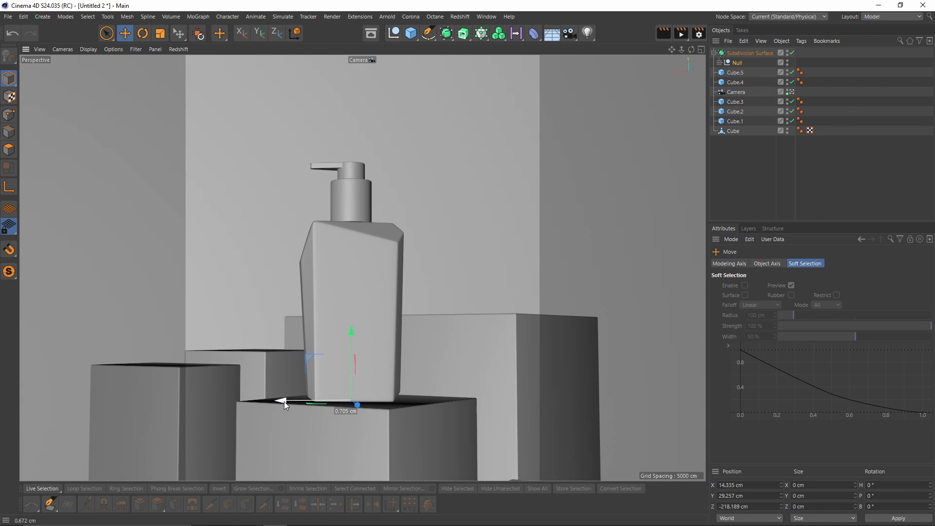
Switch to the Standard layout and start a live render in the Octane Live Viewer, docked beside the viewport
click(879, 16)
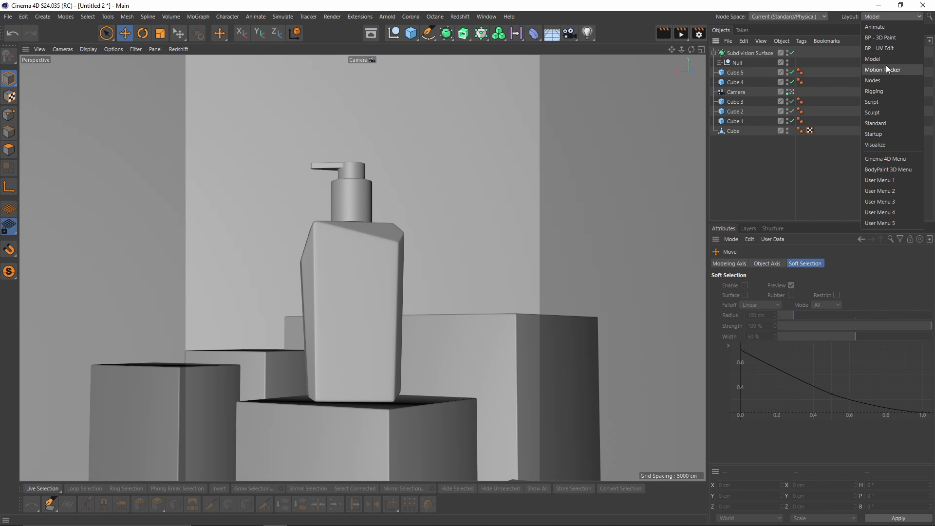
click(885, 123)
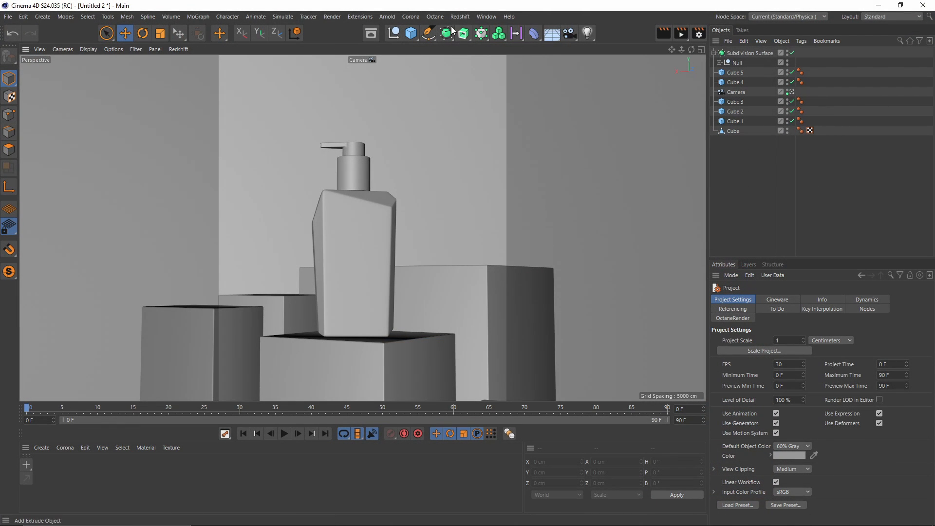
click(435, 17)
click(451, 43)
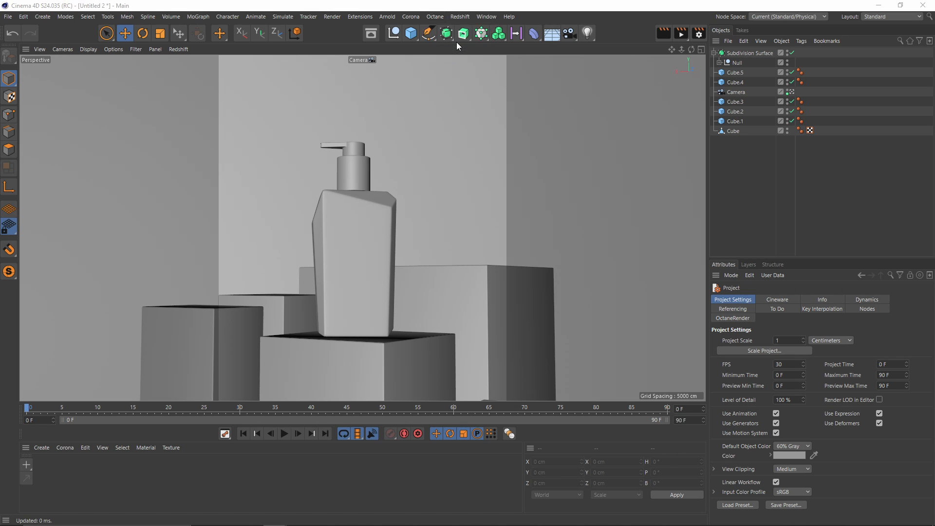
drag(431, 16, 385, 169)
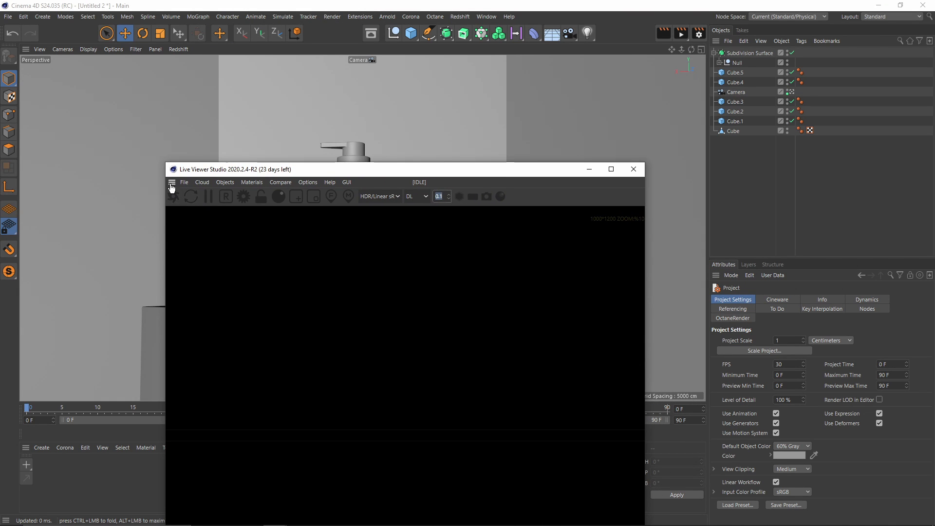
drag(703, 115, 703, 115)
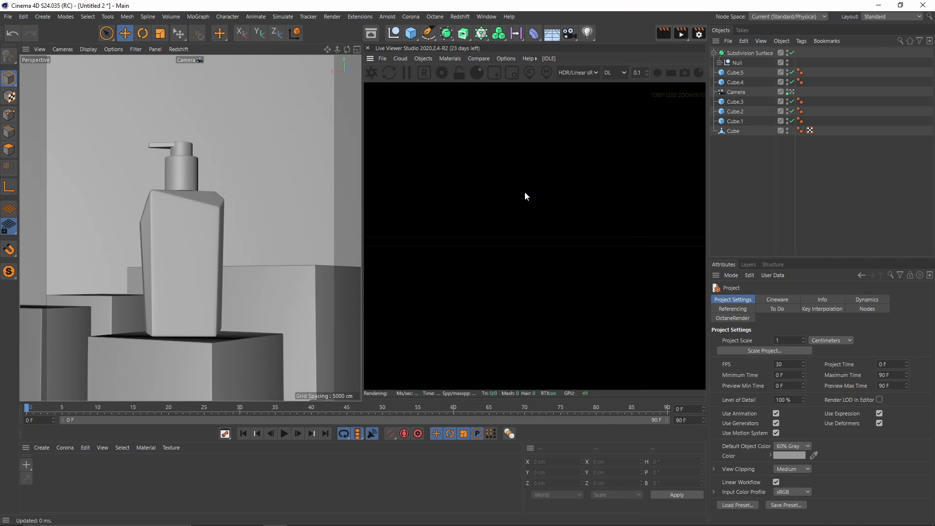
click(371, 72)
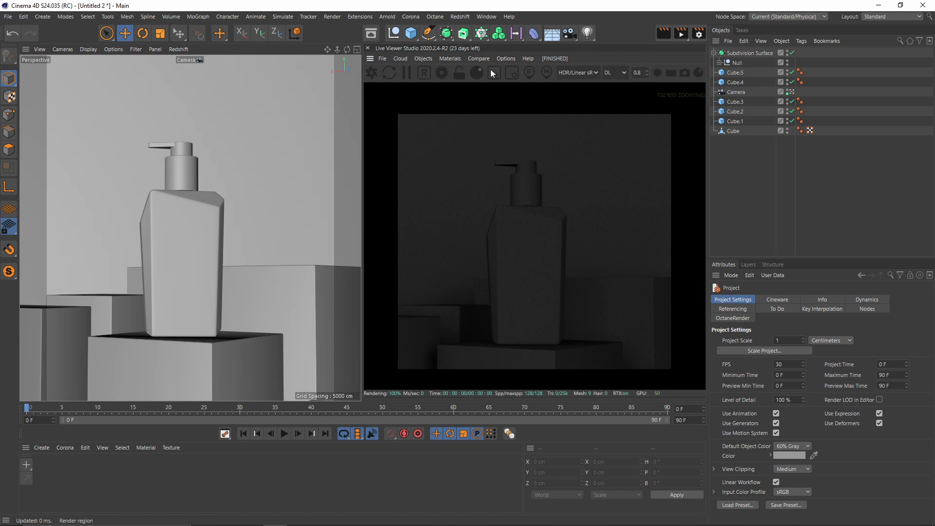
Change the Octane kernel from direct lighting to Pathtracing with 256 max samples
click(443, 73)
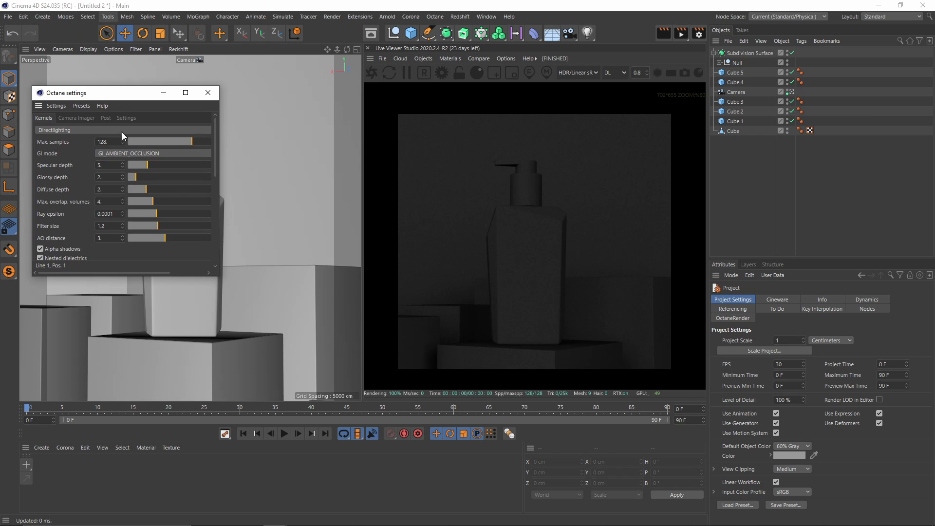
click(72, 131)
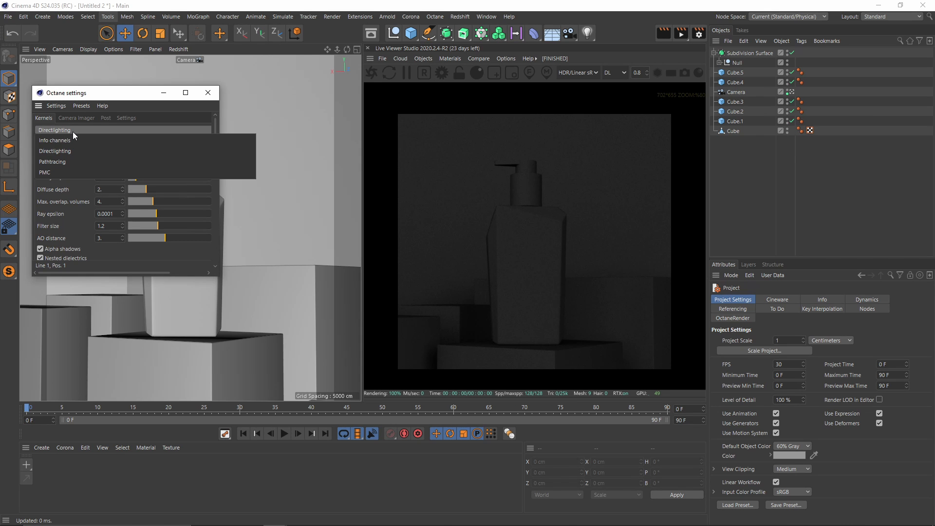
click(74, 162)
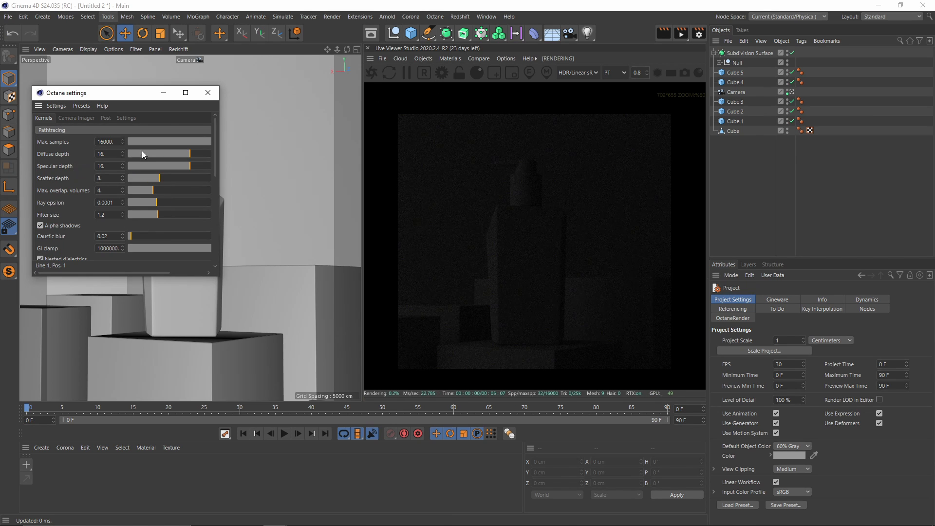
text(256)
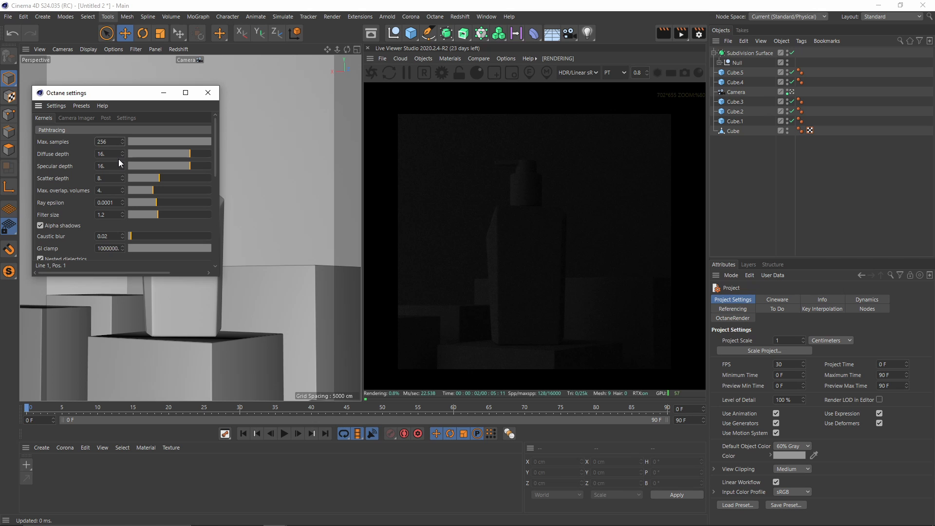
Set the Pathtracing kernel's diffuse depth and specular depth to 6 and its GI clamp to 10
drag(113, 155, 93, 156)
text(6)
key(Tab)
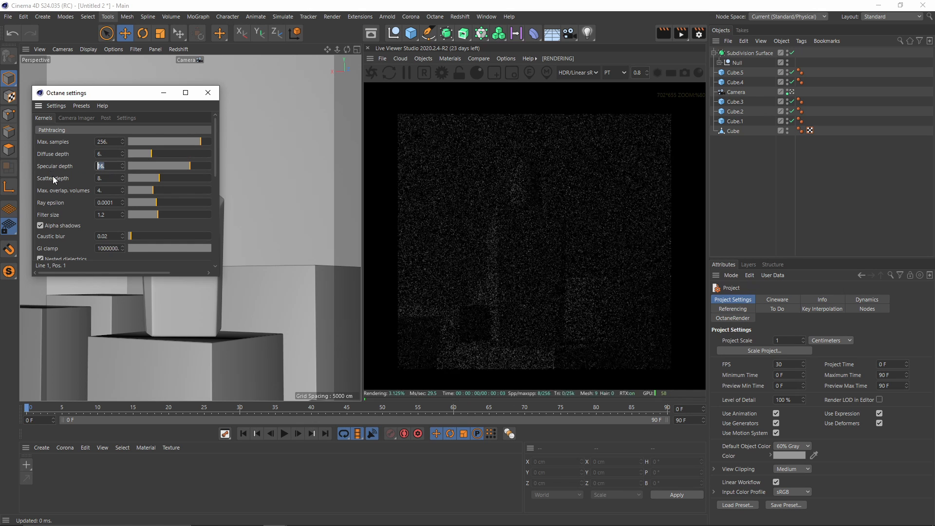
text(6)
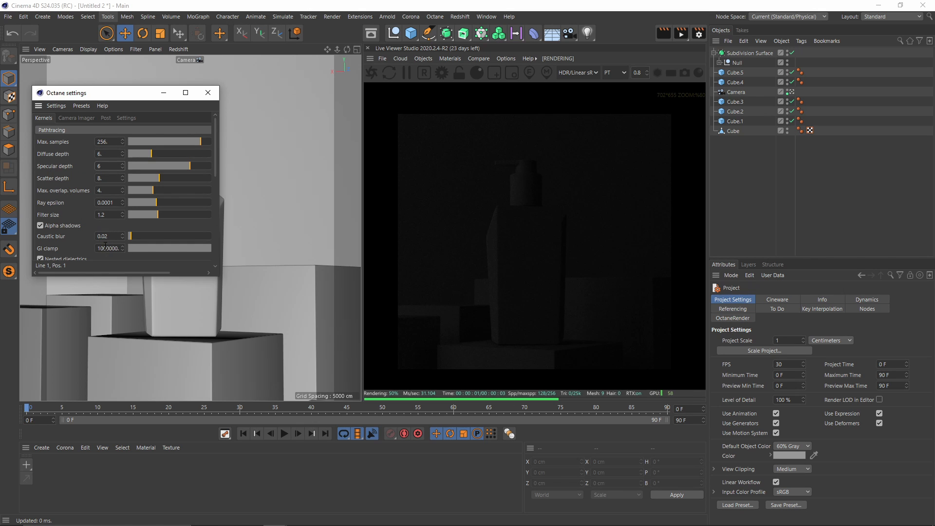
drag(119, 248, 88, 248)
text(10)
key(Return)
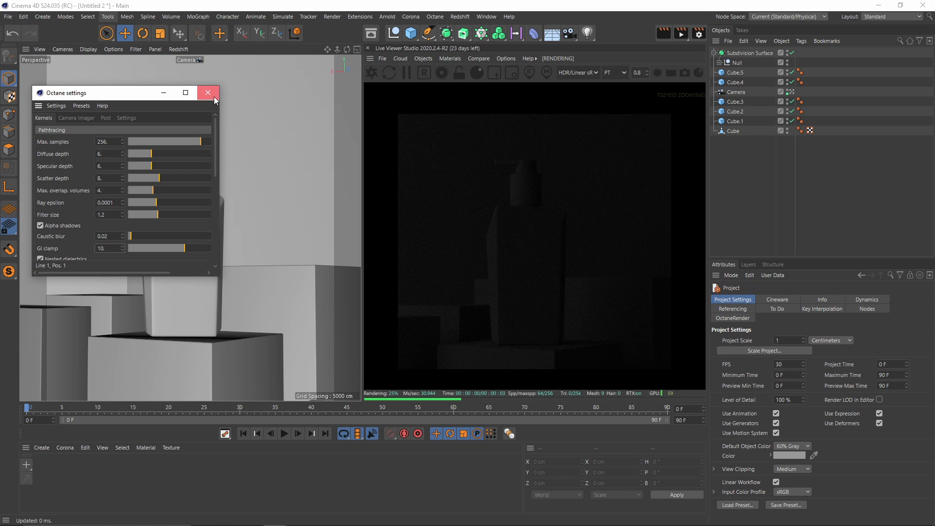
click(209, 93)
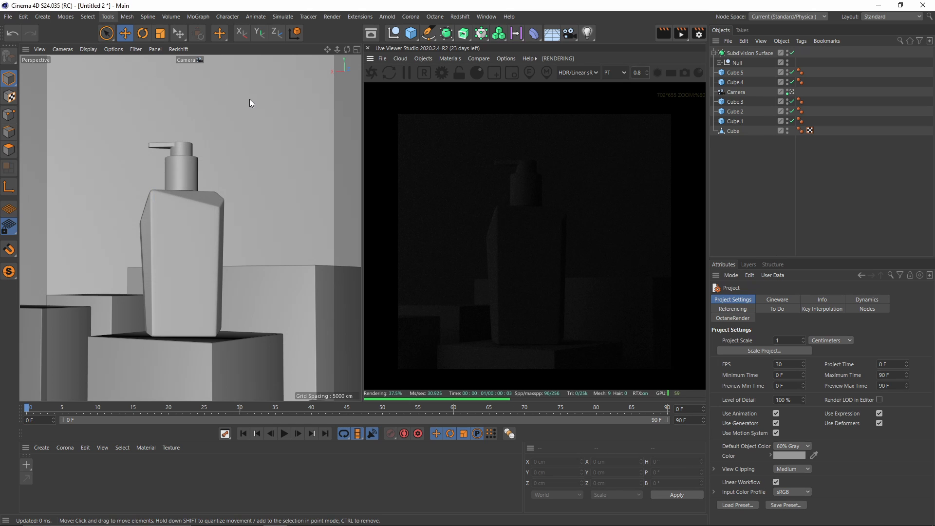
Add an Octane Arealight, move it outside the room's positive X side and rotate it to a 90° heading
click(433, 58)
mouse_move(438, 101)
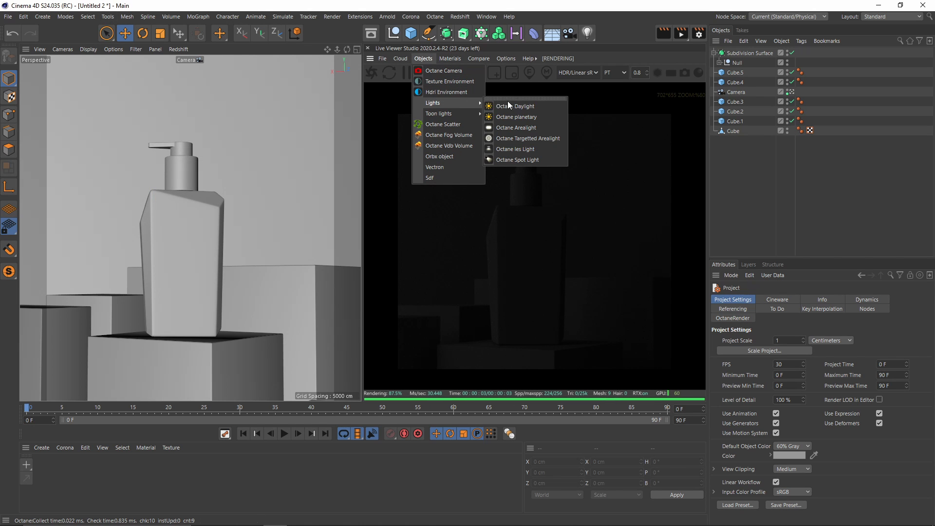
click(531, 128)
middle_click(283, 179)
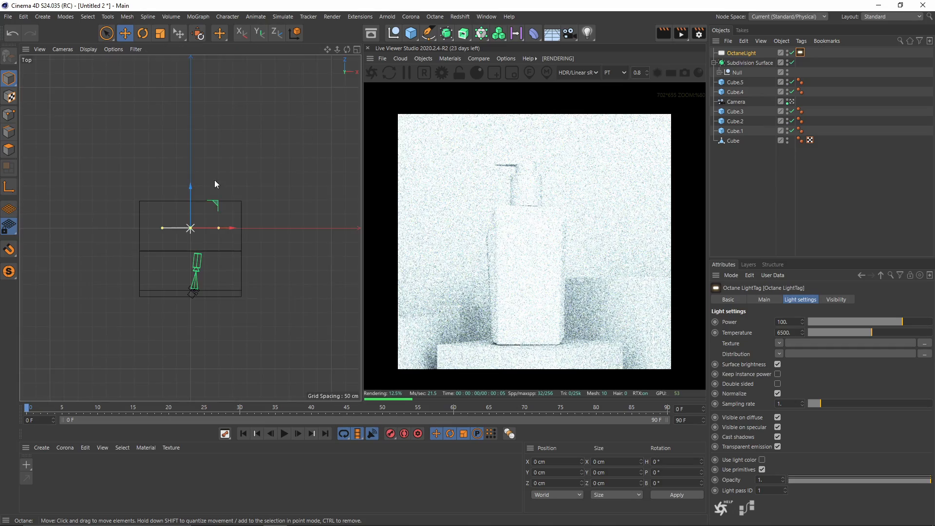
alt+middle_drag(215, 184, 250, 155)
drag(260, 201, 305, 203)
key(r)
Move the area light close to the room's side wall, at about X 197 cm and Z -161 cm
key(e)
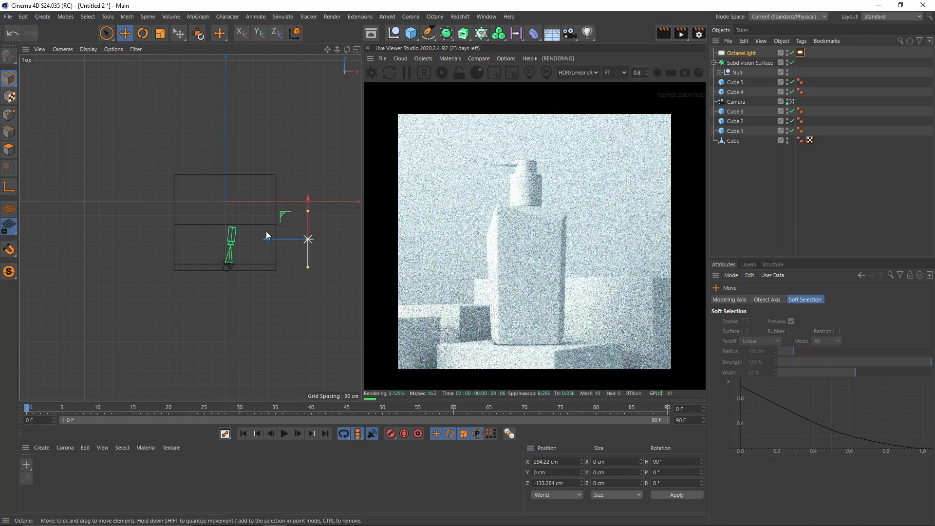
drag(273, 238, 246, 236)
drag(280, 198, 280, 205)
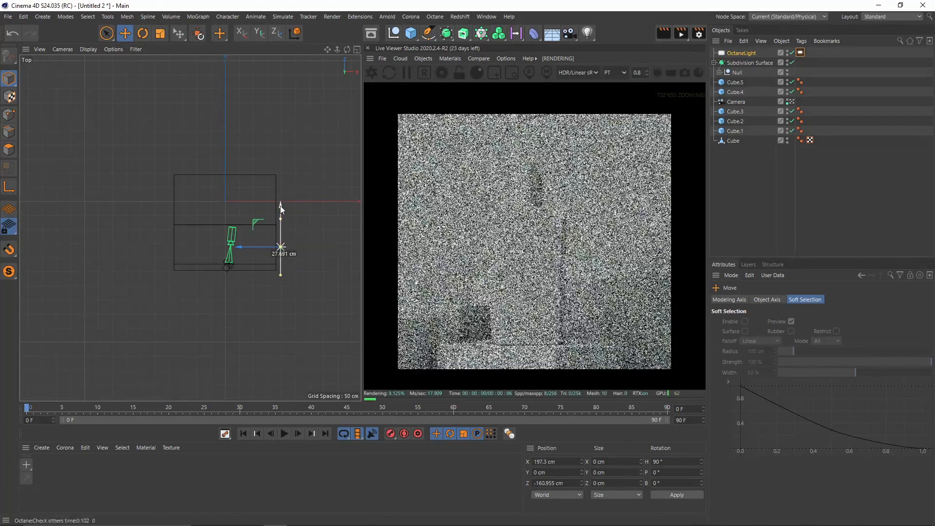
middle_click(217, 180)
middle_click(151, 153)
Set the power of the Octane area light to 20
click(800, 52)
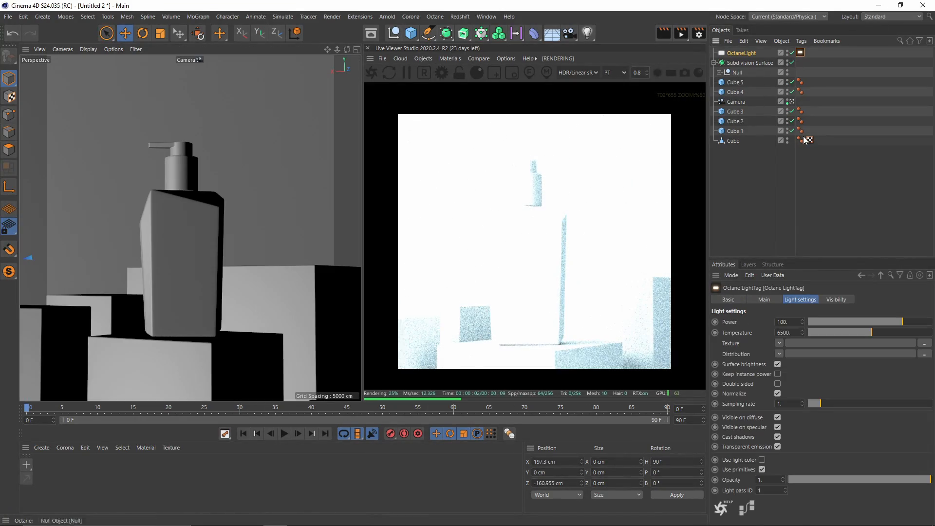
text(25)
key(Return)
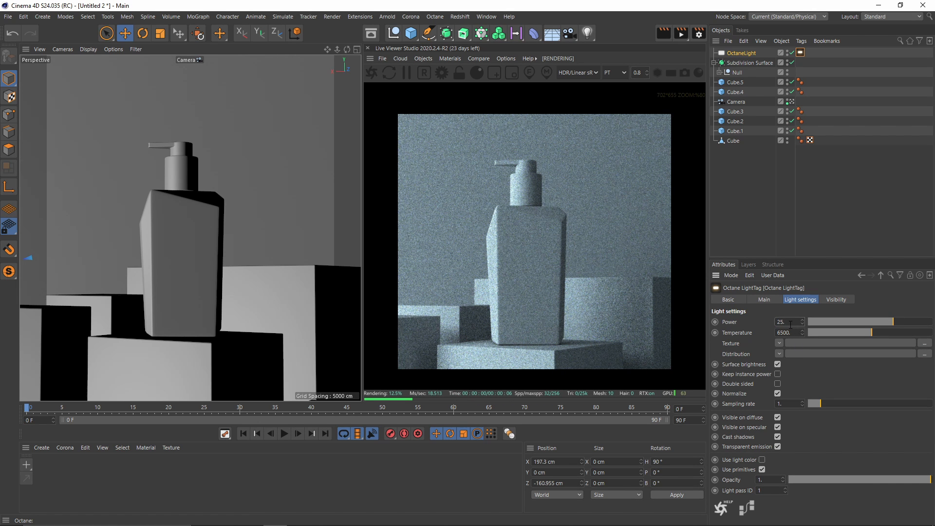
text(20)
key(Return)
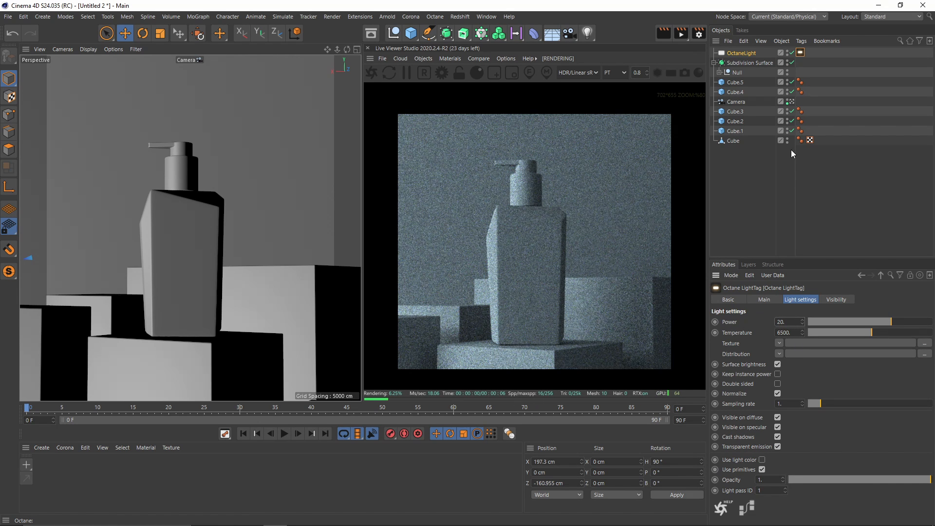
Add an OctaneCameraTag to the scene camera
right_click(740, 102)
mouse_move(795, 45)
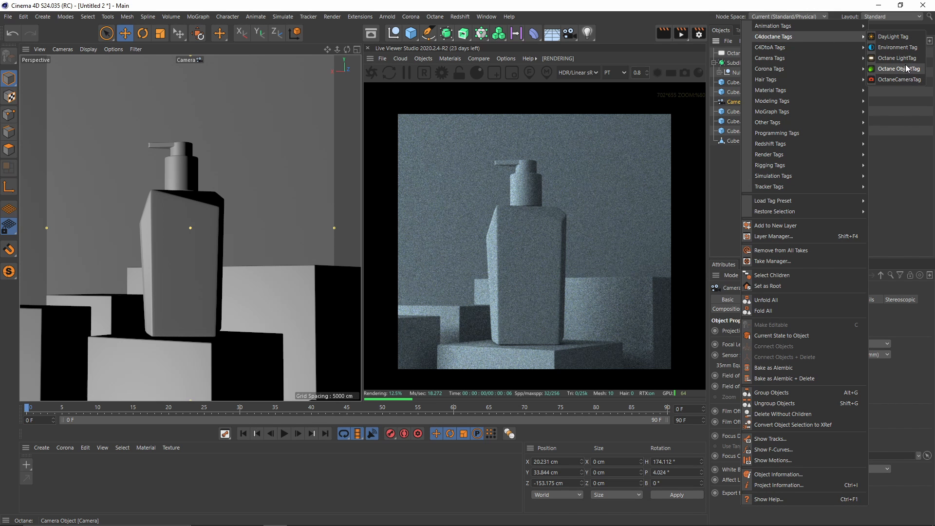
click(900, 79)
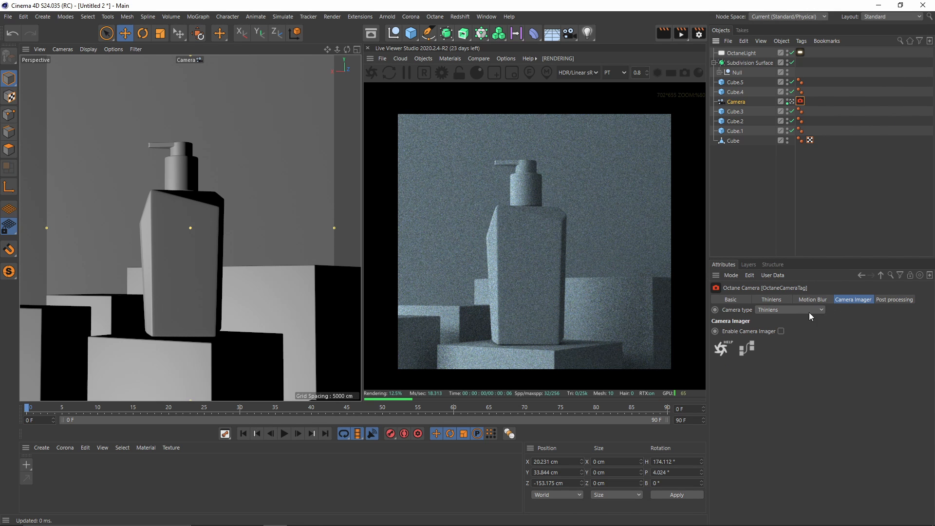
Enable the Camera Imager in the Octane camera tag and set its exposure to 1.5
click(781, 331)
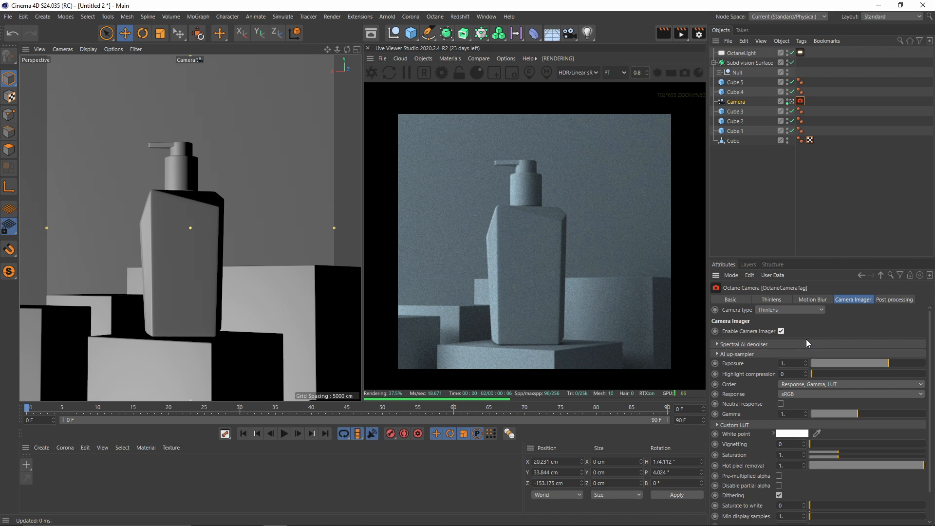
click(784, 363)
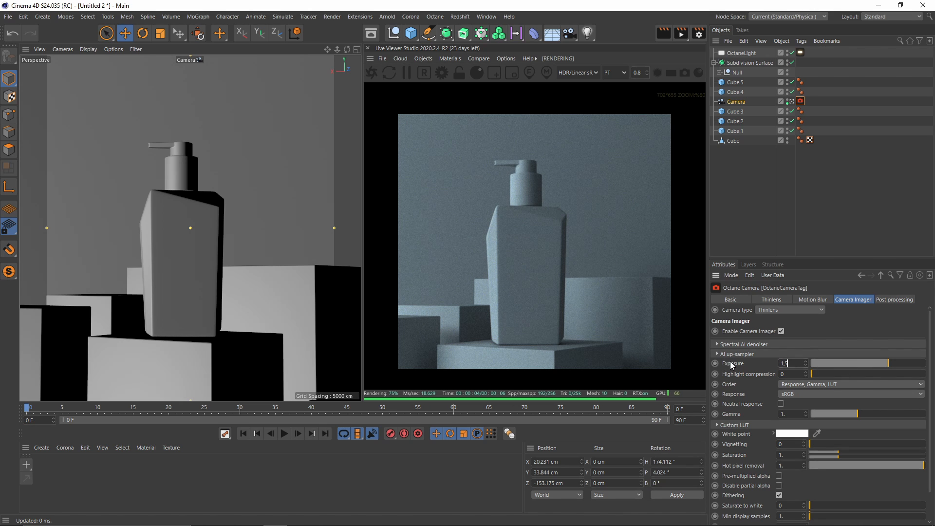
text(1,5)
key(Return)
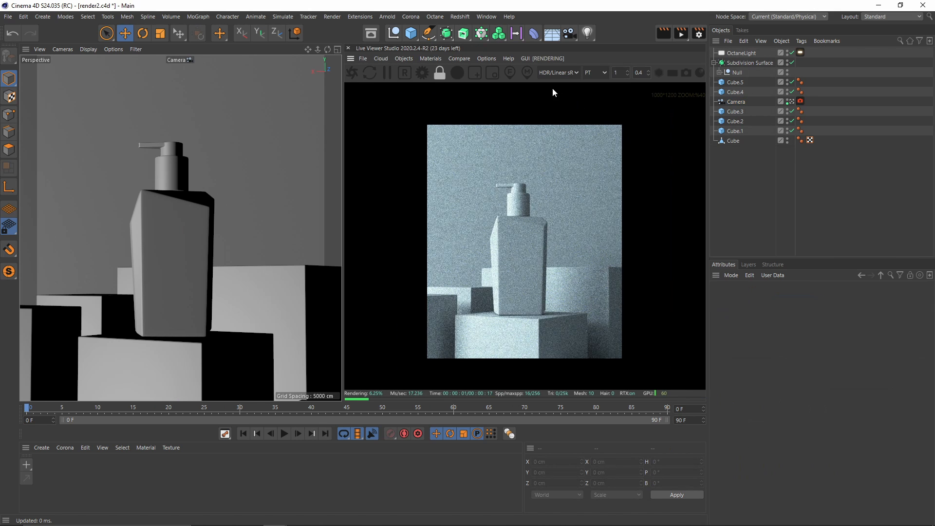
Change the live viewer's colour space to HDR/sRGB
click(547, 74)
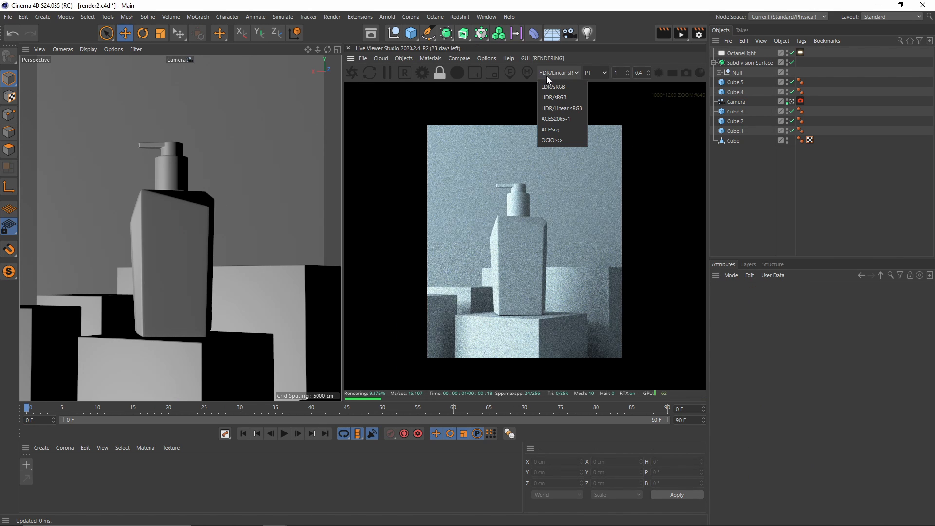
click(564, 98)
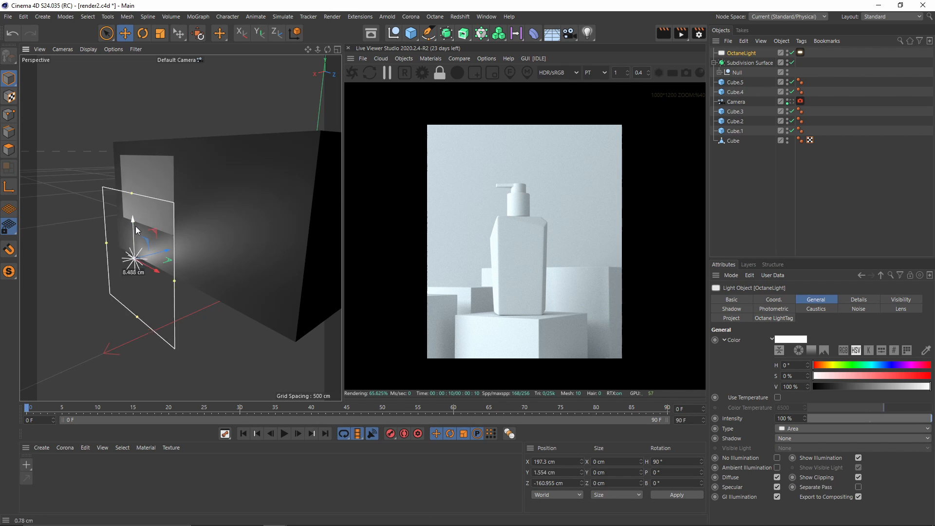
Move the area light to about Y 94 cm and Z -183 cm, return to the camera view and restart the live render
scroll(135, 226, down, 3)
drag(234, 242, 210, 235)
alt+drag(210, 235, 194, 208)
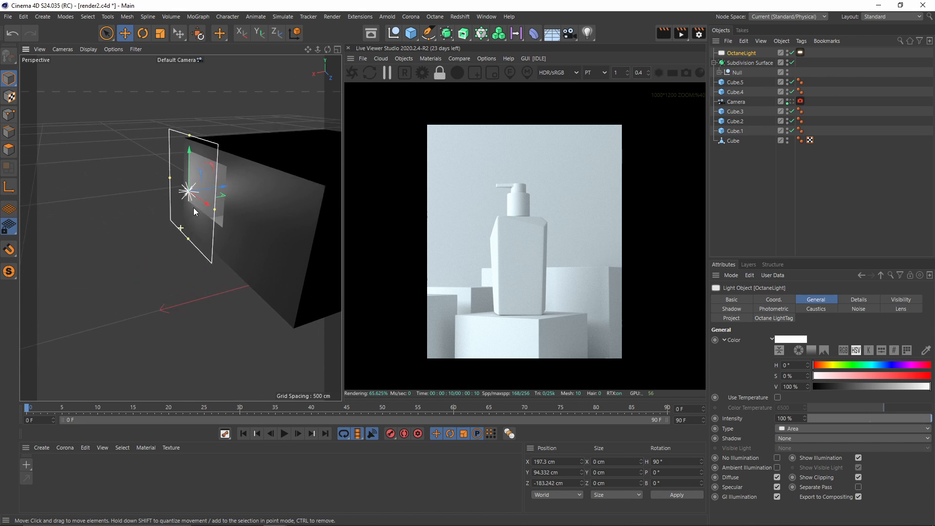
click(791, 101)
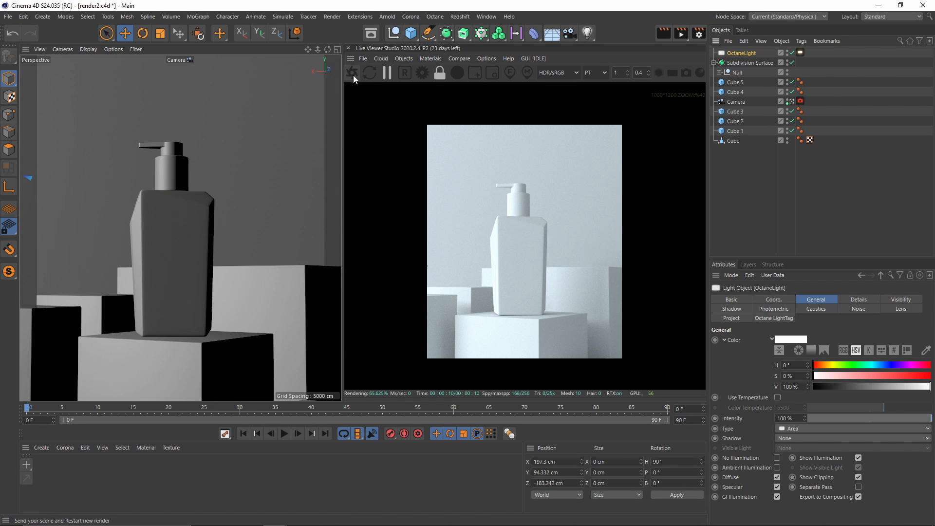
click(352, 75)
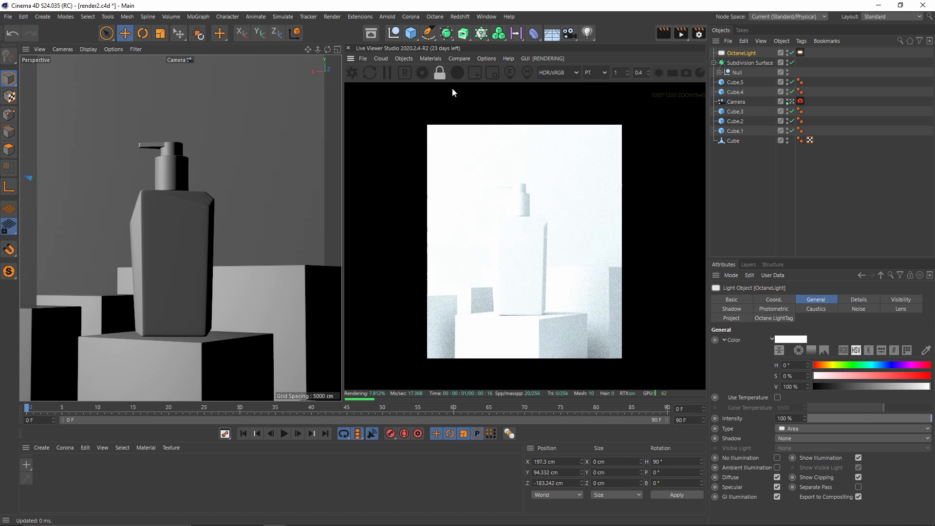
click(440, 73)
scroll(545, 200, up, 5)
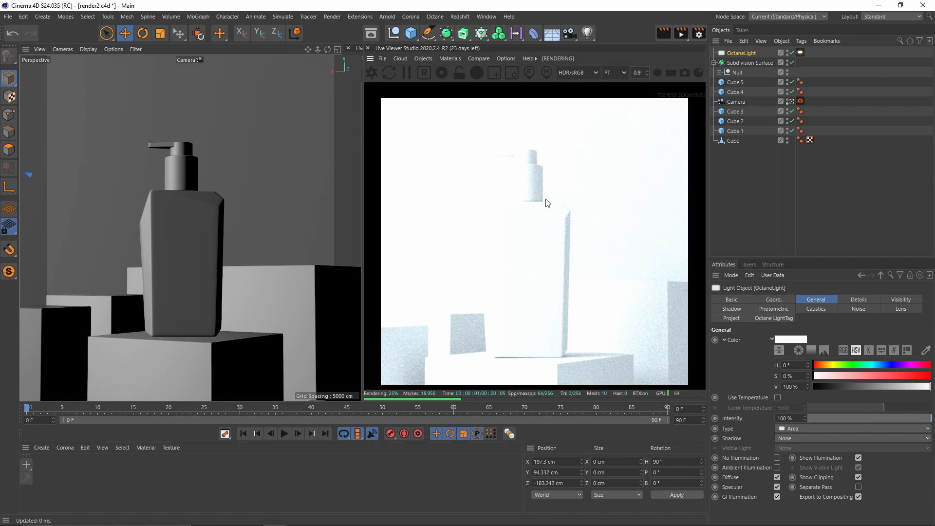
scroll(547, 203, down, 2)
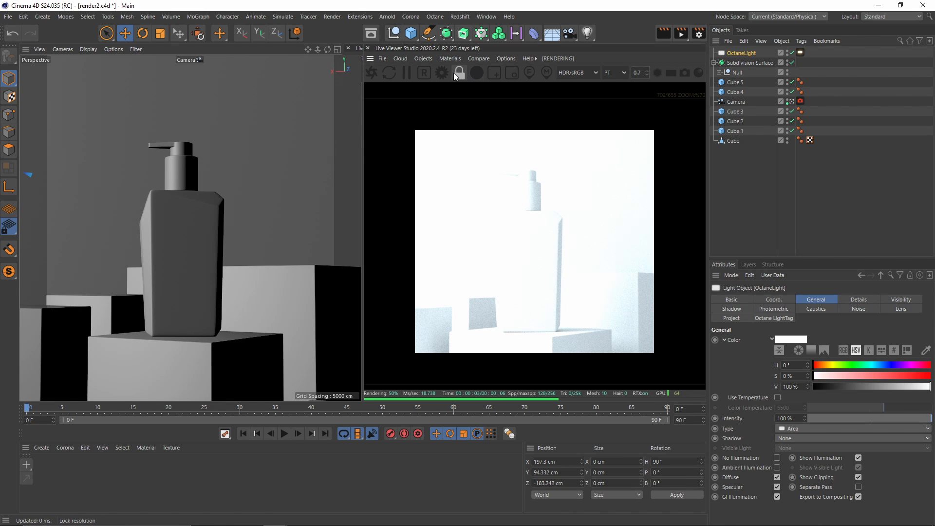
click(454, 72)
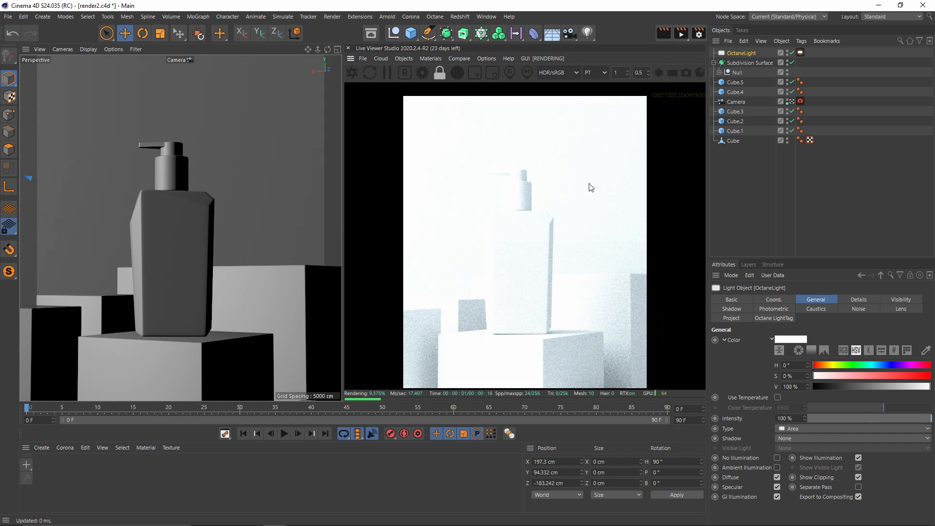
Raise the highlight compression in the camera's Octane tag to about 0.91 and pause the live render
click(799, 52)
click(800, 100)
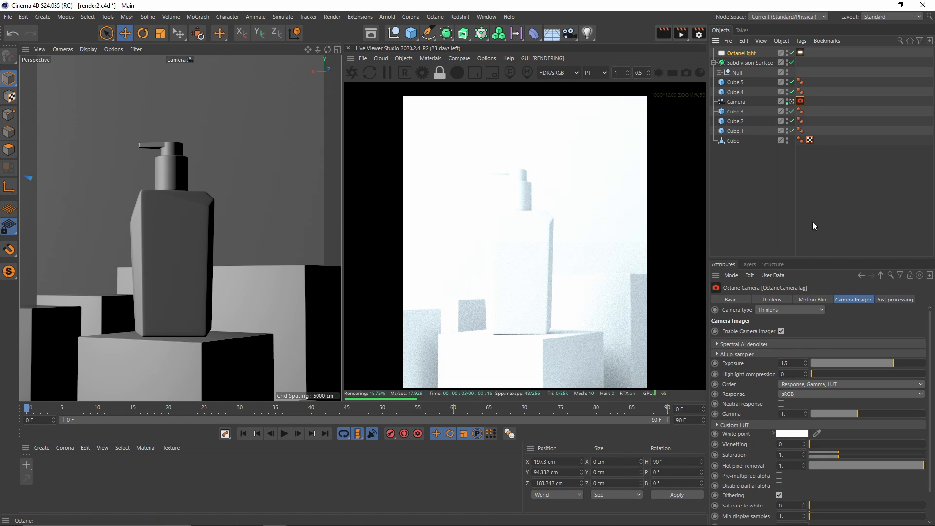
drag(821, 373, 913, 374)
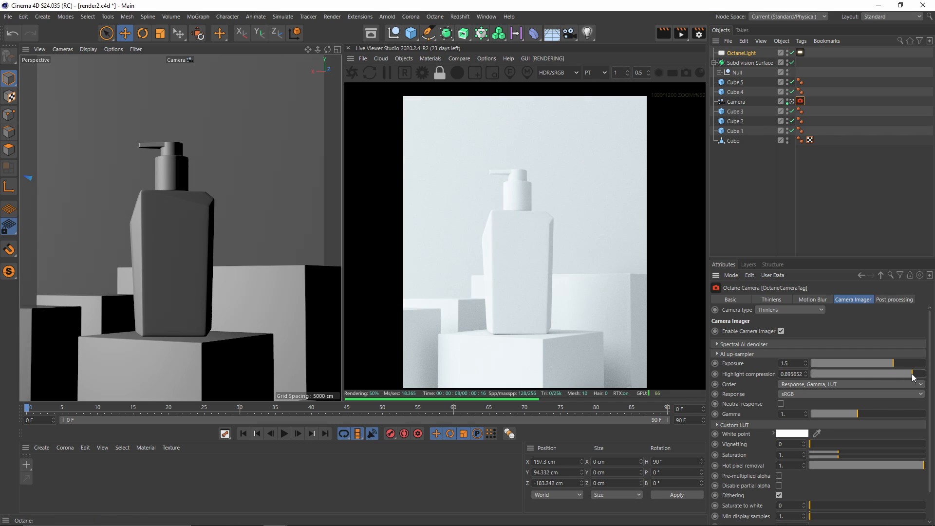
click(393, 77)
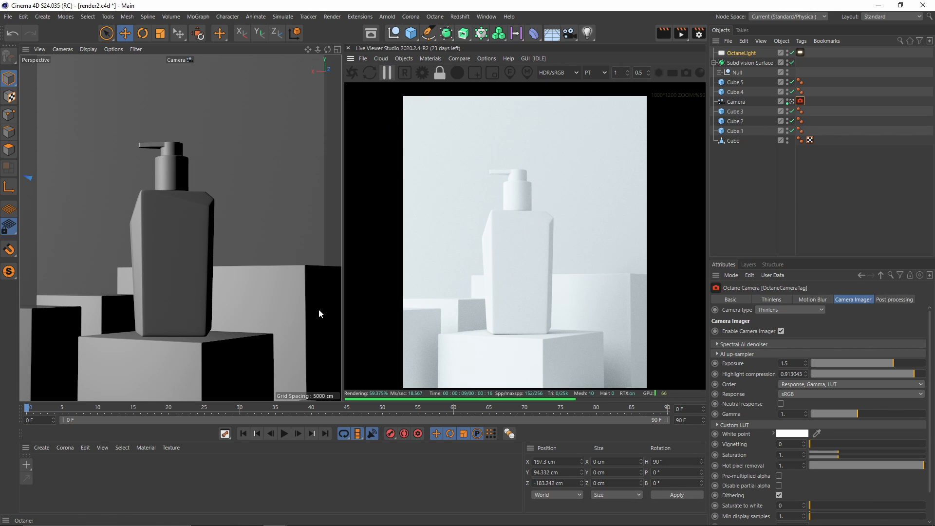
Create a standard Octane Material
click(42, 446)
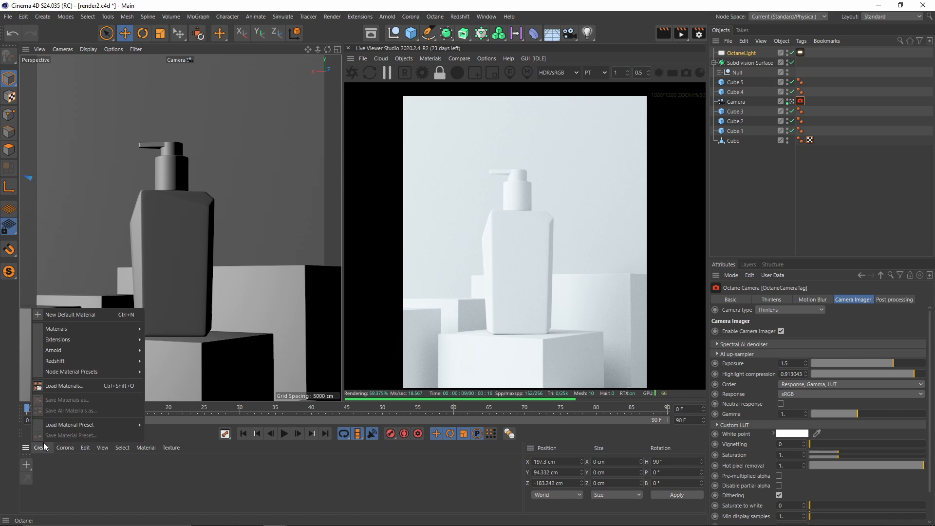
click(128, 501)
click(41, 447)
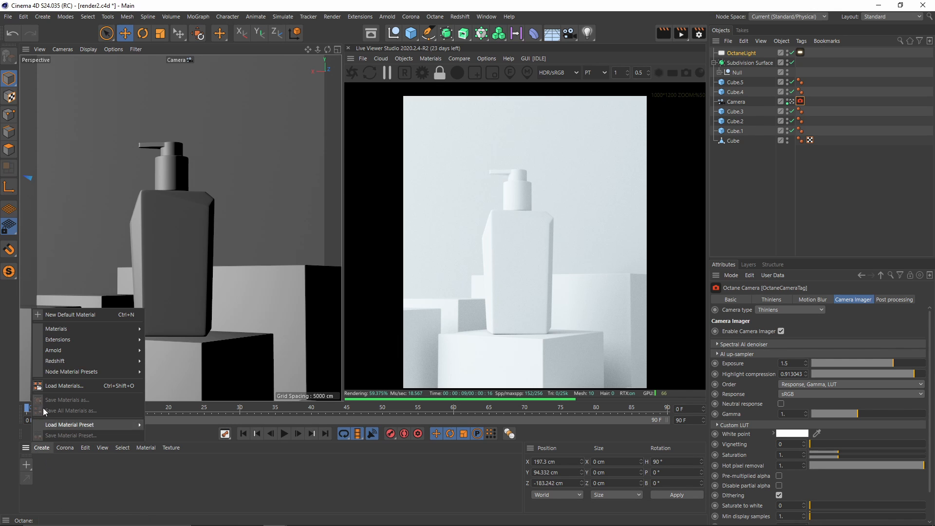
mouse_move(56, 343)
mouse_move(194, 339)
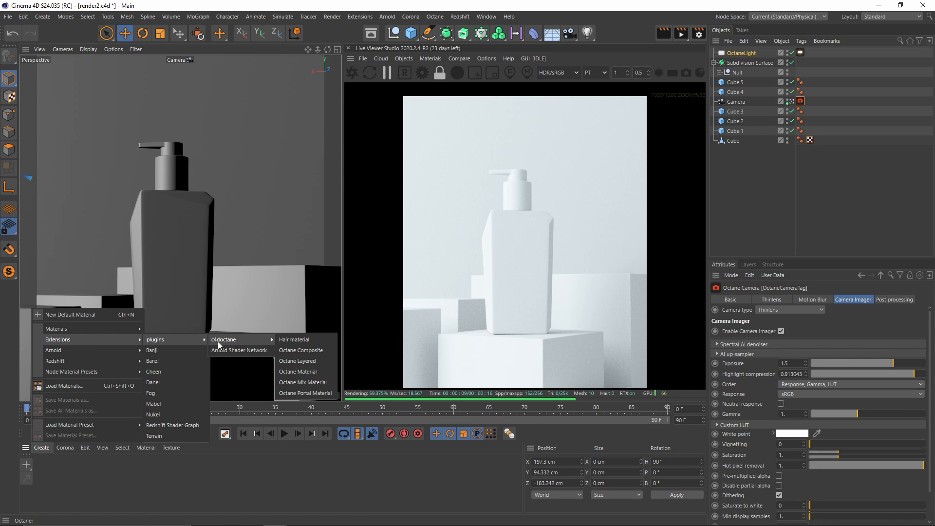
click(305, 371)
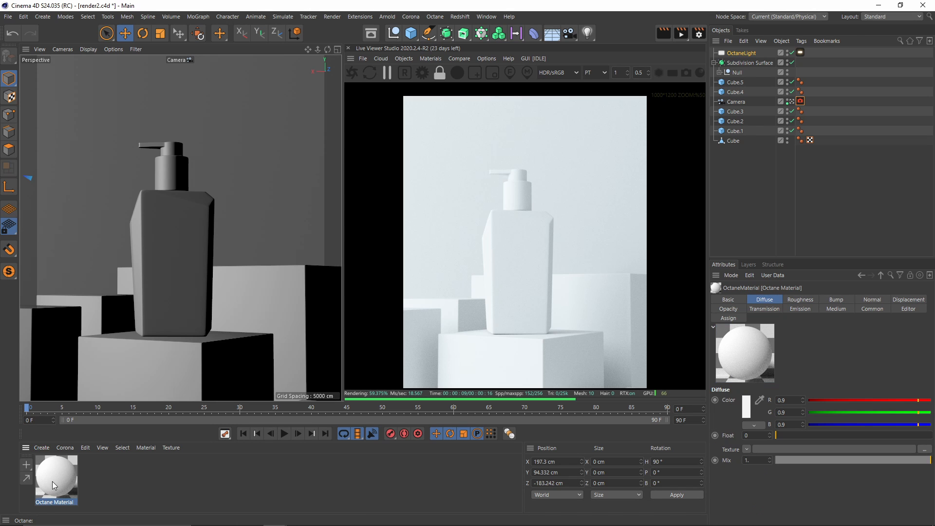
Set the diffuse colour of the Octane material to RGB 216, 212, 201
double_click(61, 478)
drag(240, 142, 519, 127)
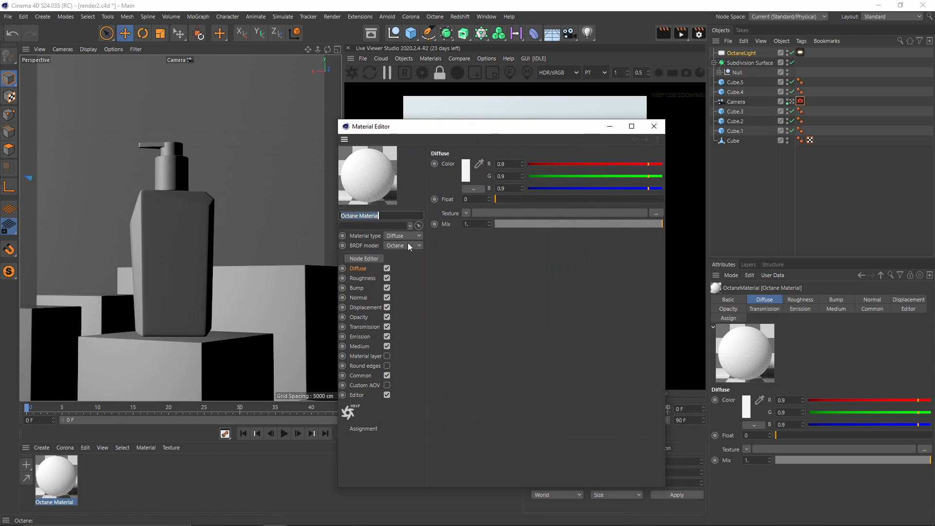
drag(436, 129, 301, 146)
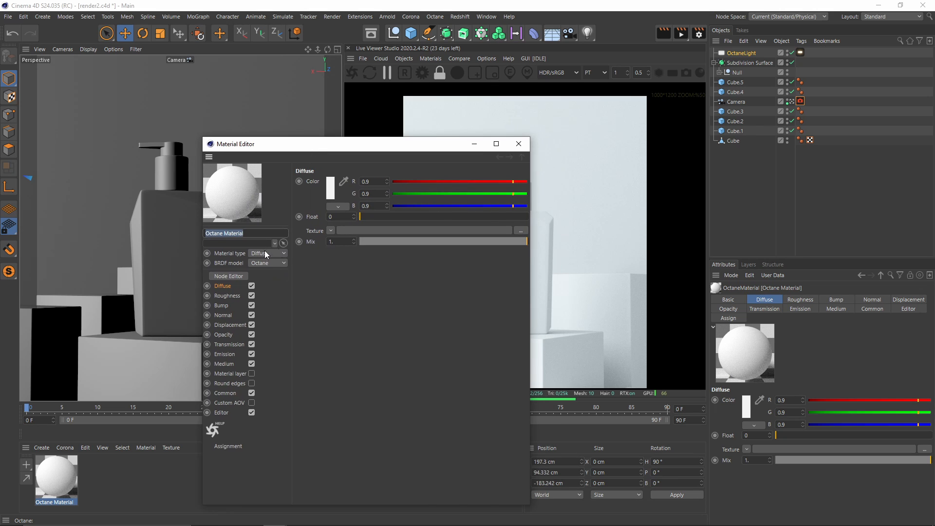
click(297, 244)
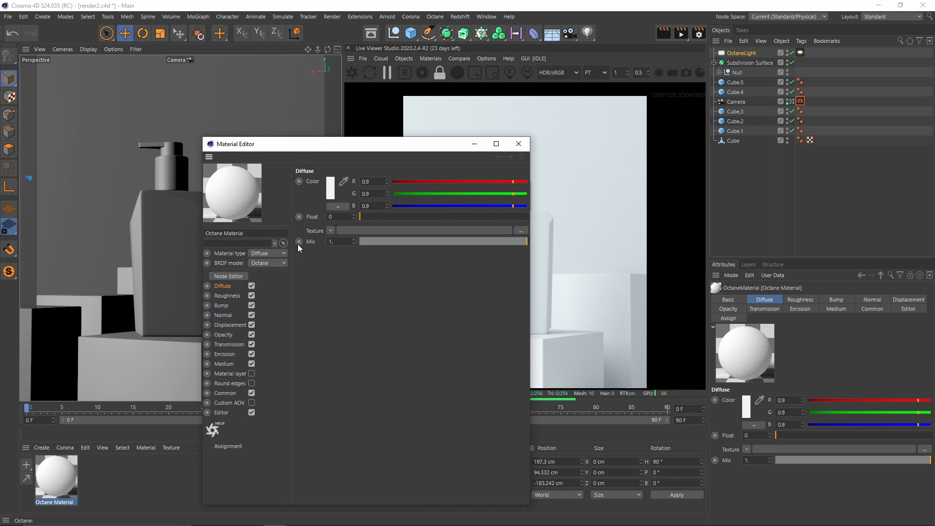
click(332, 192)
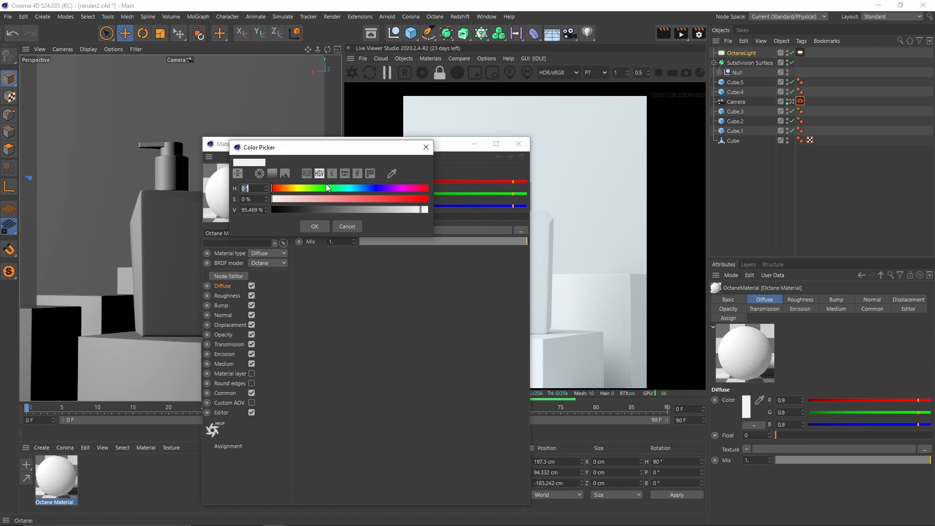
click(306, 174)
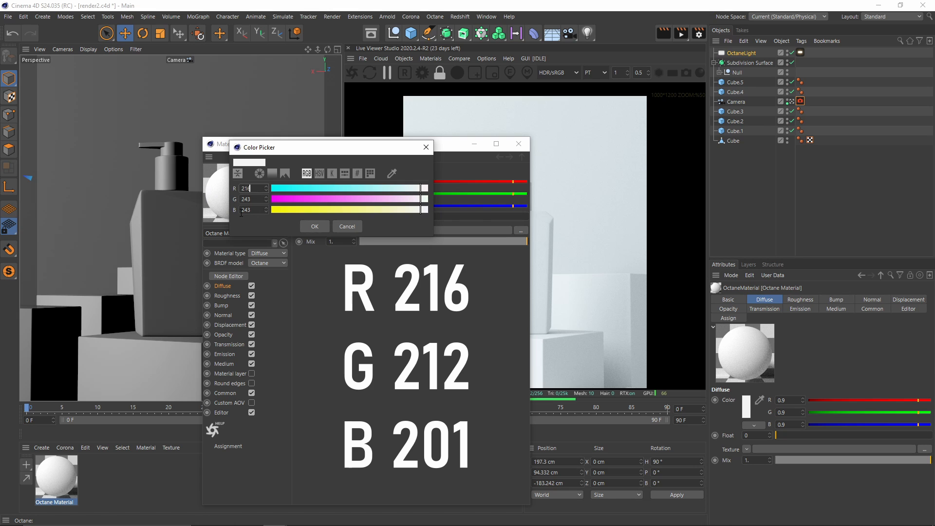
text(212)
key(Tab)
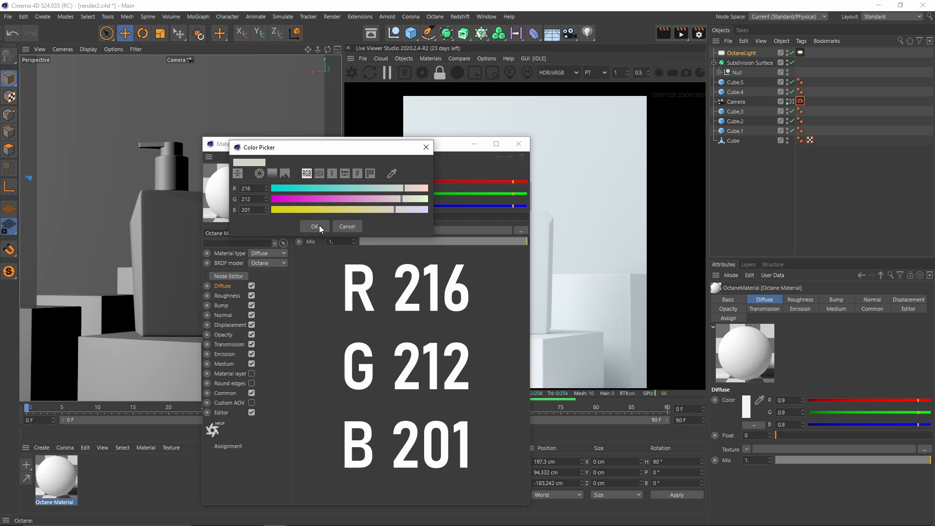
click(316, 227)
Apply the beige Octane material to all six cubes, switch off clay mode and pause the live render
drag(742, 115, 728, 141)
ctrl+drag(821, 140, 809, 82)
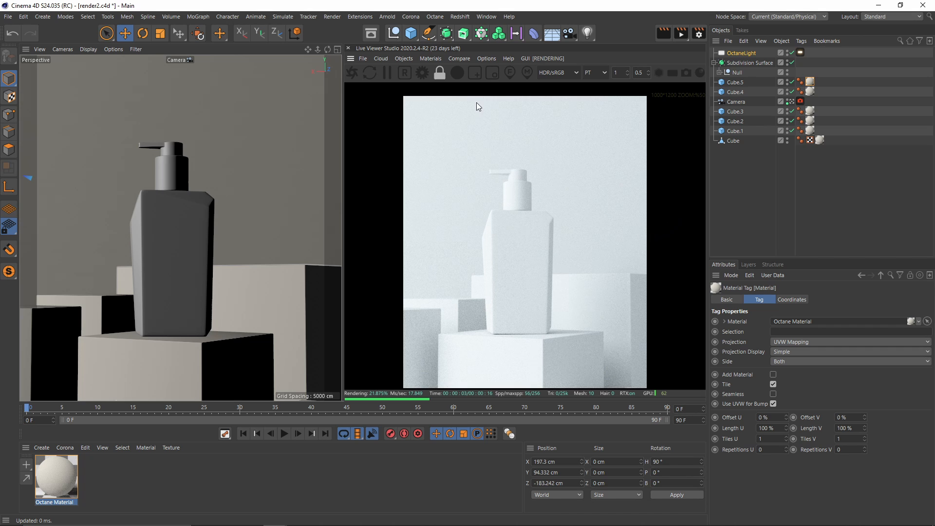
click(457, 76)
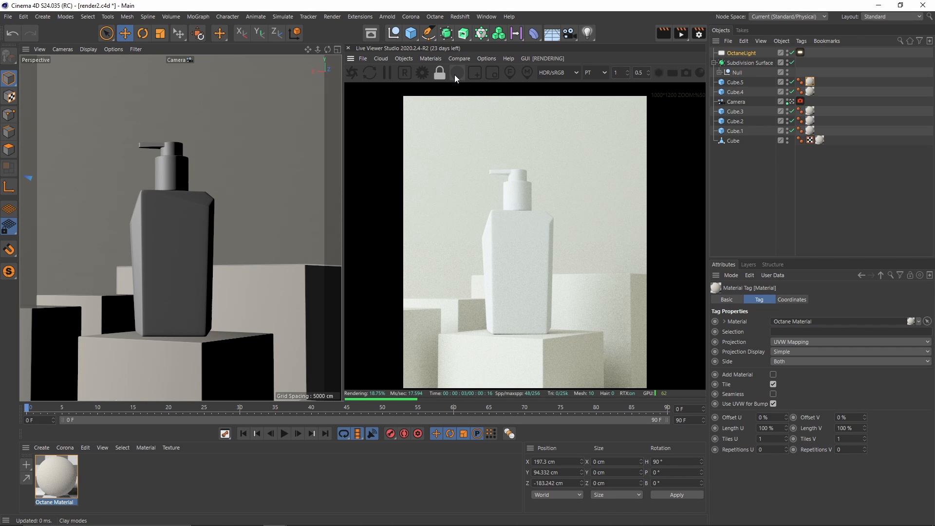
click(386, 73)
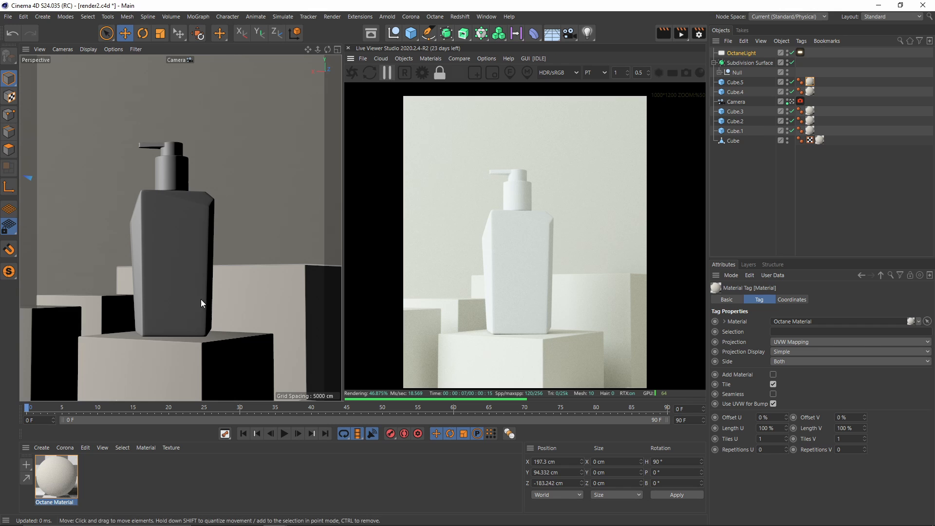
click(119, 472)
click(42, 447)
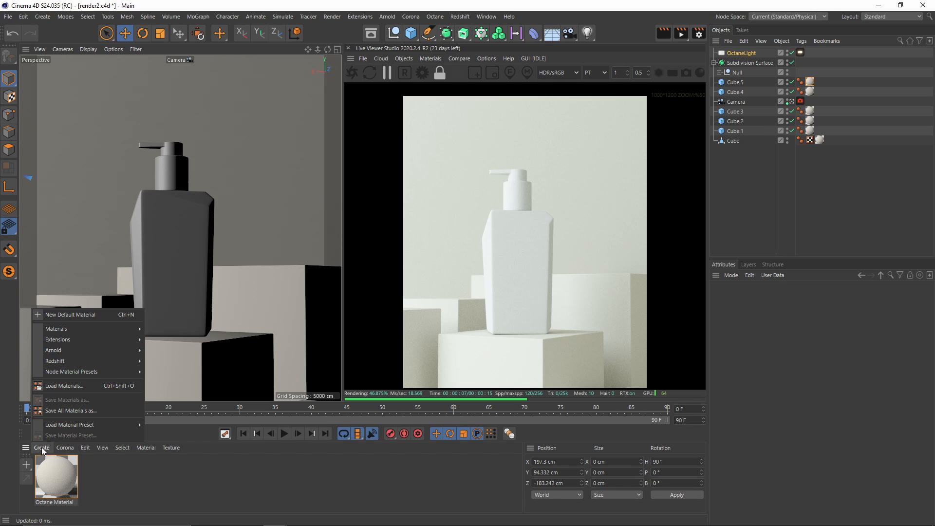
mouse_move(66, 330)
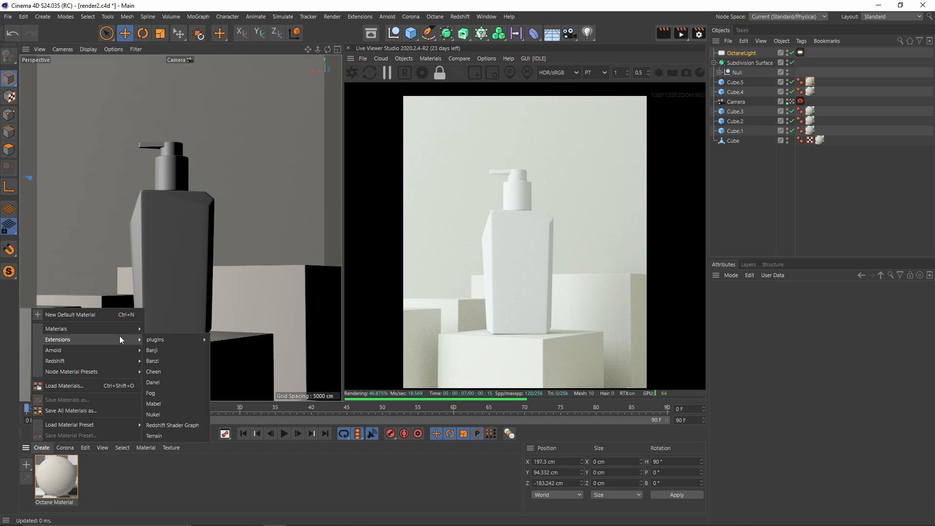
click(67, 478)
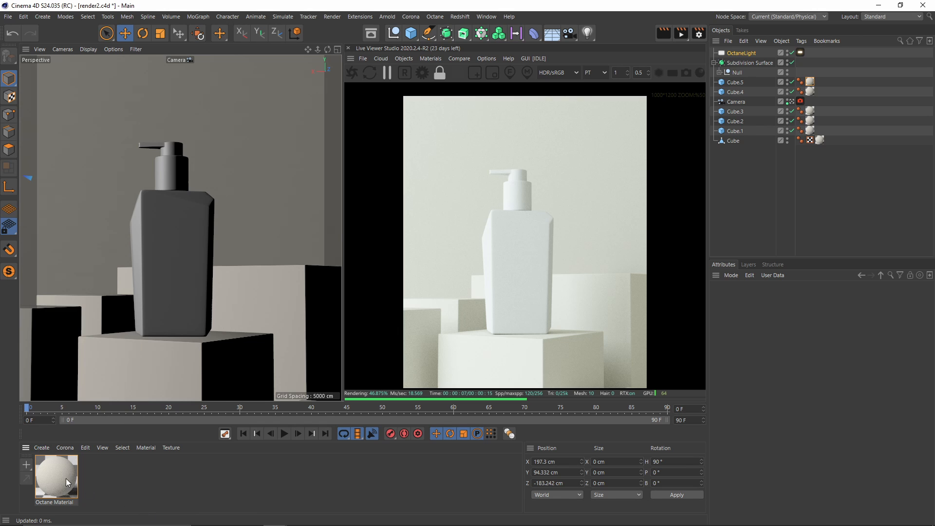
Duplicate the beige Octane material and open the copy in the Octane Node Editor
click(49, 472)
ctrl+drag(53, 472, 81, 476)
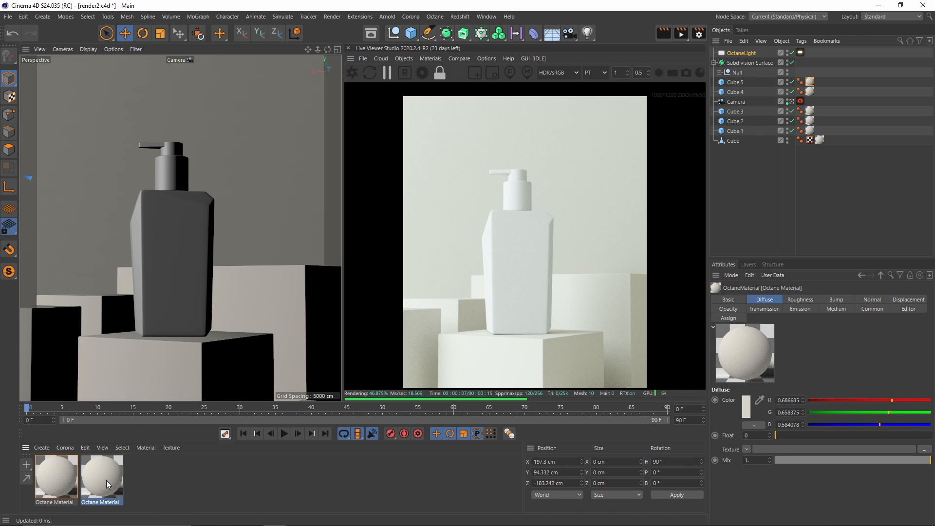
double_click(95, 475)
drag(268, 151, 349, 115)
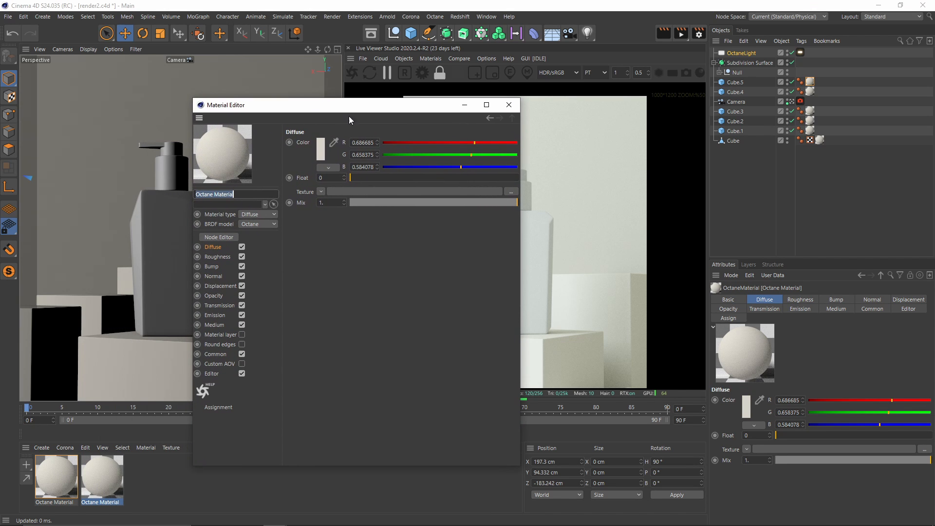
click(218, 236)
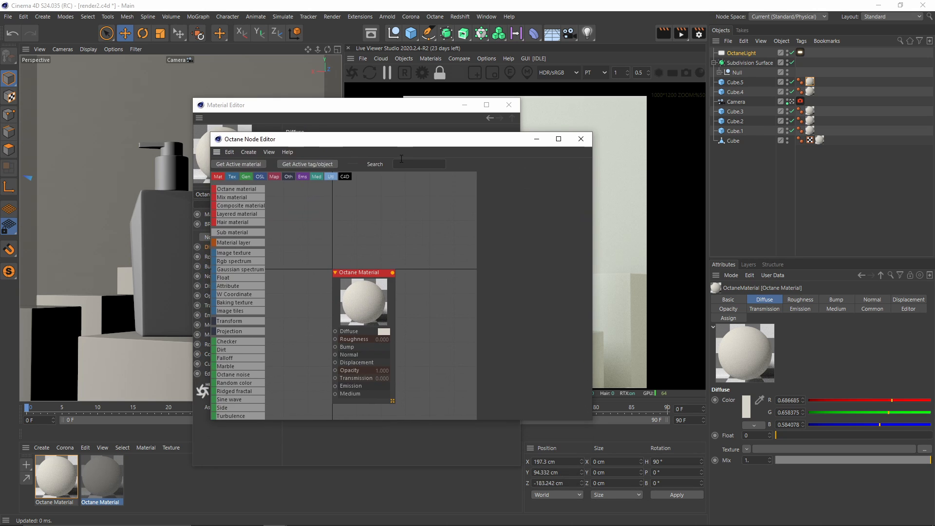
Add an Image texture node to the copied material and load the 2048 x 2048 artwork image into it
click(410, 166)
text(image)
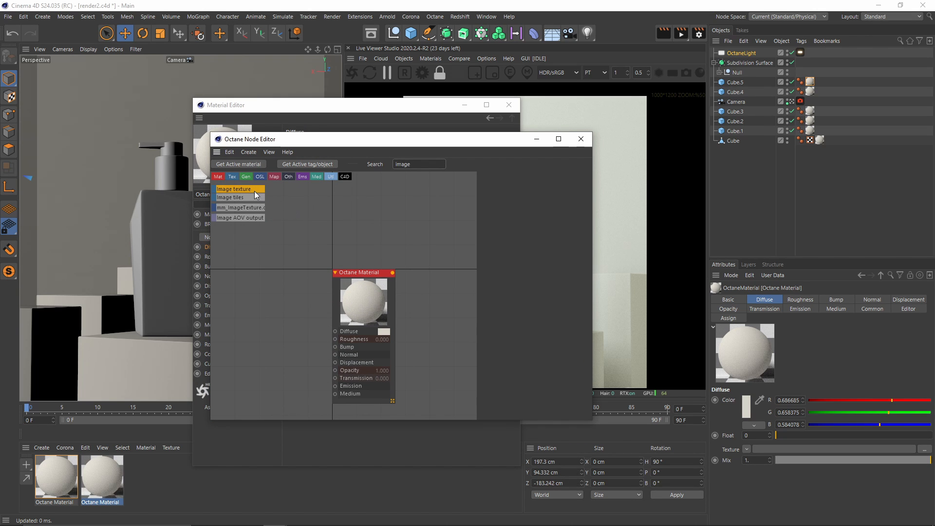
drag(254, 191, 240, 268)
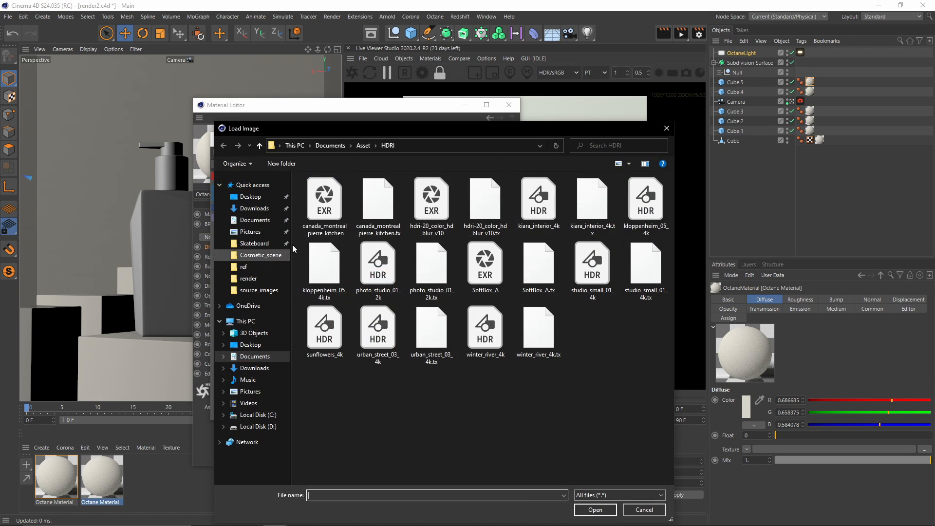
double_click(492, 195)
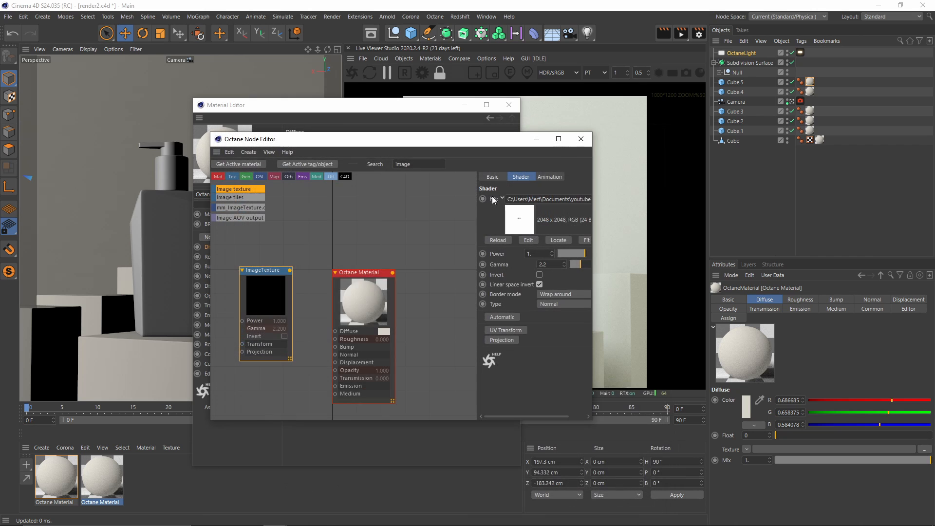
Switch to artwork_2xsunscreen.psd in Photoshop and show the black background of Layer 7 behind the white label text
key(alt+Tab)
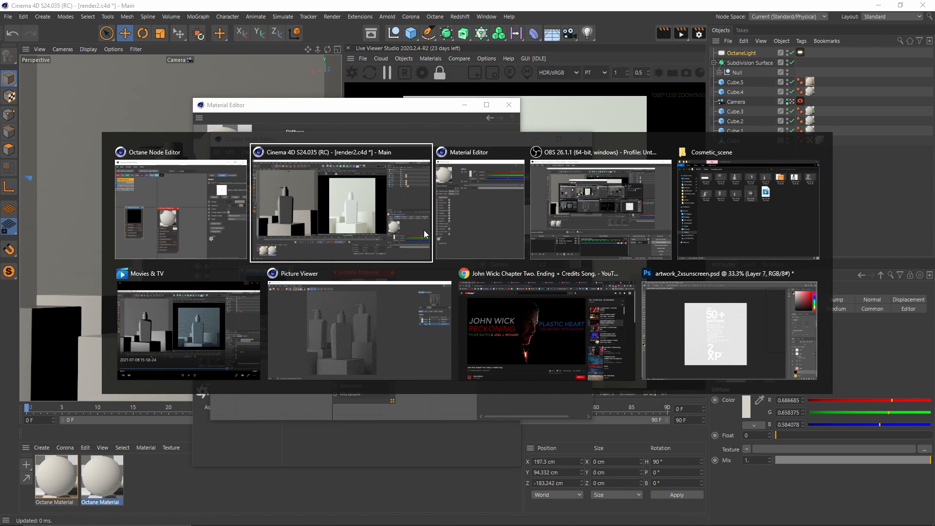
key(alt+shift+Tab)
click(803, 483)
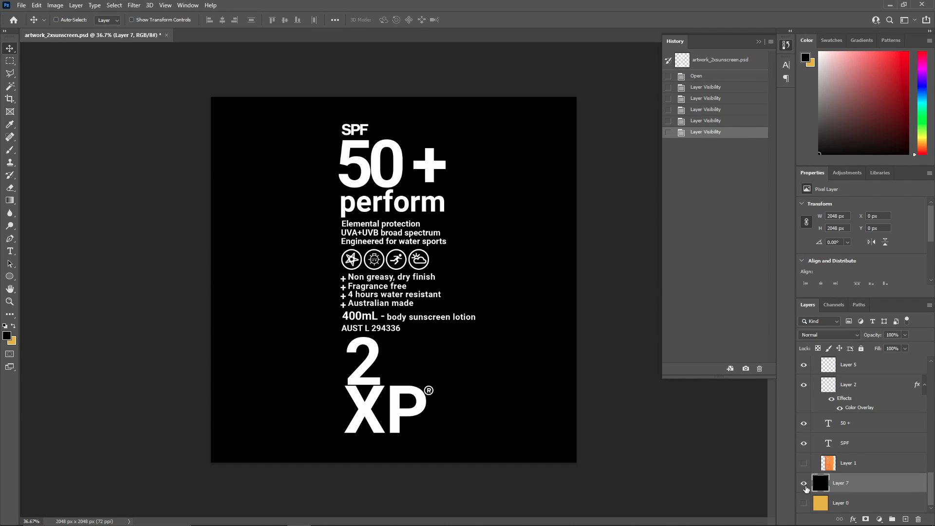
Hide the black background of Layer 7 to show the artwork's transparency, and switch back to Cinema 4D
key(ctrl+comma)
alt+scroll(454, 307, up, 2)
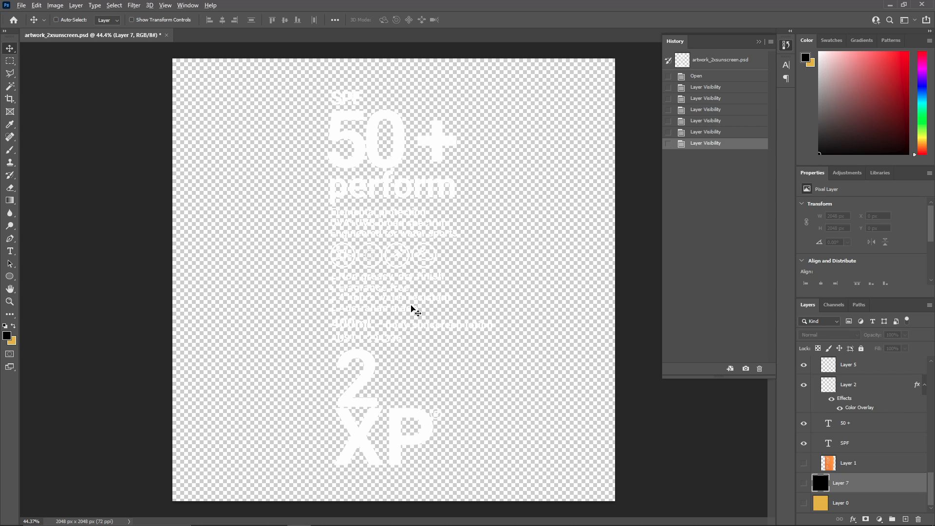
key(alt+Tab)
key(alt+Tab)
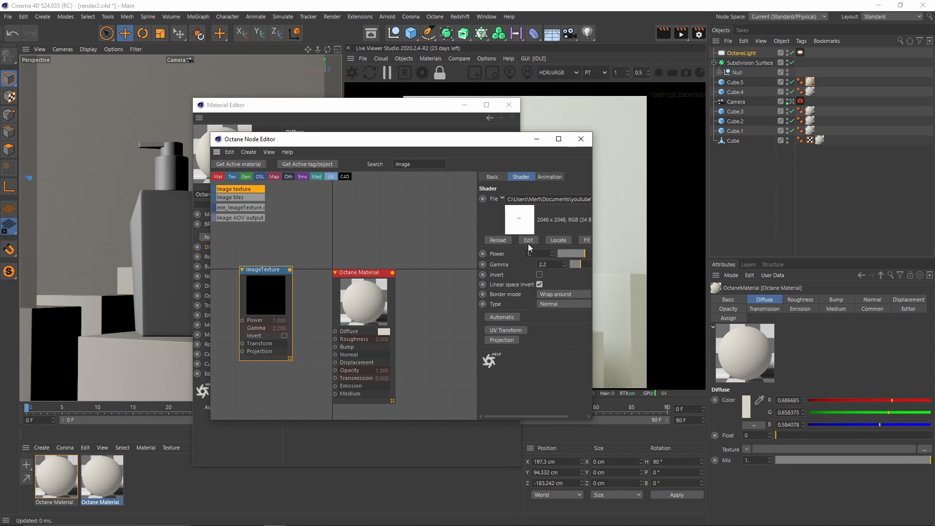
Decline copying the artwork image to the project location and set the Image texture's type to Alpha
drag(478, 229, 436, 229)
click(582, 199)
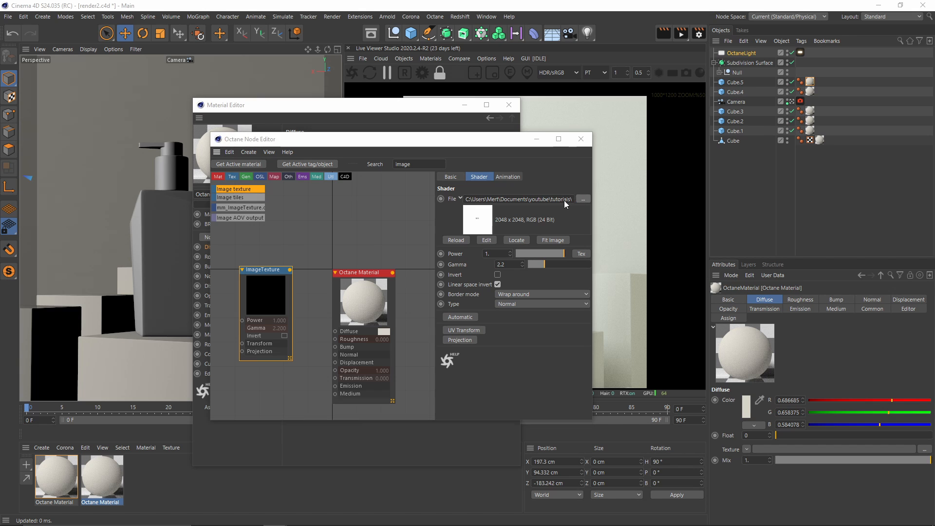
double_click(481, 210)
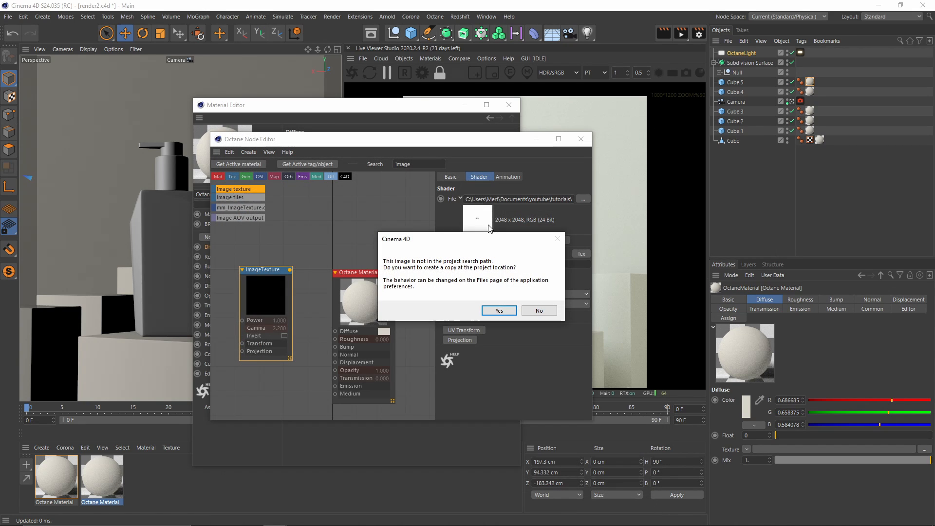
click(537, 312)
click(518, 305)
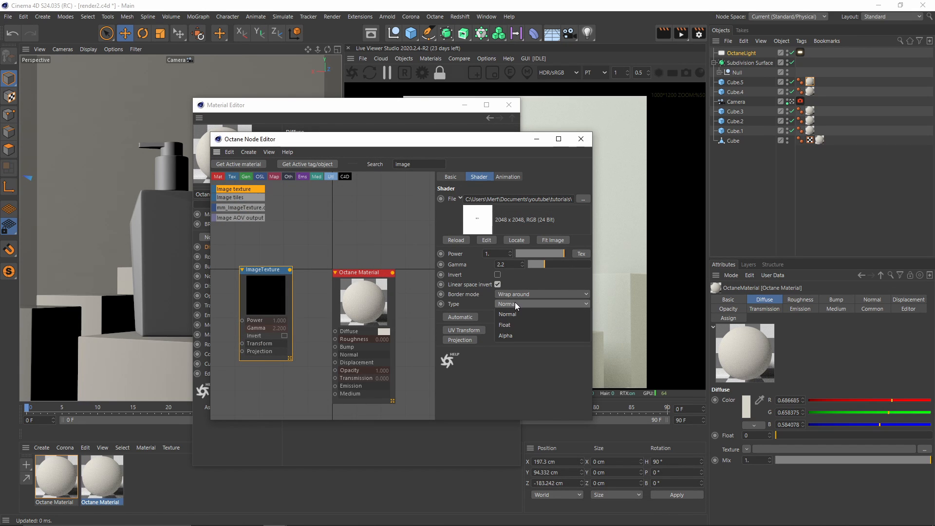
click(510, 329)
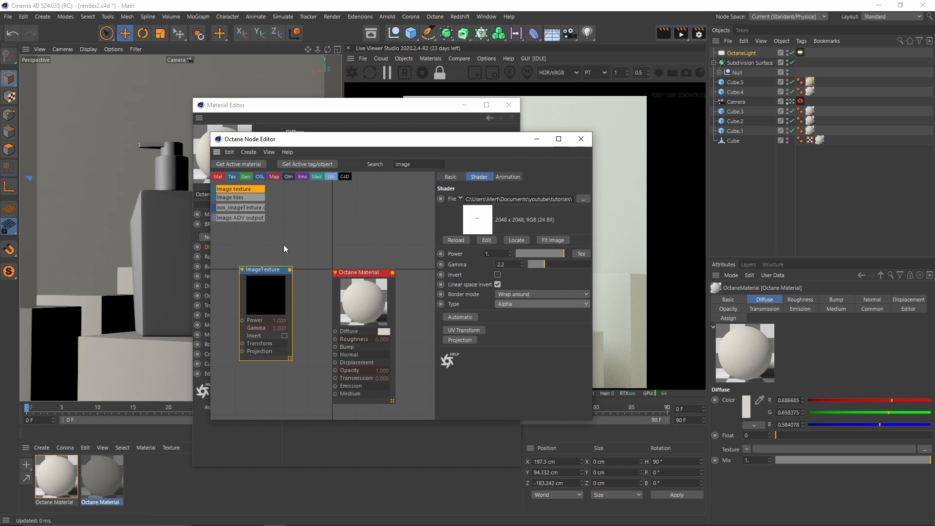
Add an RGB spectrum node and a Mix texture node to the label material's node graph
drag(263, 269, 267, 285)
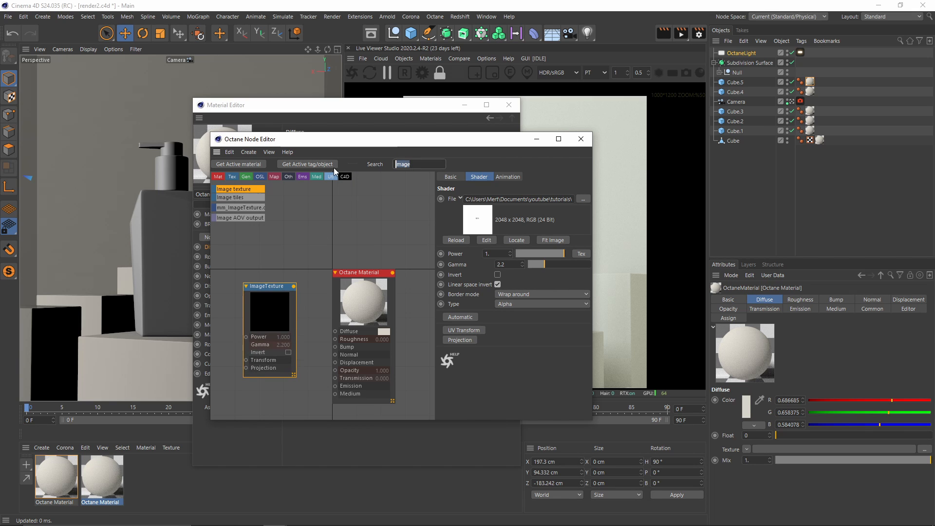
text(s)
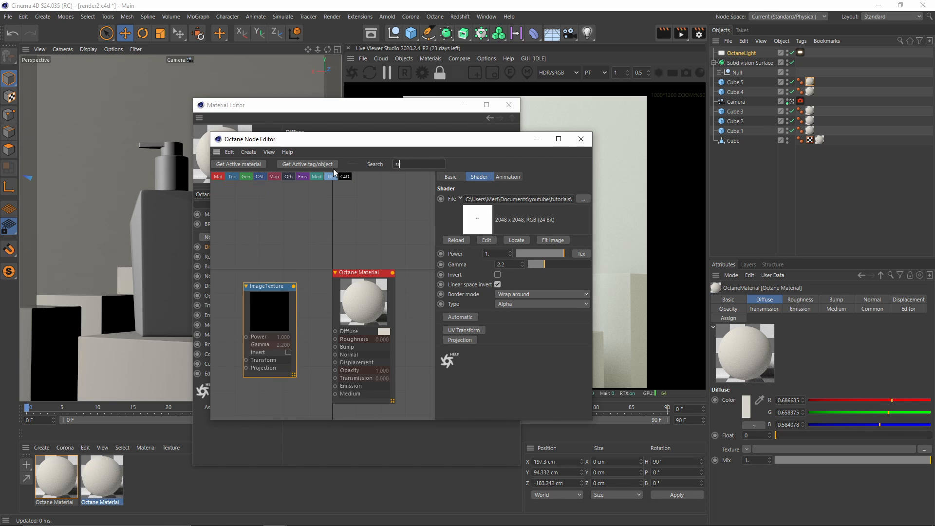
text(gb)
drag(277, 222, 261, 231)
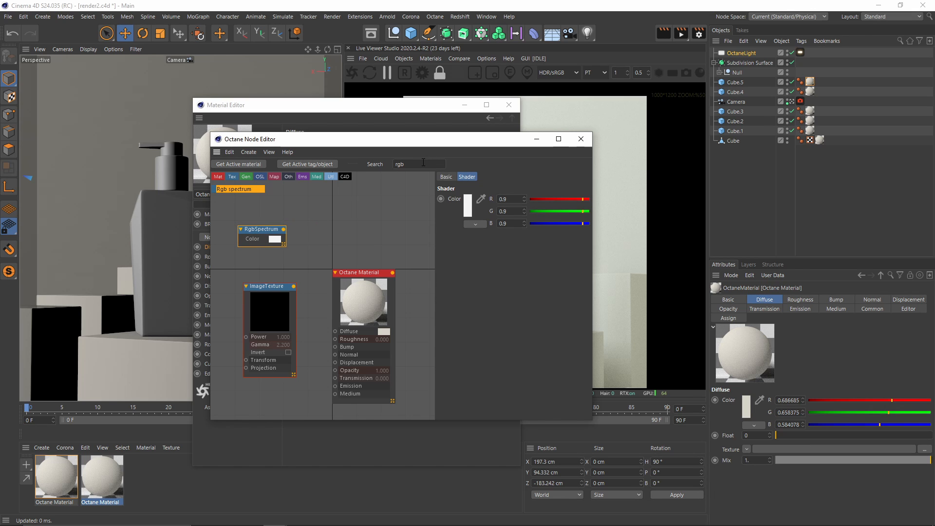
text(mix)
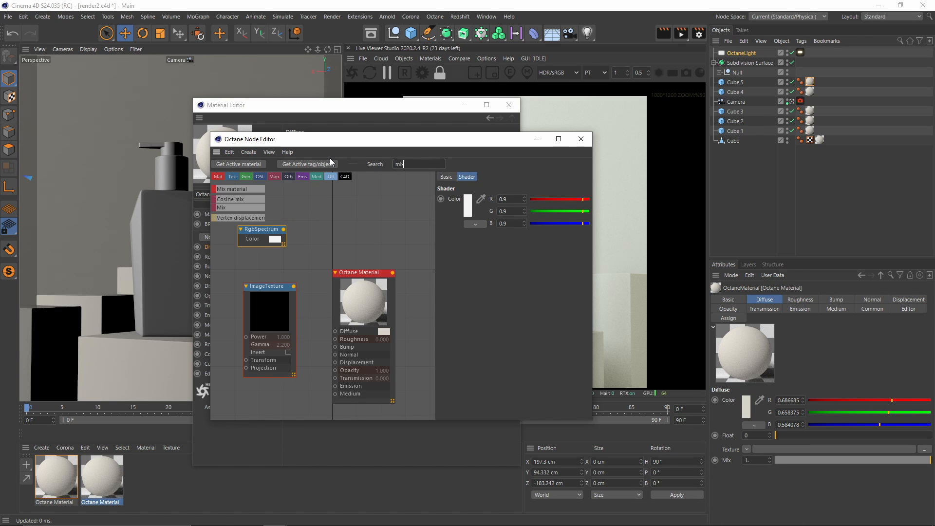
drag(227, 207, 349, 208)
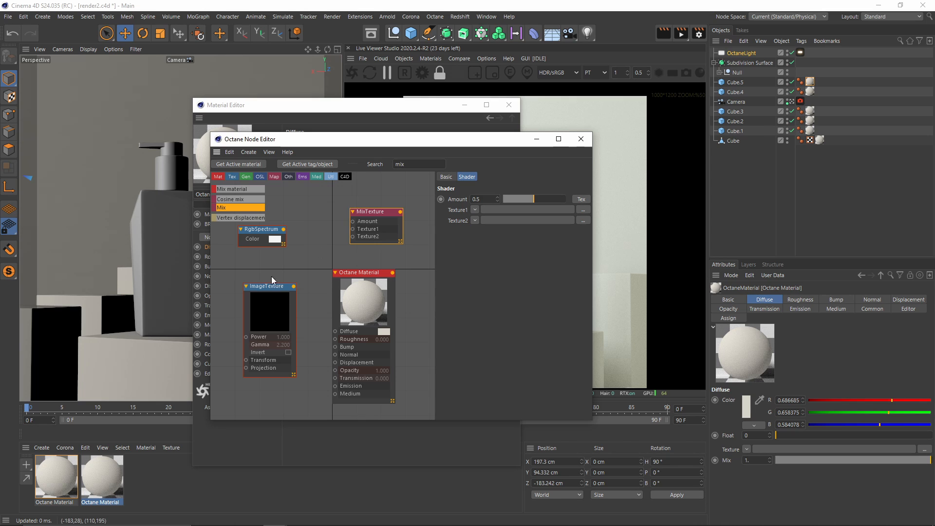
Connect the RGB spectrum to Texture1 and the Image texture to Texture2 of the Mix texture, and feed the mix into Diffuse
drag(283, 229, 353, 229)
drag(294, 286, 353, 236)
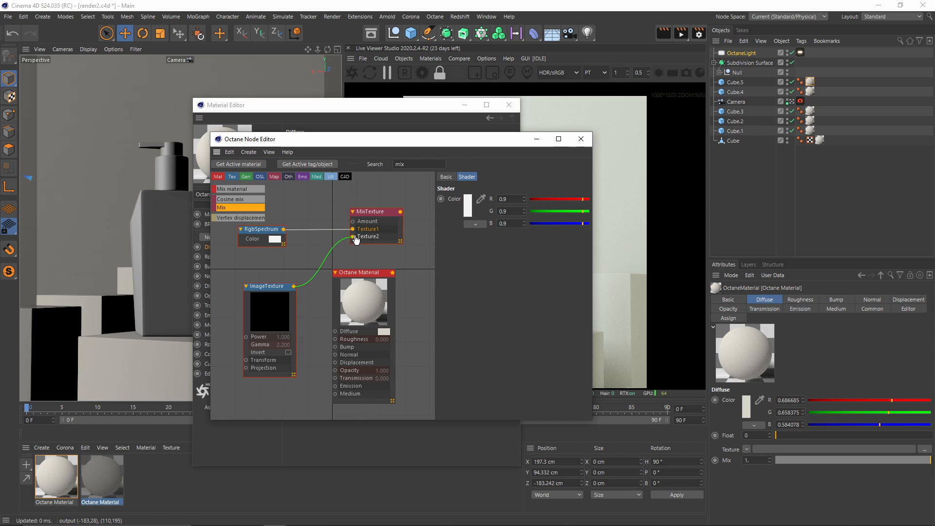
drag(401, 219, 334, 331)
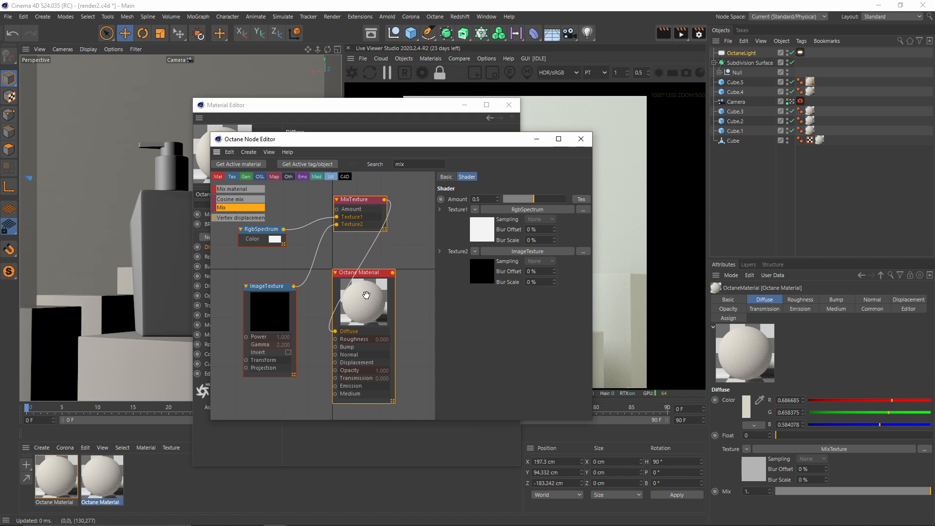
Set the RGB spectrum colour to light blue with R 0.096764, G 0.57306 and B 0.9
click(477, 223)
click(467, 209)
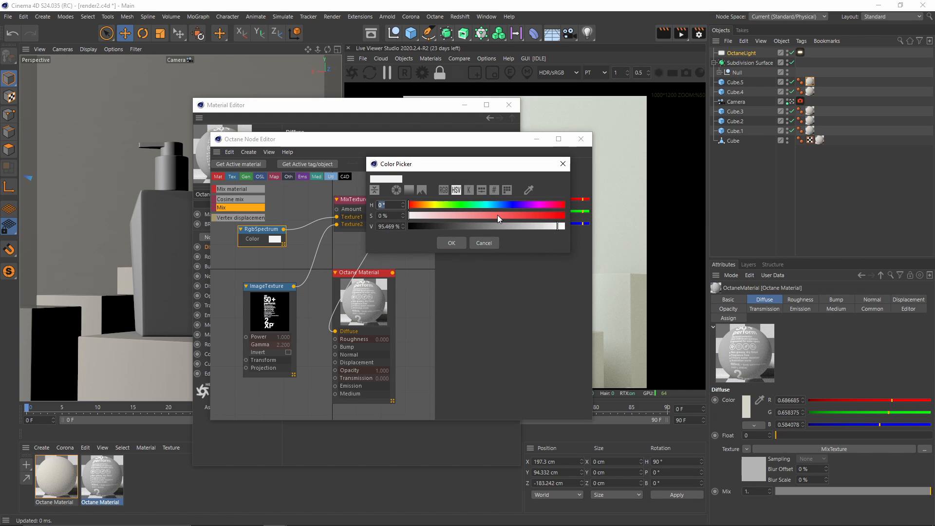
click(495, 215)
click(494, 205)
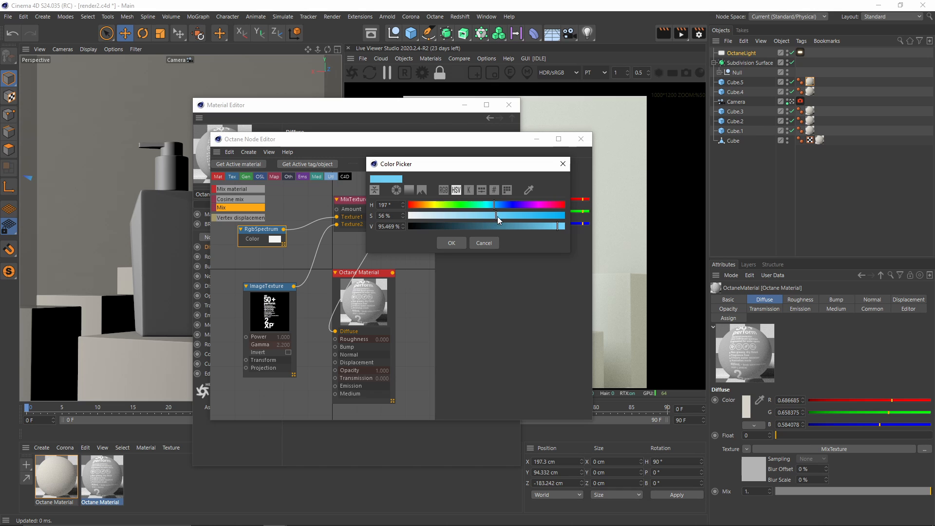
click(463, 242)
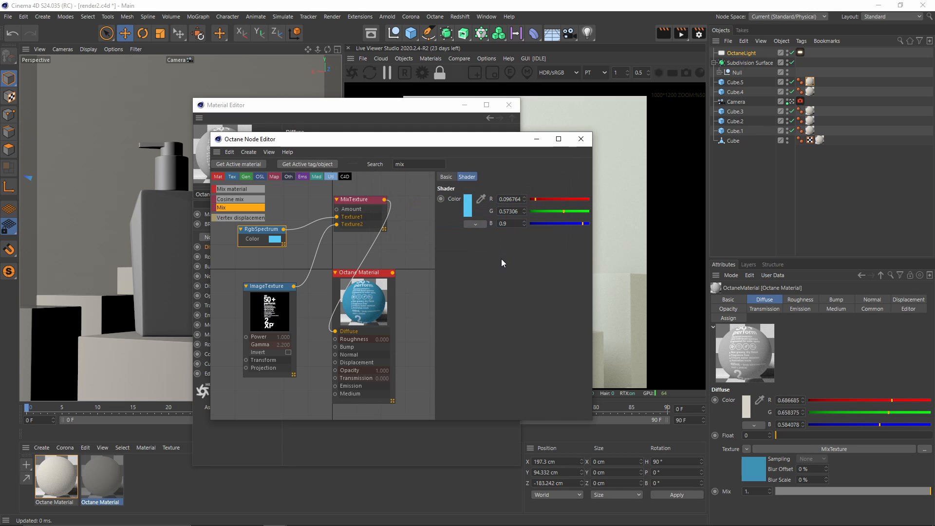
Examine the blue label material's preview and nodes, and close the Octane Node Editor and the Material Editor
scroll(360, 315, up, 2)
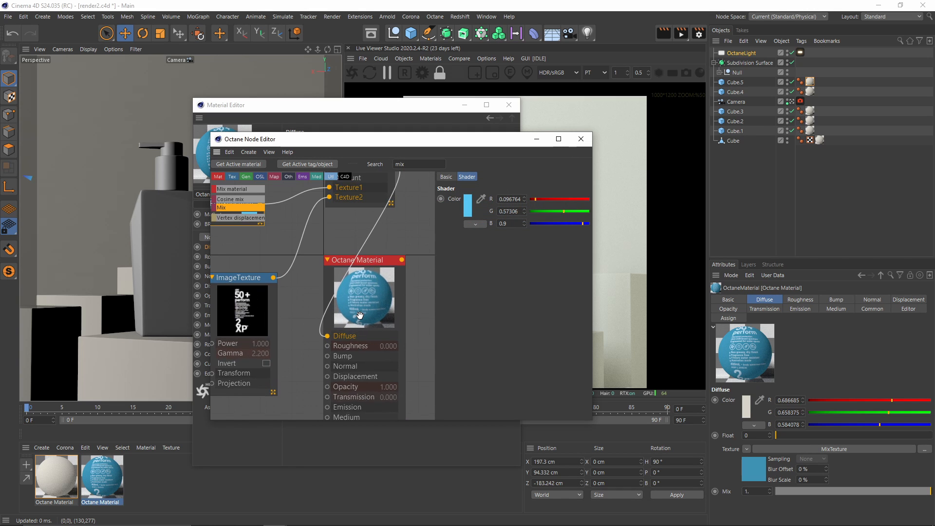
scroll(359, 315, down, 2)
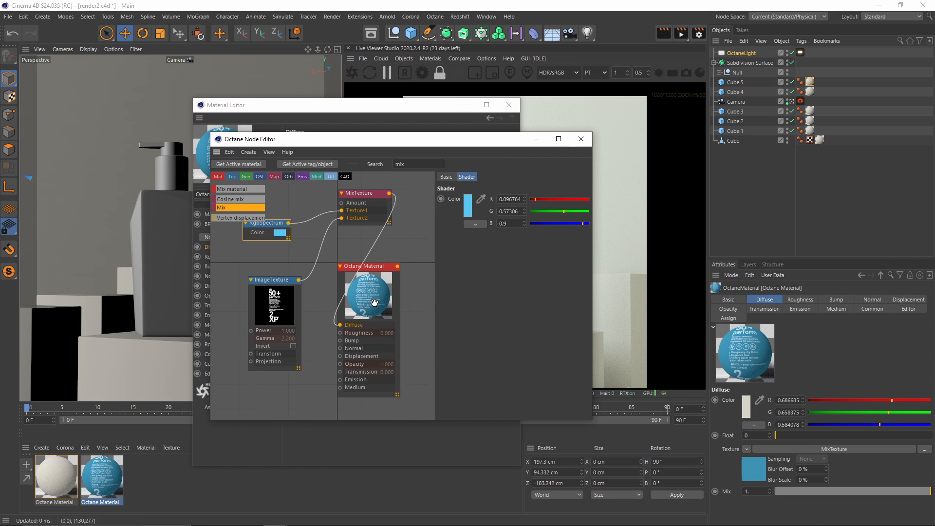
scroll(375, 303, up, 2)
scroll(261, 257, down, 1)
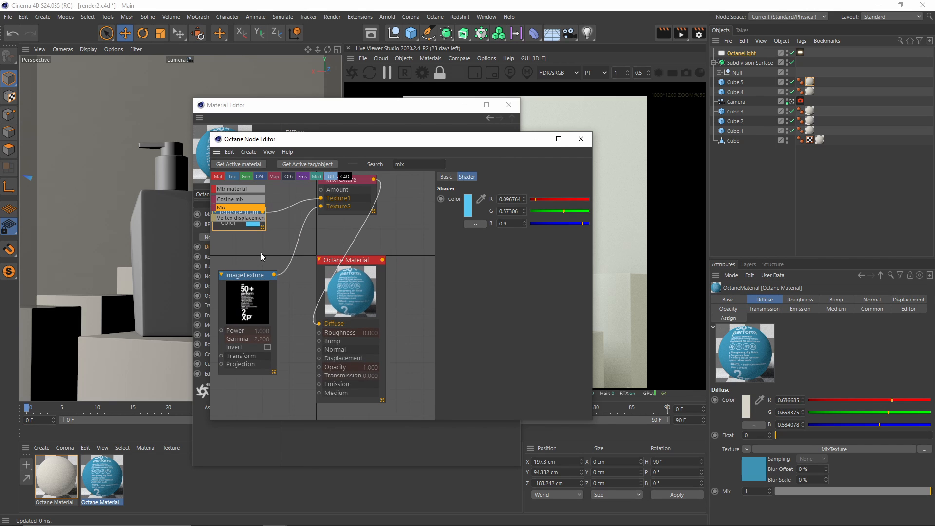
scroll(307, 253, down, 2)
scroll(293, 257, up, 2)
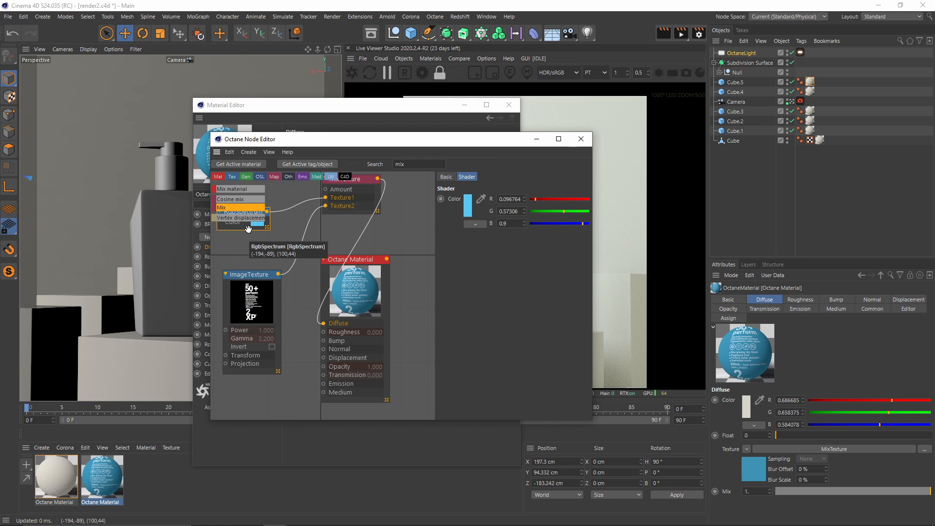
click(580, 138)
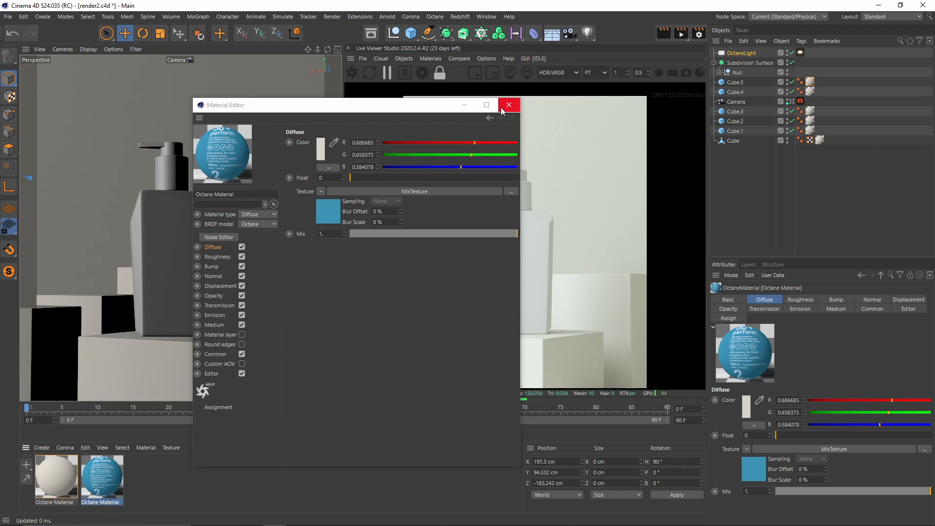
click(509, 105)
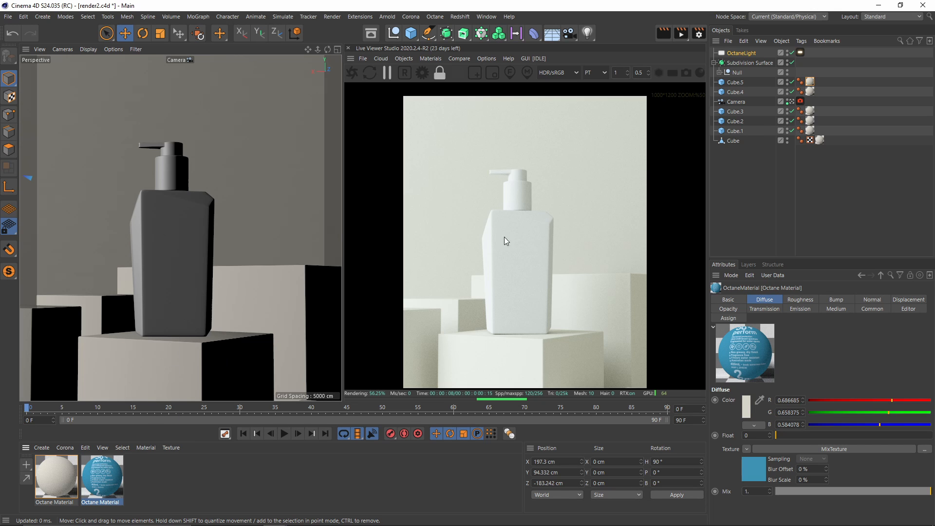
Apply the blue label material to the Cube inside the Null and rename that object bottle
click(718, 73)
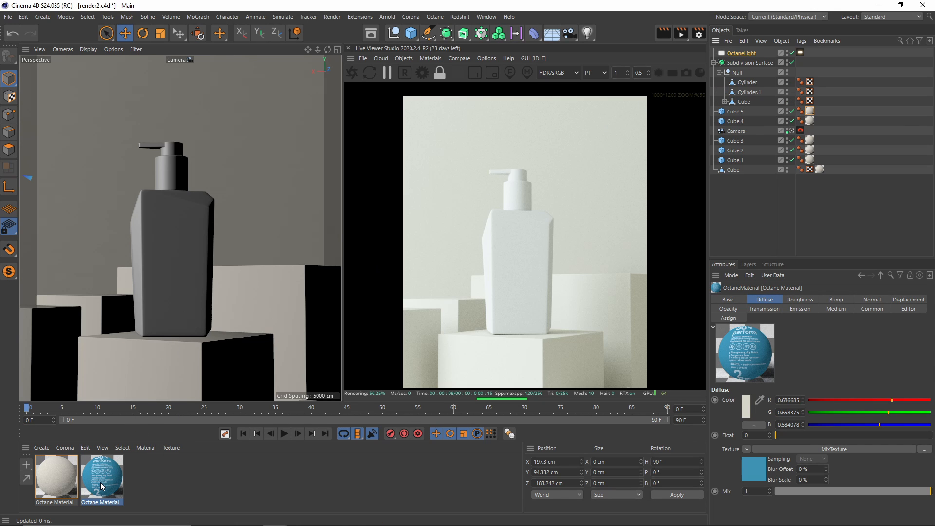
drag(119, 474, 744, 101)
double_click(745, 102)
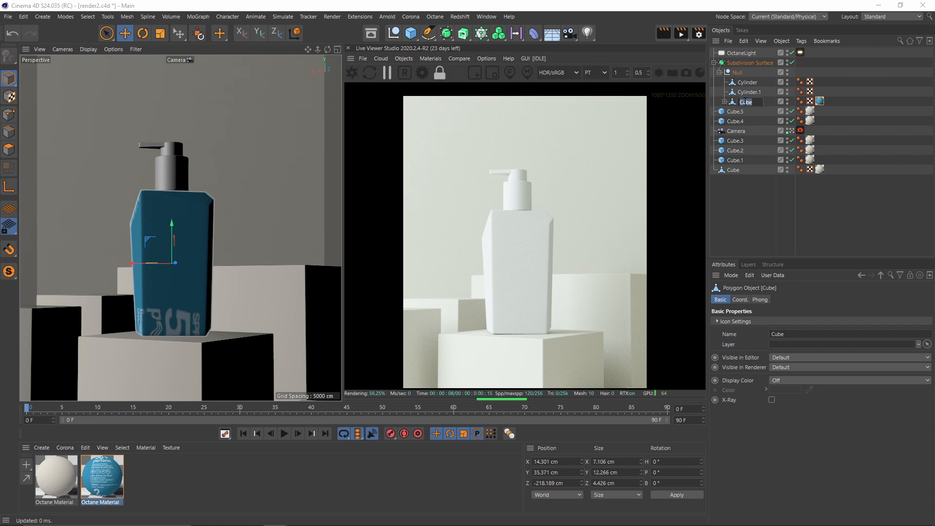
text(bottle)
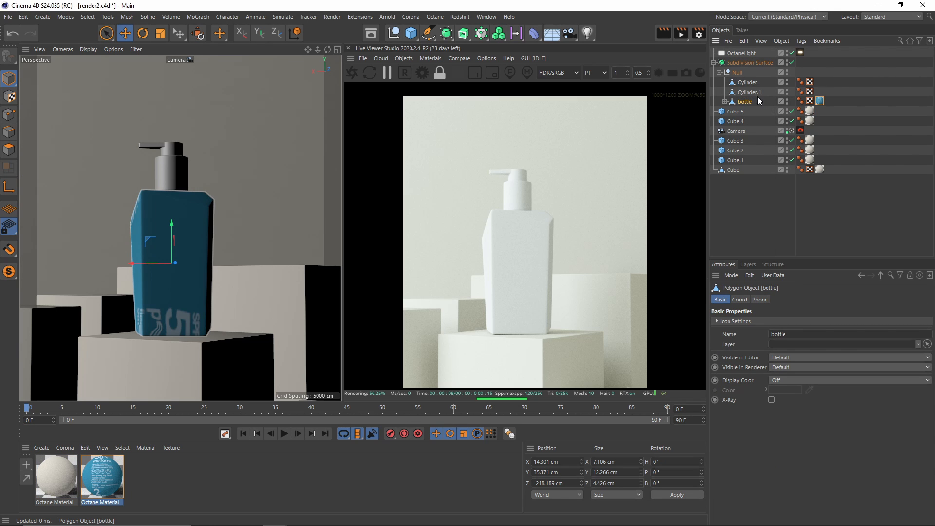
Rename Cylinder.1 as lid1 and Cylinder as lid2
double_click(751, 92)
key(BackSpace)
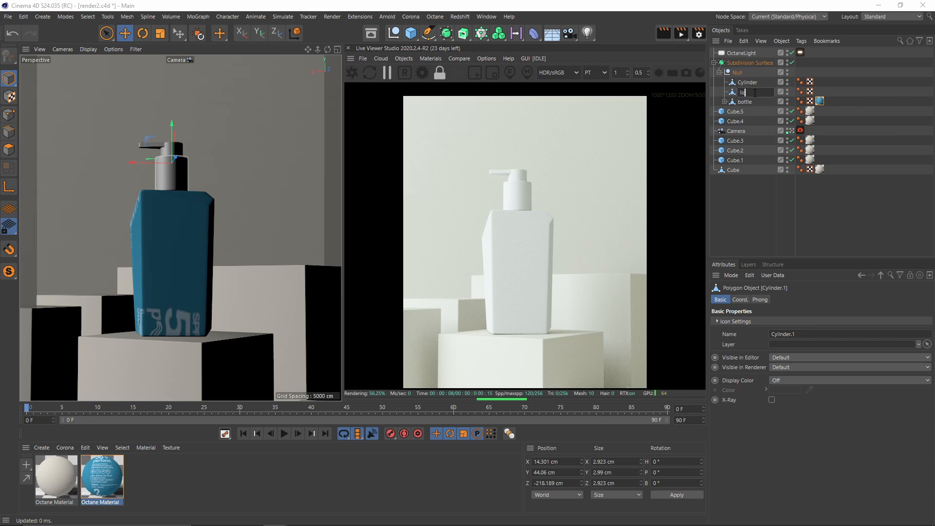
text(lid1)
double_click(748, 83)
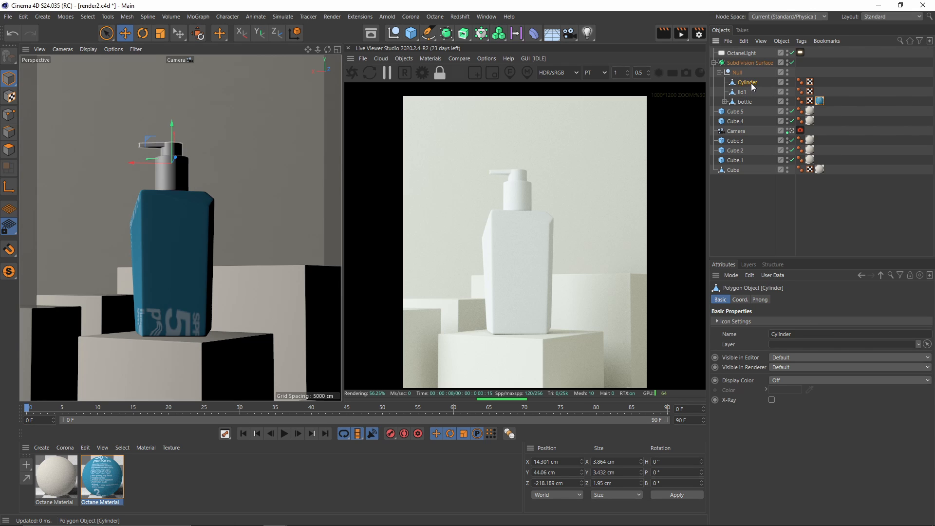
text(lid)
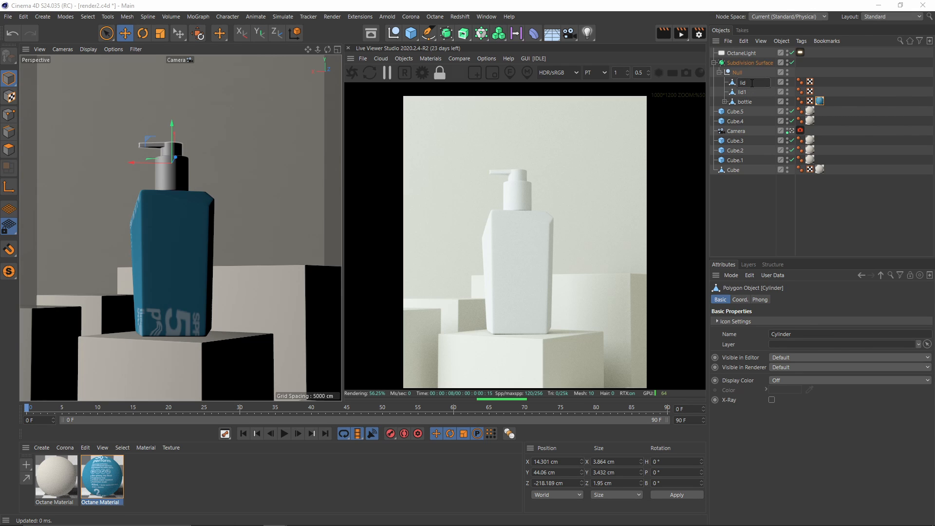
text(2)
click(868, 118)
Set the projection of the bottle's material tag to Flat
click(820, 101)
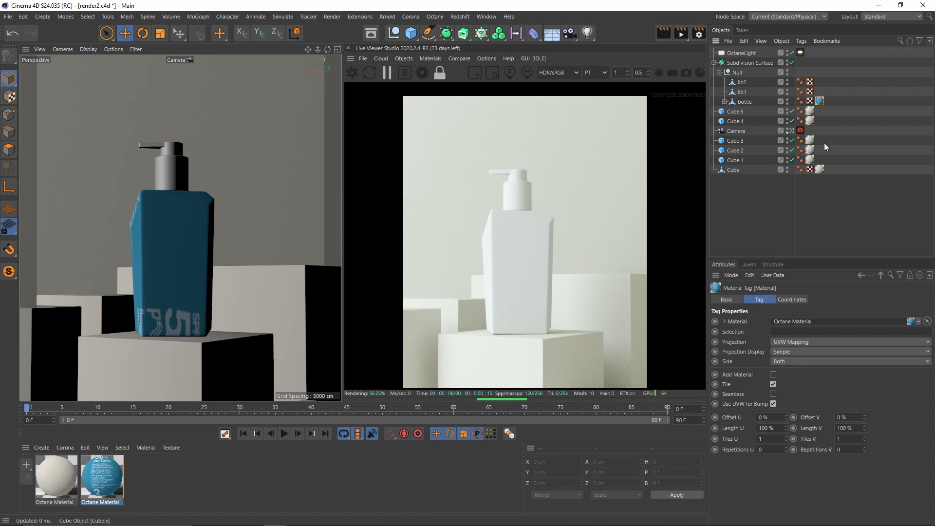
click(792, 340)
click(793, 373)
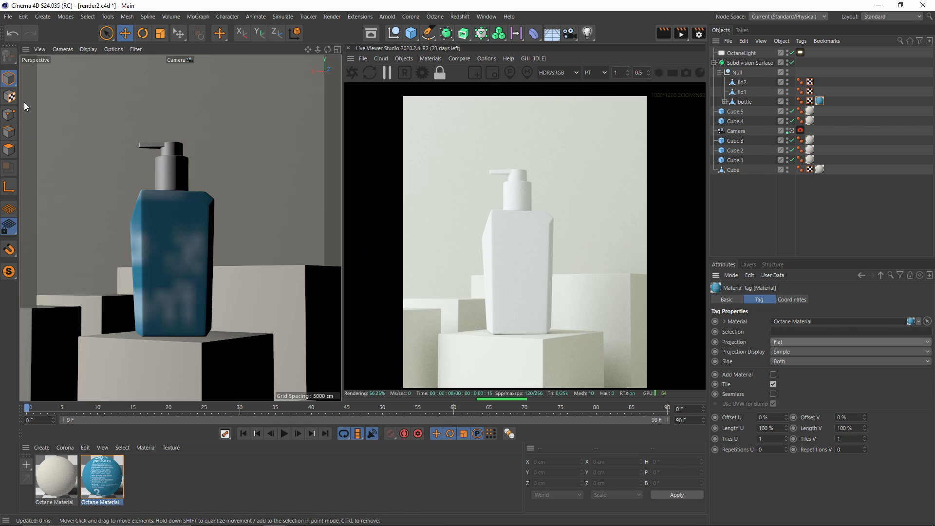
Switch to Texture mode and scale the flat label projection on the bottle uniformly to about 6.06 cm
click(8, 96)
key(t)
drag(217, 246, 1, 321)
Rotate the label projection to a heading of 180° and shift it sideways to about X 14.93 cm
key(r)
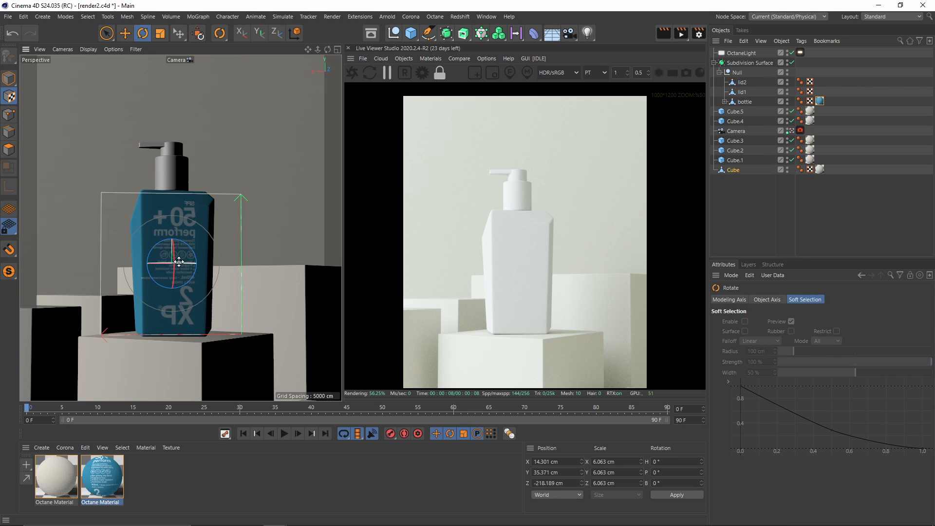
drag(177, 261, 394, 260)
key(e)
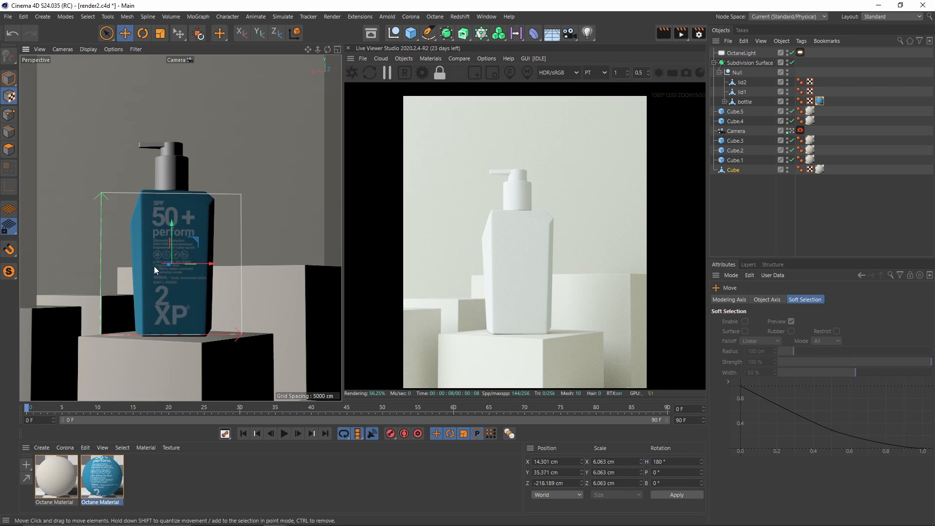
drag(206, 264, 201, 265)
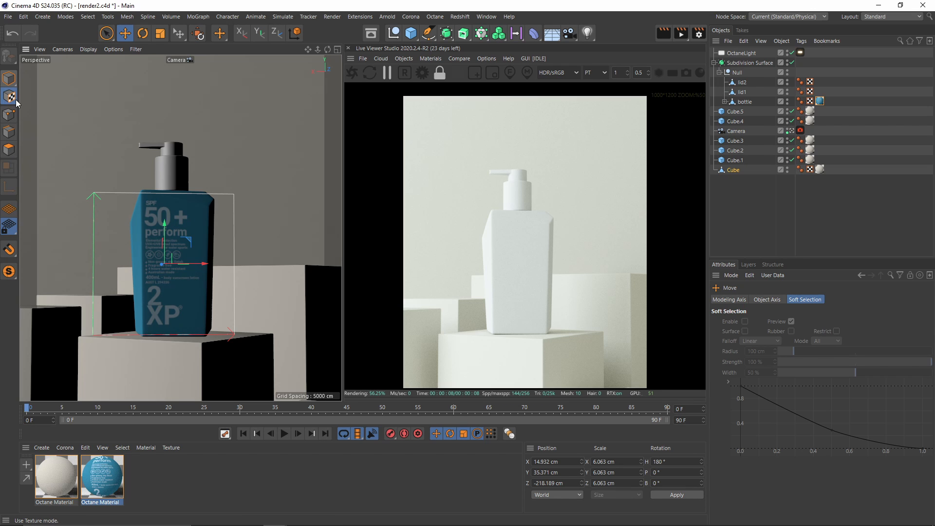
Return to Model mode and restart the Octane live render of the labelled bottle
click(12, 82)
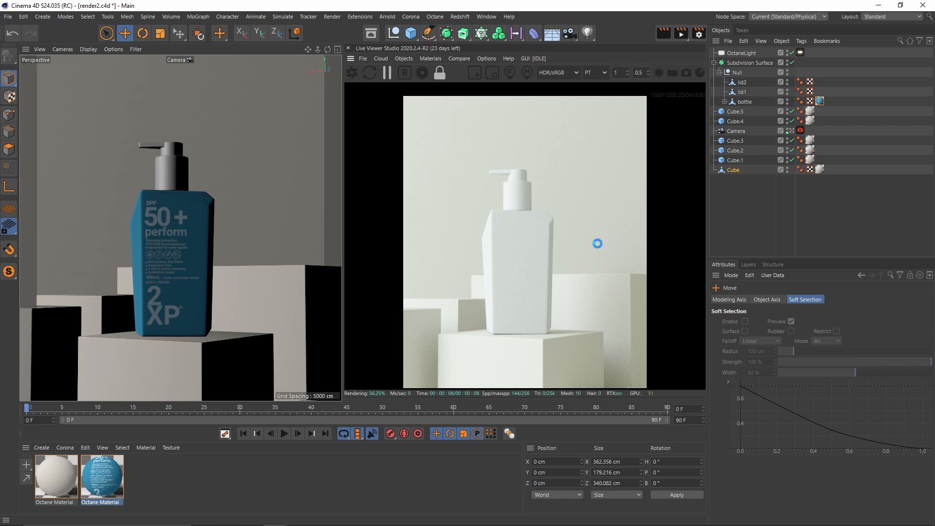
click(352, 72)
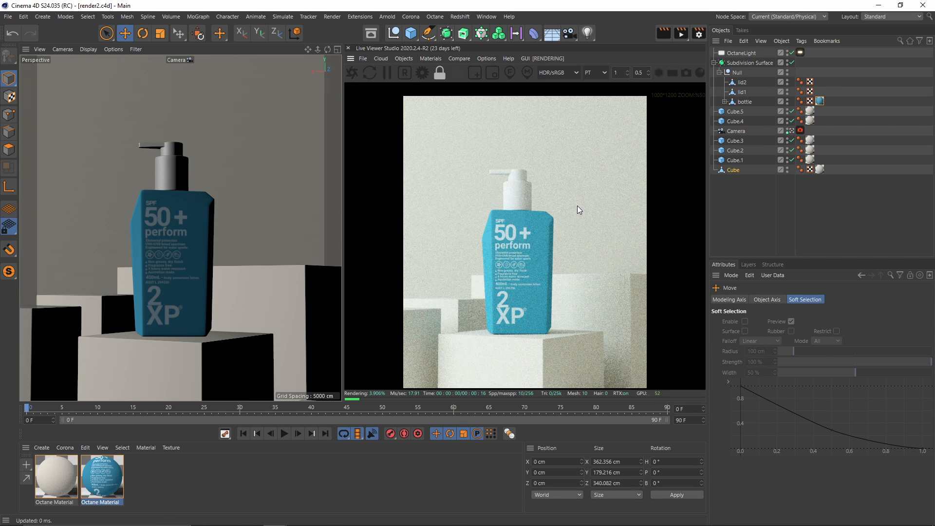
Change the bottle label material's type to Glossy
double_click(102, 475)
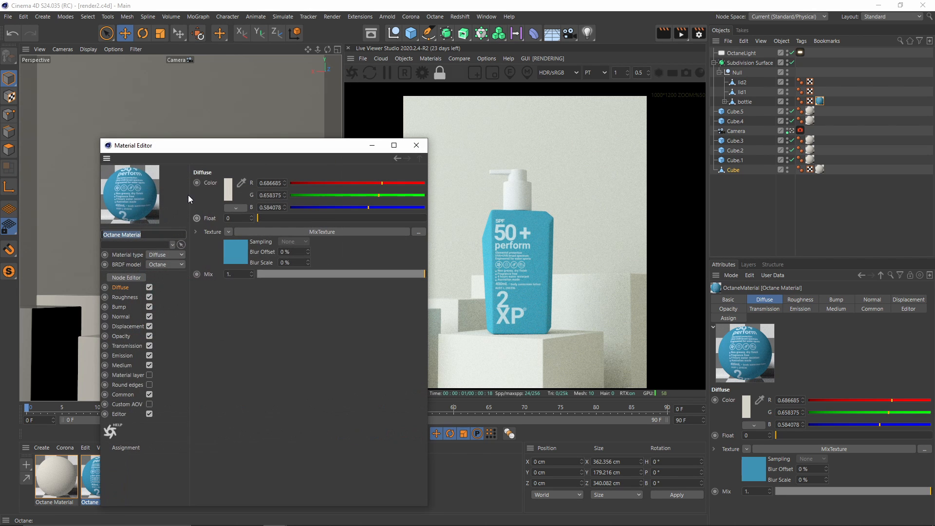
click(160, 256)
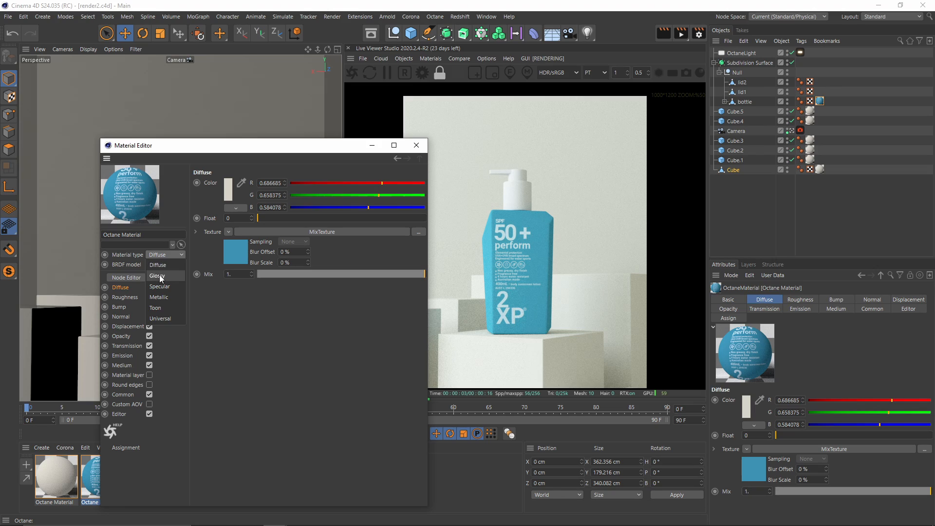
click(156, 276)
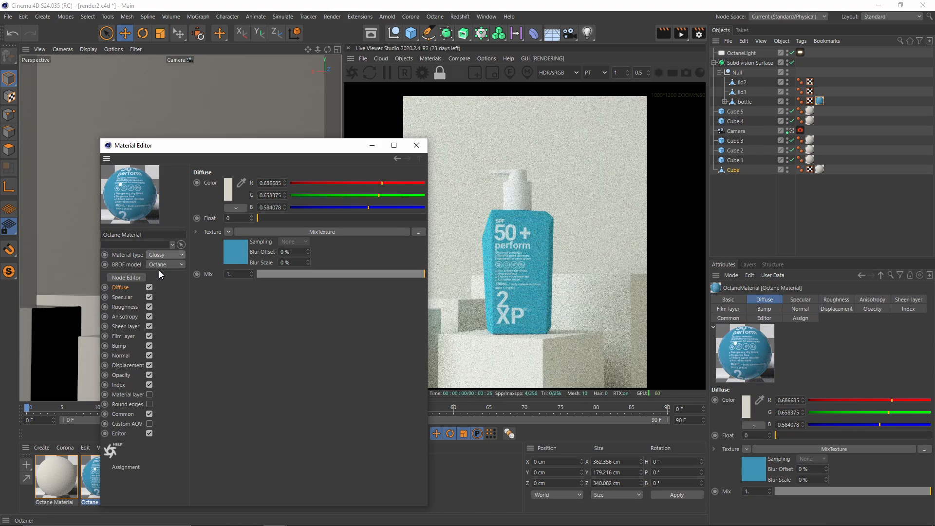
Try rotating the bottle group to a heading of about 24.8° to check its glossy surface in the live render
drag(270, 146, 524, 342)
key(r)
drag(171, 343, 207, 337)
drag(533, 345, 267, 127)
click(456, 73)
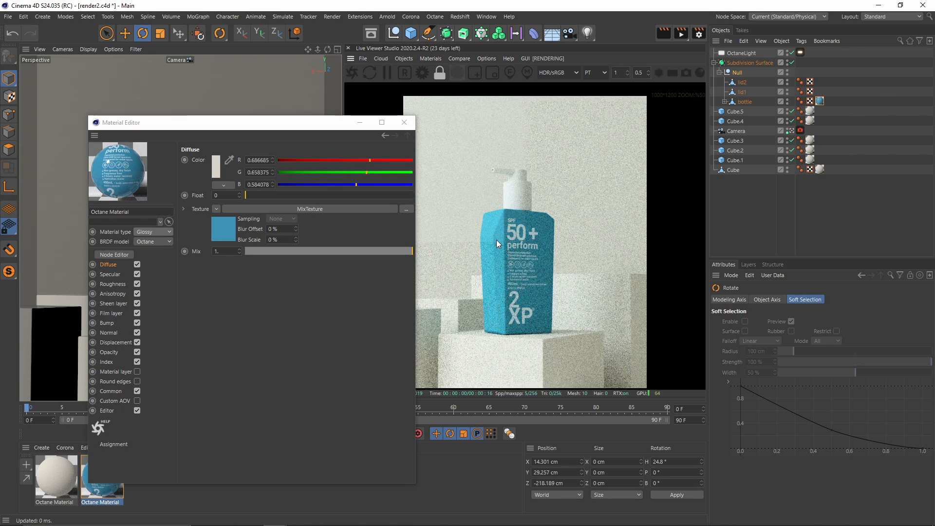
click(459, 74)
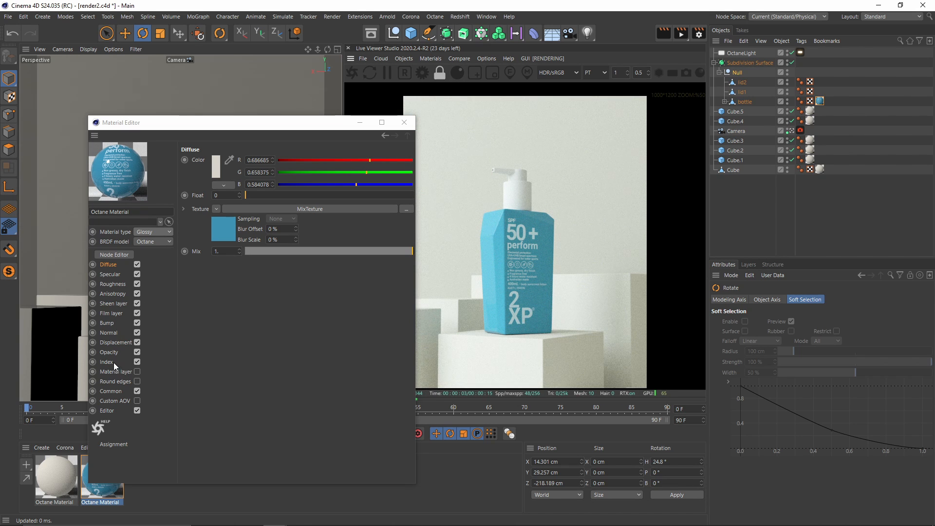
Set the bottle label material's index to 1.5 and its roughness to 0.1
click(113, 363)
click(230, 161)
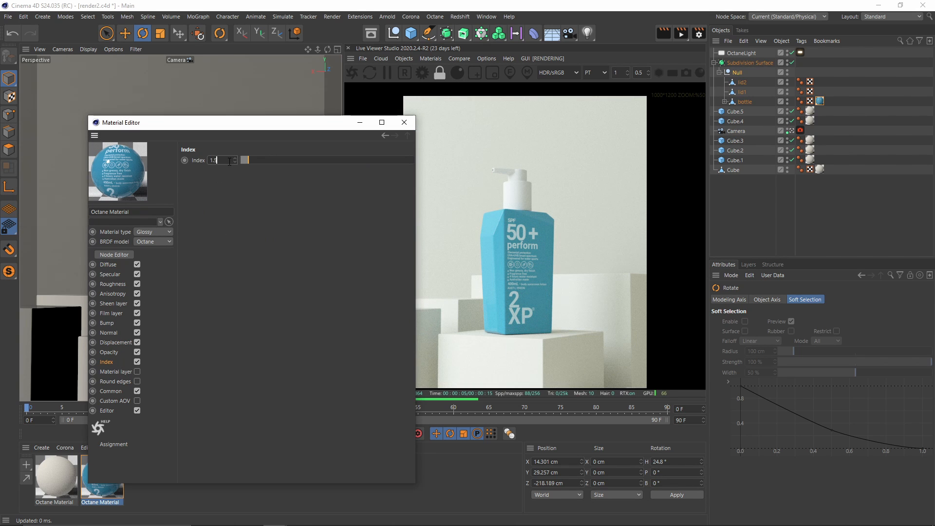
text(1.5)
key(Return)
click(112, 284)
click(229, 195)
text(0.1)
key(Return)
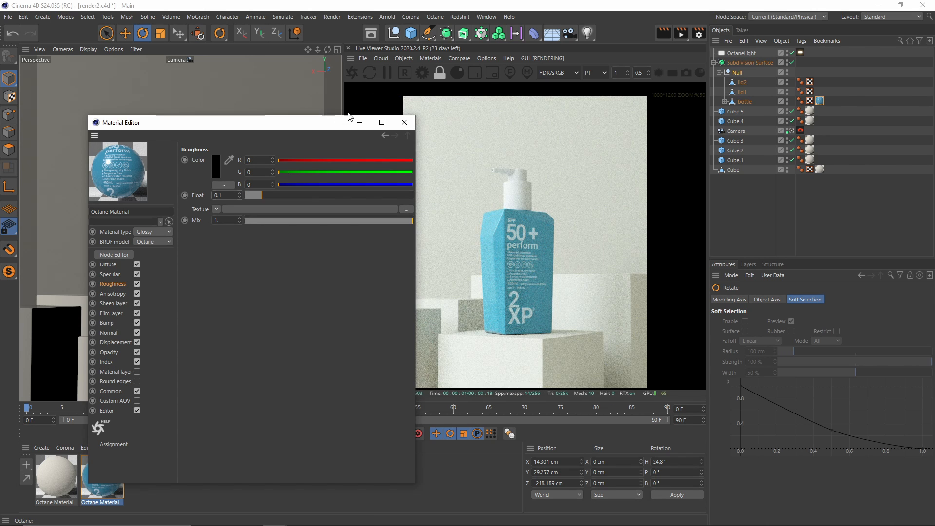
click(360, 122)
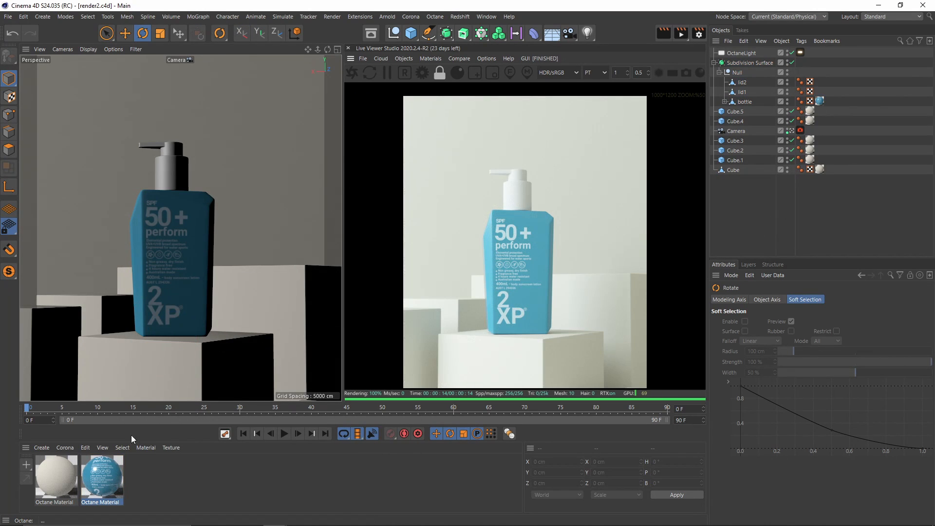
Open a copy of the pedestal material in the node editor and replace its node with a Mix material
click(41, 446)
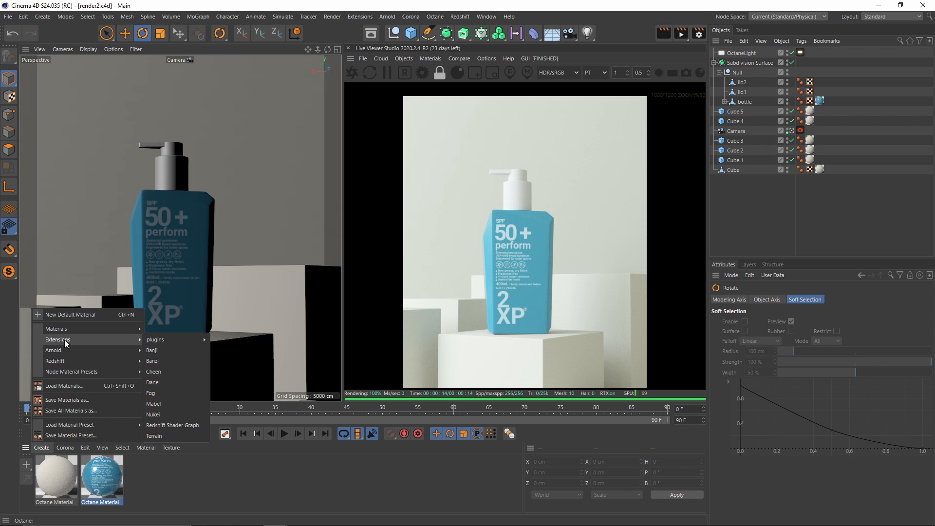
click(64, 314)
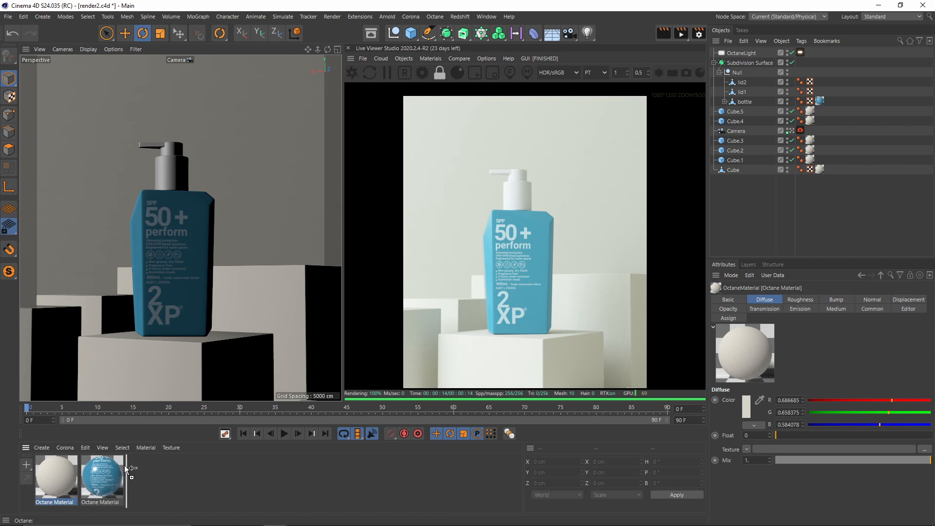
double_click(160, 464)
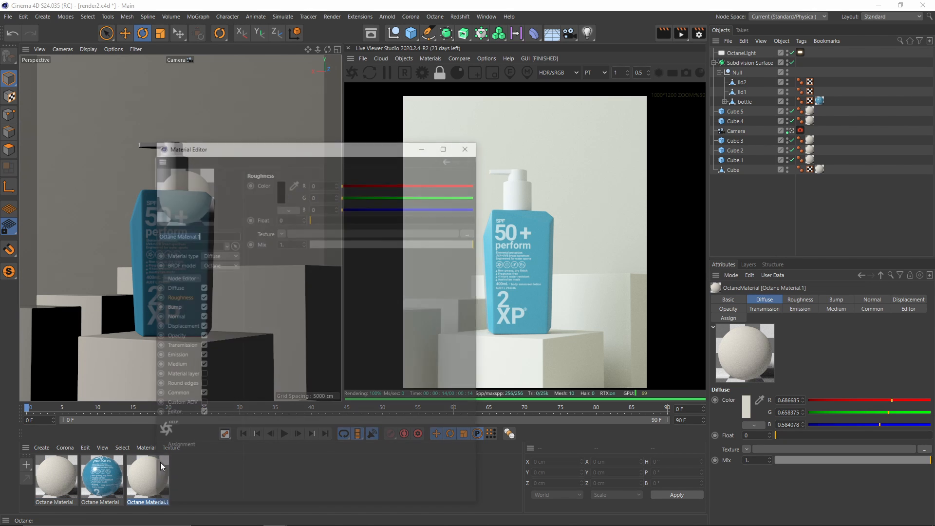
click(175, 278)
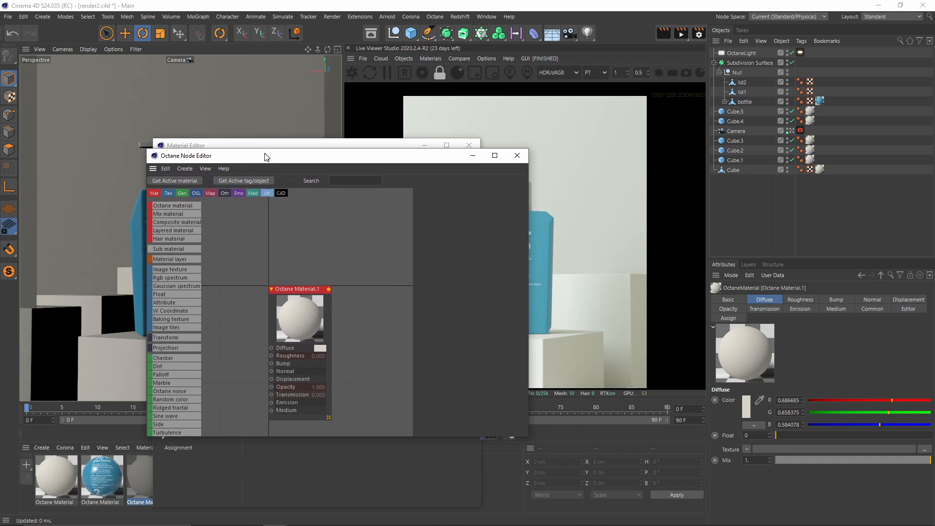
click(324, 336)
key(Delete)
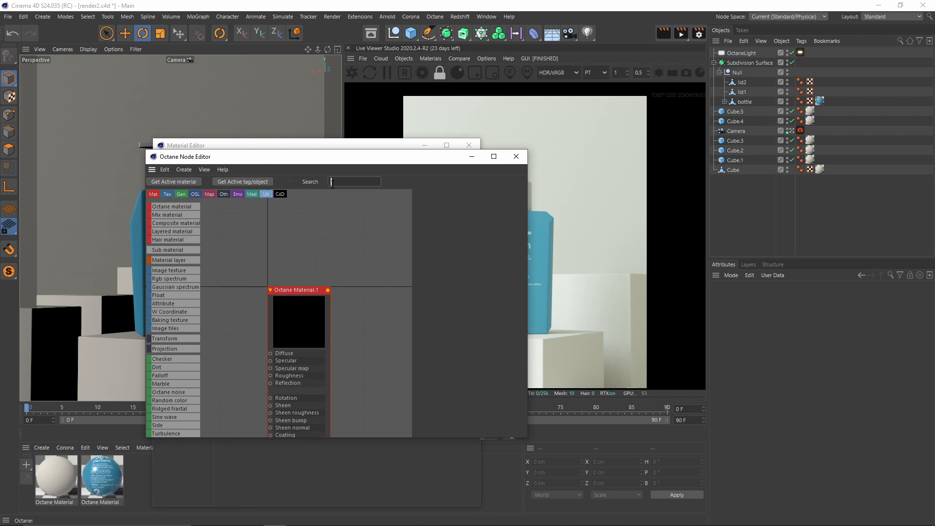
text(mix)
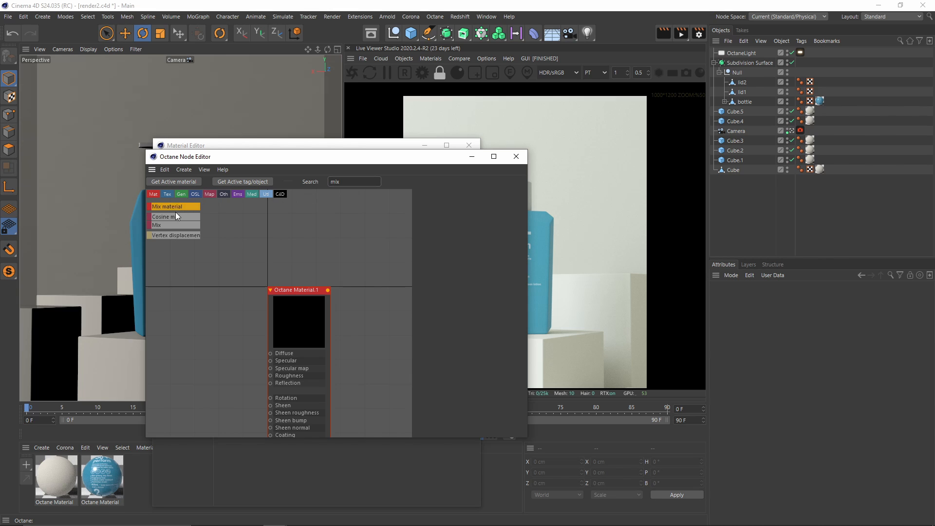
drag(357, 249, 314, 250)
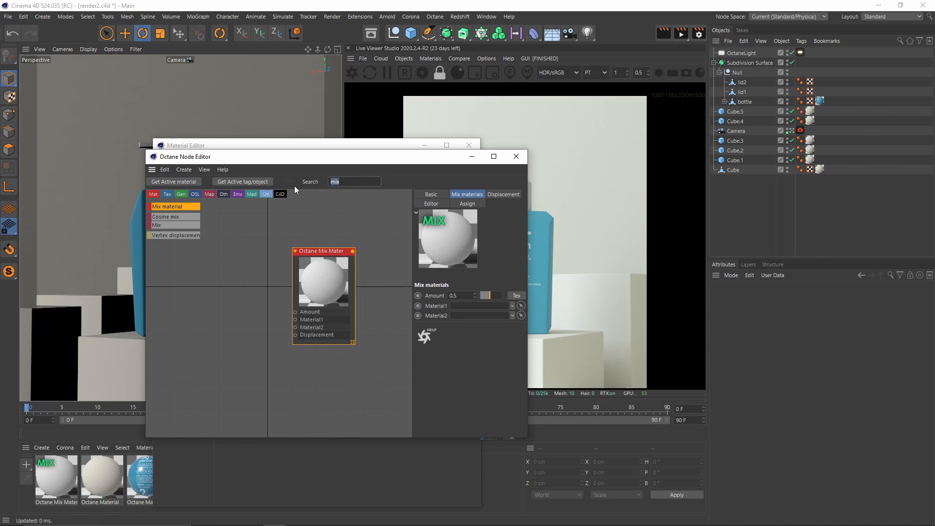
Add an Octane material node beside the mix node and maximize the node editor
text(mate)
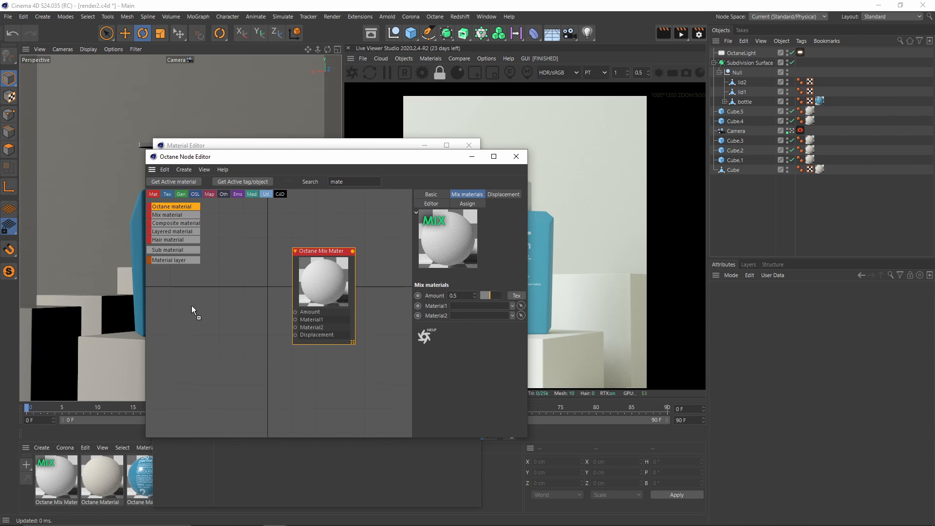
drag(191, 305, 232, 263)
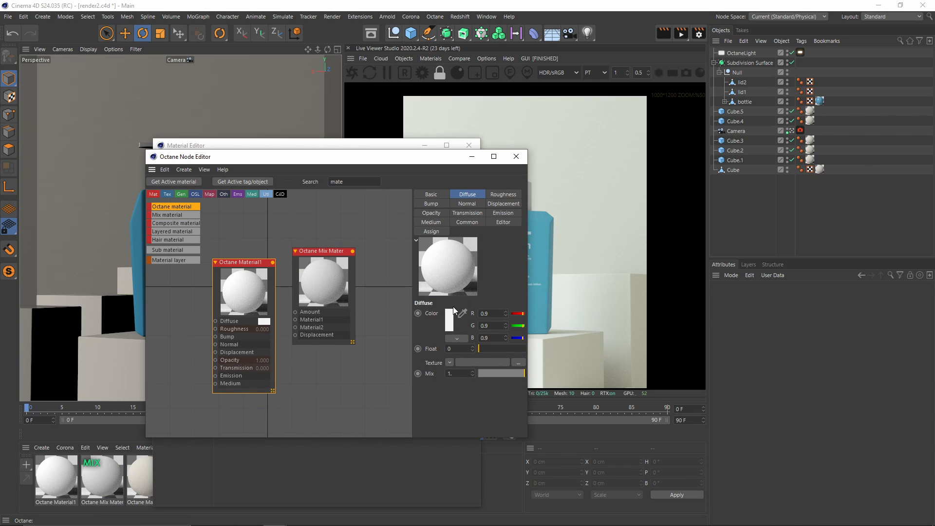
click(494, 157)
drag(99, 147, 91, 203)
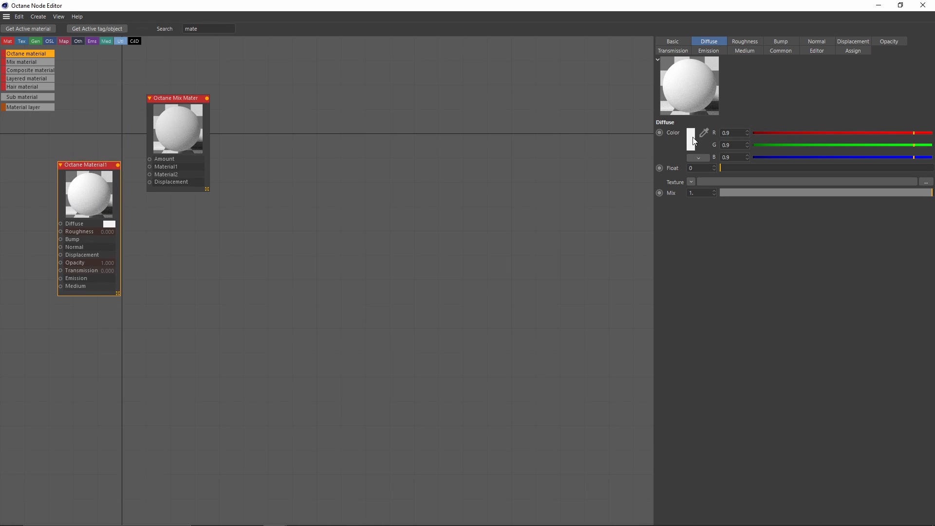
Set the new Octane material's diffuse colour to black with V 0% and its material type to Glossy
click(692, 145)
drag(699, 164, 628, 164)
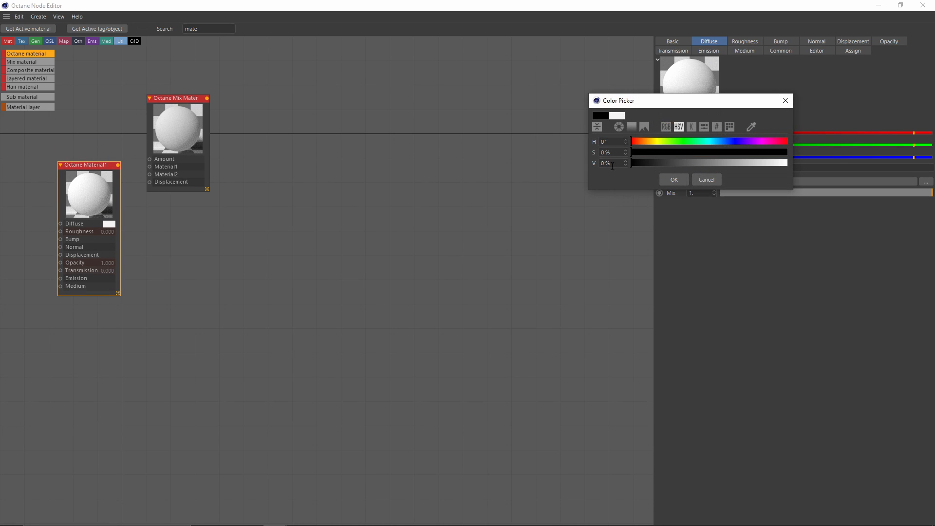
click(675, 180)
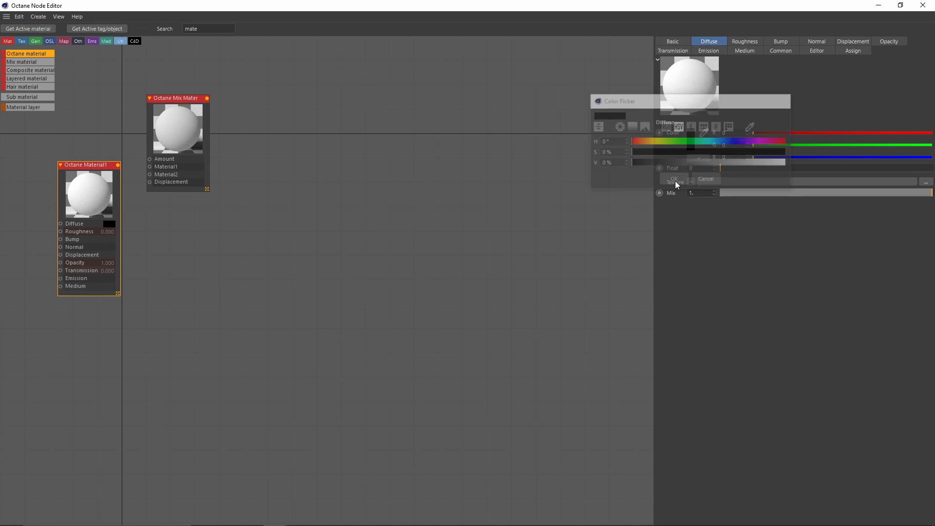
click(681, 40)
click(727, 156)
click(723, 179)
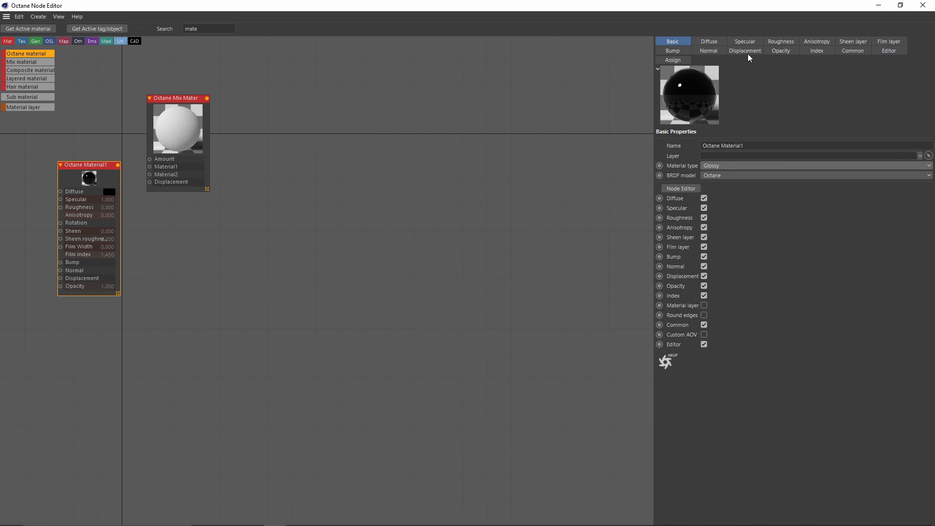
Set the black glossy material's roughness to 0.4
click(754, 40)
click(769, 42)
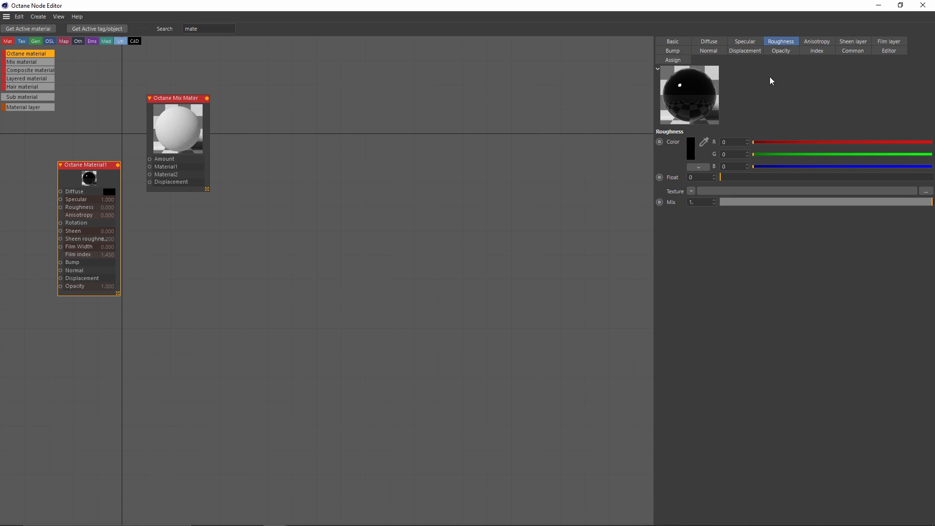
text(.4)
key(Return)
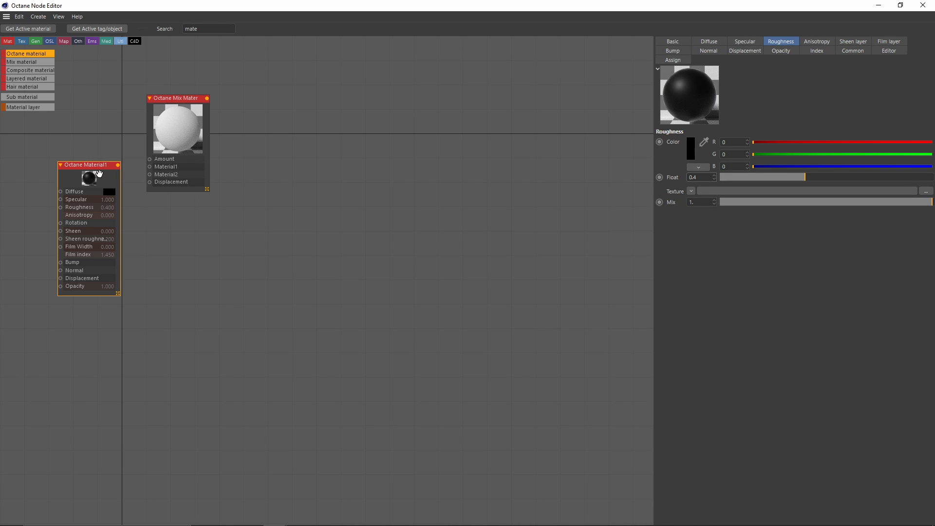
Duplicate the black glossy node below the original and give the copy a roughness of 0.1 and an index of 1.5
ctrl+drag(87, 166, 87, 332)
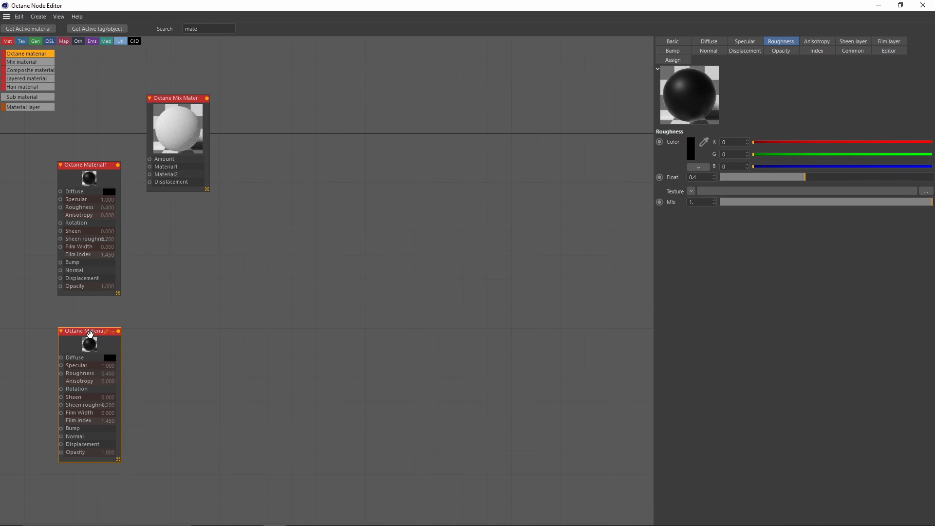
click(113, 318)
click(99, 332)
click(706, 176)
text(0.1)
key(Return)
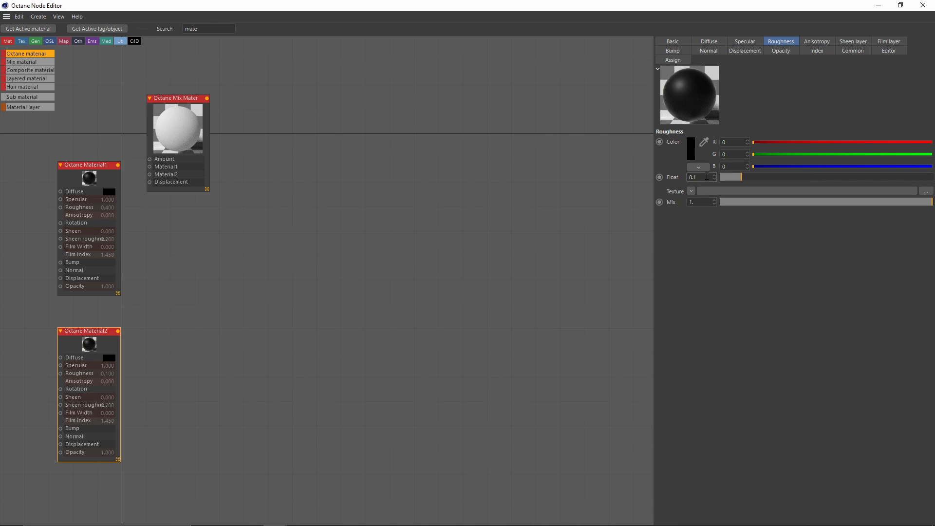
click(813, 52)
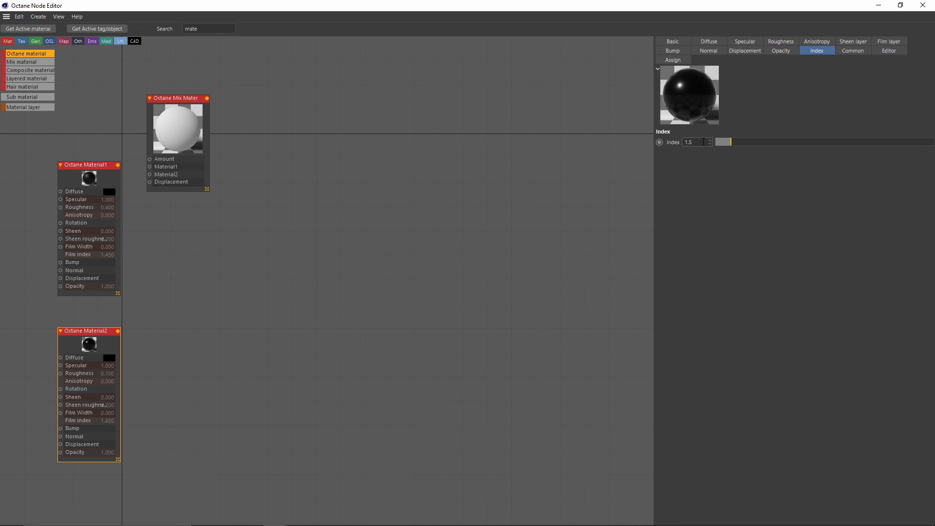
click(493, 253)
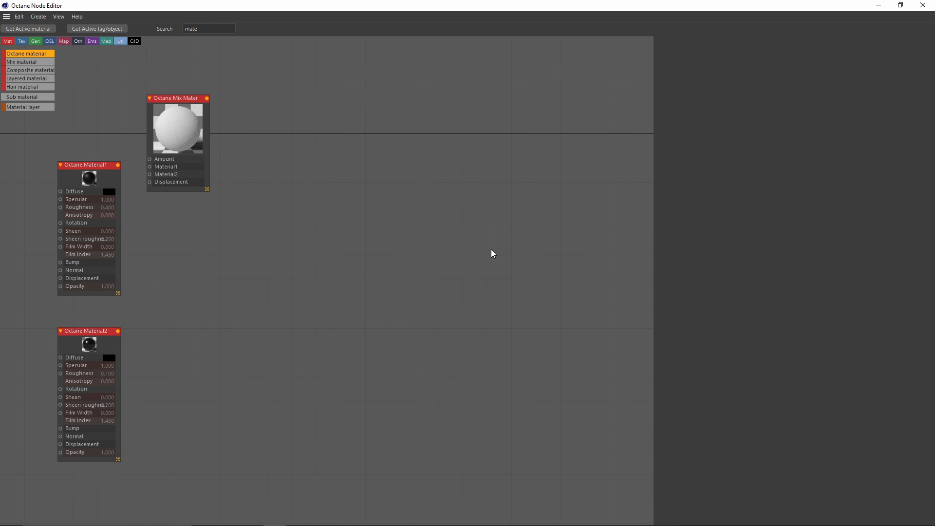
Reposition the mix node and connect Octane Material1 and Octane Material2 to its Material1 and Material2 inputs
drag(161, 133, 199, 180)
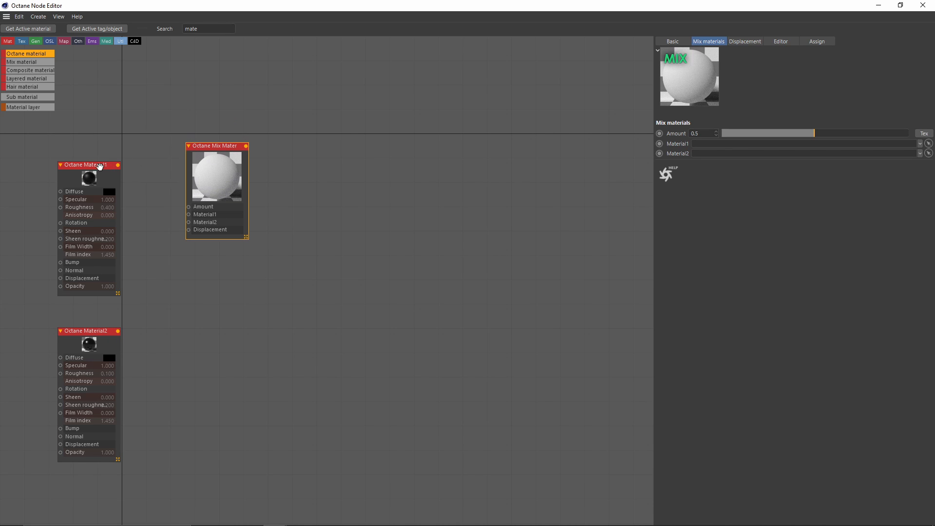
drag(118, 165, 188, 214)
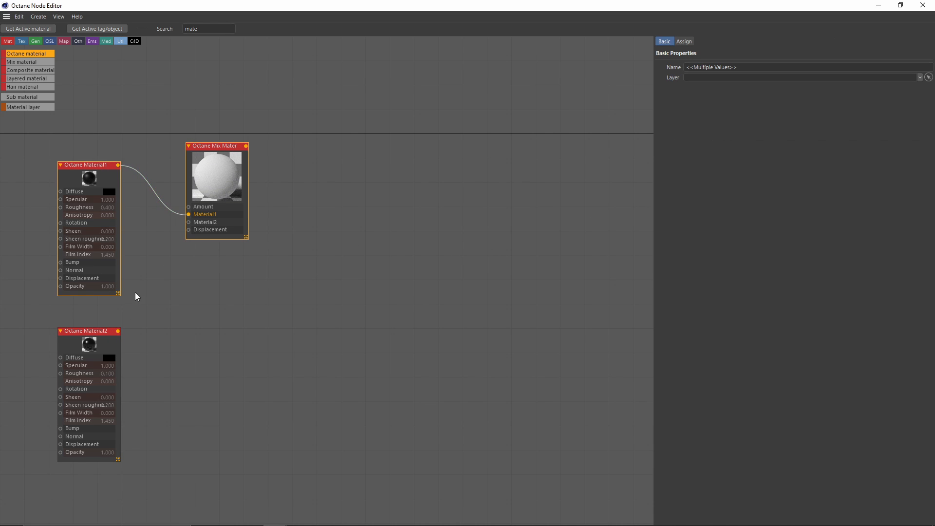
drag(117, 331, 188, 222)
click(211, 189)
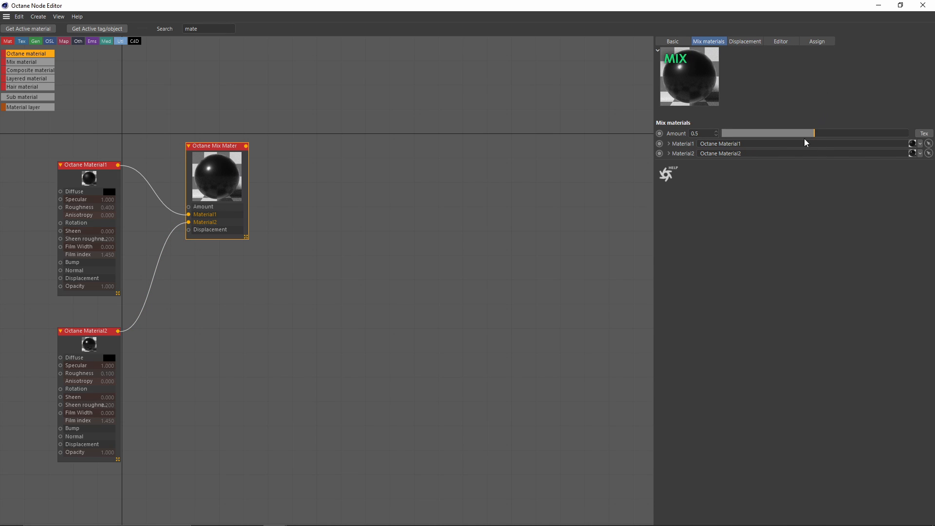
Minimize the node and material editors and assign Octane Material2 to lid2 and lid1
drag(624, 4, 469, 89)
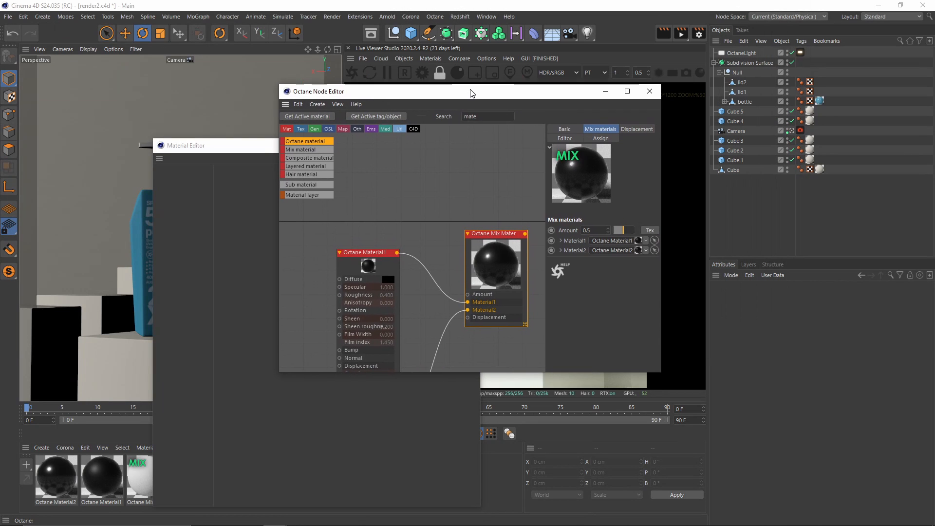
click(603, 94)
click(422, 147)
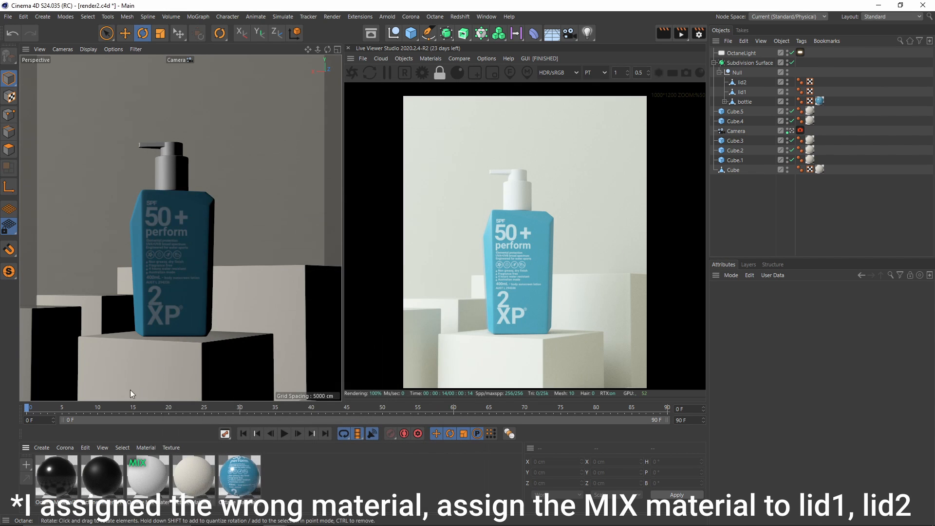
drag(48, 475, 821, 82)
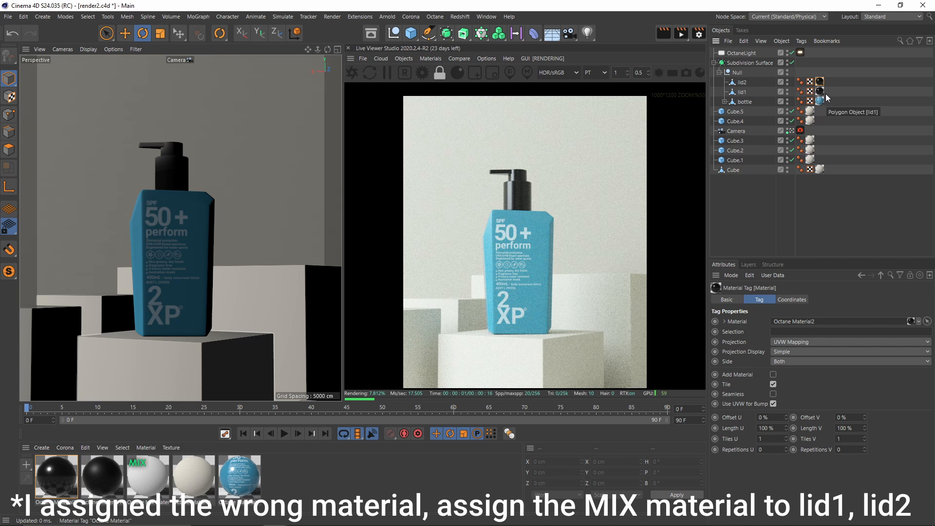
Leave the scene camera view and frame the bottle and its pedestals from an elevated angle
click(736, 72)
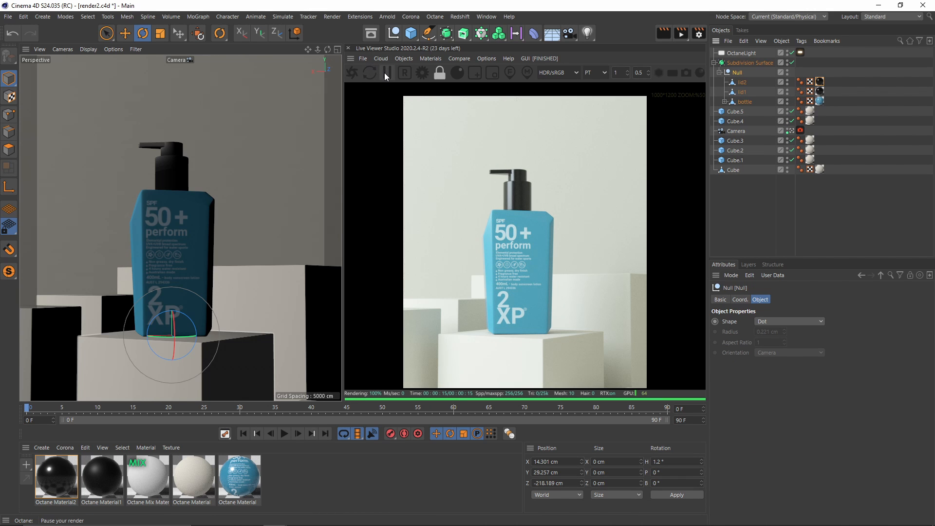
click(791, 130)
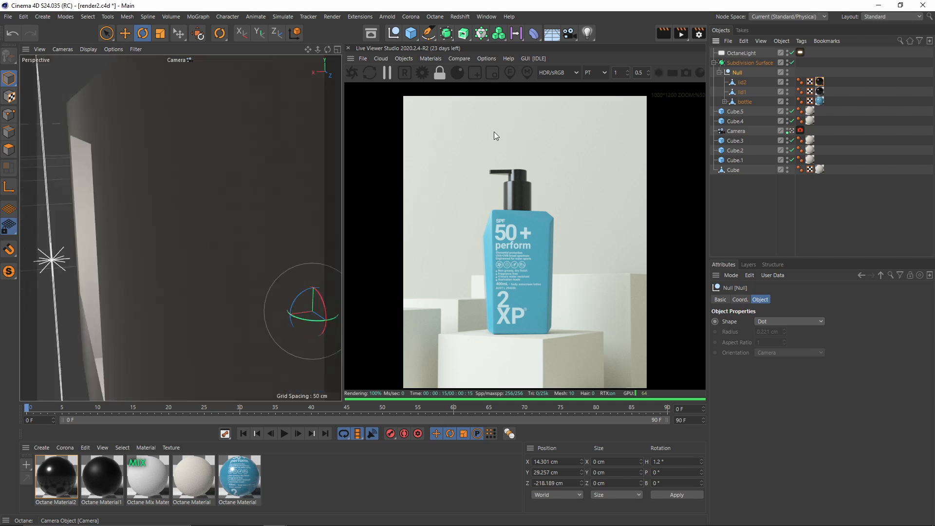
scroll(191, 201, down, 5)
alt+drag(192, 201, 233, 210)
scroll(191, 219, up, 5)
alt+middle_drag(191, 218, 210, 208)
scroll(205, 207, up, 5)
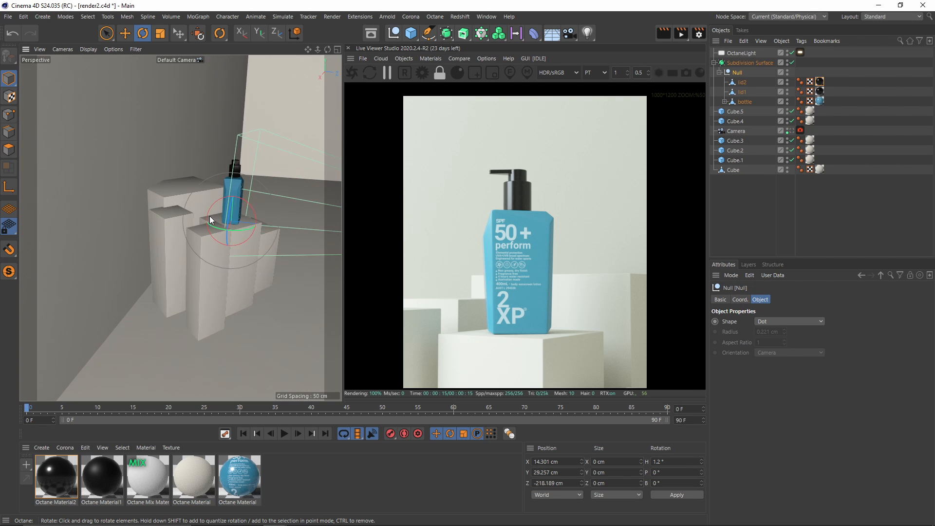
alt+drag(205, 207, 171, 214)
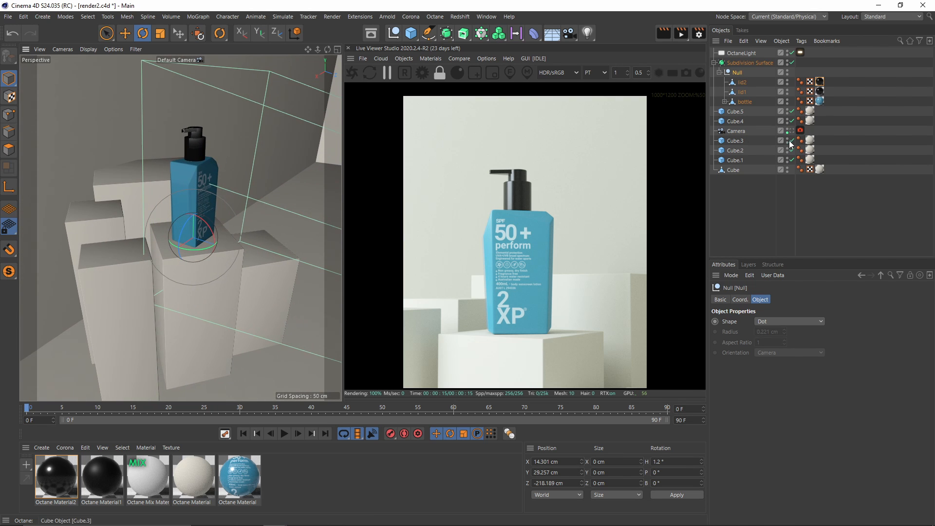
Duplicate the bottle's Subdivision Surface, rename the original bottle_1 and name the copy bottle_2
click(713, 63)
click(741, 64)
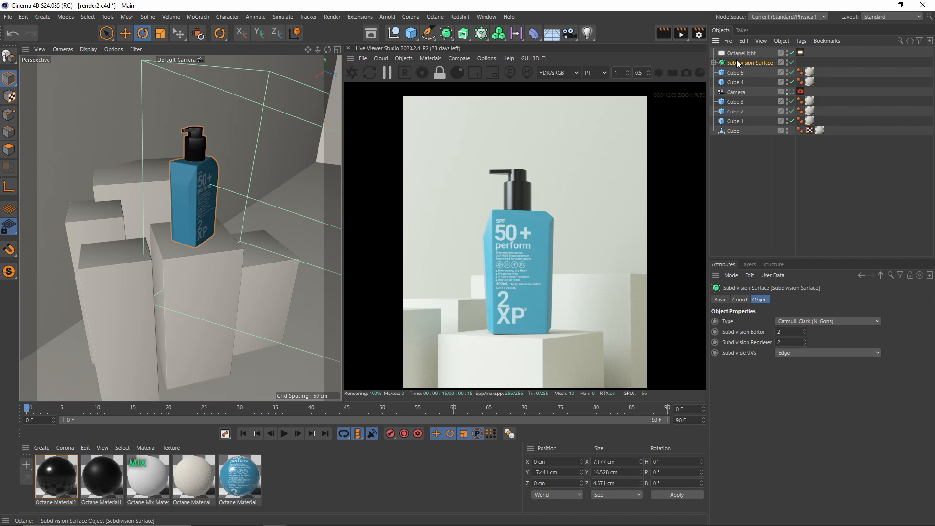
ctrl+drag(737, 61, 737, 58)
double_click(741, 73)
text(bottle_1)
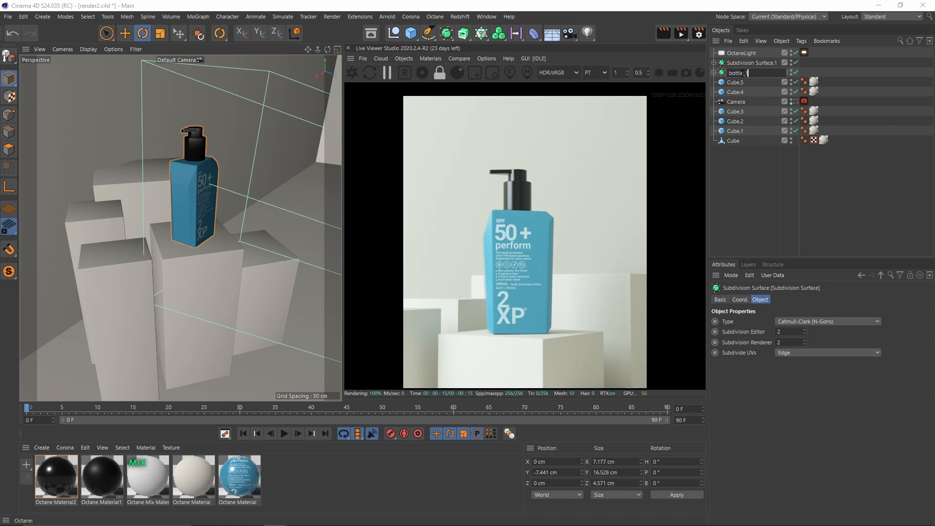
double_click(761, 65)
text(bottle_1)
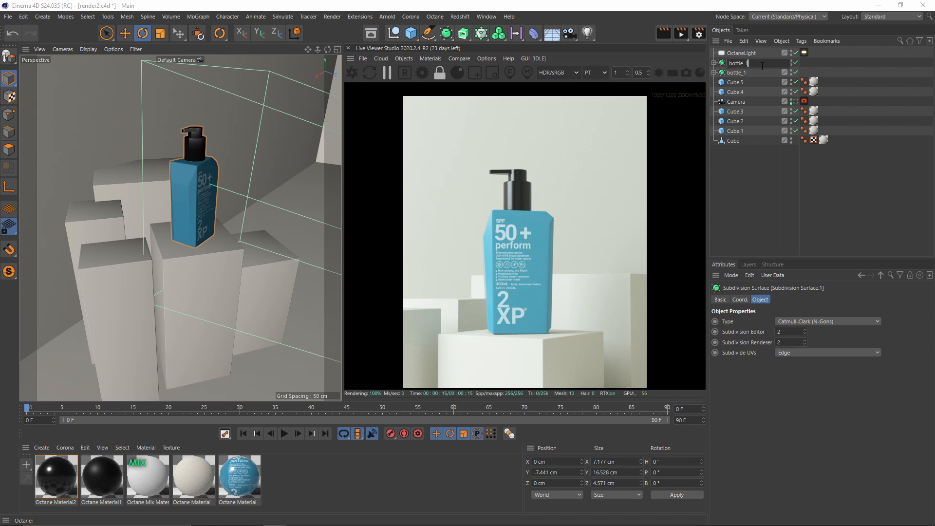
key(Return)
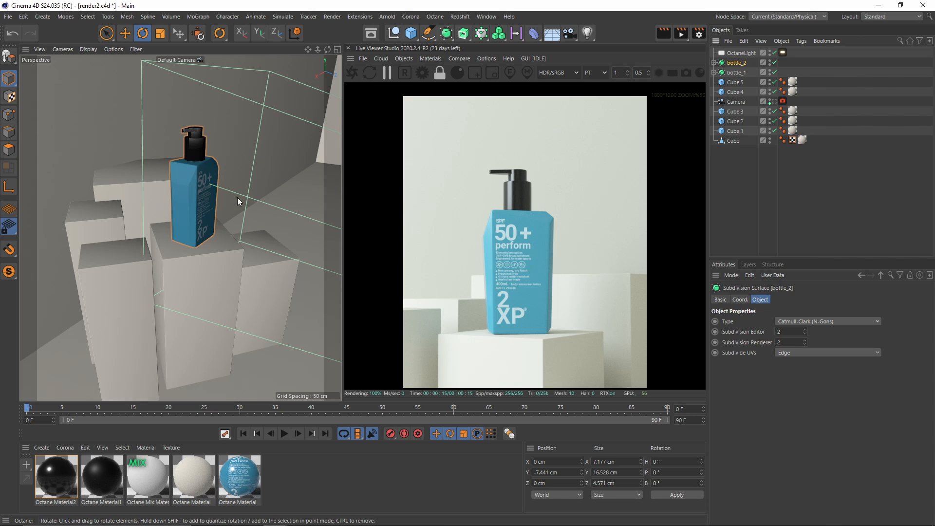
Stand bottle_2 on top of the tall rear pedestal using the Place tool
scroll(231, 194, down, 5)
scroll(218, 193, up, 2)
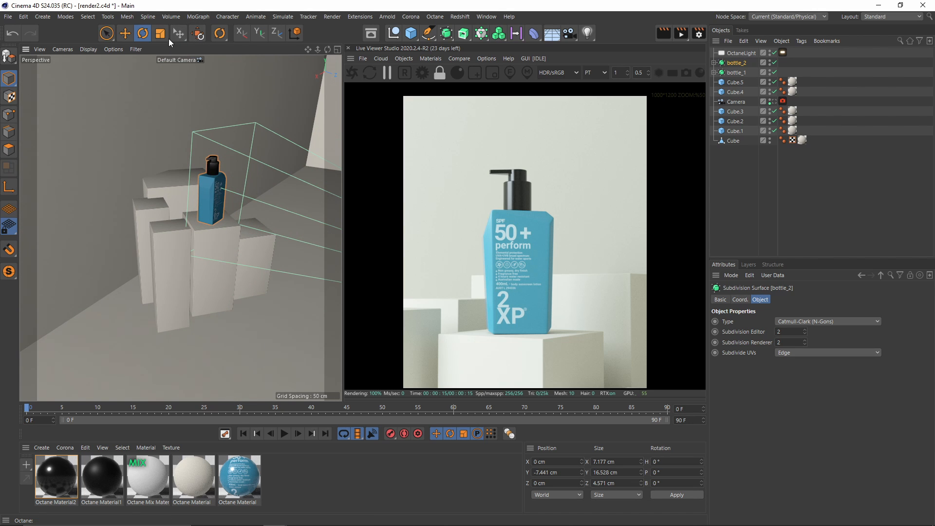
click(183, 35)
scroll(189, 179, up, 5)
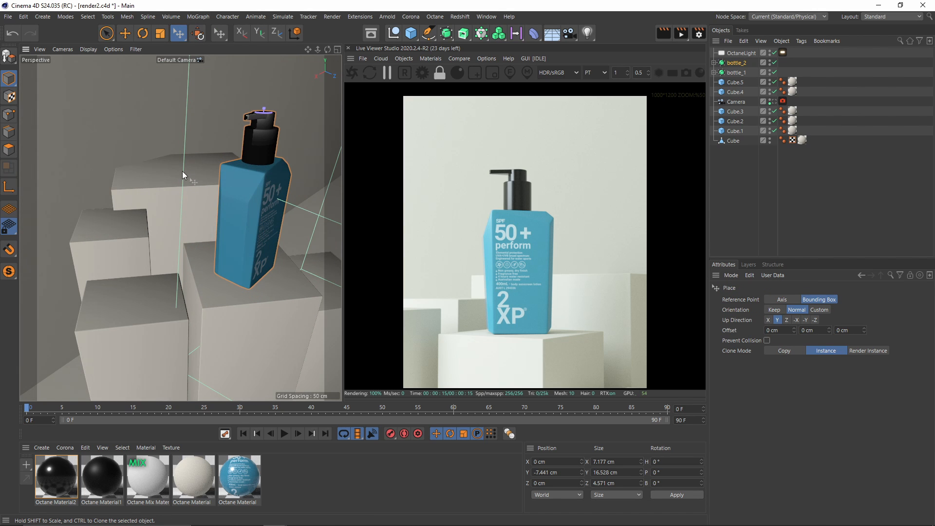
alt+drag(182, 171, 186, 185)
Duplicate bottle_2 and rename the copy bottle_3
ctrl+drag(733, 64, 736, 58)
double_click(744, 63)
click(748, 64)
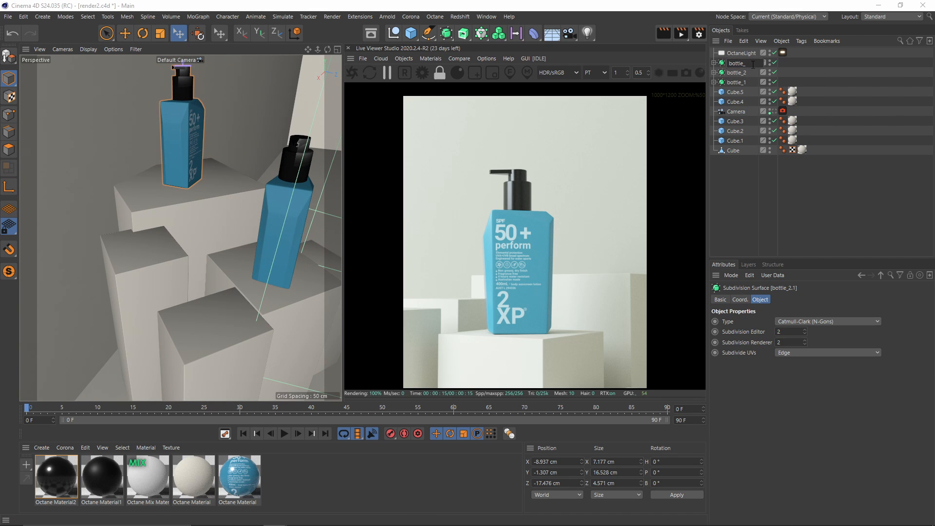
text(3)
key(Return)
Place bottle_3 on the pedestal behind and to the left of bottle_1 and return to the scene camera view
alt+drag(185, 183, 154, 207)
drag(206, 156, 163, 290)
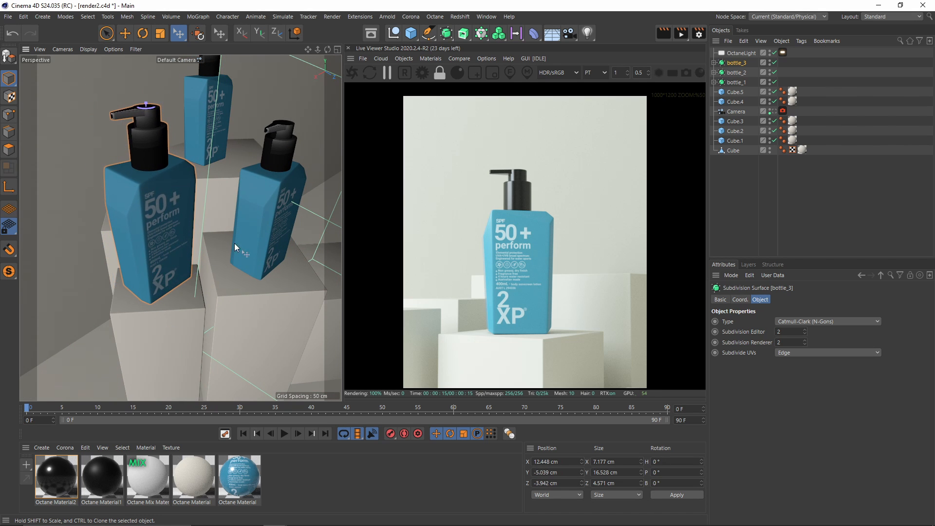
click(774, 112)
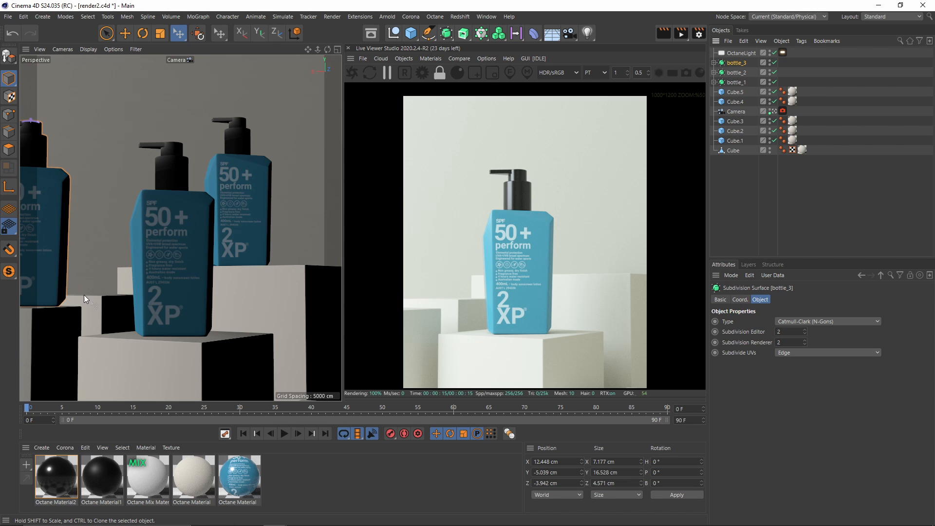
click(774, 113)
alt+drag(311, 219, 185, 218)
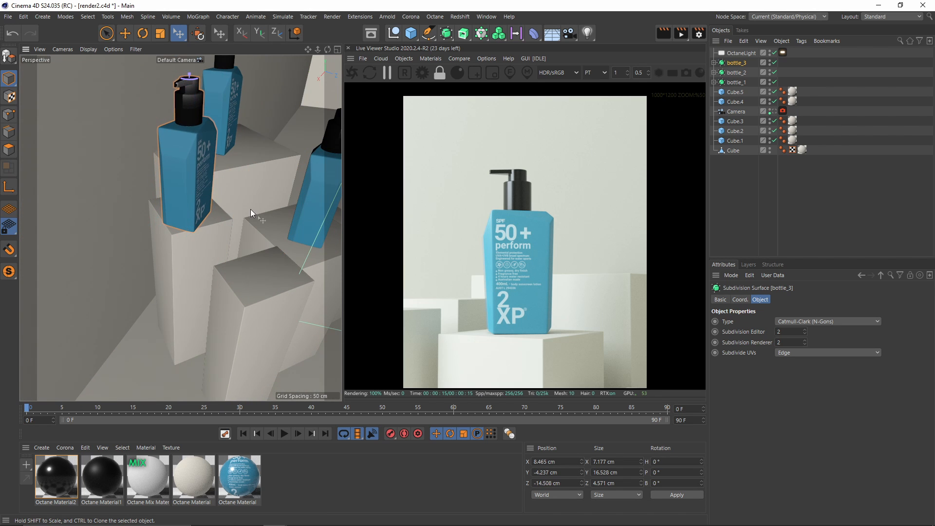
click(773, 113)
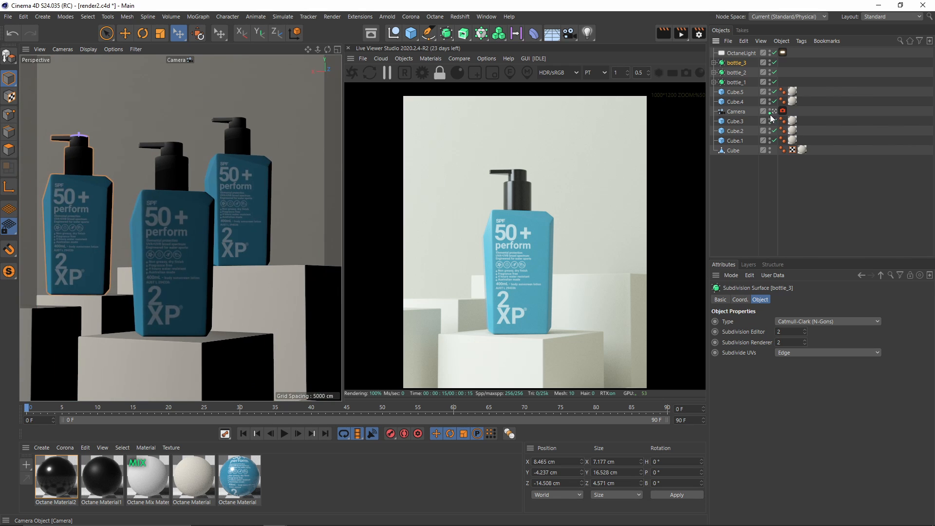
Move the Null inside bottle_3 about 0.2 cm along the X axis toward bottle_1
click(125, 33)
click(714, 62)
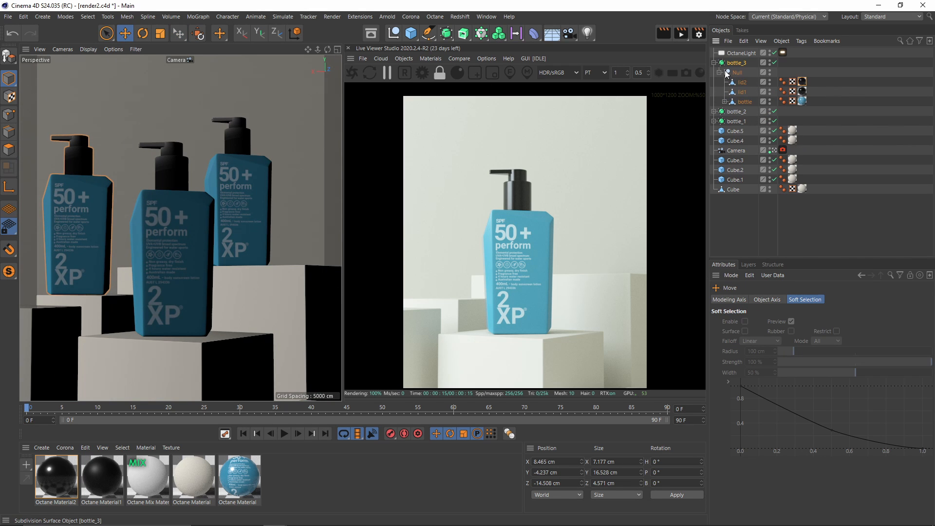
click(736, 72)
drag(37, 293, 39, 294)
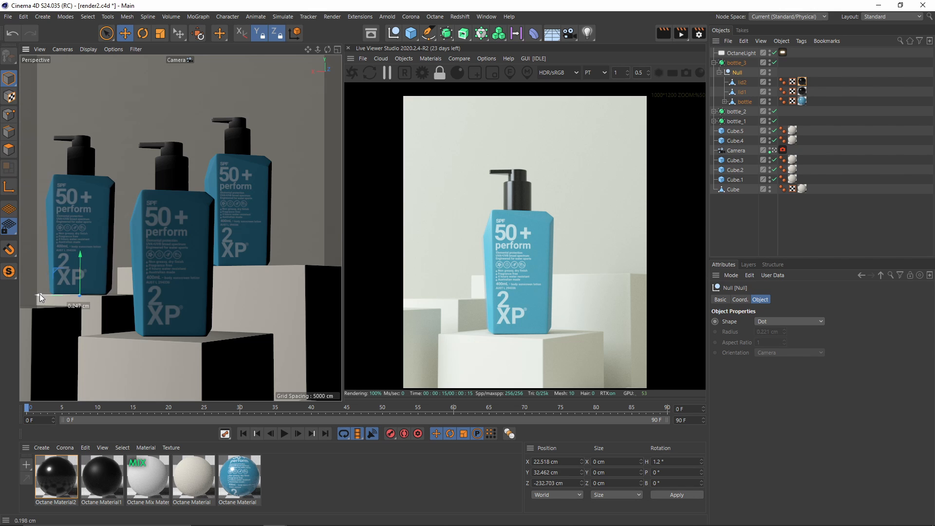
Move the Null inside bottle_2 about 2.8 cm along the X axis, away from bottle_1
click(714, 112)
click(736, 120)
drag(187, 269, 222, 272)
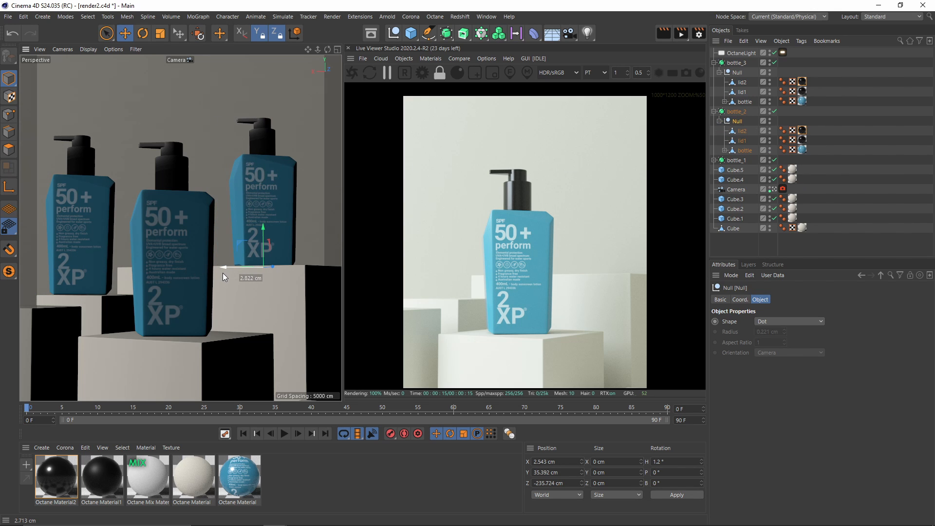
Duplicate the blue bottle material and open the copy in the Octane Node Editor
click(244, 480)
drag(232, 479, 285, 478)
double_click(284, 476)
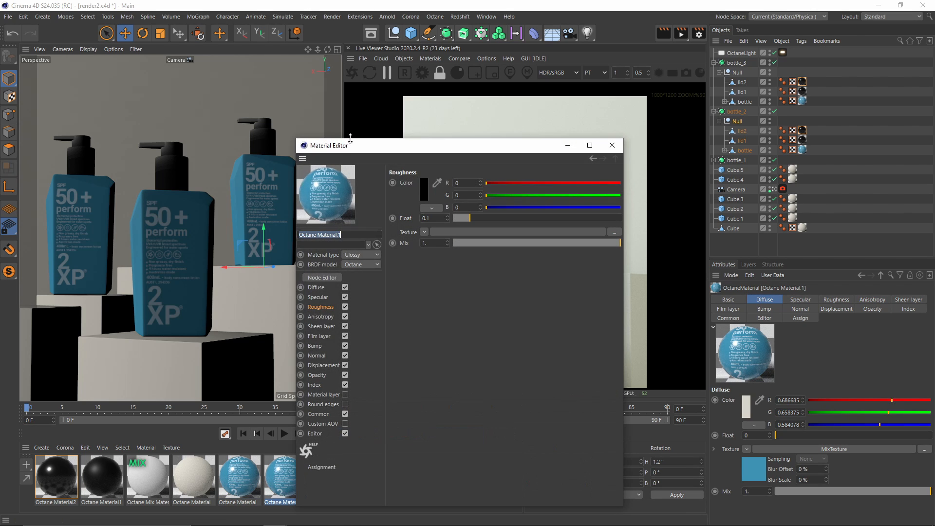
drag(384, 145, 576, 136)
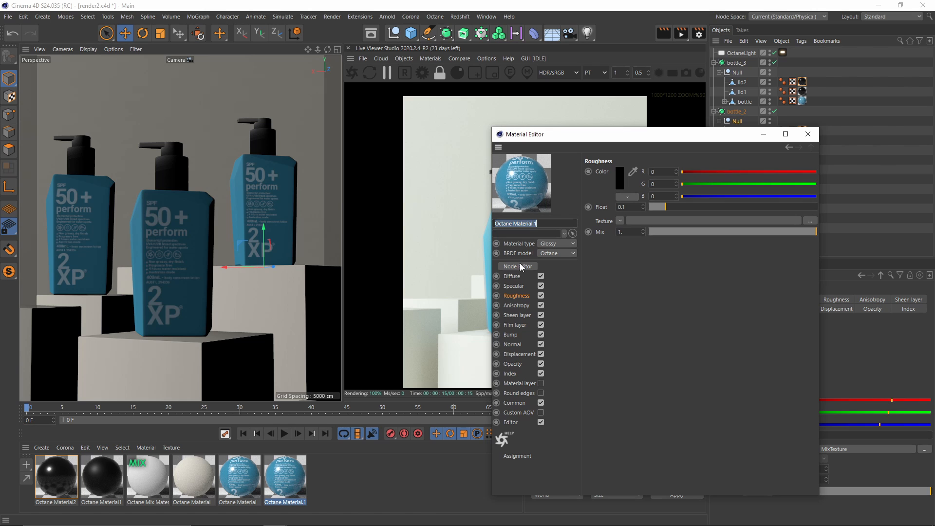
click(519, 262)
Set the copied material's RgbSpectrum color to green with hue 117° and saturation 54%, and close its node graph
drag(370, 102, 475, 173)
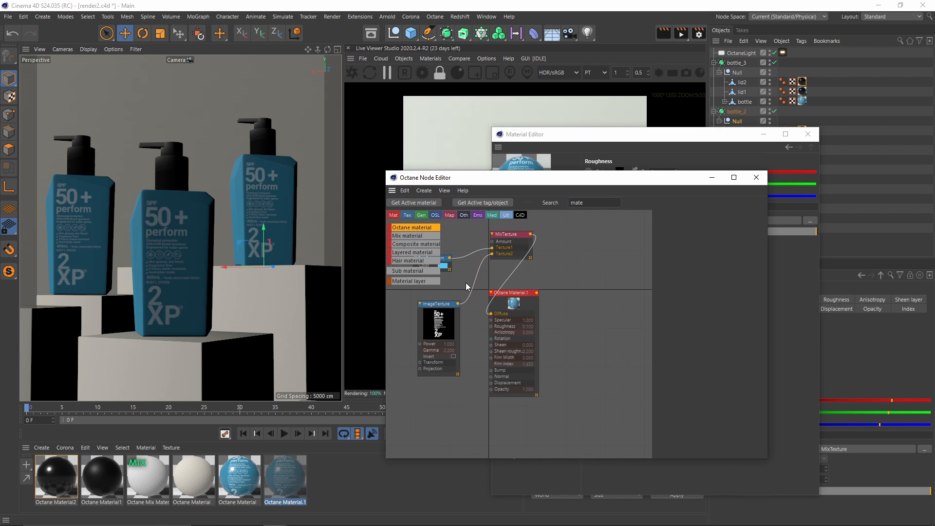
scroll(463, 273, down, 5)
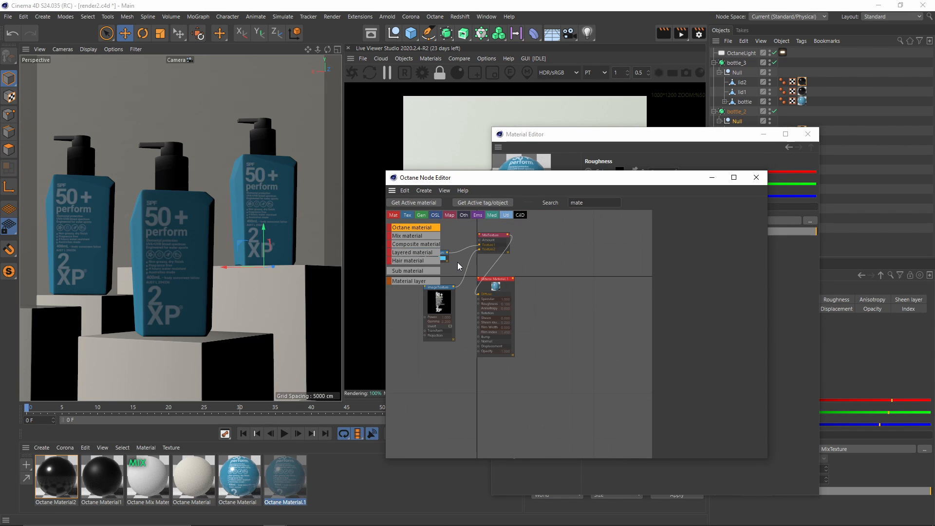
scroll(484, 288, up, 2)
click(454, 273)
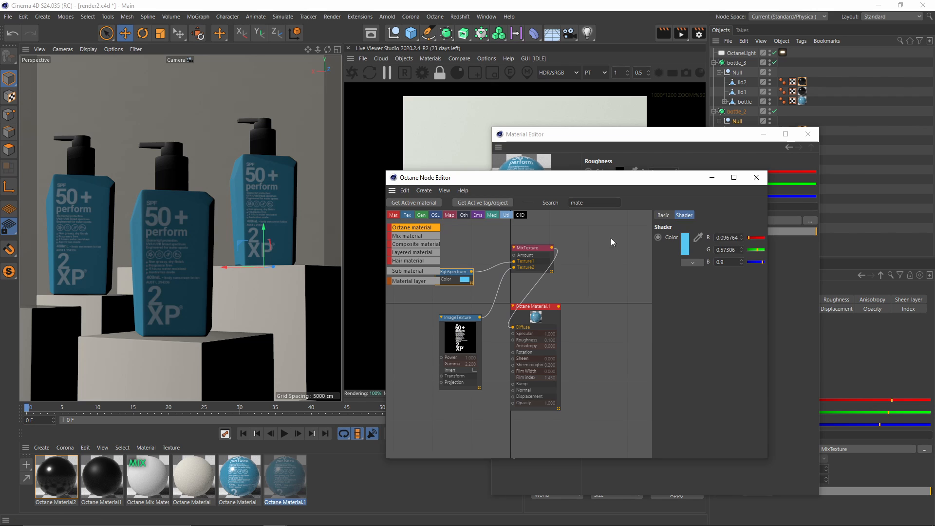
drag(676, 182, 553, 201)
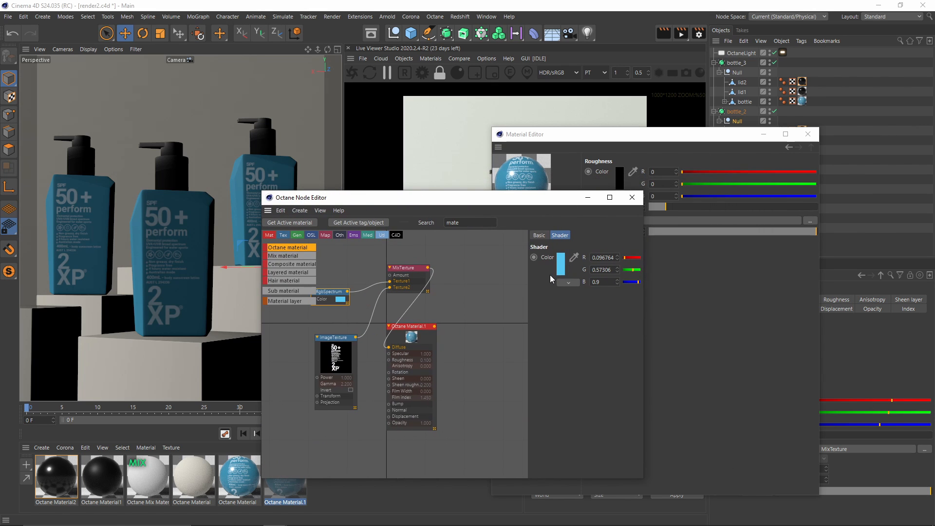
drag(528, 277, 452, 277)
click(483, 261)
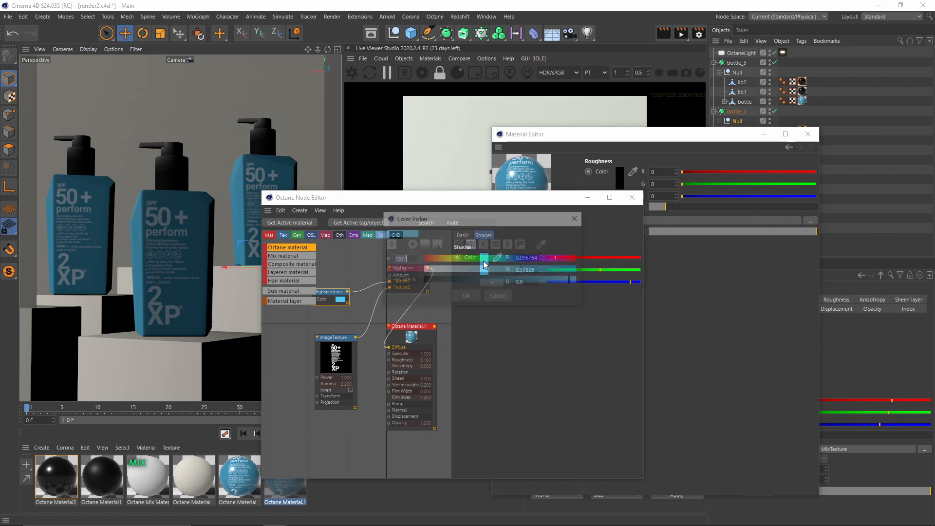
drag(510, 256, 474, 258)
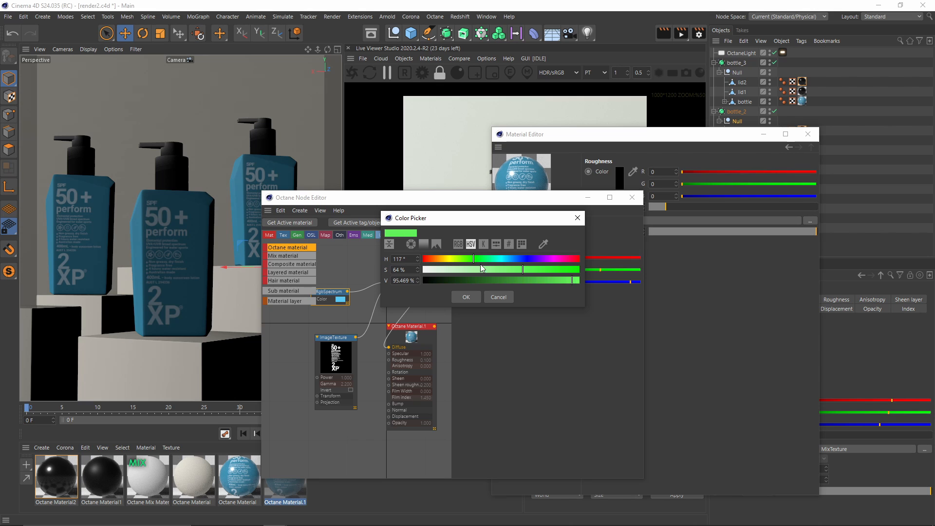
drag(530, 270, 514, 267)
click(466, 296)
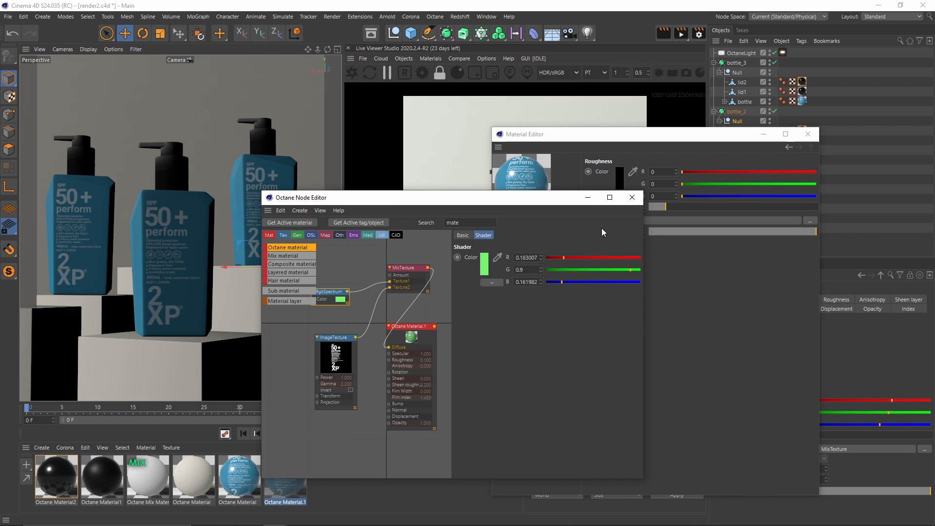
click(631, 198)
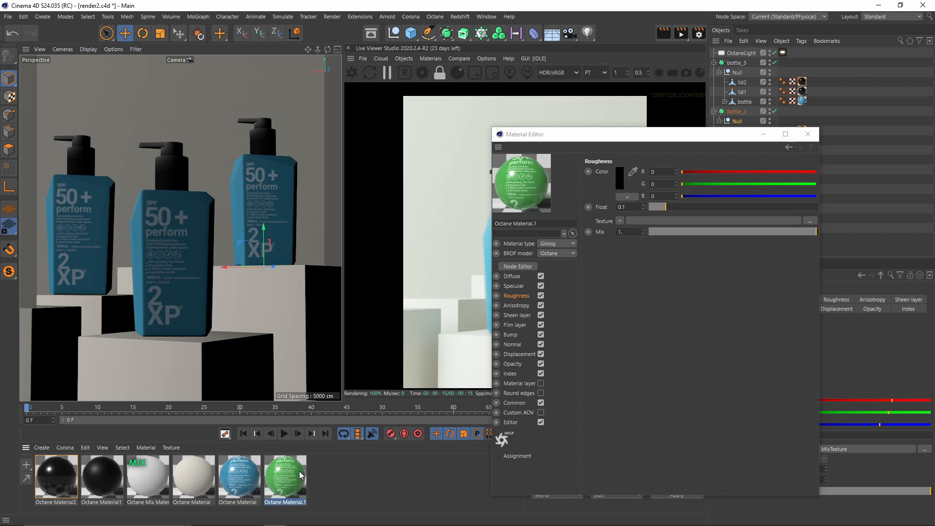
Duplicate the green bottle material and open the duplicate's node graph
ctrl+drag(292, 477, 331, 507)
double_click(326, 478)
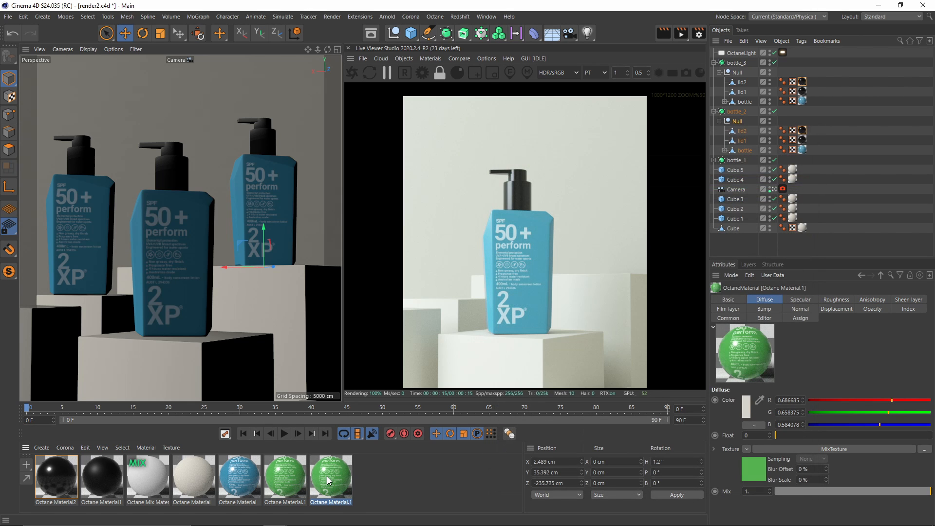
click(349, 278)
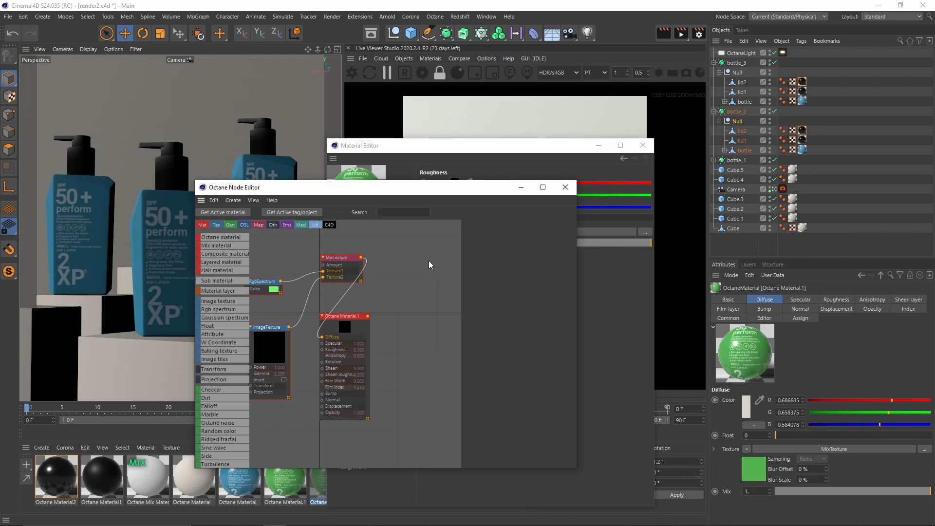
Change the duplicate's RgbSpectrum color to an orange hue and close the node and material editors
click(264, 282)
click(494, 258)
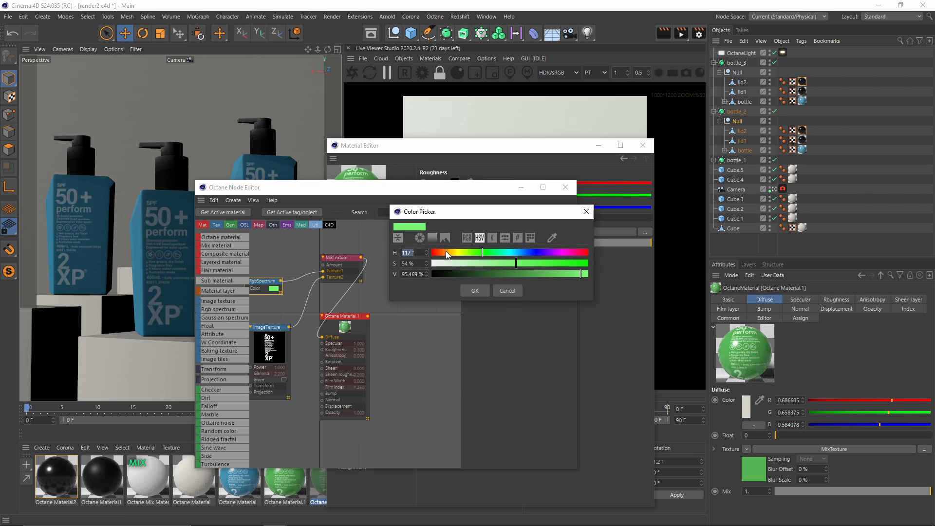
click(449, 251)
click(475, 290)
click(564, 187)
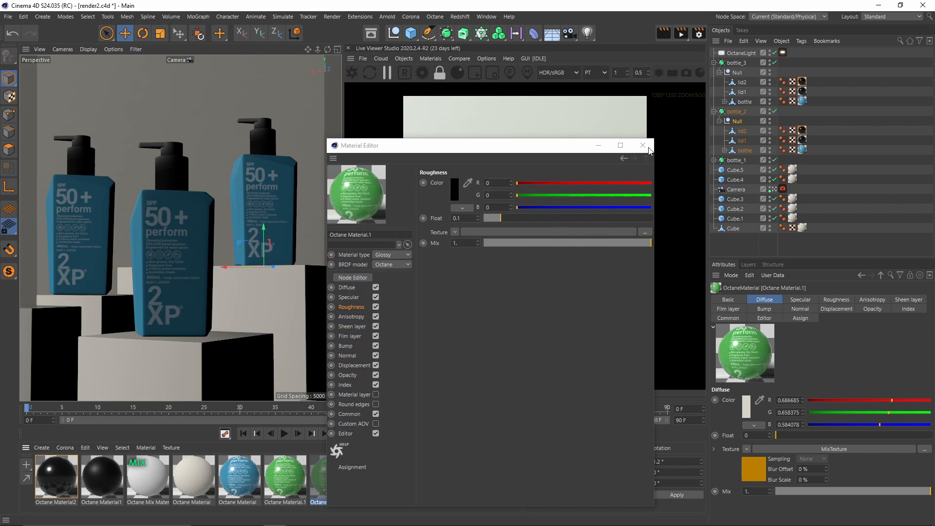
click(643, 145)
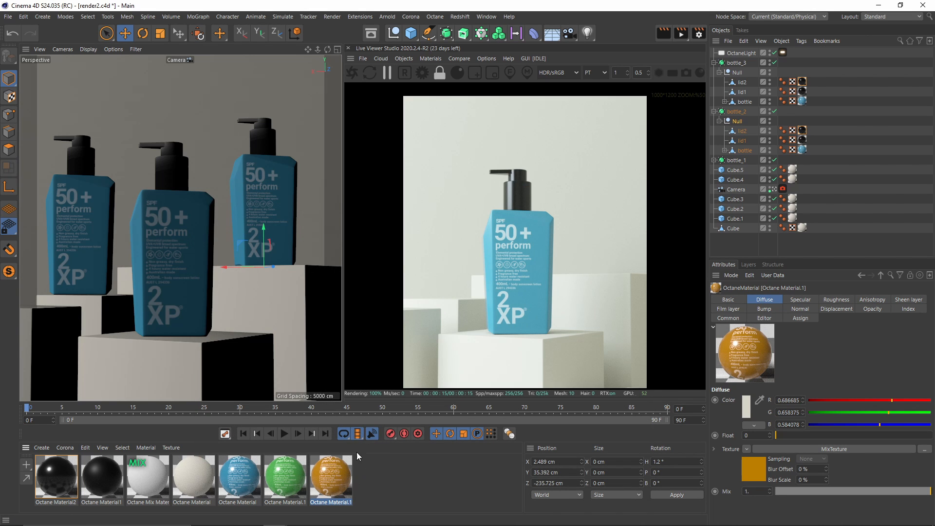
Assign the orange material to the bottle mesh in bottle_2 and the green material to the bottle mesh in bottle_3
drag(331, 474, 375, 460)
drag(804, 153, 804, 154)
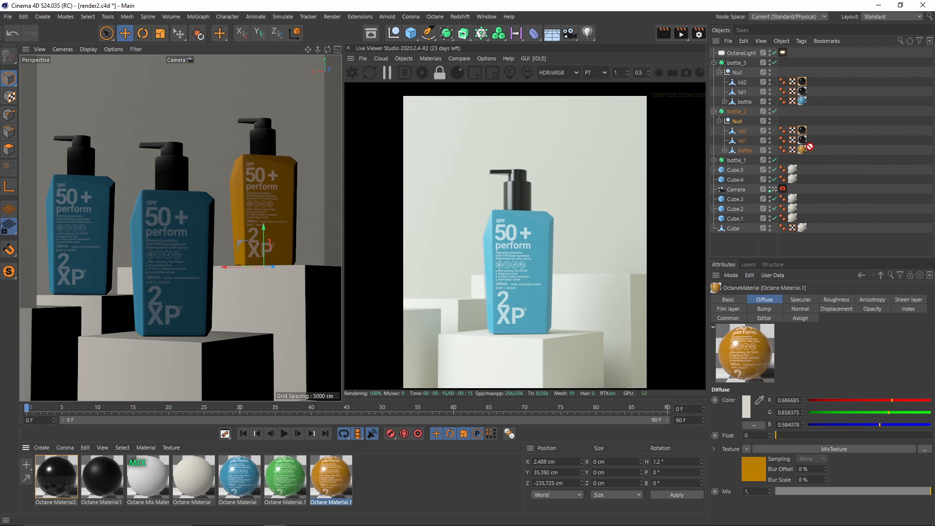
drag(804, 104, 803, 102)
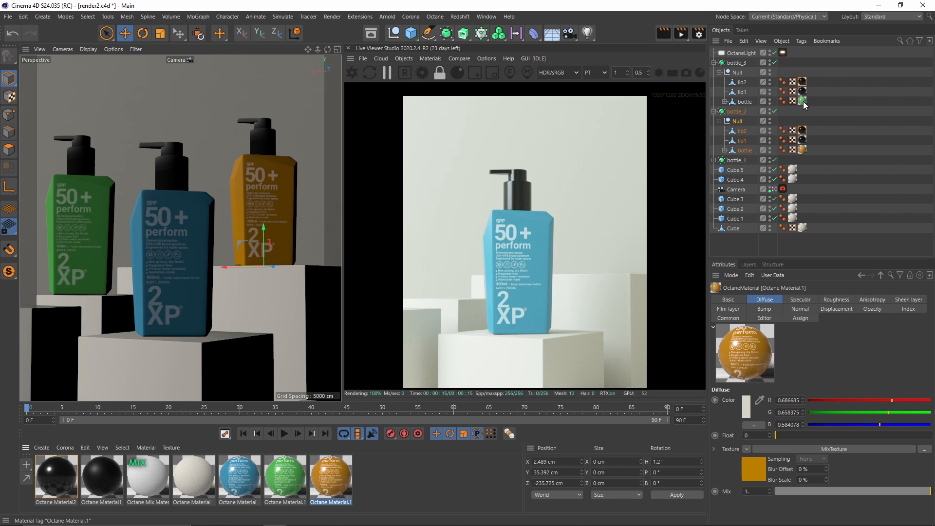
With the live render refreshed, set the Octane camera's depth-of-field aperture to 0.5 cm and pick the focus on the blue bottle
click(353, 72)
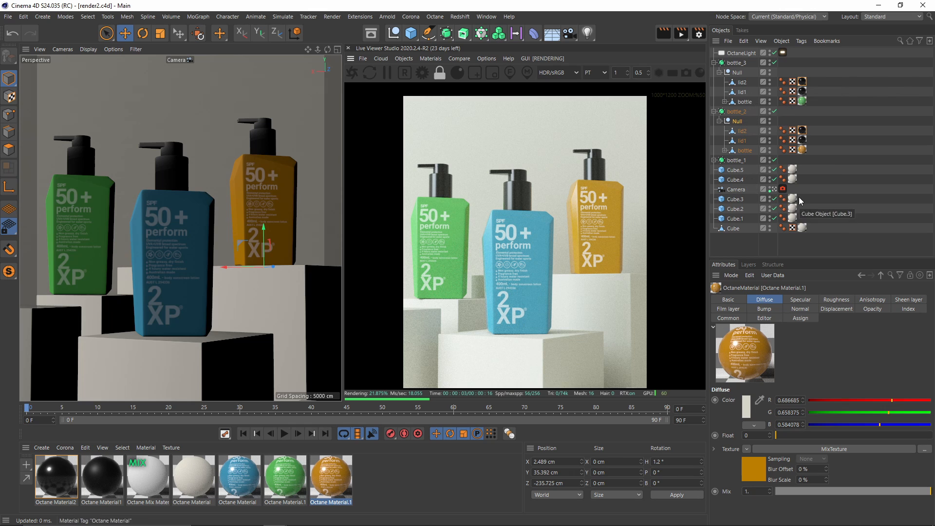
click(782, 189)
drag(813, 259, 811, 187)
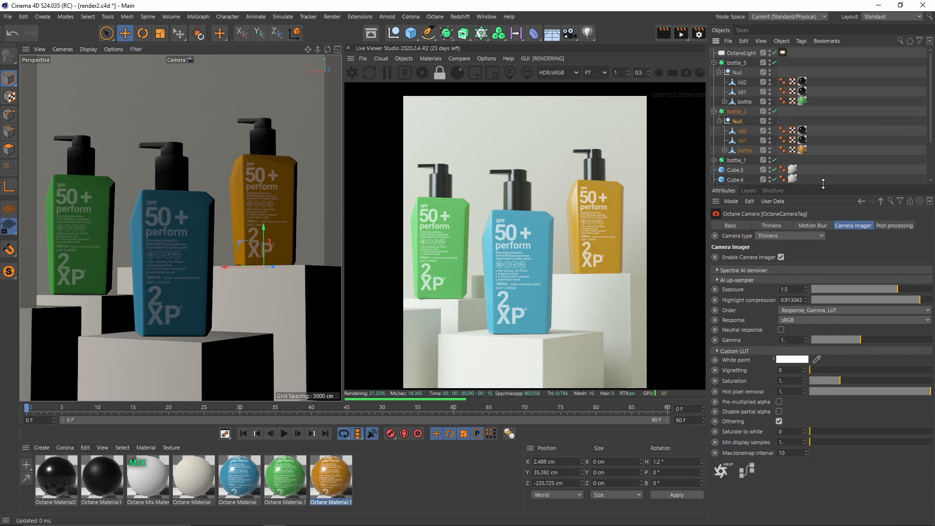
click(781, 229)
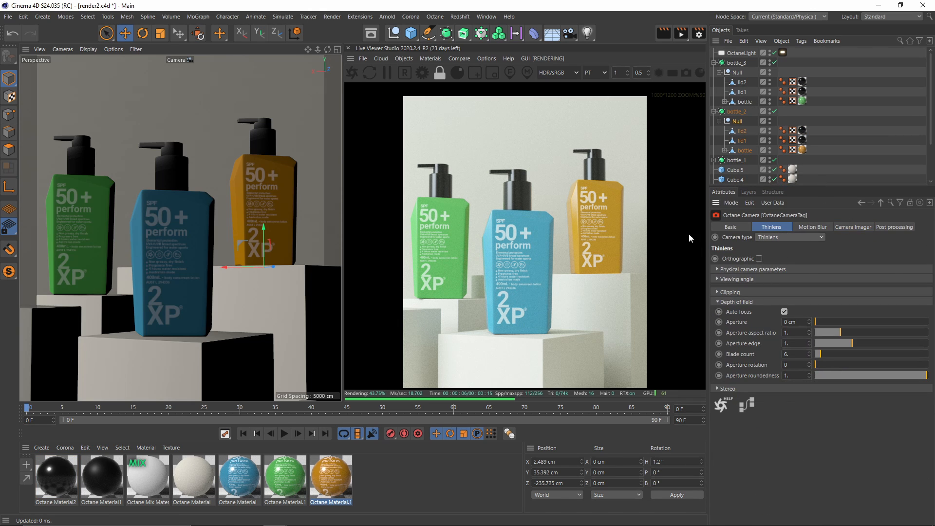
click(800, 322)
text(0.5)
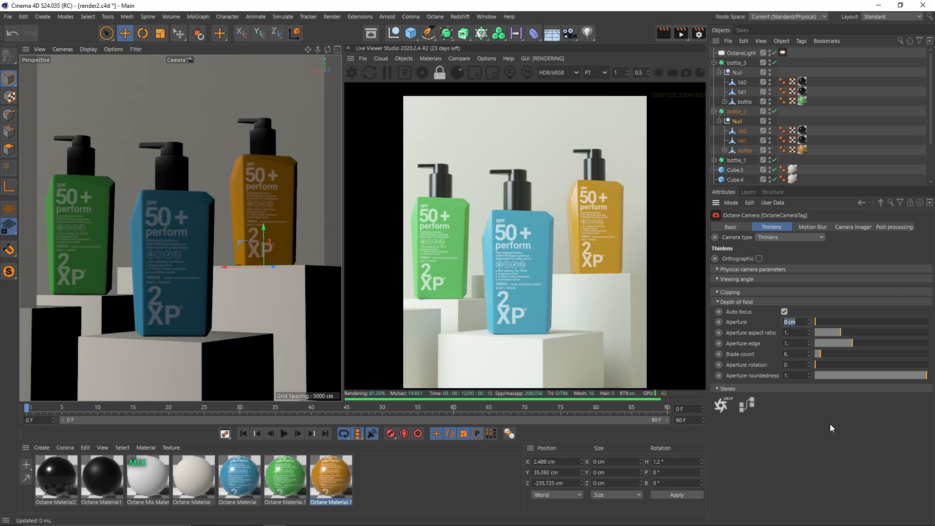
key(Return)
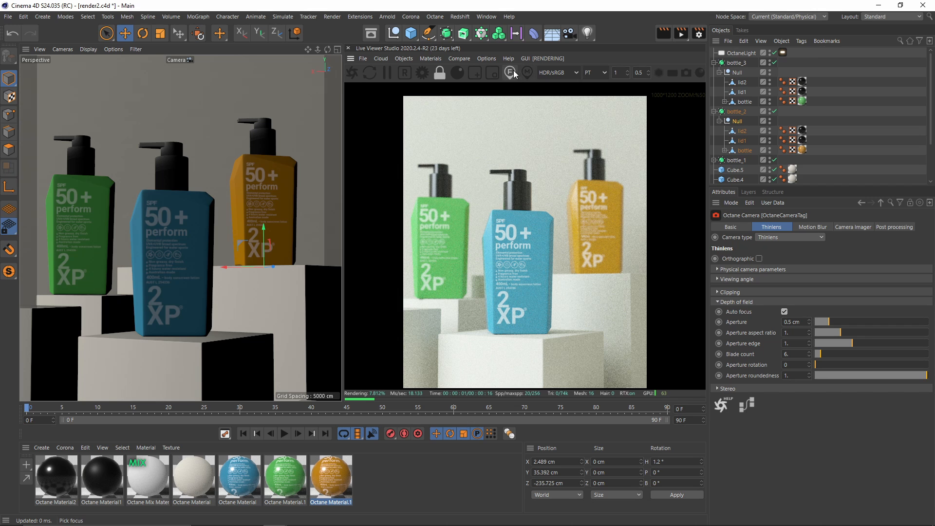
click(521, 223)
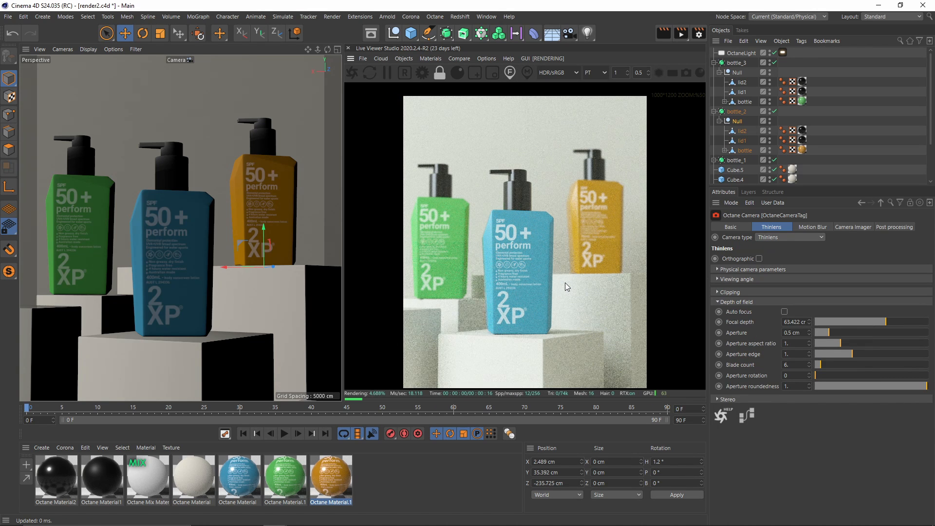
Rotate the null of the front blue bottle to a heading of about 12.8°
click(180, 284)
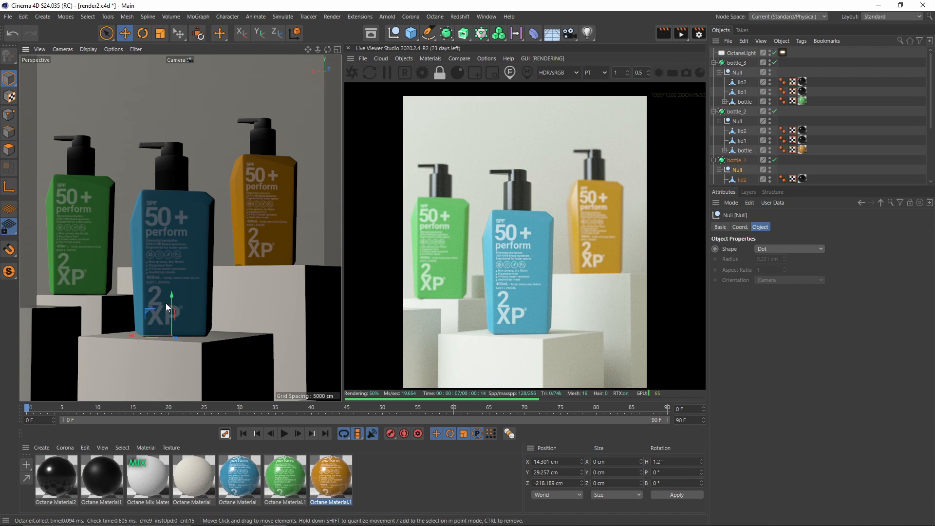
key(r)
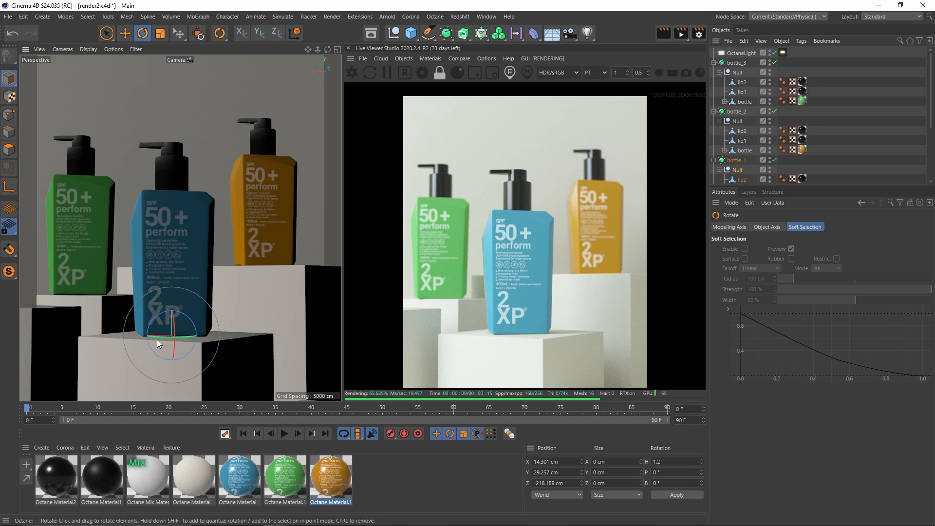
drag(158, 340, 175, 338)
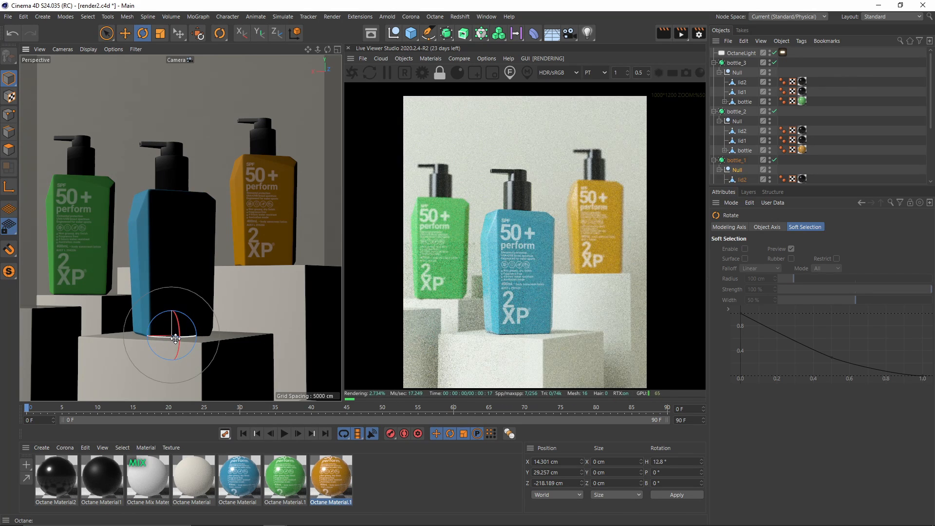
Rotate the orange bottle's null to a heading of about -28.4° and the green bottle's null to about 11.2°
click(739, 122)
drag(261, 270, 235, 262)
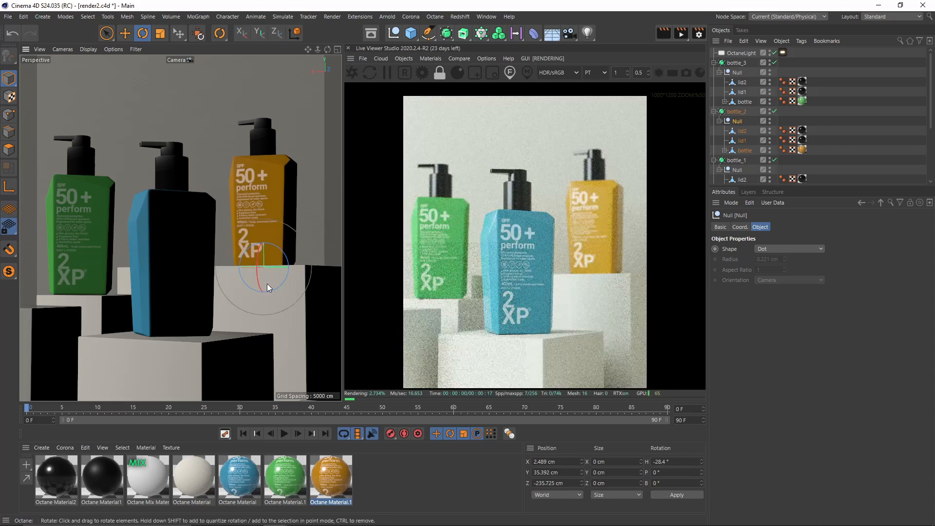
click(737, 72)
drag(86, 294, 104, 302)
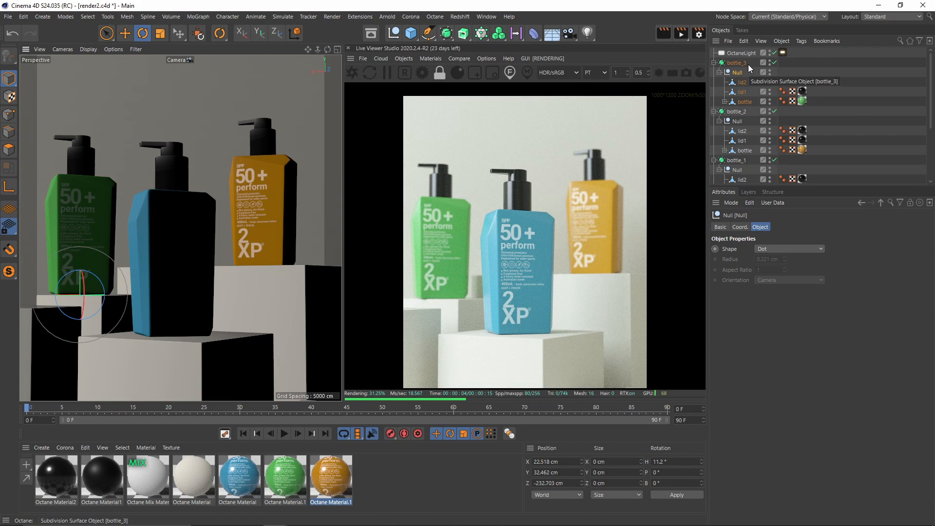
Set the camera's X position to 21.231 cm to reframe the three bottles and check the live render close up
scroll(753, 86, down, 3)
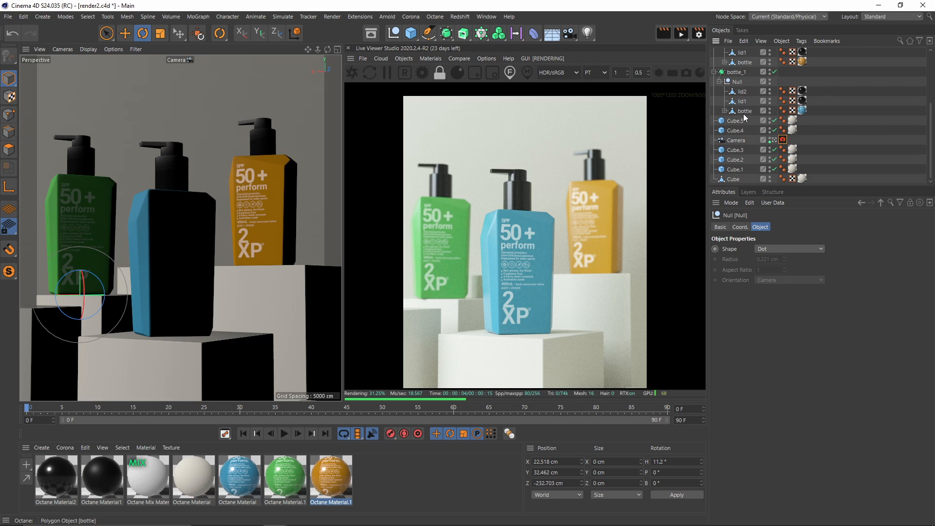
click(734, 139)
click(764, 227)
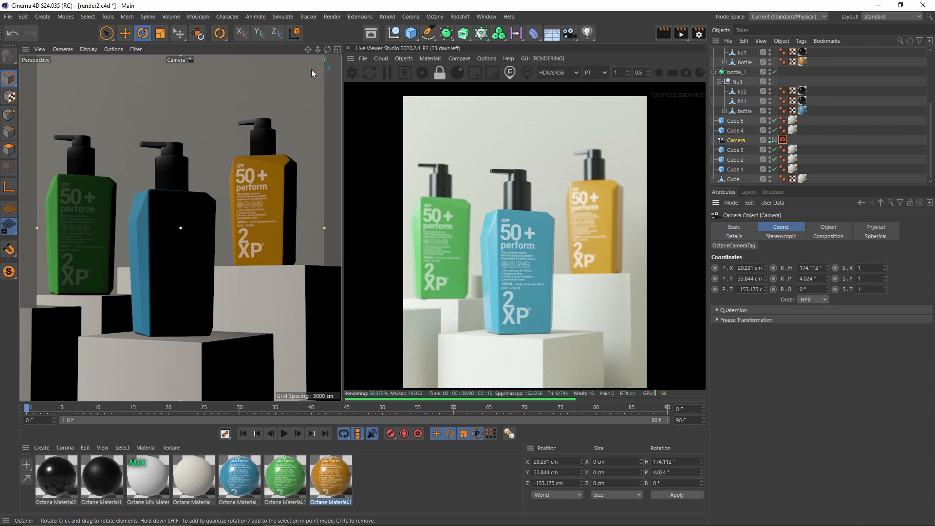
click(765, 265)
click(765, 266)
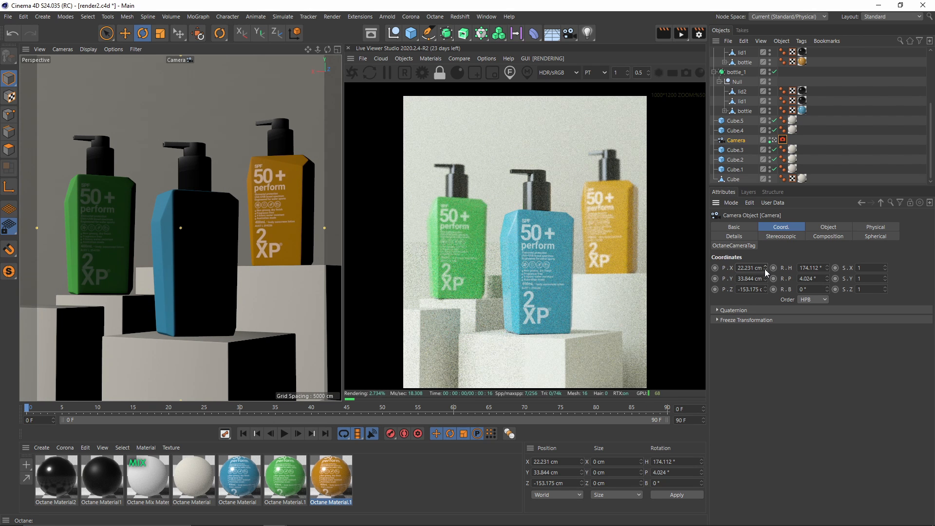
click(764, 269)
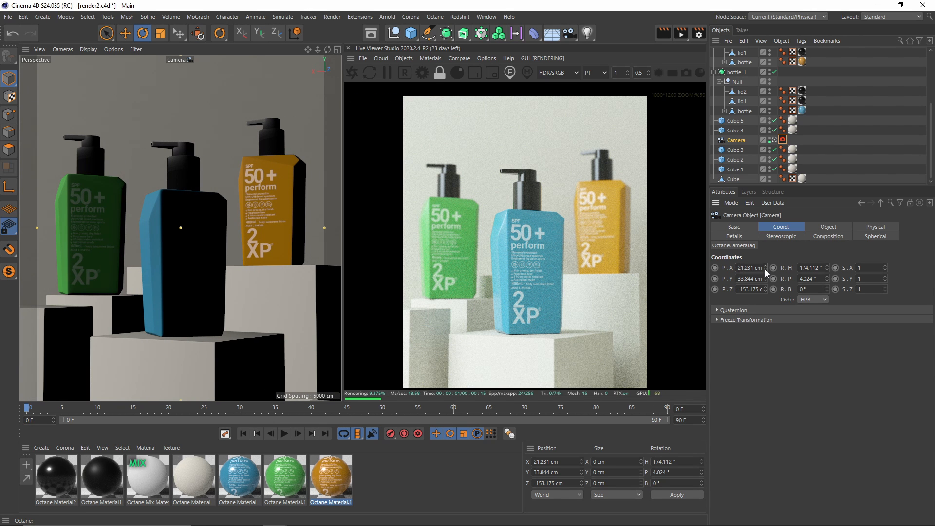
scroll(624, 245, down, 1)
scroll(583, 309, up, 1)
scroll(583, 311, up, 2)
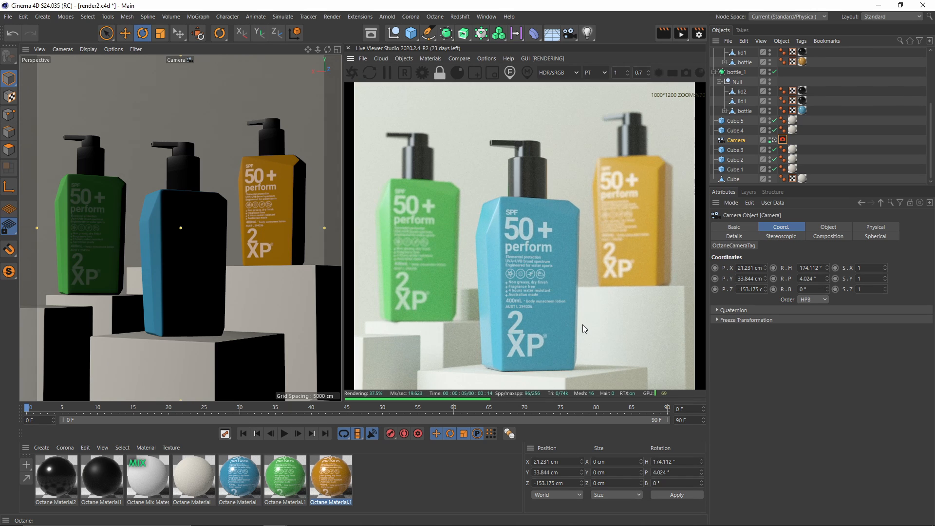
scroll(591, 317, down, 2)
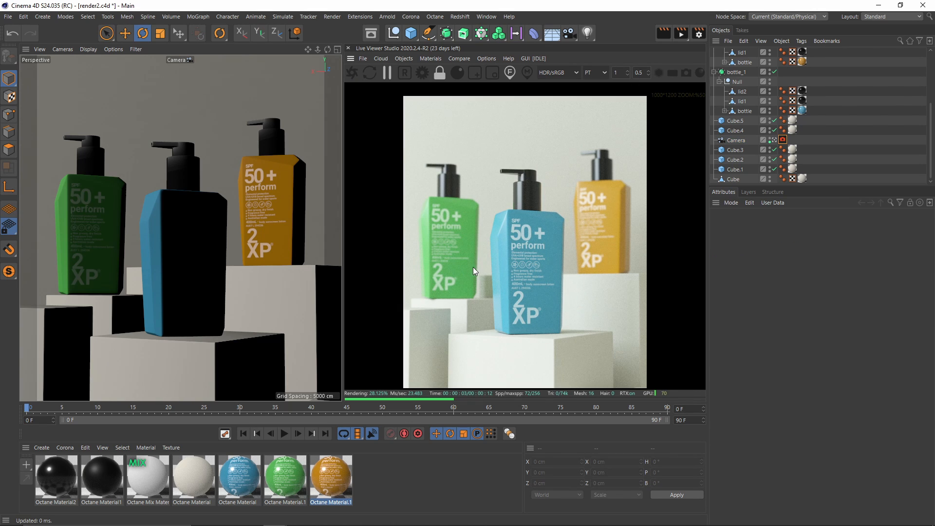
Enable post processing on the Octane camera and set the bloom power to about 4.73
click(782, 140)
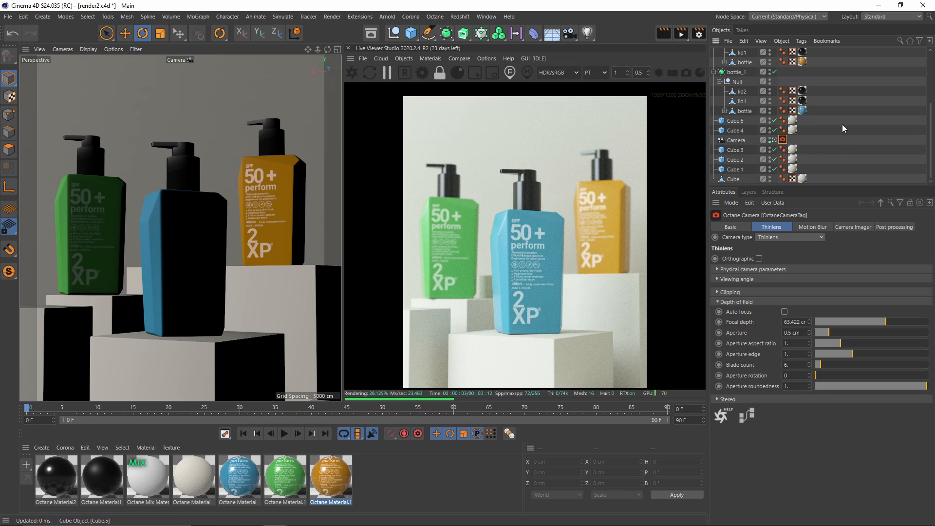
scroll(842, 121, up, 3)
scroll(833, 104, down, 3)
click(837, 228)
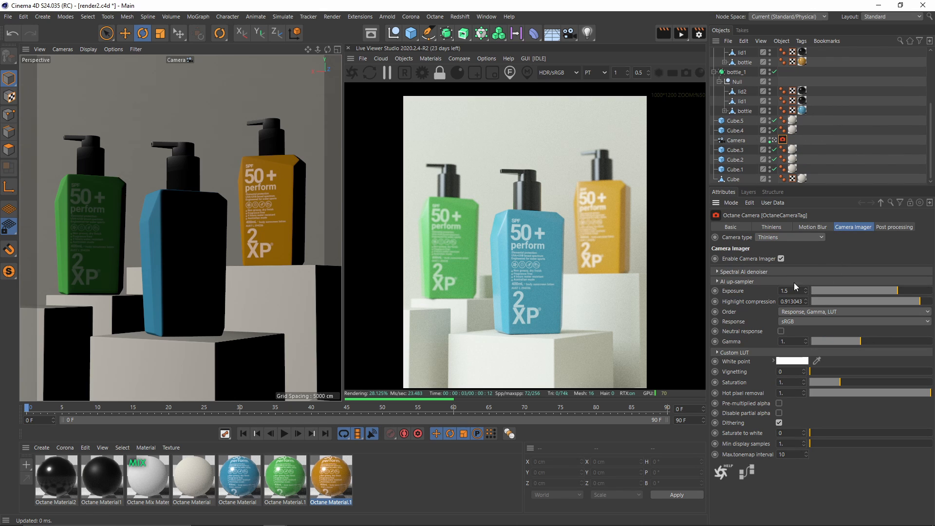
click(898, 227)
click(744, 259)
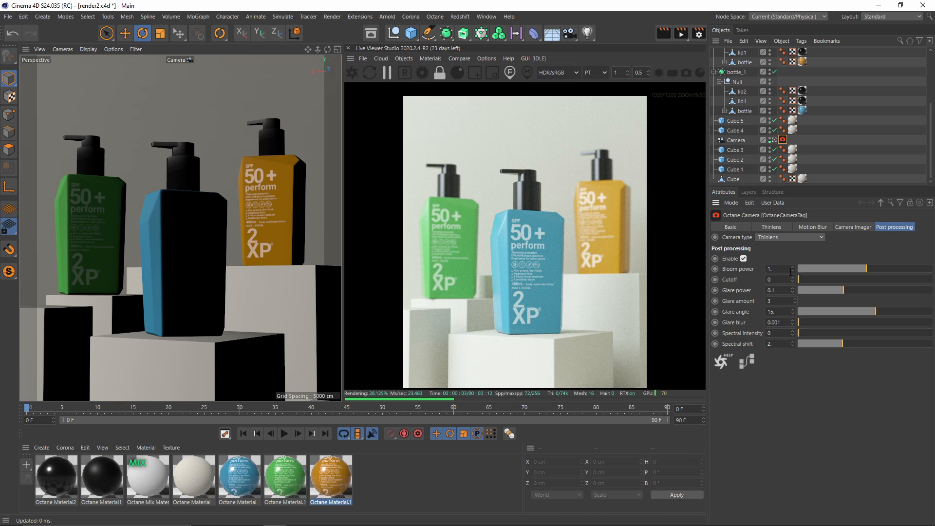
drag(865, 268, 896, 270)
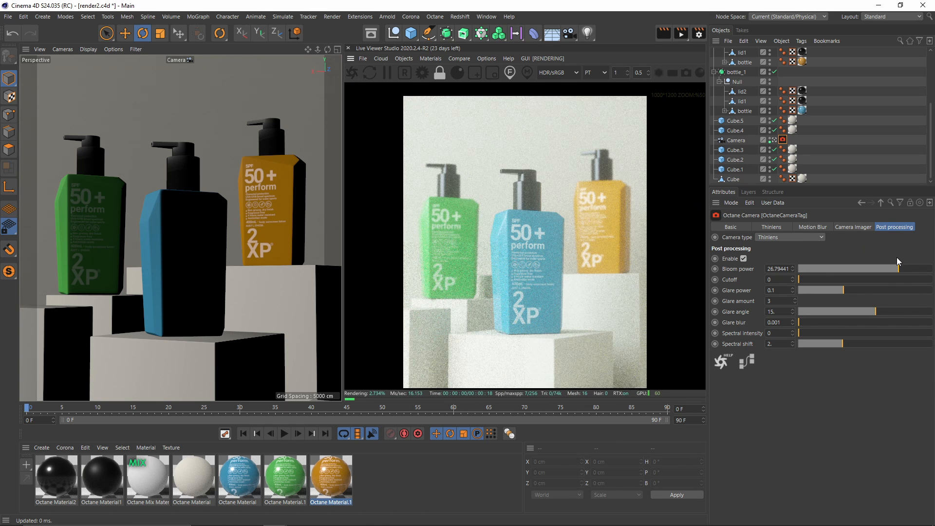
drag(889, 271, 873, 268)
click(743, 259)
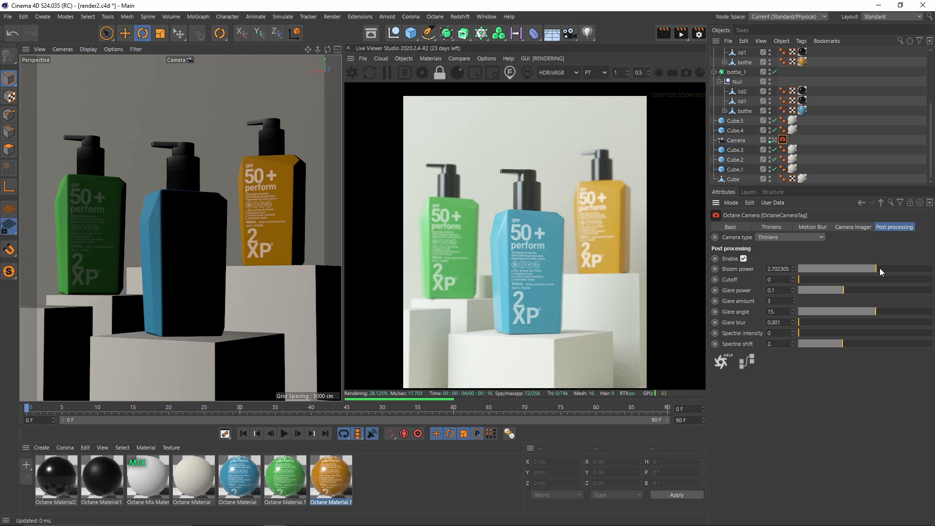
click(879, 268)
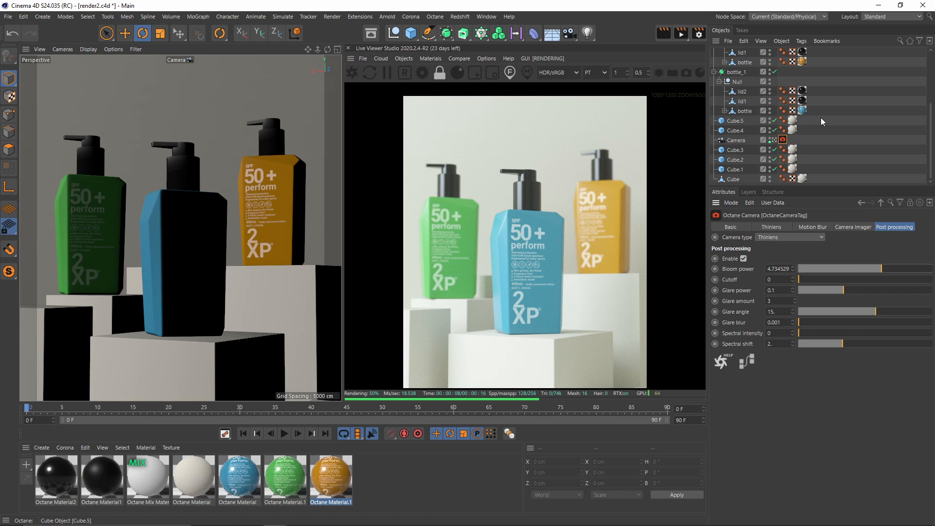
Enlarge the object list and collapse the bottle_1, bottle_2 and bottle_3 hierarchies
drag(837, 187, 837, 335)
click(714, 160)
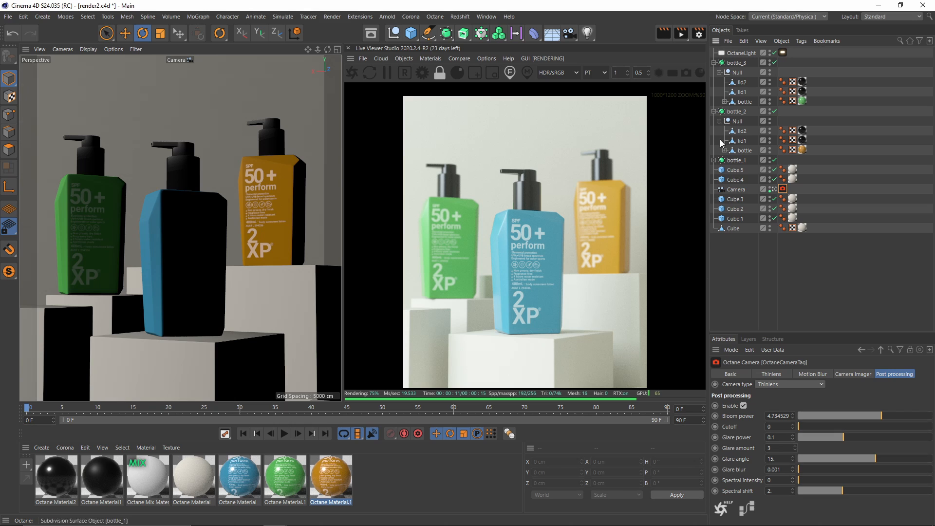
click(713, 111)
click(713, 63)
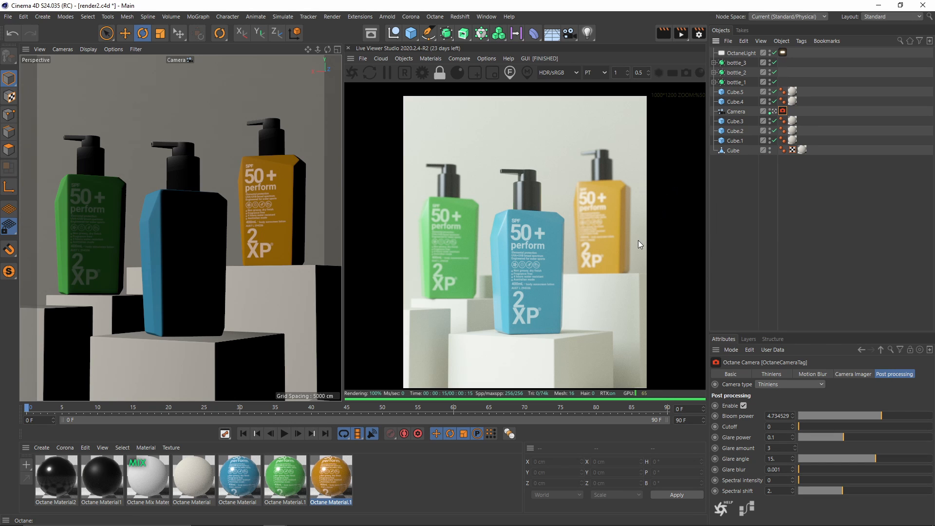